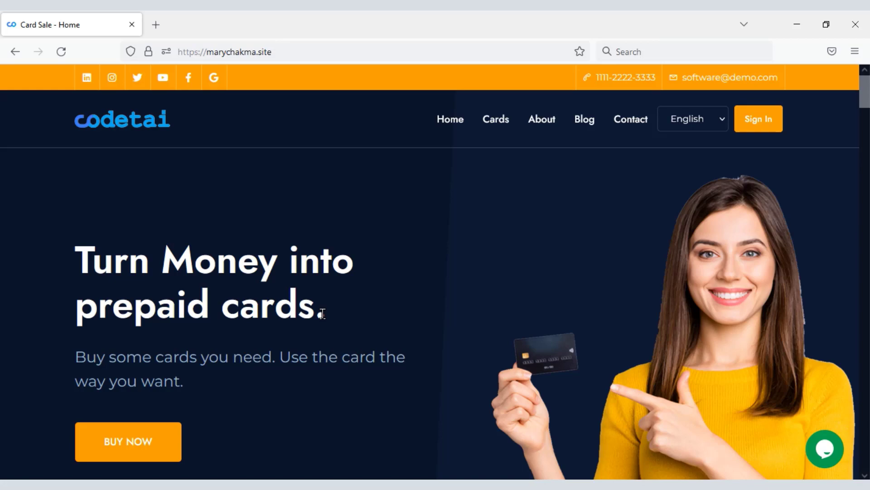
Browse the Card Sale home page and slide through the featured card offers
{"action": "scroll", "coordinate": [324, 317], "scroll_direction": "down", "scroll_amount": 8}
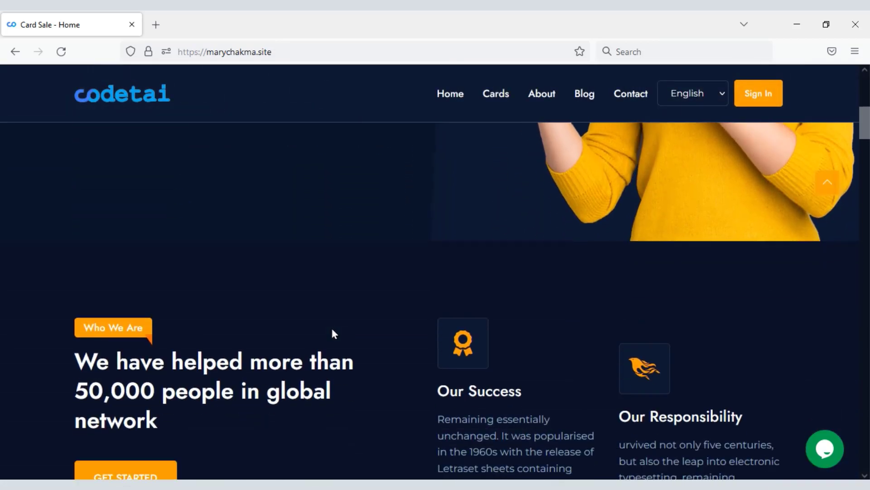
{"action": "scroll", "coordinate": [333, 334], "scroll_direction": "down", "scroll_amount": 10}
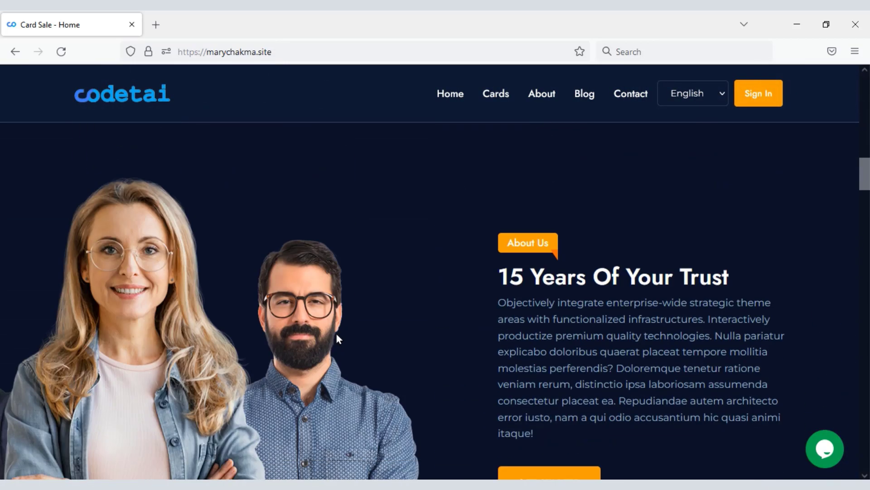
{"action": "scroll", "coordinate": [337, 338], "scroll_direction": "down", "scroll_amount": 12}
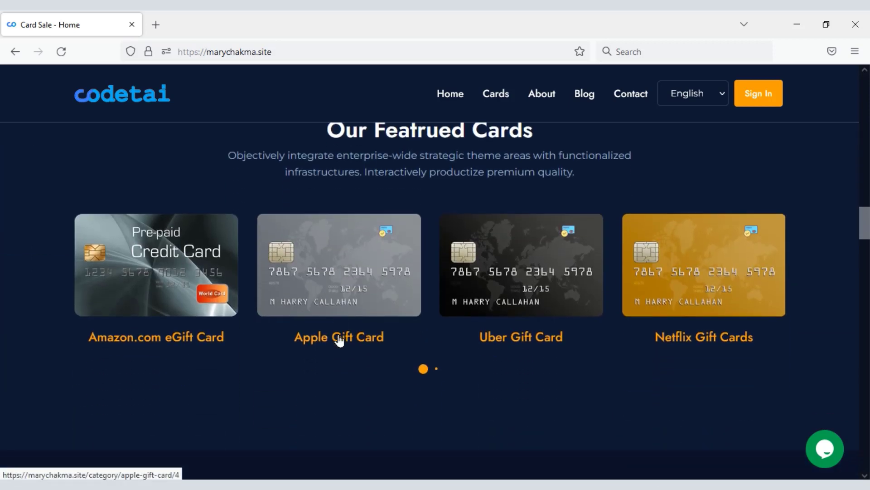
{"action": "left_click_drag", "start_coordinate": [437, 313], "coordinate": [142, 321]}
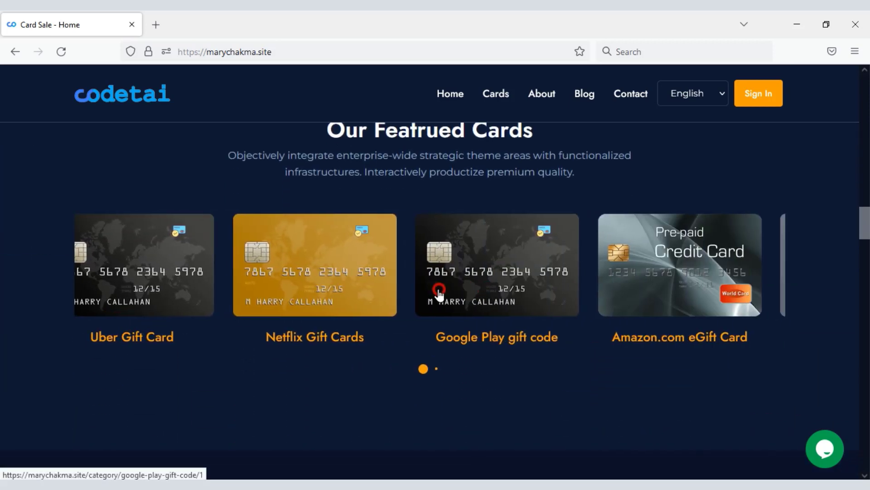
{"action": "left_click_drag", "start_coordinate": [443, 292], "coordinate": [308, 297]}
{"action": "scroll", "coordinate": [408, 347], "scroll_direction": "down", "scroll_amount": 15}
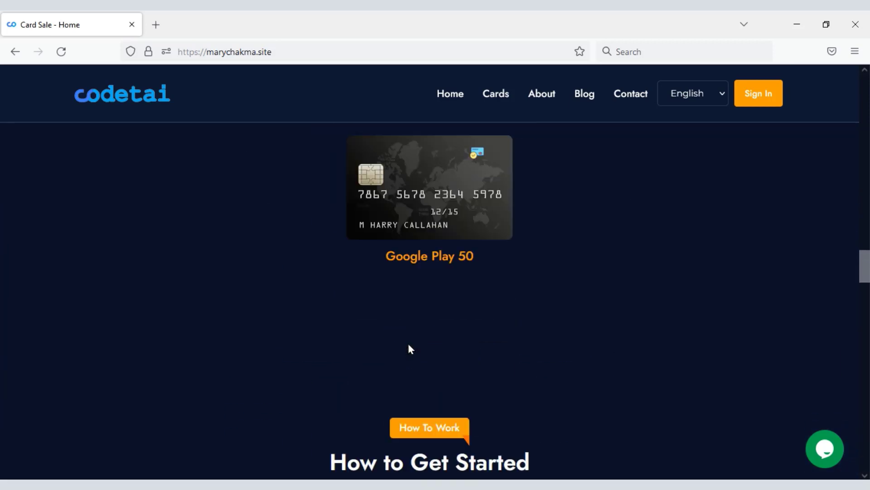
{"action": "scroll", "coordinate": [410, 347], "scroll_direction": "down", "scroll_amount": 15}
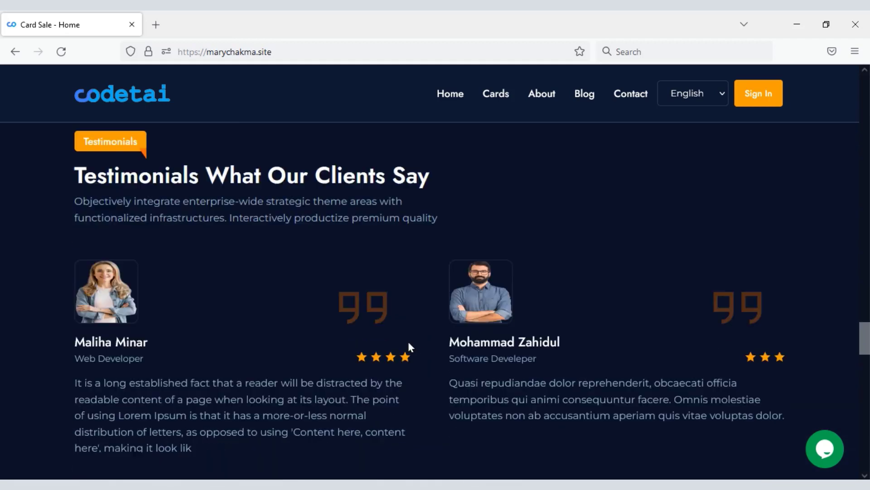
{"action": "scroll", "coordinate": [411, 347], "scroll_direction": "down", "scroll_amount": 15}
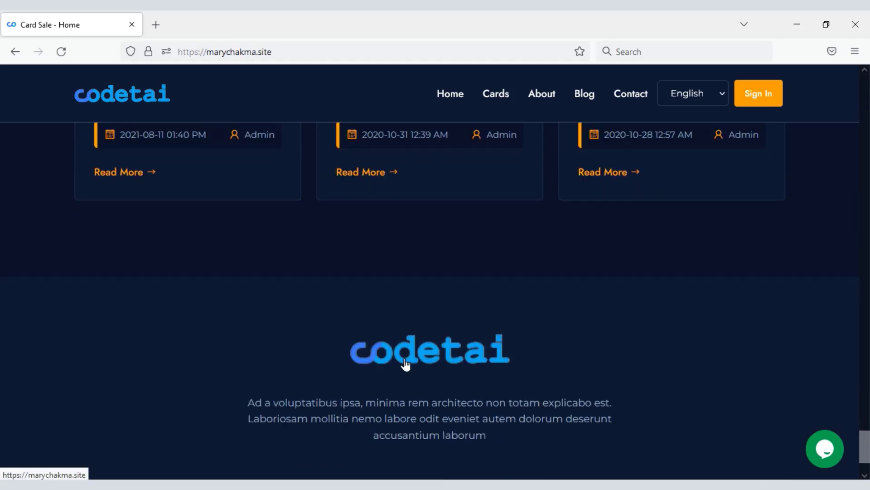
{"action": "scroll", "coordinate": [404, 367], "scroll_direction": "up", "scroll_amount": 10}
Open the Netflix 90 card from the Cards list and submit and confirm buying one
{"action": "left_click", "coordinate": [503, 97]}
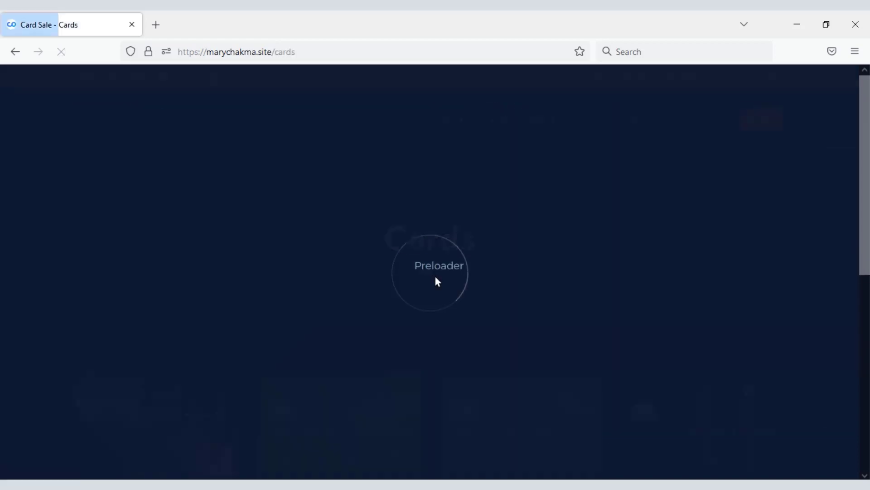
{"action": "left_click", "coordinate": [374, 267]}
{"action": "scroll", "coordinate": [429, 347], "scroll_direction": "down", "scroll_amount": 5}
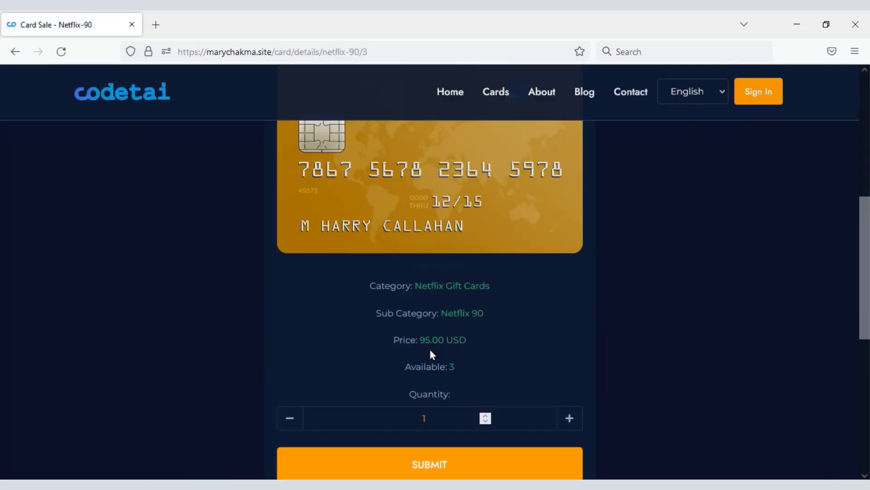
{"action": "left_click", "coordinate": [429, 347]}
{"action": "left_click", "coordinate": [526, 311]}
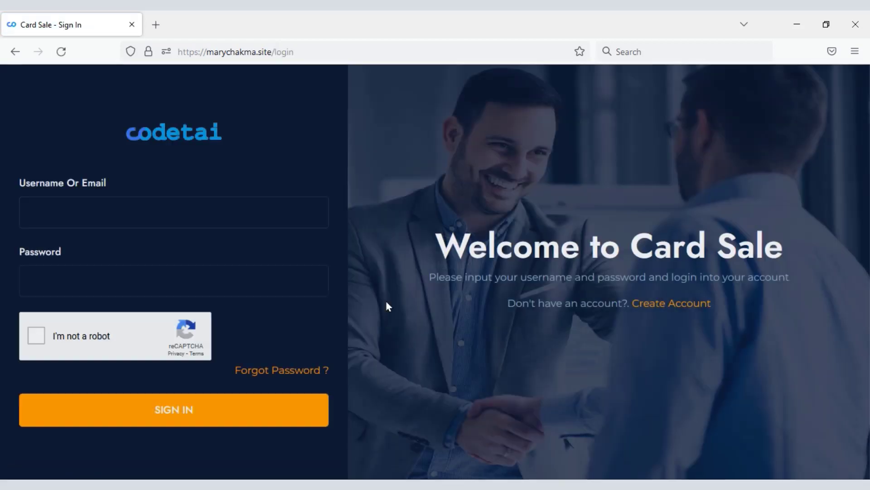
Return home, go to Sign In, and reach the Create Account page
{"action": "left_click", "coordinate": [195, 136]}
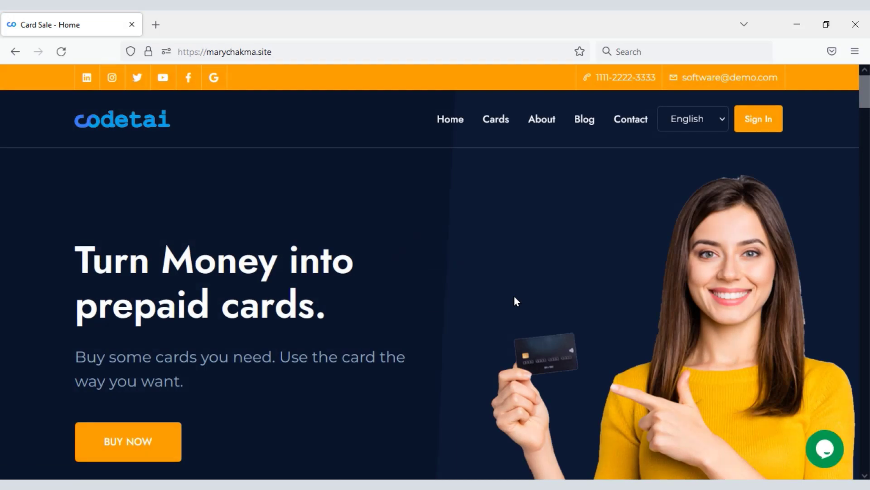
{"action": "left_click", "coordinate": [747, 127]}
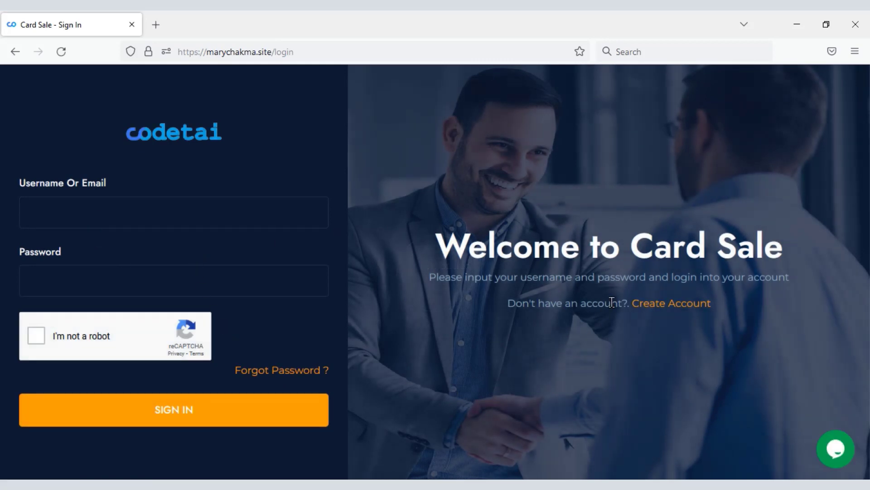
{"action": "left_click", "coordinate": [649, 307]}
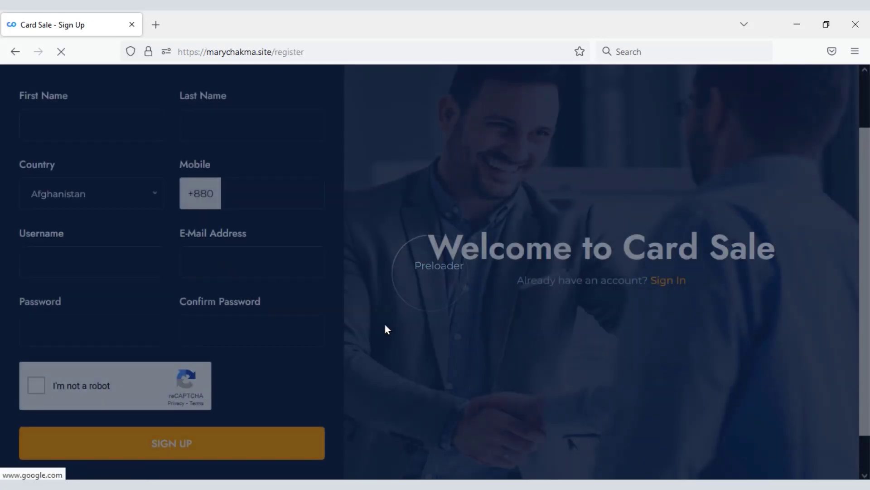
Enter the customer's first and last name and choose United States as country
{"action": "left_click", "coordinate": [105, 130]}
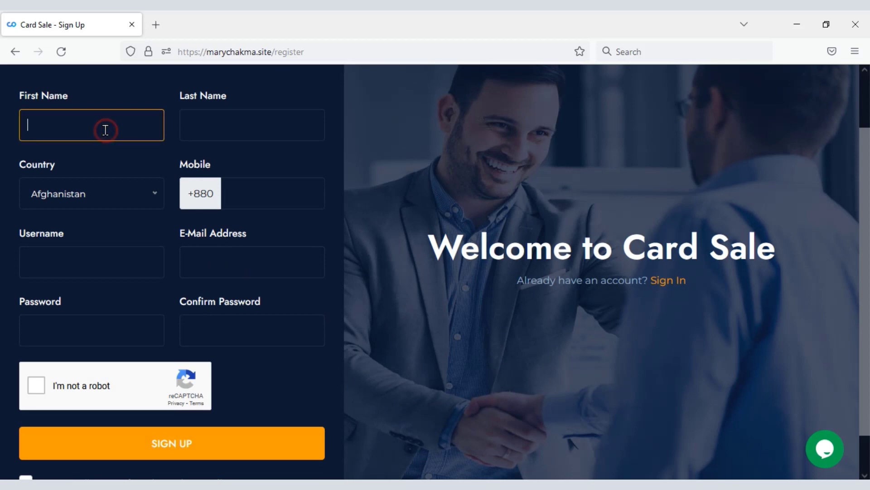
{"action": "left_click", "coordinate": [210, 113]}
{"action": "left_click", "coordinate": [91, 194]}
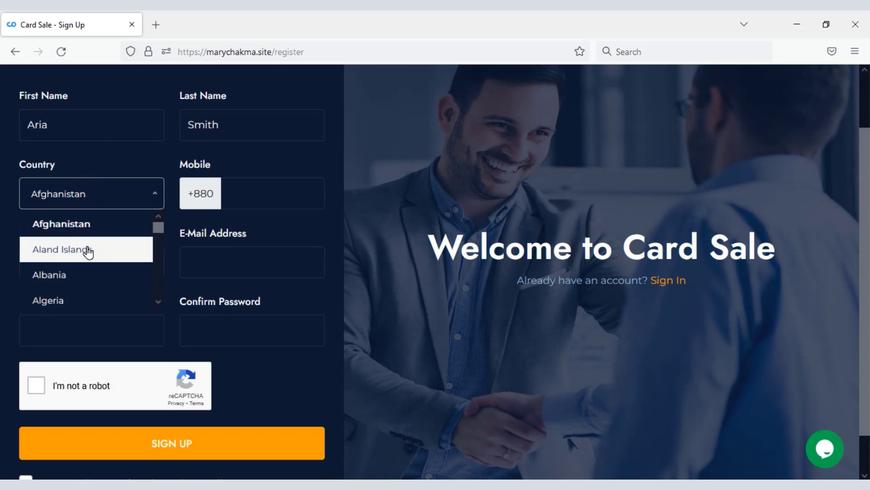
{"action": "type", "text": "United States"}
{"action": "left_click", "coordinate": [224, 186]}
Fill in username, e-mail address, password and confirmation, then sign up
{"action": "left_click", "coordinate": [148, 252]}
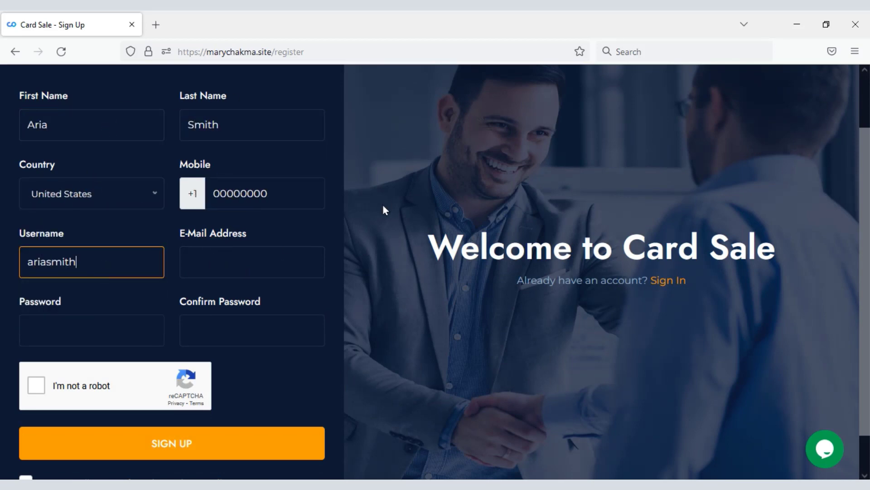
{"action": "left_click", "coordinate": [257, 251]}
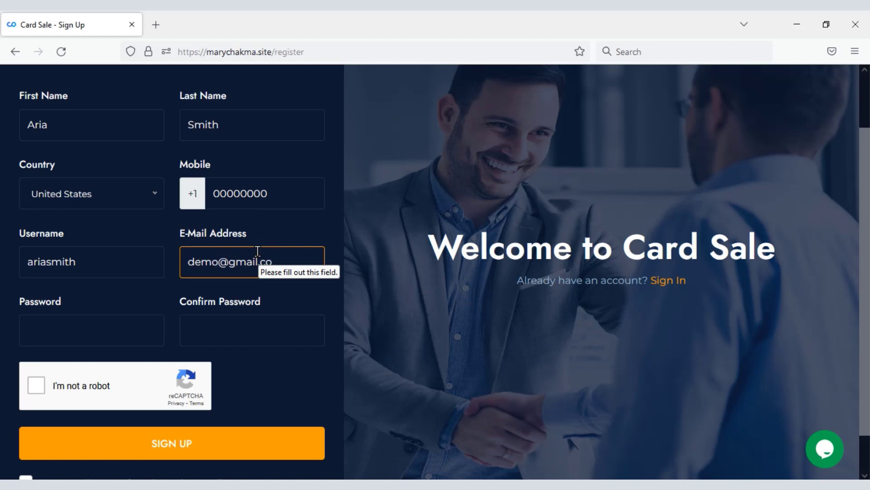
{"action": "left_click", "coordinate": [68, 330]}
{"action": "left_click", "coordinate": [230, 321]}
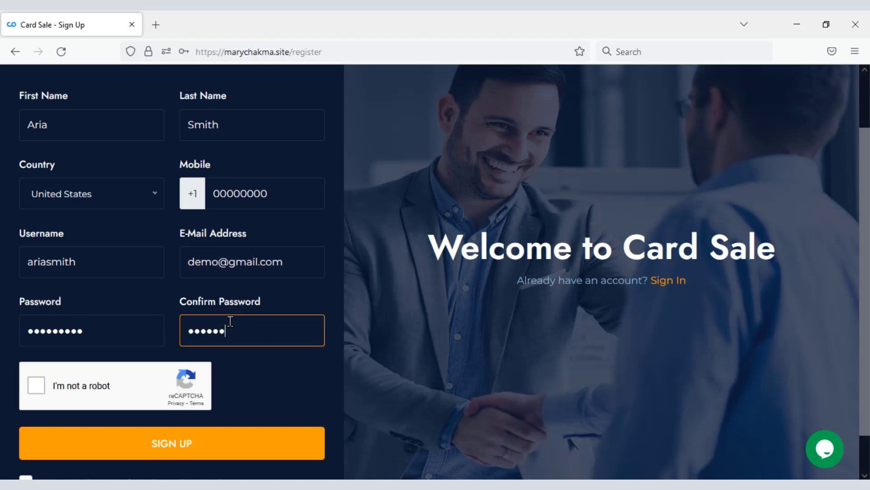
{"action": "left_click", "coordinate": [181, 445]}
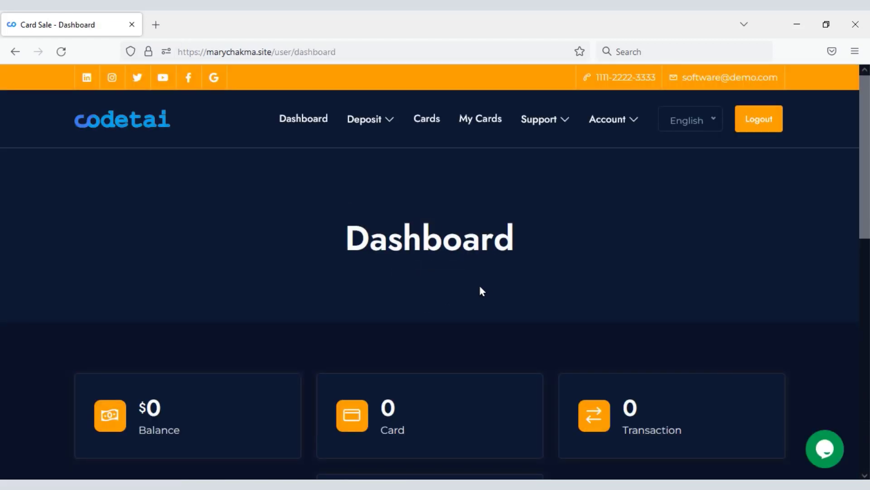
Try buying one Google Play 50 card, refused for insufficient balance, then show the Deposit menu
{"action": "scroll", "coordinate": [478, 284], "scroll_direction": "down", "scroll_amount": 7}
{"action": "scroll", "coordinate": [416, 348], "scroll_direction": "down", "scroll_amount": 5}
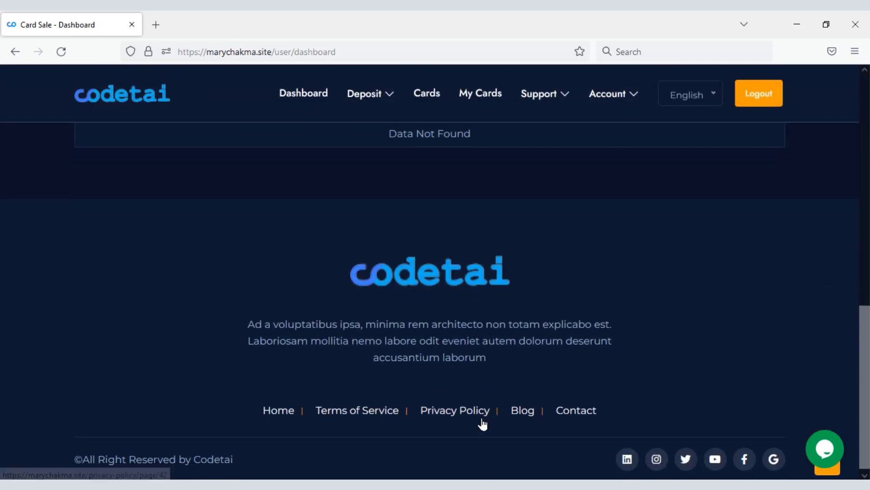
{"action": "scroll", "coordinate": [482, 421], "scroll_direction": "up", "scroll_amount": 10}
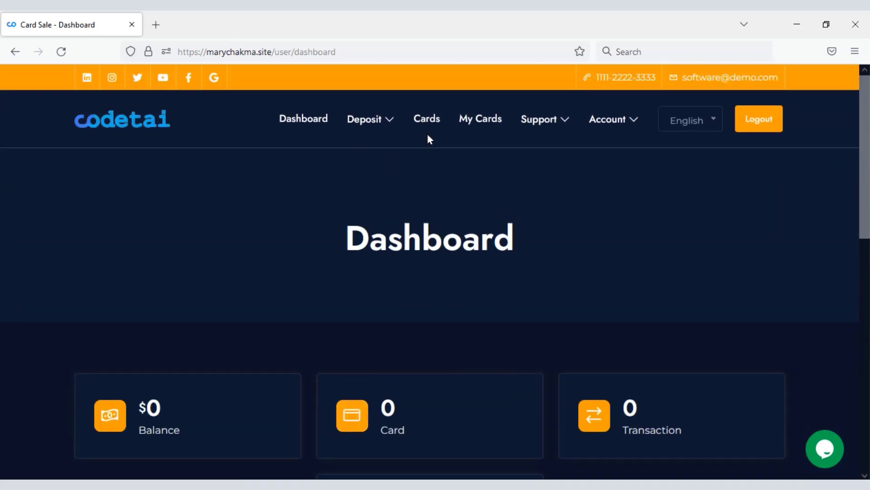
{"action": "left_click", "coordinate": [428, 124]}
{"action": "scroll", "coordinate": [340, 308], "scroll_direction": "down", "scroll_amount": 3}
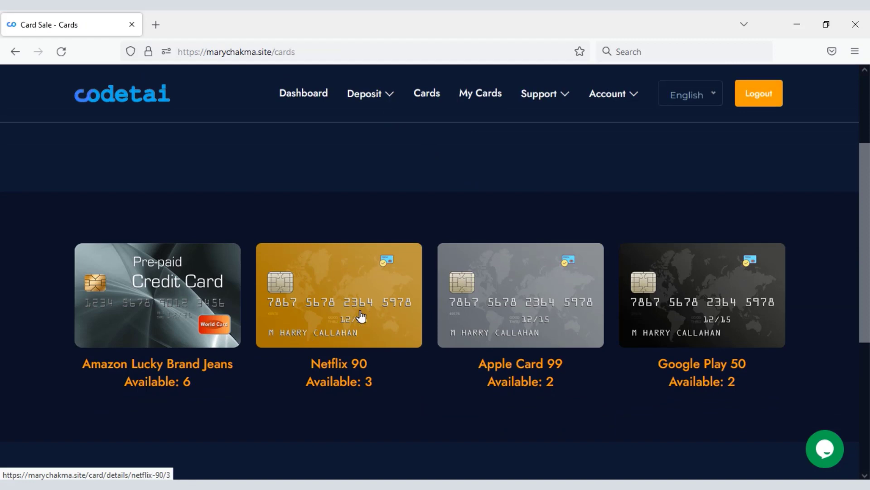
{"action": "left_click", "coordinate": [754, 340]}
{"action": "scroll", "coordinate": [460, 342], "scroll_direction": "down", "scroll_amount": 3}
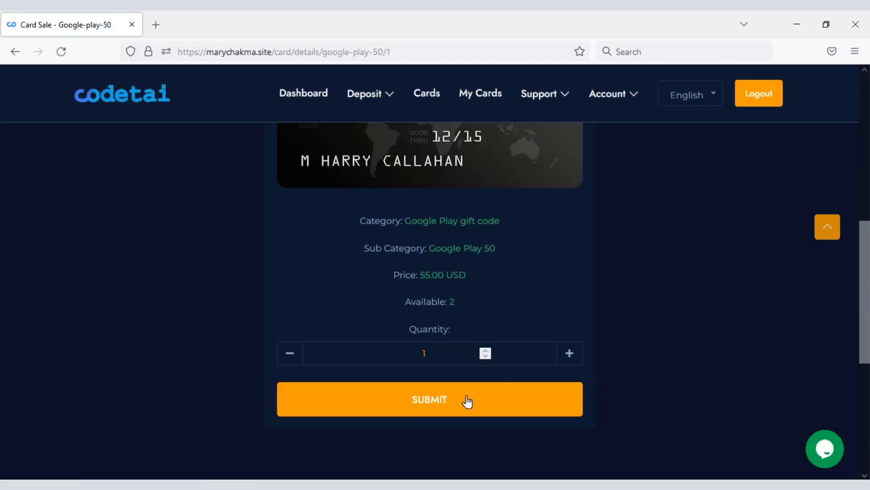
{"action": "left_click", "coordinate": [407, 414]}
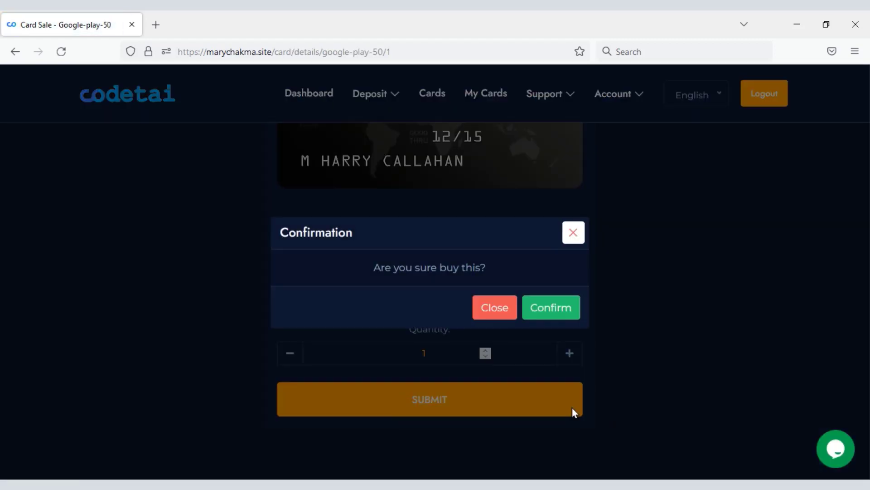
{"action": "left_click", "coordinate": [554, 314]}
{"action": "scroll", "coordinate": [499, 363], "scroll_direction": "down", "scroll_amount": 3}
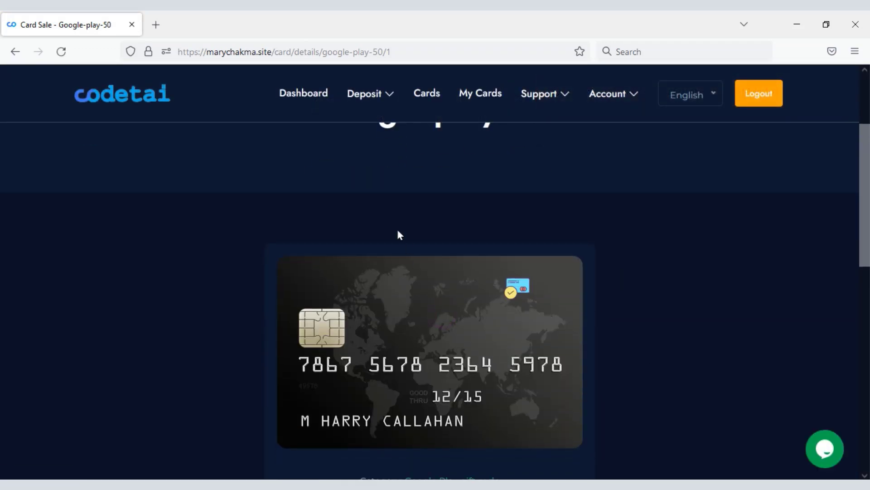
{"action": "left_click", "coordinate": [367, 101]}
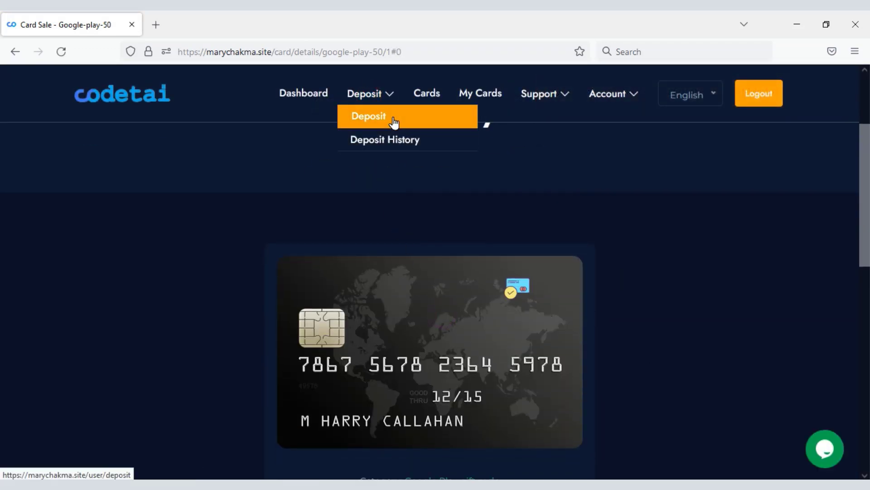
In the admin panel, add balance to the demo user via All Users details, reaching 230 USD
{"action": "left_click", "coordinate": [390, 117]}
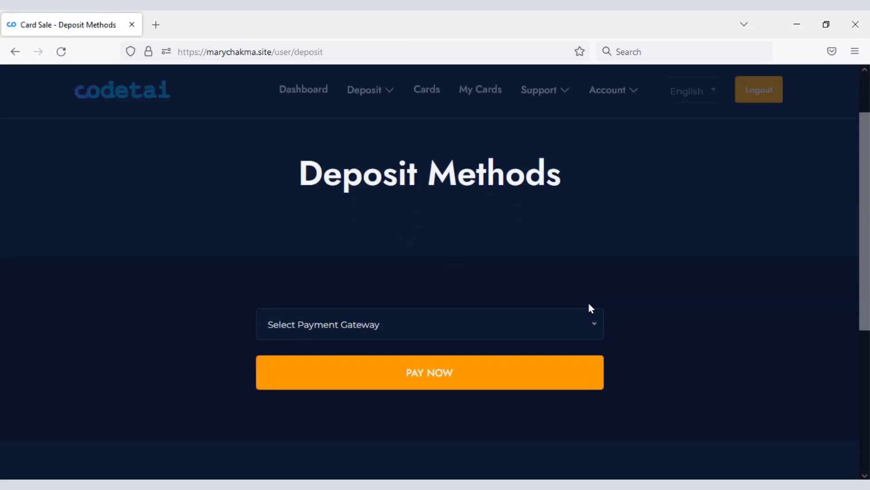
{"action": "left_click", "coordinate": [228, 429]}
{"action": "left_click", "coordinate": [195, 24]}
{"action": "left_click", "coordinate": [91, 266]}
{"action": "left_click", "coordinate": [119, 293]}
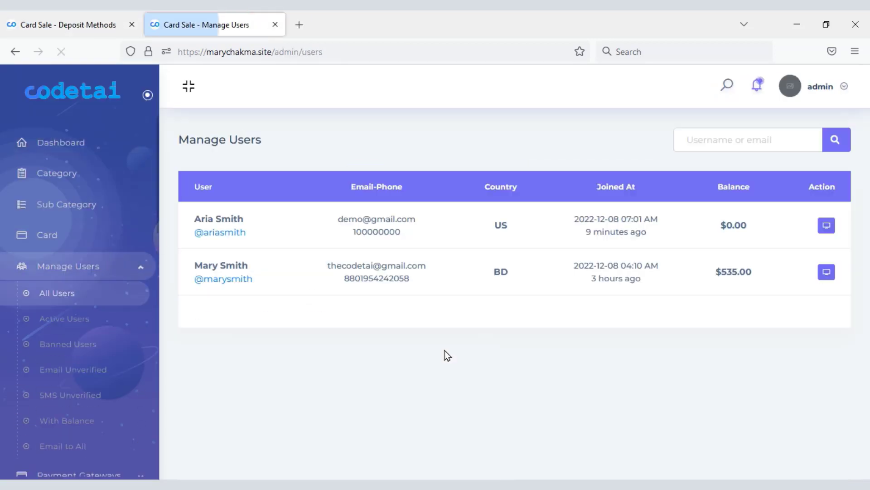
{"action": "left_click", "coordinate": [826, 225]}
{"action": "scroll", "coordinate": [402, 311], "scroll_direction": "down", "scroll_amount": 4}
{"action": "left_click", "coordinate": [299, 316]}
{"action": "left_click", "coordinate": [398, 196]}
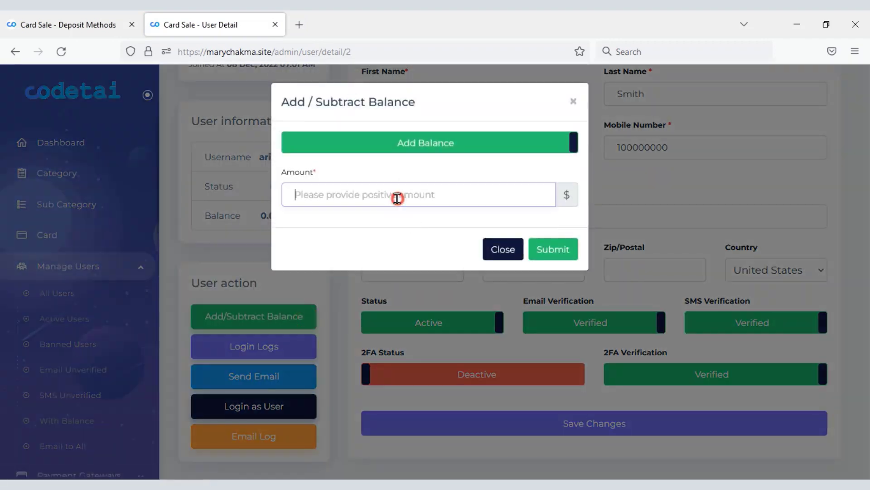
{"action": "type", "text": "230"}
{"action": "left_click", "coordinate": [532, 247]}
On the customer site, buy and confirm one Google Play 50 gift card
{"action": "left_click", "coordinate": [91, 24]}
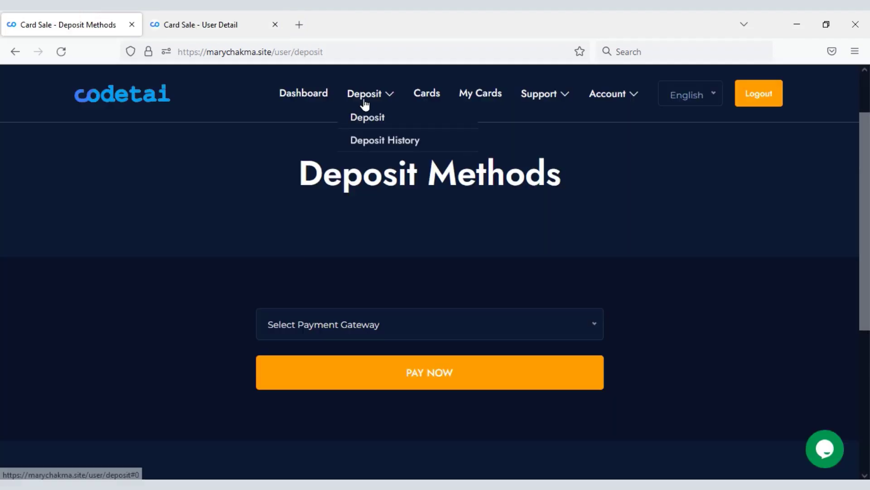
{"action": "left_click", "coordinate": [304, 78]}
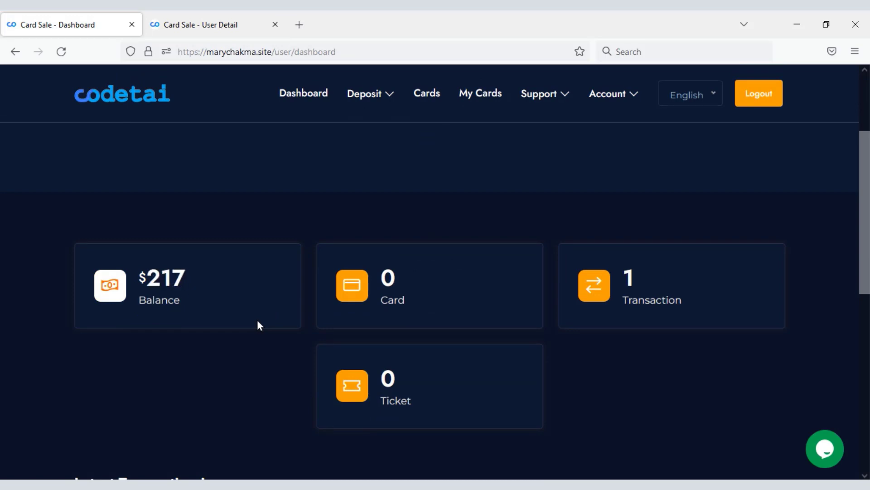
{"action": "left_click", "coordinate": [427, 93]}
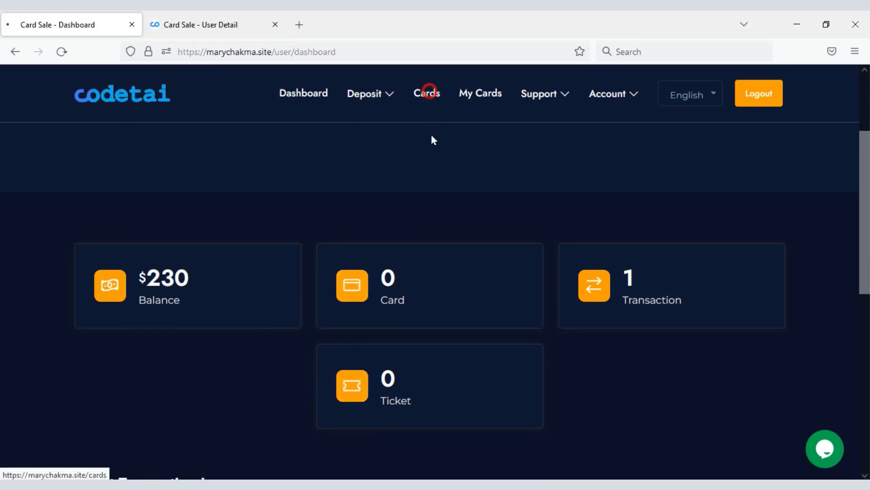
{"action": "left_click", "coordinate": [671, 257]}
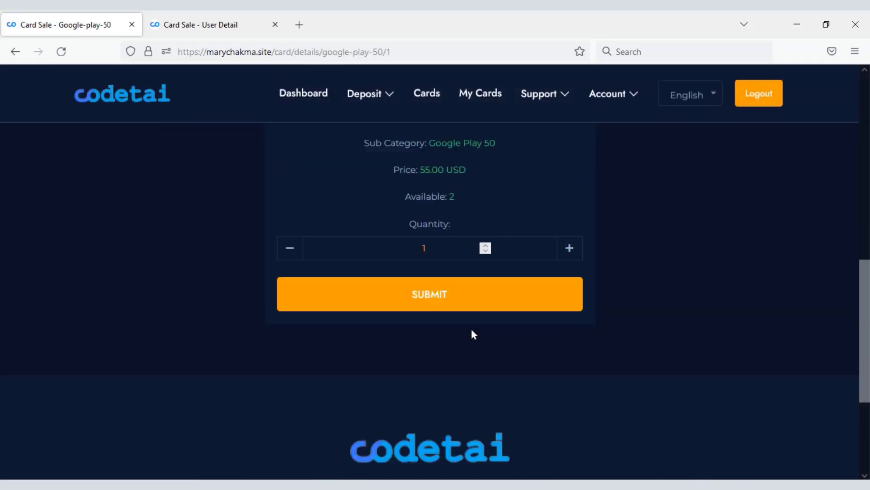
{"action": "scroll", "coordinate": [471, 327], "scroll_direction": "down", "scroll_amount": 1}
{"action": "left_click", "coordinate": [443, 278]}
{"action": "left_click", "coordinate": [547, 308]}
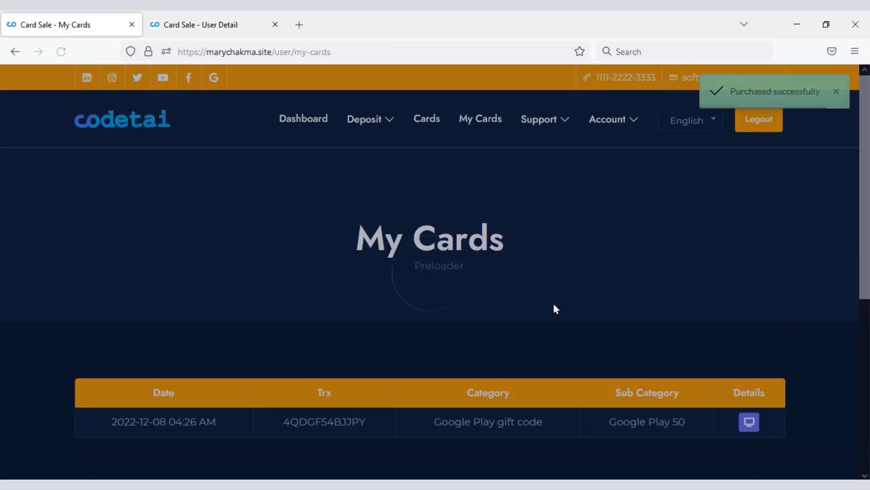
View the purchased Google Play 50 card's details, then return to the admin user detail
{"action": "scroll", "coordinate": [553, 301], "scroll_direction": "down", "scroll_amount": 3}
{"action": "left_click", "coordinate": [749, 292]}
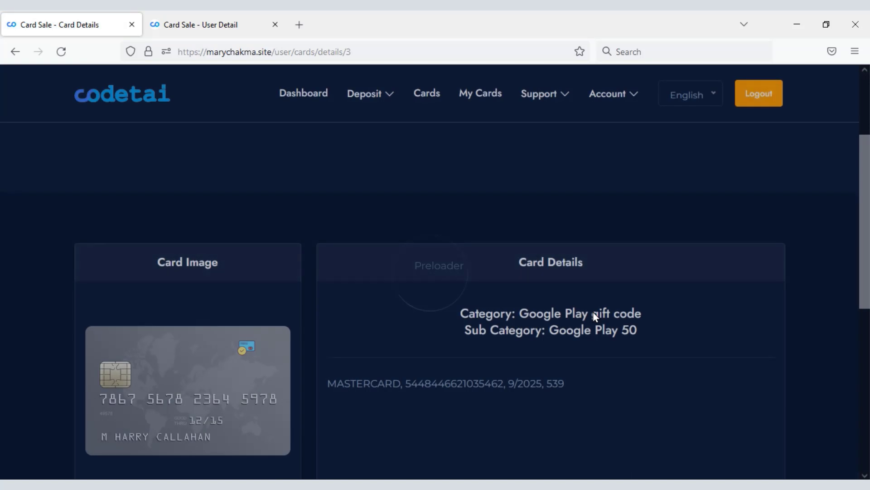
{"action": "scroll", "coordinate": [593, 318], "scroll_direction": "down", "scroll_amount": 1}
{"action": "left_click", "coordinate": [240, 19]}
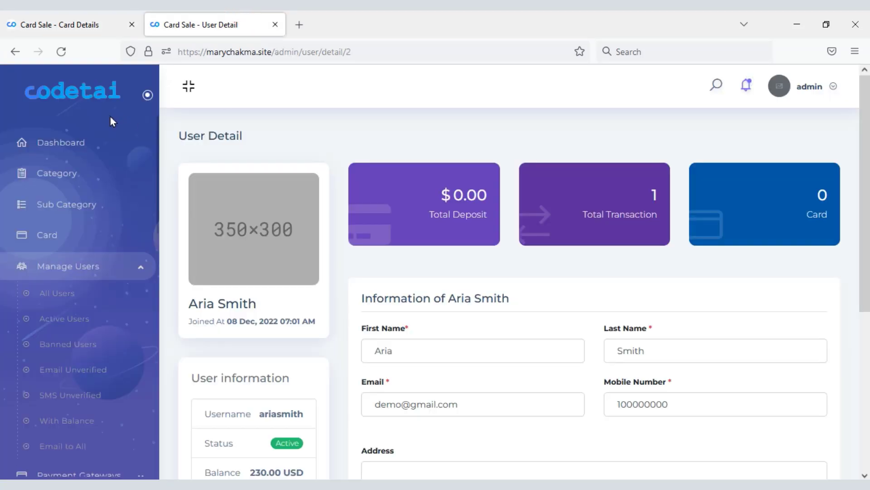
Review the Automatic Gateways list under Payment Gateways
{"action": "scroll", "coordinate": [496, 315], "scroll_direction": "down", "scroll_amount": 15}
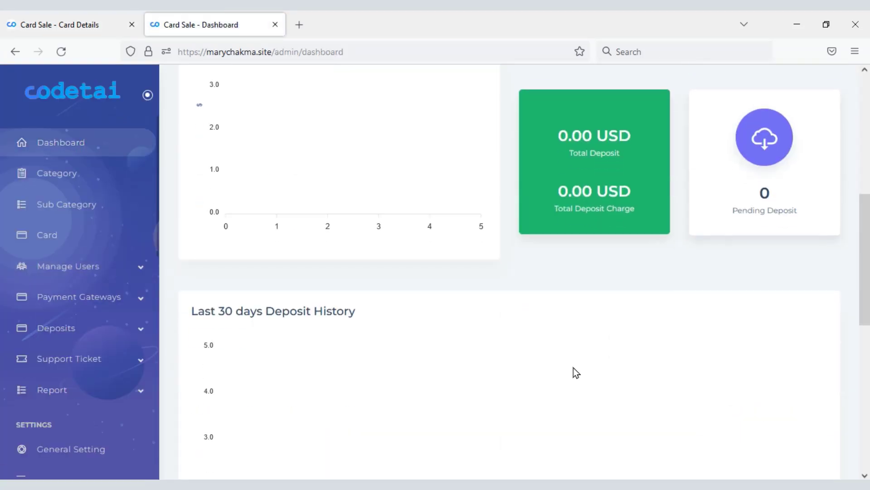
{"action": "scroll", "coordinate": [850, 391], "scroll_direction": "up", "scroll_amount": 15}
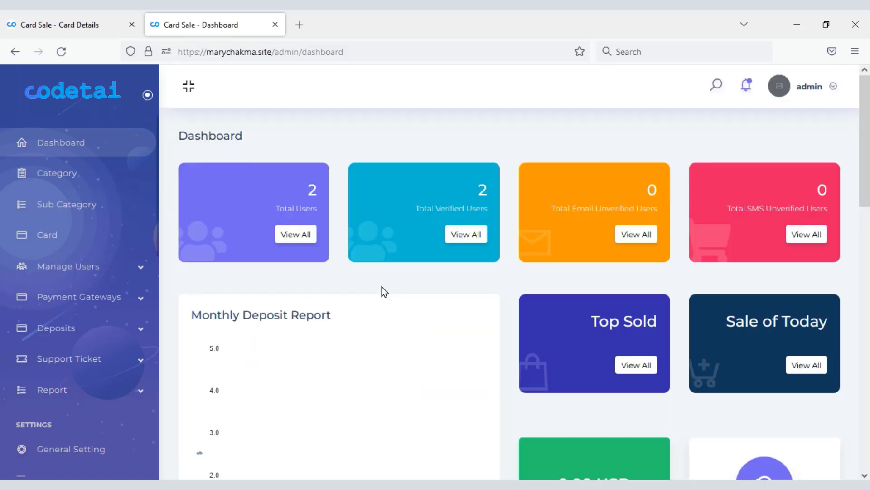
{"action": "left_click", "coordinate": [117, 296]}
{"action": "left_click", "coordinate": [109, 325]}
{"action": "scroll", "coordinate": [373, 325], "scroll_direction": "down", "scroll_amount": 10}
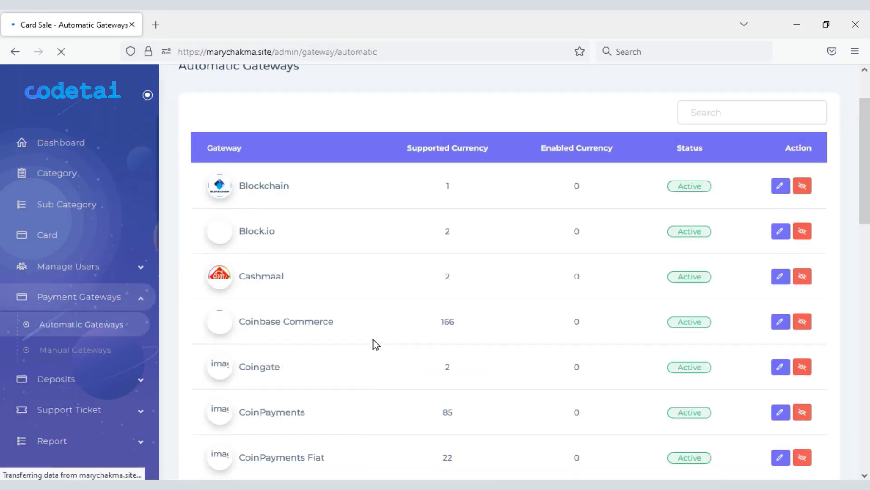
{"action": "scroll", "coordinate": [436, 337], "scroll_direction": "down", "scroll_amount": 10}
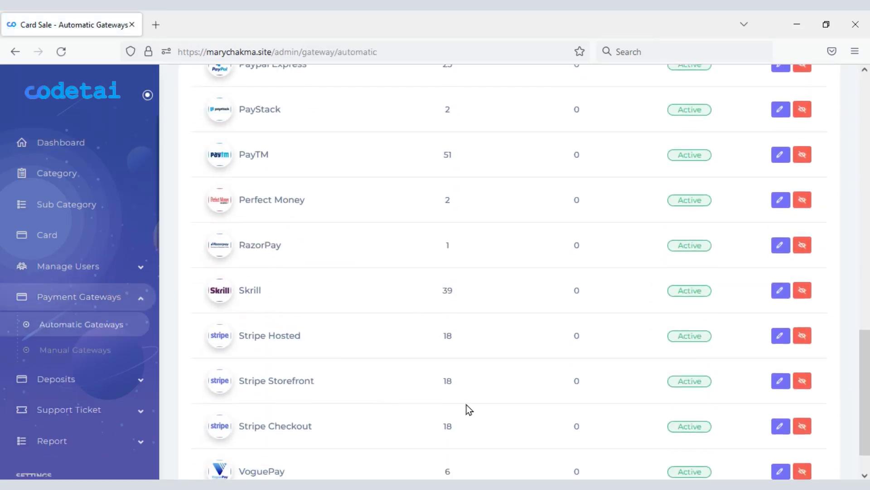
{"action": "scroll", "coordinate": [383, 415], "scroll_direction": "up", "scroll_amount": 20}
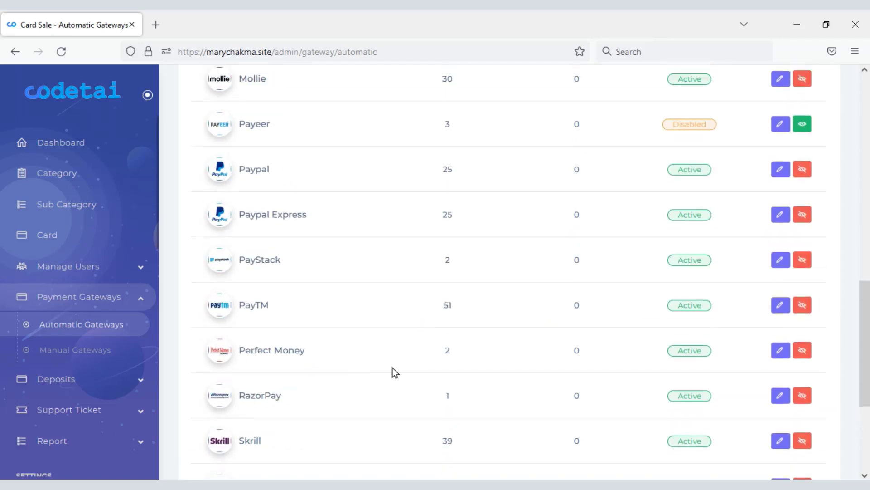
{"action": "scroll", "coordinate": [445, 338], "scroll_direction": "up", "scroll_amount": 3}
{"action": "left_click", "coordinate": [476, 393]}
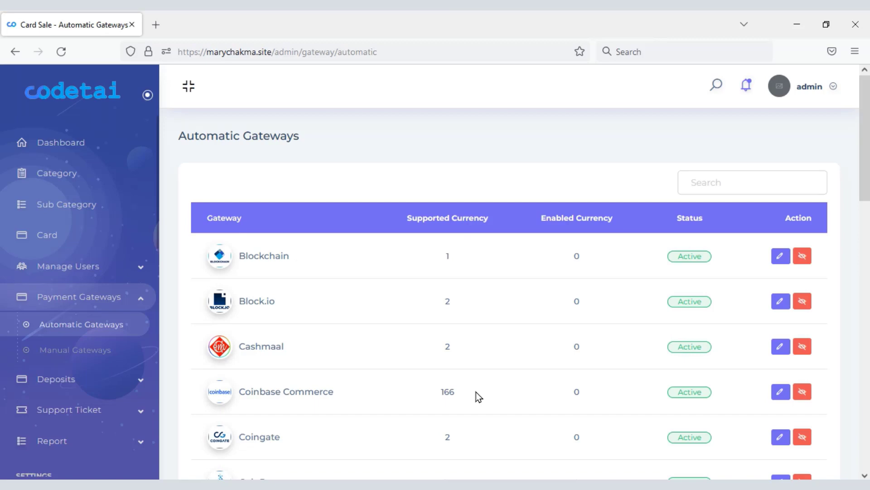
Add a user-data field to a new manual gateway, then open the Add New Card form
{"action": "left_click", "coordinate": [91, 354]}
{"action": "left_click", "coordinate": [811, 129]}
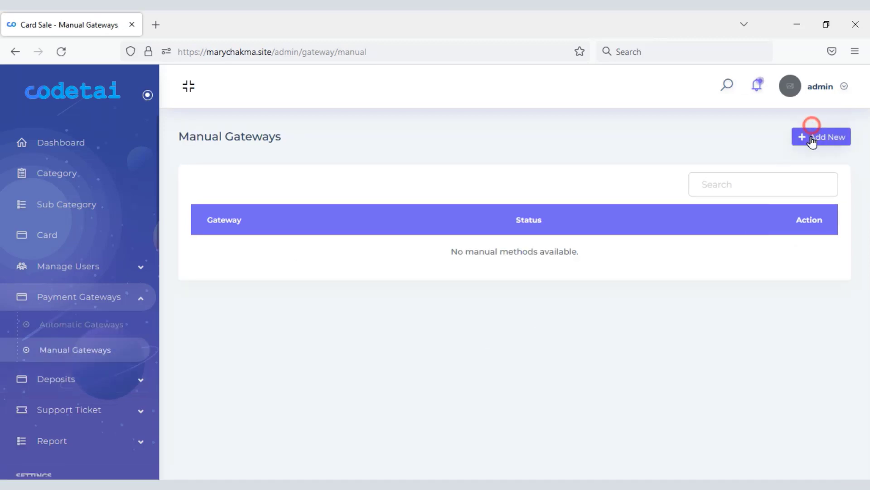
{"action": "scroll", "coordinate": [517, 296], "scroll_direction": "down", "scroll_amount": 8}
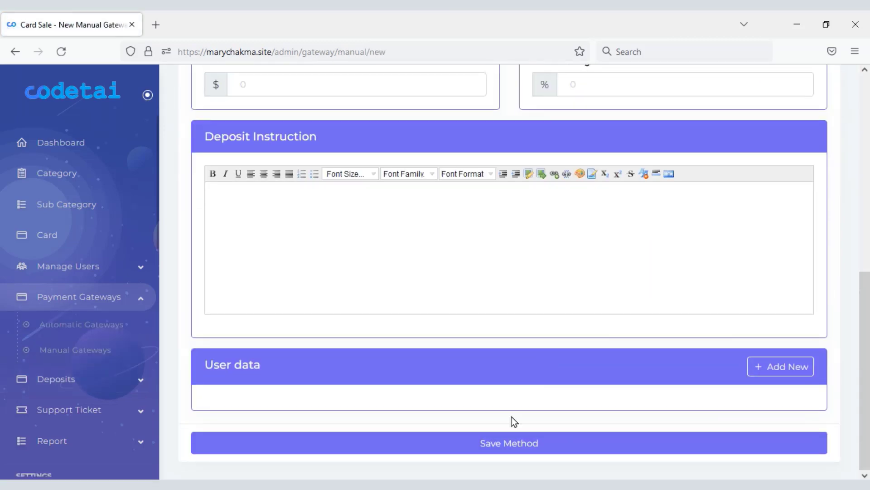
{"action": "left_click", "coordinate": [767, 375]}
{"action": "scroll", "coordinate": [654, 375], "scroll_direction": "down", "scroll_amount": 1}
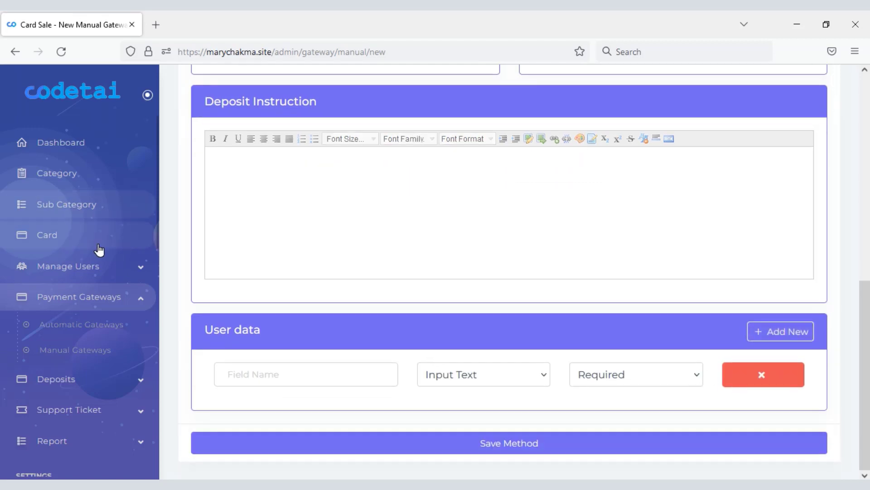
{"action": "left_click", "coordinate": [95, 238]}
{"action": "left_click", "coordinate": [812, 137]}
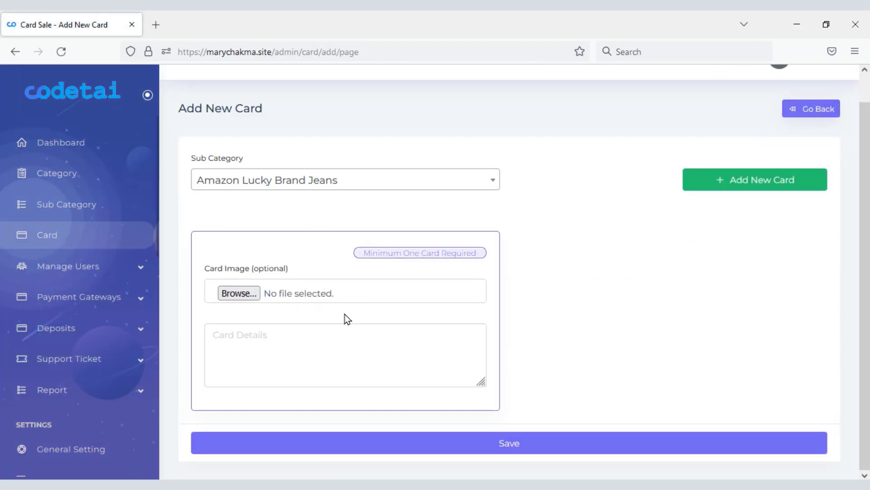
Add another card entry box to the new card form
{"action": "double_click", "coordinate": [748, 181]}
{"action": "scroll", "coordinate": [542, 303], "scroll_direction": "down", "scroll_amount": 5}
{"action": "scroll", "coordinate": [676, 369], "scroll_direction": "up", "scroll_amount": 5}
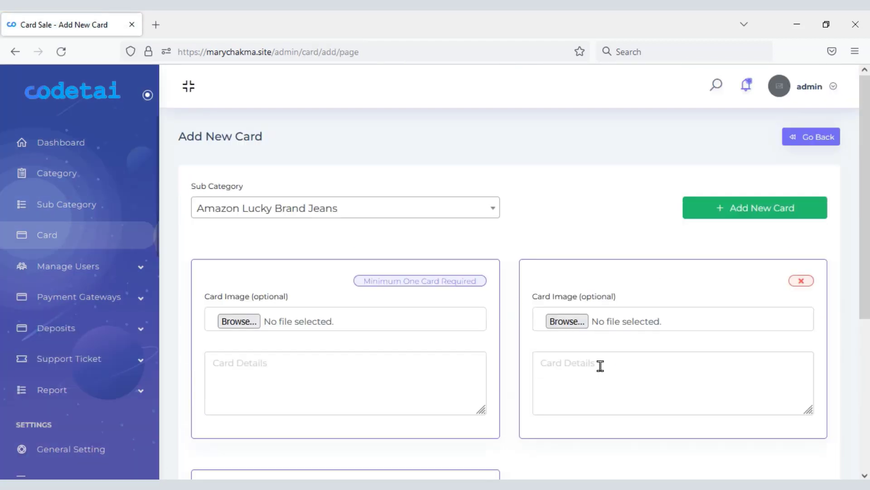
Return to the admin Dashboard and expand Manage Users and Payment Gateways to look over them
{"action": "left_click", "coordinate": [105, 137]}
{"action": "scroll", "coordinate": [299, 363], "scroll_direction": "down", "scroll_amount": 1}
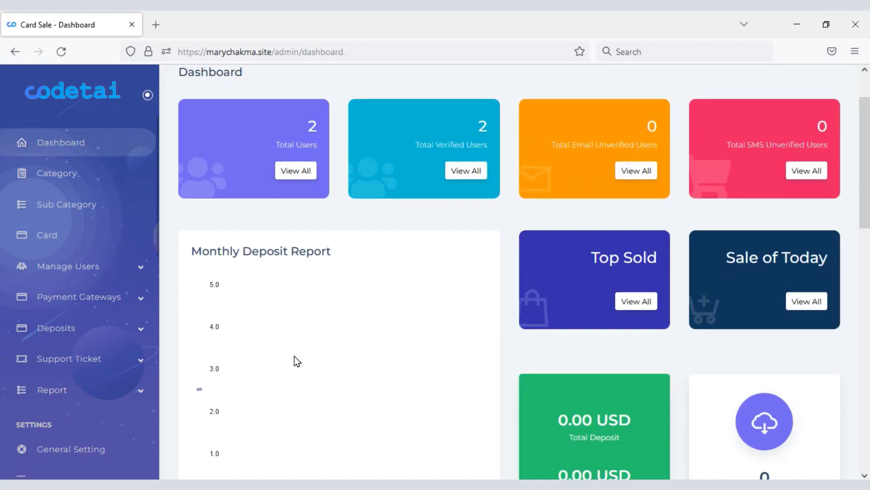
{"action": "left_click", "coordinate": [125, 277]}
{"action": "scroll", "coordinate": [131, 348], "scroll_direction": "down", "scroll_amount": 5}
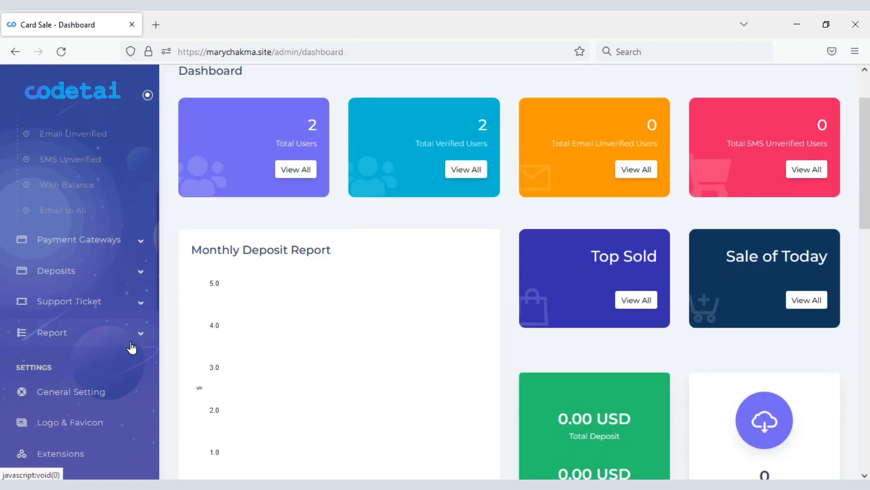
{"action": "left_click", "coordinate": [102, 248]}
{"action": "scroll", "coordinate": [132, 326], "scroll_direction": "down", "scroll_amount": 5}
{"action": "scroll", "coordinate": [115, 342], "scroll_direction": "down", "scroll_amount": 6}
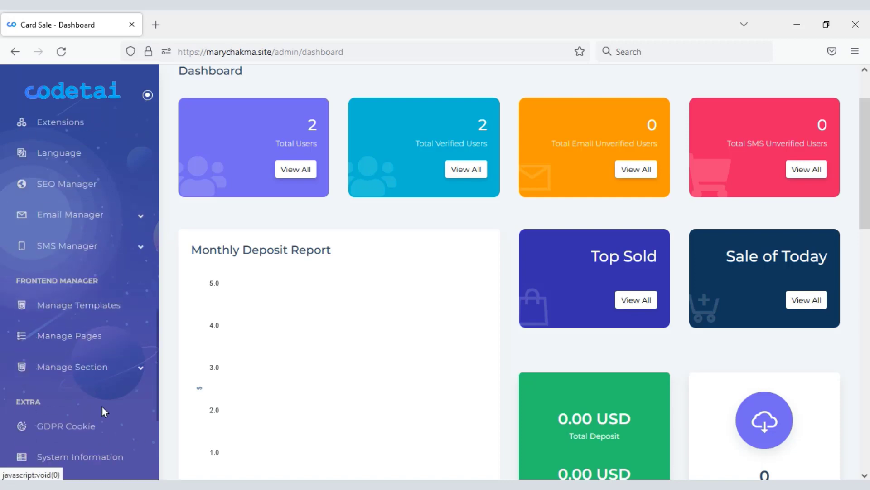
{"action": "scroll", "coordinate": [278, 383], "scroll_direction": "up", "scroll_amount": 3}
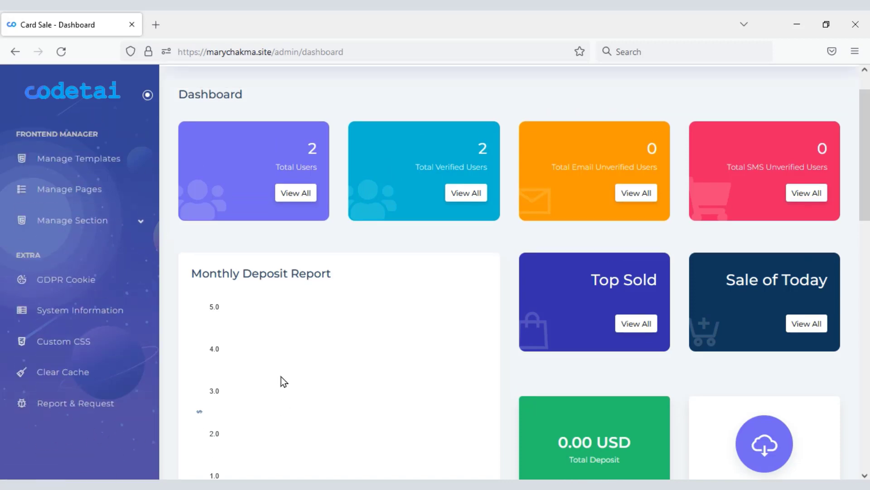
{"action": "scroll", "coordinate": [121, 265], "scroll_direction": "up", "scroll_amount": 15}
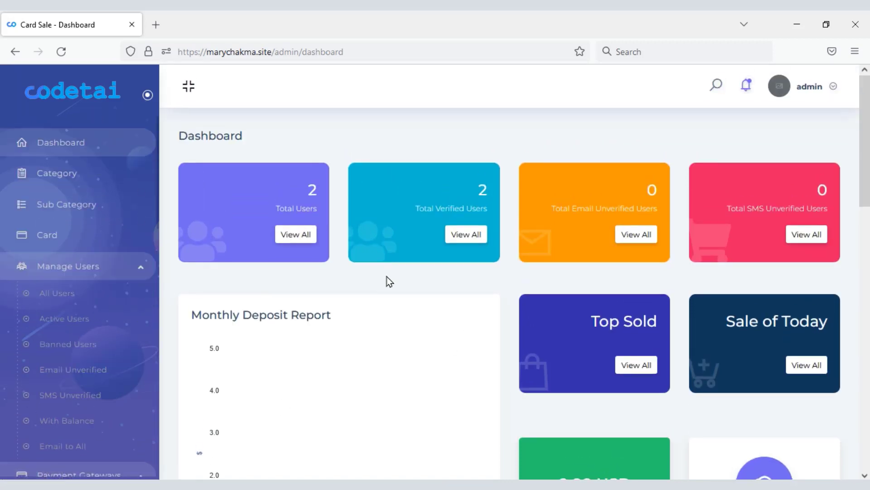
Return to the CardLab product page and scroll through its features and changelog, then back to top
{"action": "key", "text": "alt+Left"}
{"action": "scroll", "coordinate": [504, 214], "scroll_direction": "down", "scroll_amount": 5}
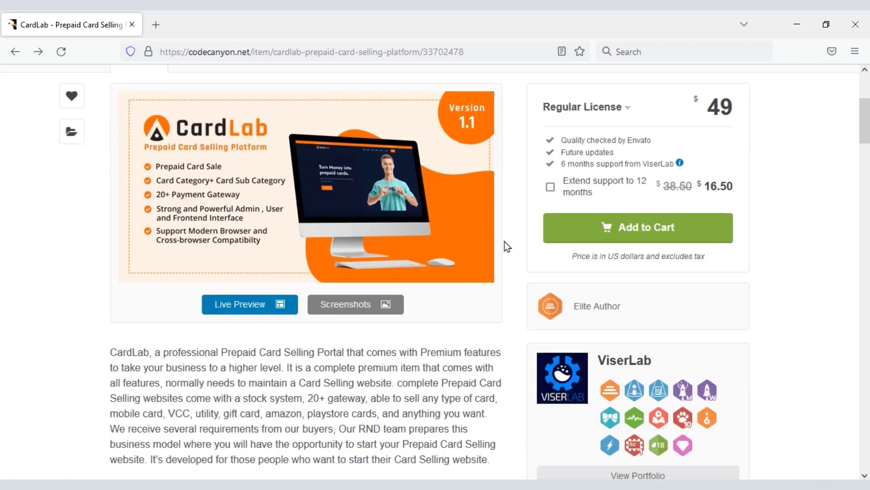
{"action": "scroll", "coordinate": [507, 248], "scroll_direction": "down", "scroll_amount": 5}
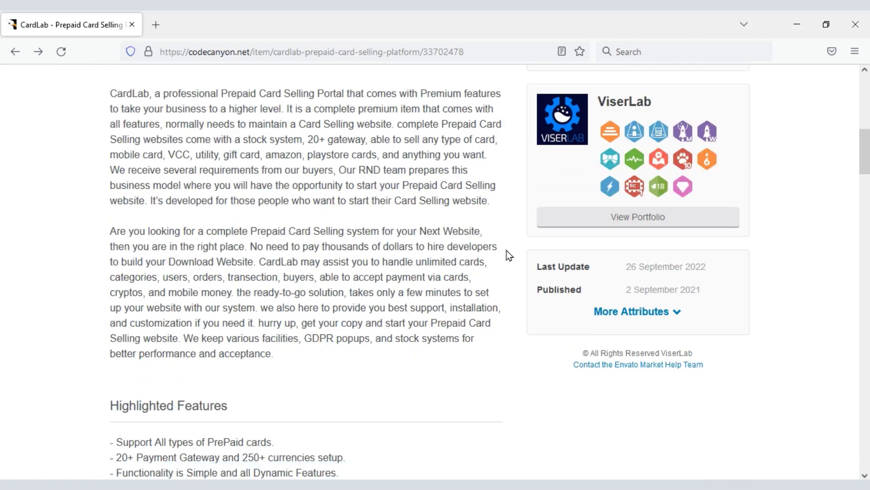
{"action": "scroll", "coordinate": [507, 252], "scroll_direction": "down", "scroll_amount": 6}
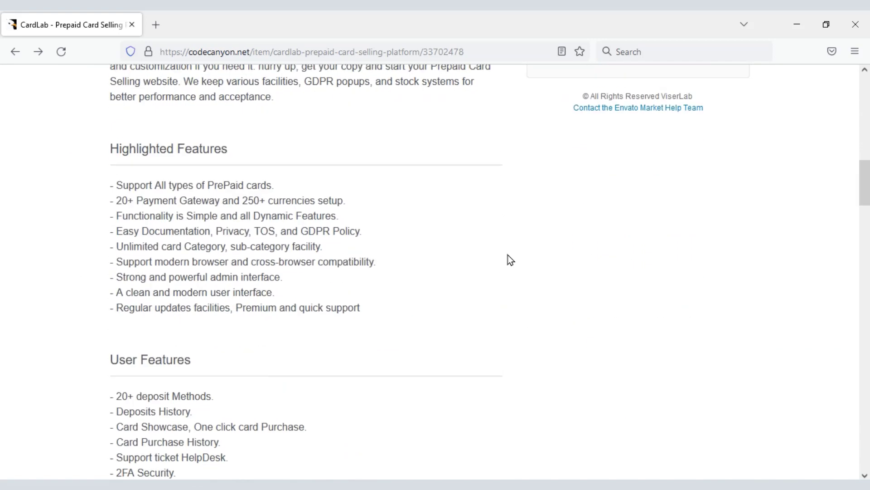
{"action": "scroll", "coordinate": [508, 255], "scroll_direction": "down", "scroll_amount": 11}
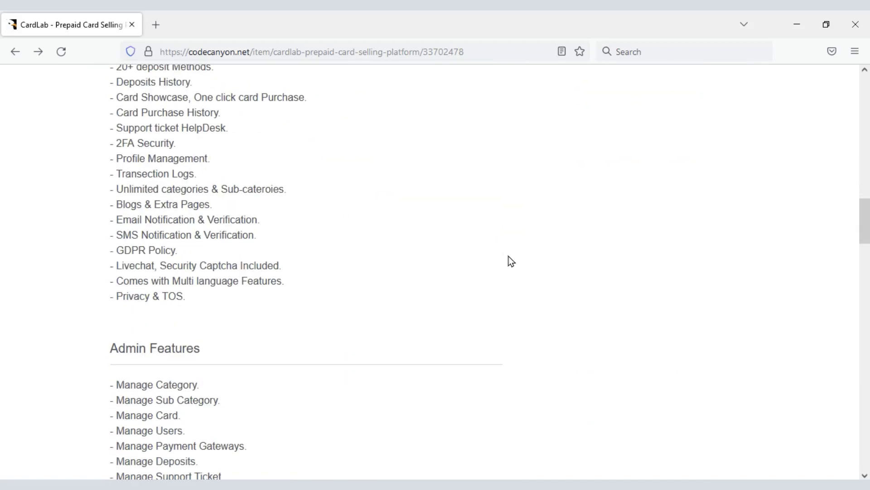
{"action": "scroll", "coordinate": [512, 262], "scroll_direction": "down", "scroll_amount": 14}
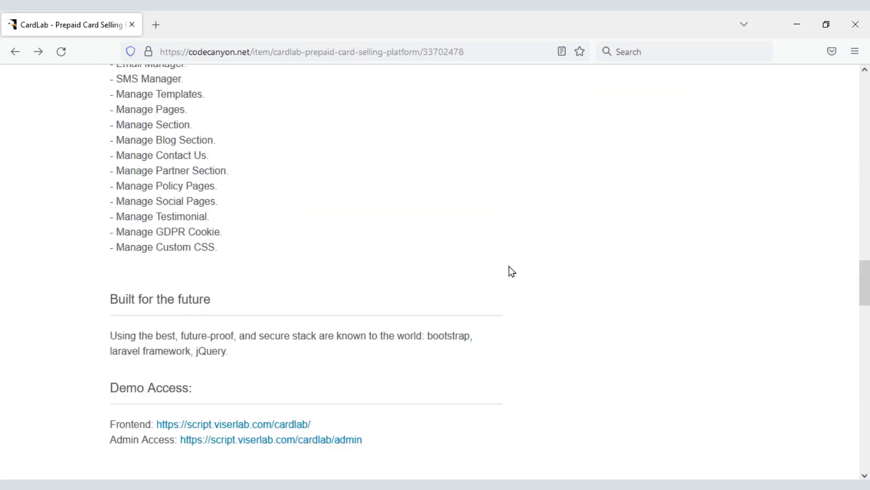
{"action": "scroll", "coordinate": [512, 267], "scroll_direction": "up", "scroll_amount": 13}
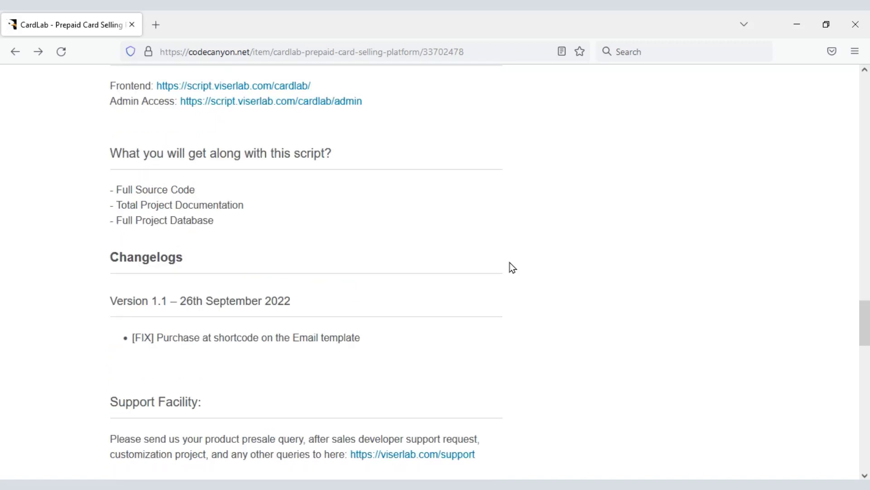
{"action": "scroll", "coordinate": [511, 261], "scroll_direction": "up", "scroll_amount": 11}
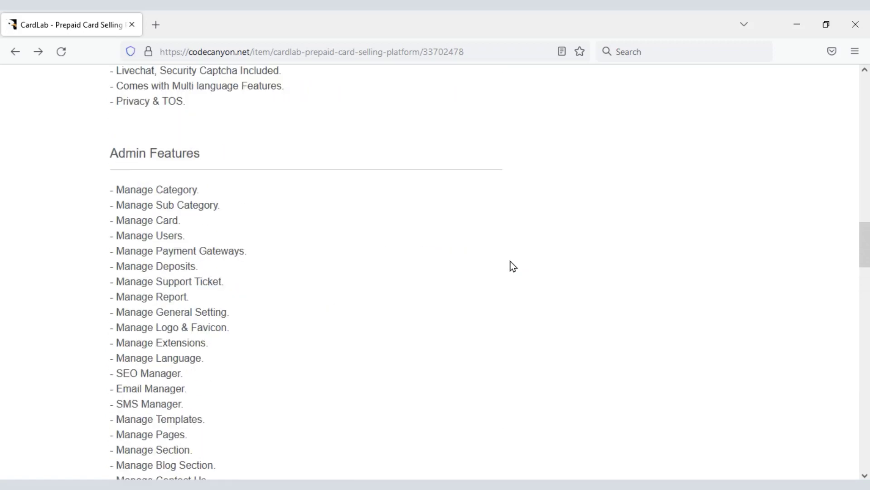
{"action": "scroll", "coordinate": [513, 260], "scroll_direction": "up", "scroll_amount": 6}
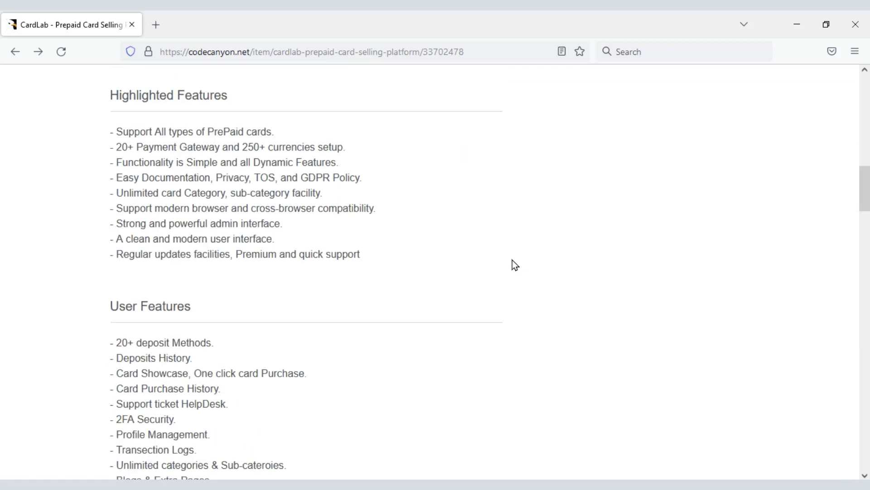
{"action": "scroll", "coordinate": [512, 261], "scroll_direction": "up", "scroll_amount": 6}
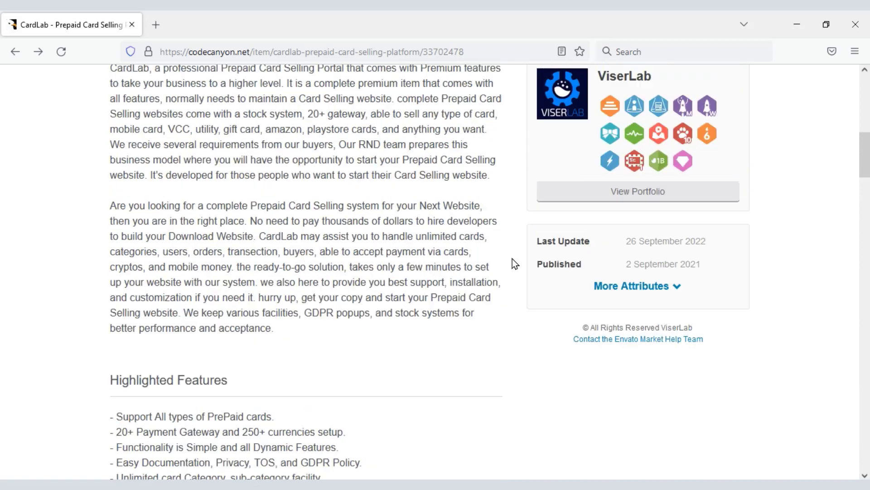
{"action": "scroll", "coordinate": [514, 262], "scroll_direction": "up", "scroll_amount": 6}
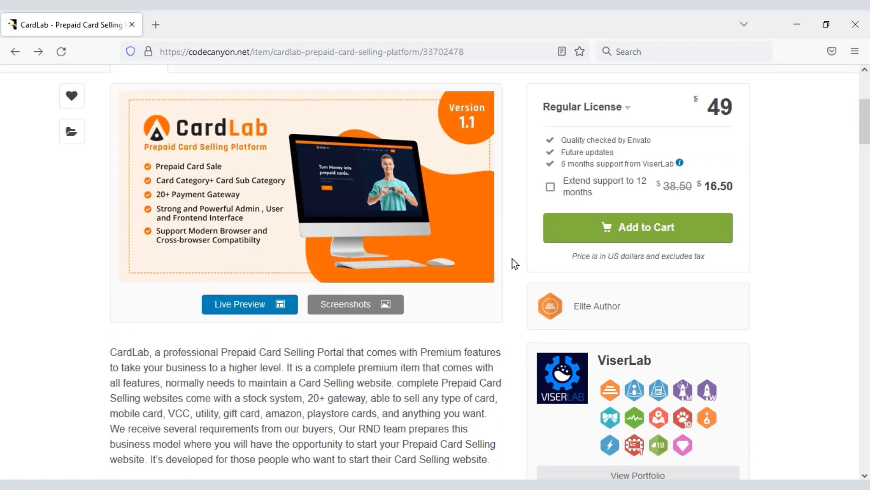
{"action": "scroll", "coordinate": [515, 264], "scroll_direction": "up", "scroll_amount": 2}
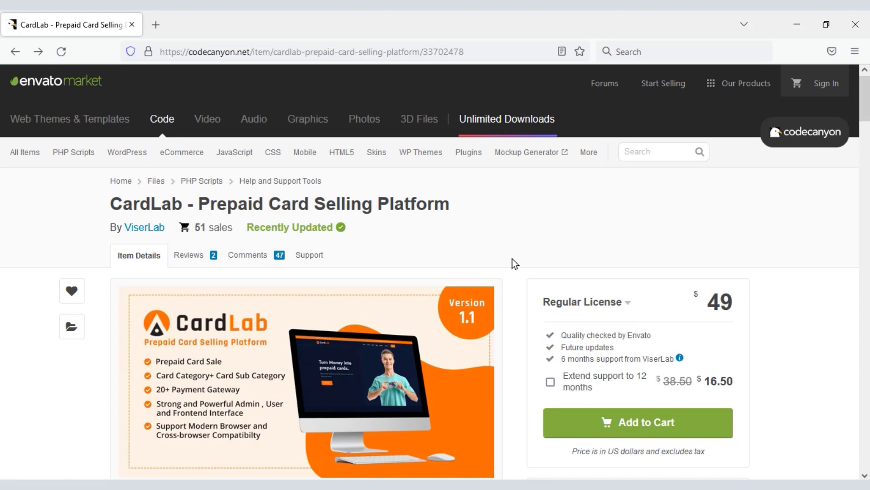
Sign in to Envato with the saved credentials after backing out of the sign-up form
{"action": "left_click", "coordinate": [826, 84]}
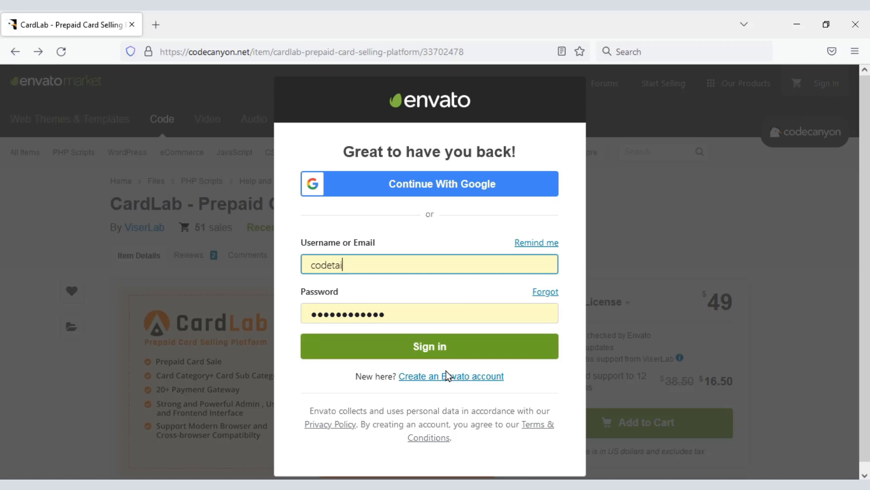
{"action": "left_click", "coordinate": [445, 377]}
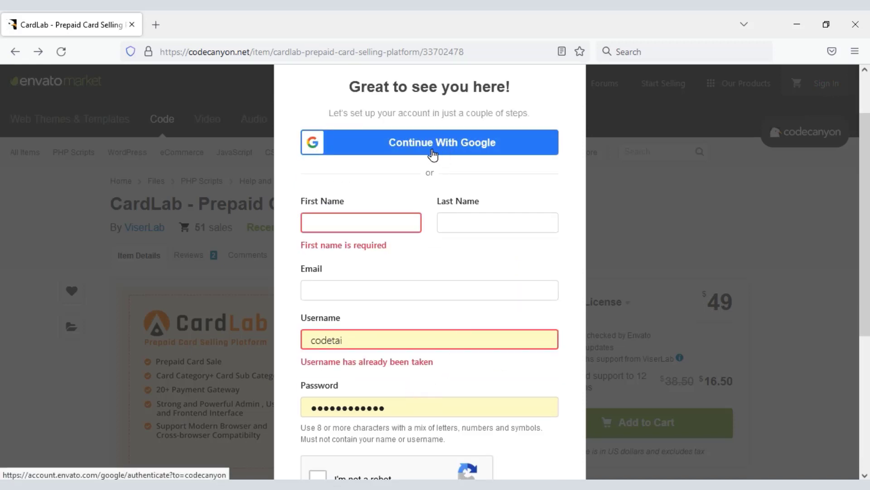
{"action": "scroll", "coordinate": [465, 325], "scroll_direction": "down", "scroll_amount": 2}
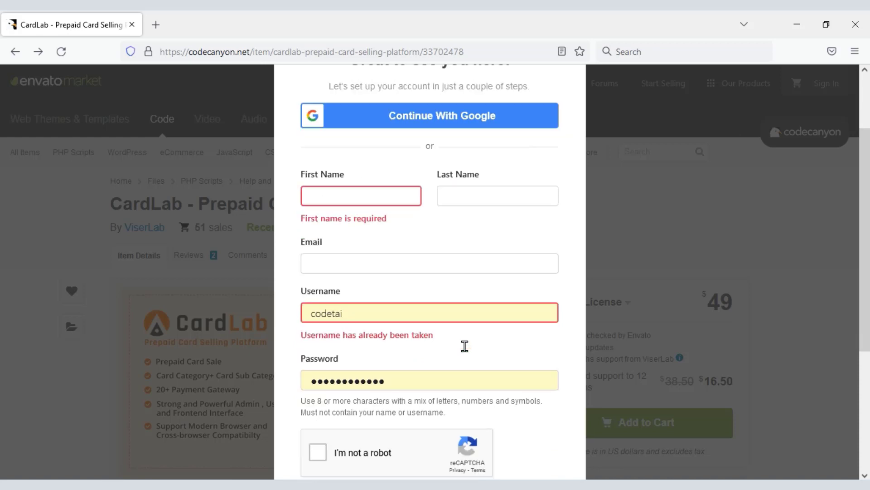
{"action": "scroll", "coordinate": [465, 346], "scroll_direction": "down", "scroll_amount": 2}
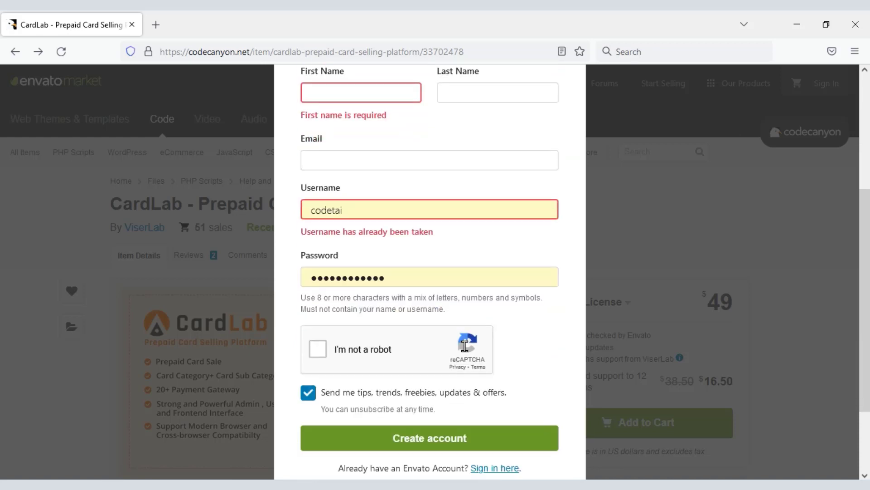
{"action": "scroll", "coordinate": [479, 422], "scroll_direction": "down", "scroll_amount": 2}
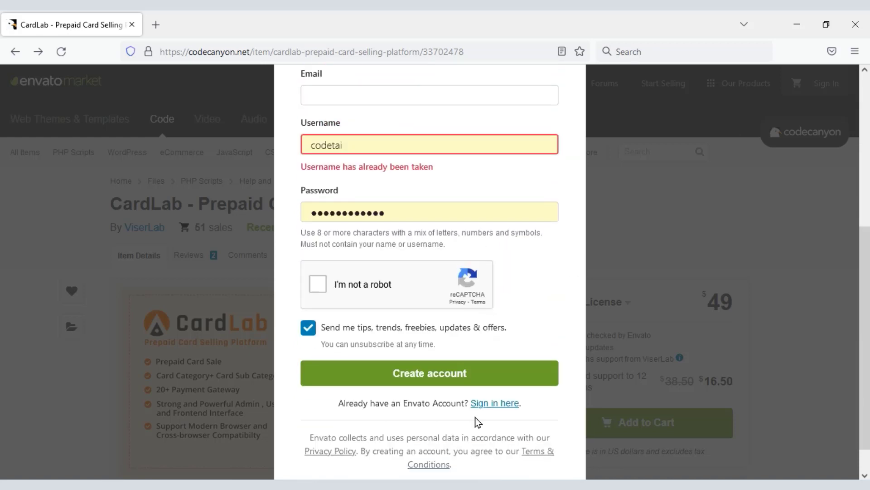
{"action": "left_click", "coordinate": [486, 403]}
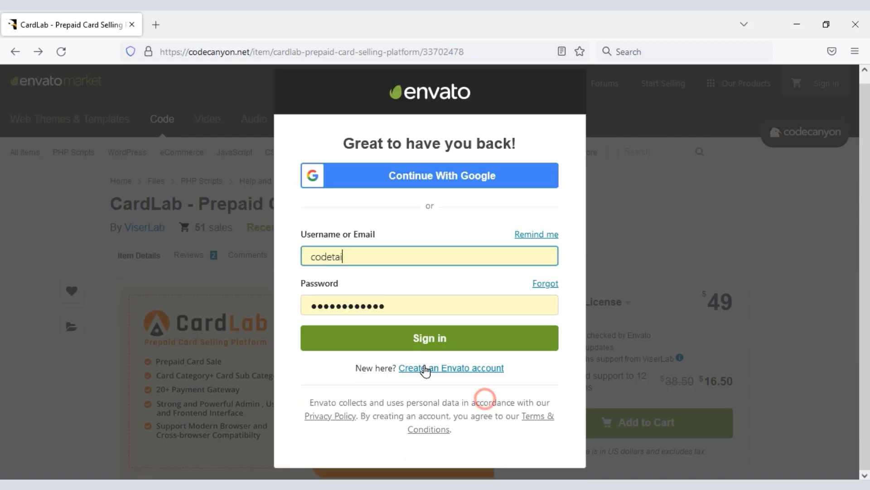
{"action": "left_click", "coordinate": [442, 338]}
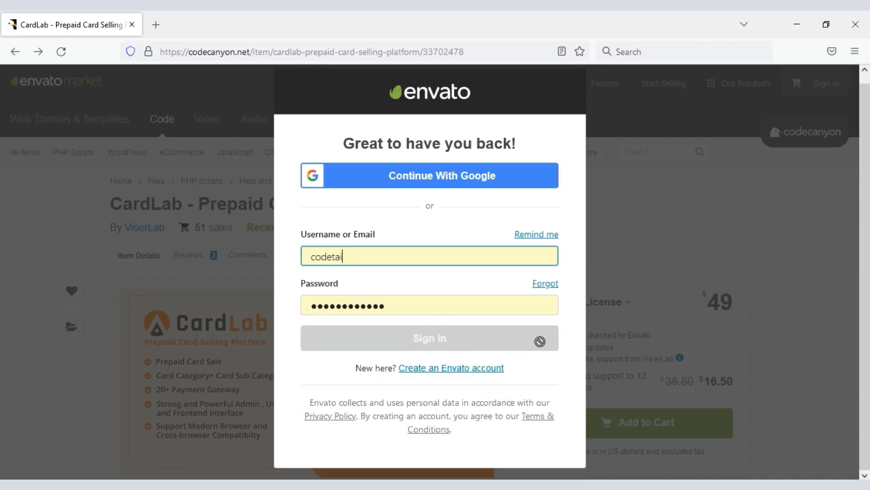
{"action": "scroll", "coordinate": [556, 272], "scroll_direction": "down", "scroll_amount": 4}
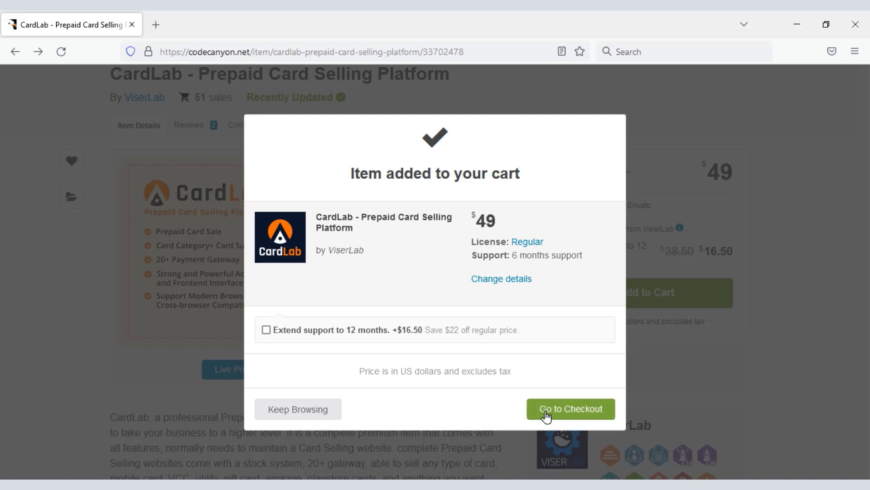
Proceed to checkout with CardLab and confirm the billing details
{"action": "left_click", "coordinate": [546, 409]}
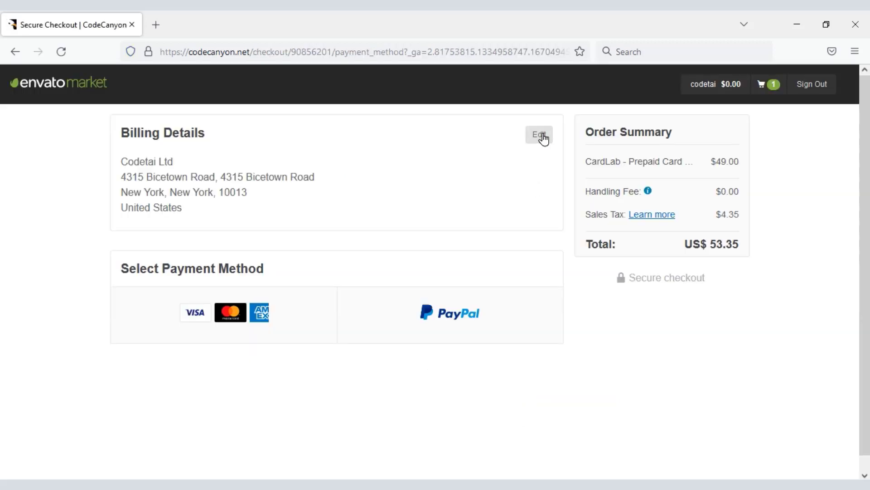
{"action": "left_click", "coordinate": [542, 136]}
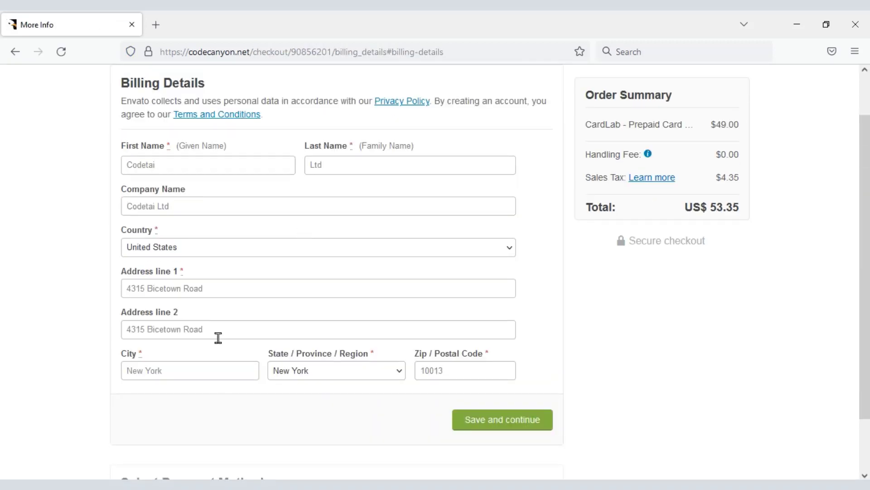
{"action": "left_click", "coordinate": [468, 424]}
Choose PayPal as payment method and pay the US$ 55.53 total through PayPal
{"action": "left_click", "coordinate": [258, 300]}
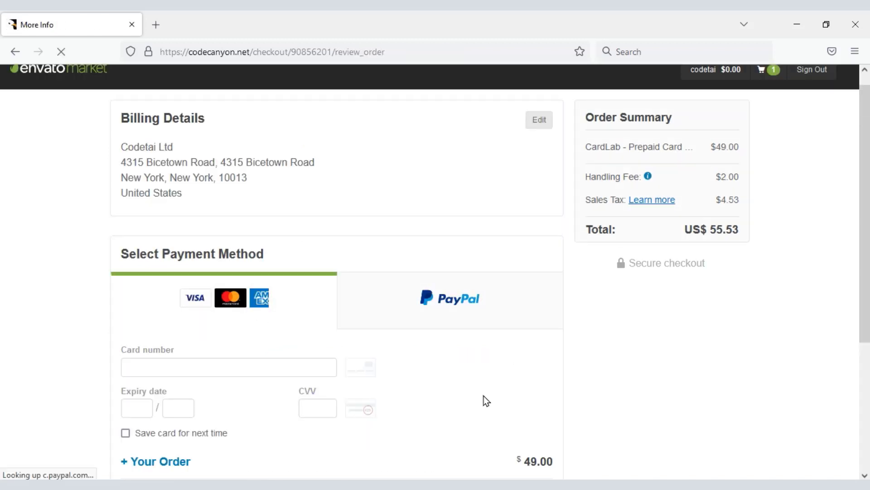
{"action": "scroll", "coordinate": [483, 396], "scroll_direction": "down", "scroll_amount": 4}
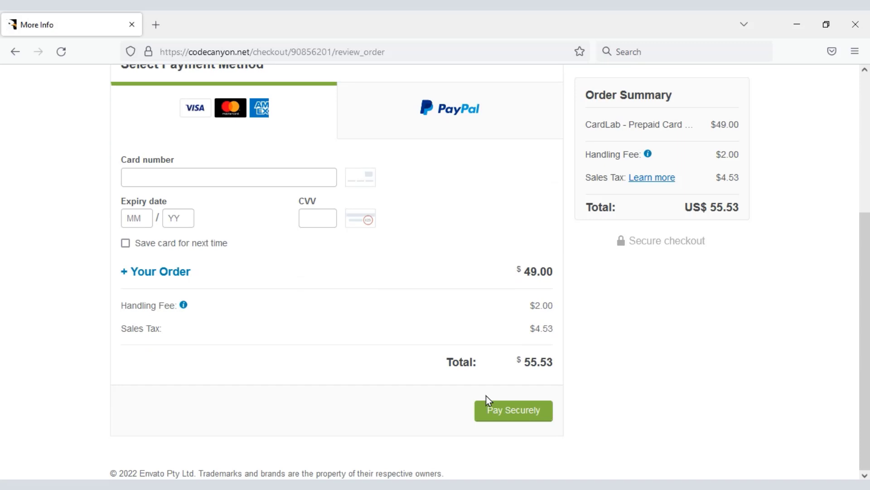
{"action": "scroll", "coordinate": [486, 396], "scroll_direction": "up", "scroll_amount": 1}
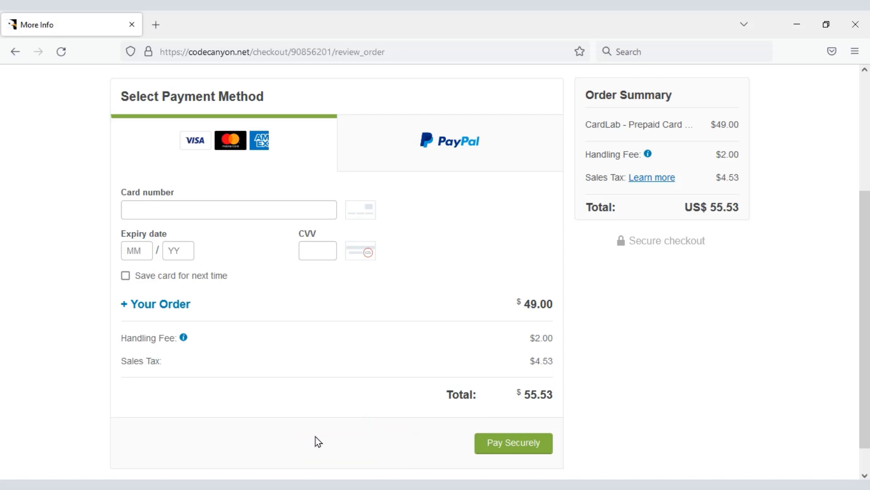
{"action": "left_click", "coordinate": [451, 150]}
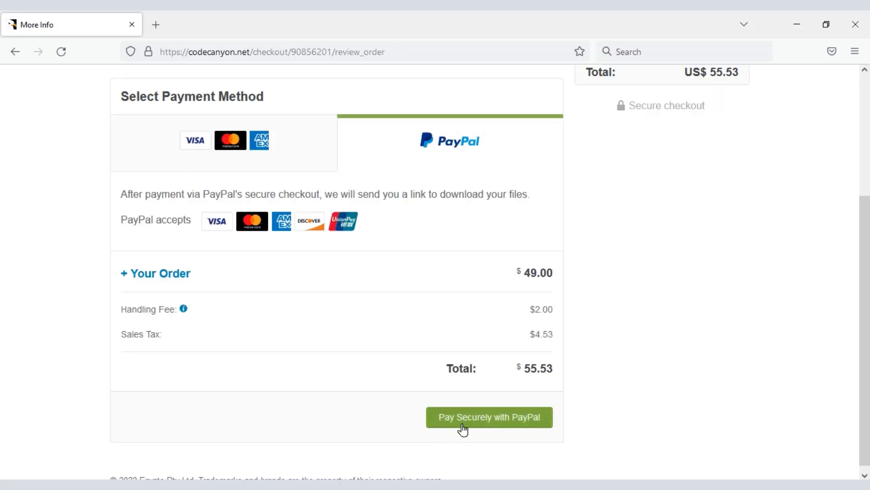
{"action": "left_click", "coordinate": [463, 426]}
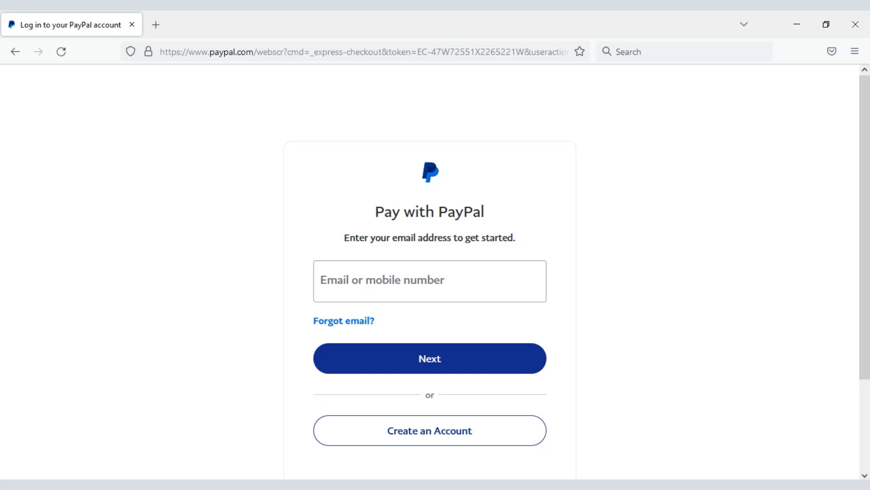
Scroll over the PayPal login page for the Envato order
{"action": "scroll", "coordinate": [283, 222], "scroll_direction": "down", "scroll_amount": 2}
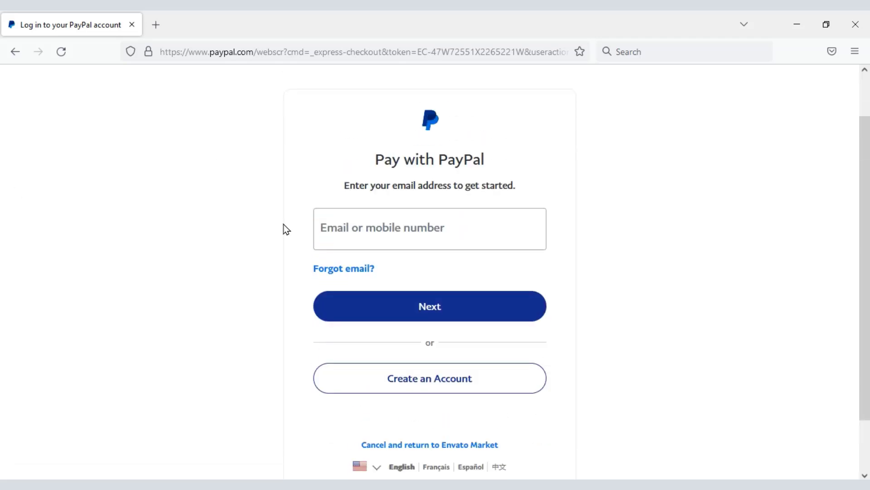
{"action": "scroll", "coordinate": [309, 265], "scroll_direction": "up", "scroll_amount": 1}
{"action": "scroll", "coordinate": [314, 272], "scroll_direction": "down", "scroll_amount": 2}
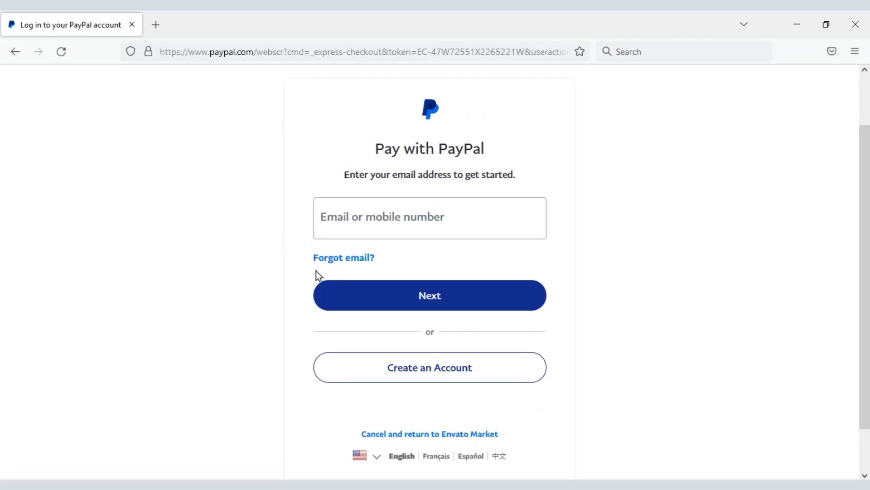
{"action": "scroll", "coordinate": [315, 272], "scroll_direction": "up", "scroll_amount": 3}
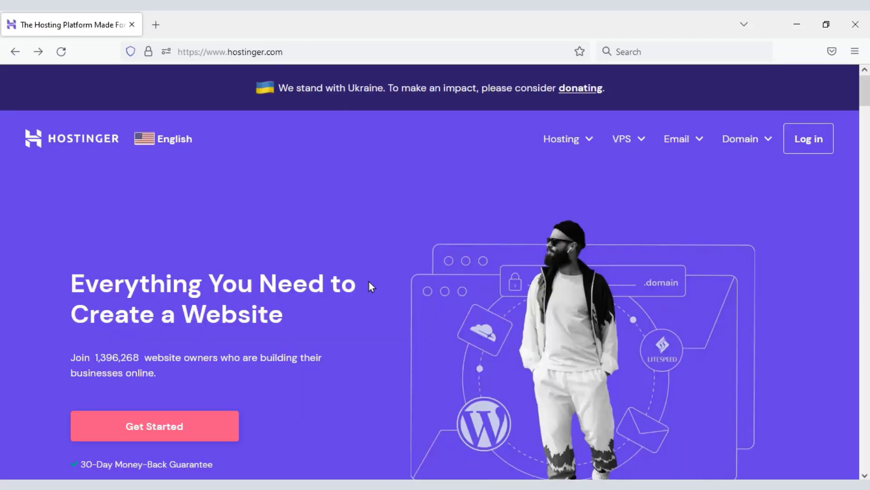
Scroll down through the Hostinger homepage and back up to the top
{"action": "scroll", "coordinate": [369, 284], "scroll_direction": "down", "scroll_amount": 5}
{"action": "scroll", "coordinate": [374, 302], "scroll_direction": "down", "scroll_amount": 10}
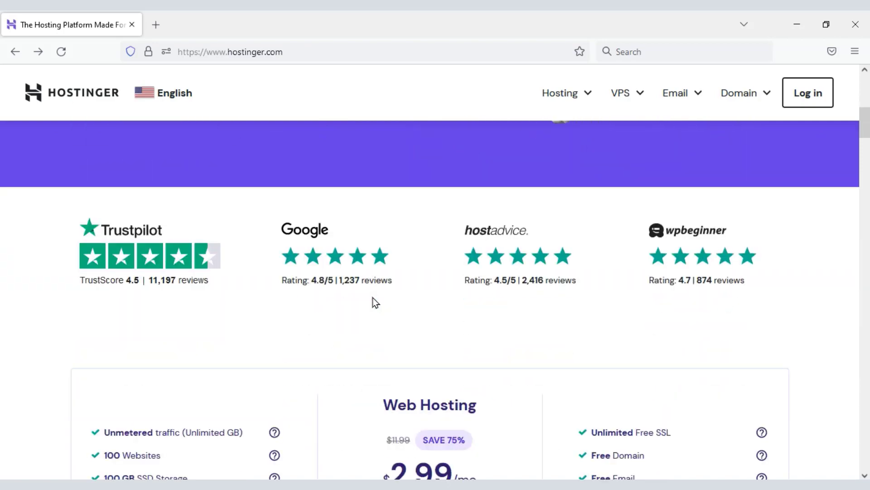
{"action": "scroll", "coordinate": [377, 299], "scroll_direction": "down", "scroll_amount": 12}
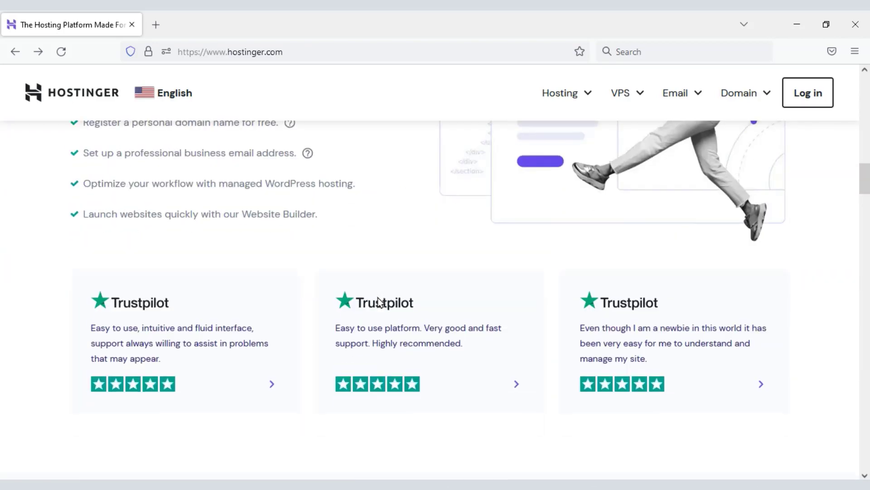
{"action": "scroll", "coordinate": [382, 299], "scroll_direction": "down", "scroll_amount": 13}
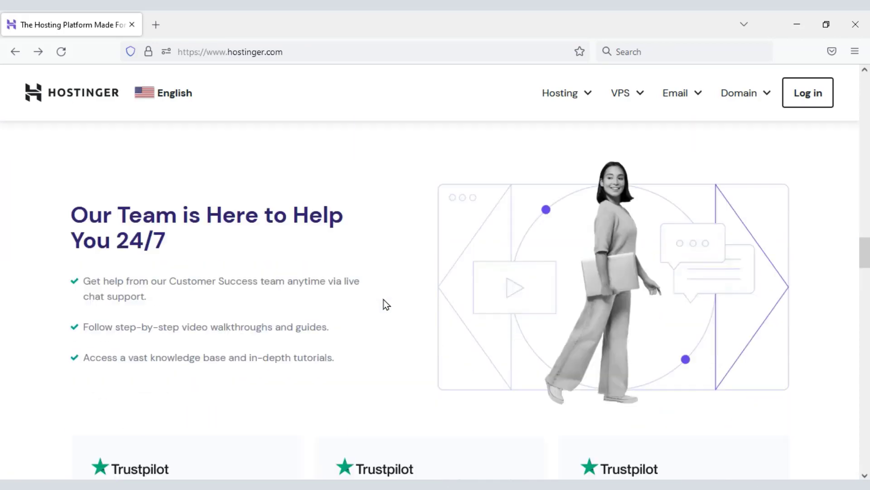
{"action": "scroll", "coordinate": [383, 311], "scroll_direction": "down", "scroll_amount": 15}
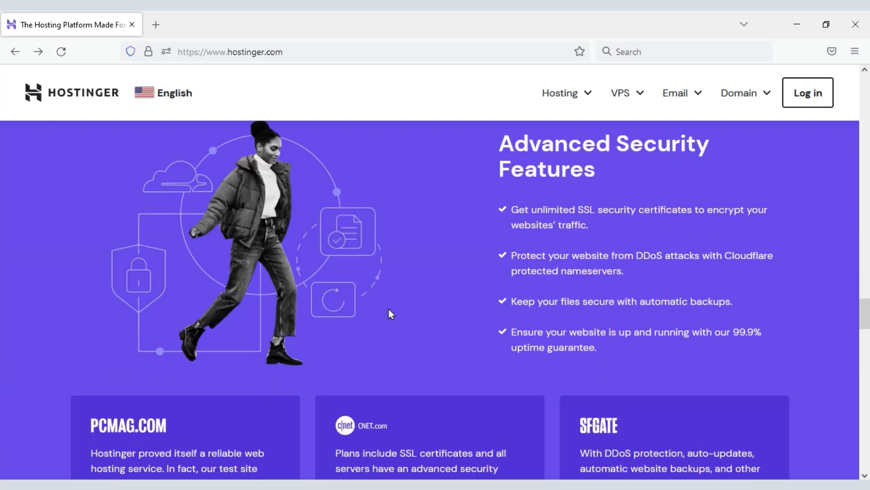
{"action": "scroll", "coordinate": [390, 312], "scroll_direction": "down", "scroll_amount": 7}
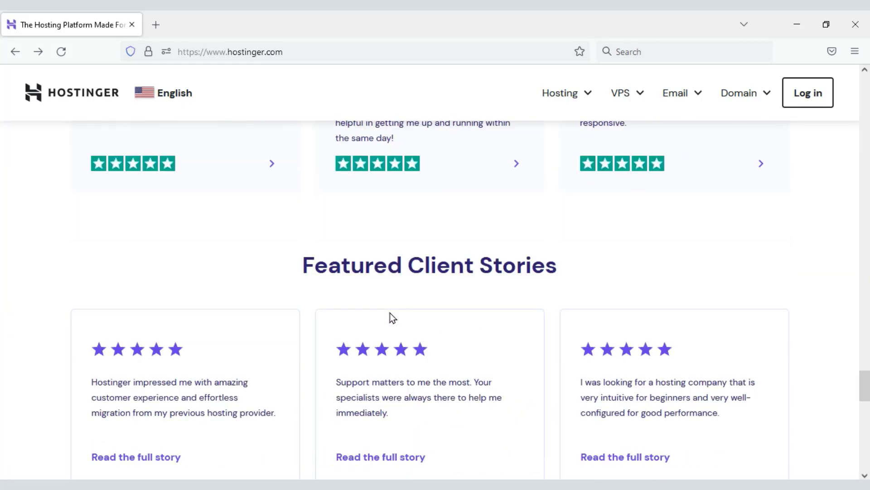
{"action": "scroll", "coordinate": [390, 313], "scroll_direction": "down", "scroll_amount": 10}
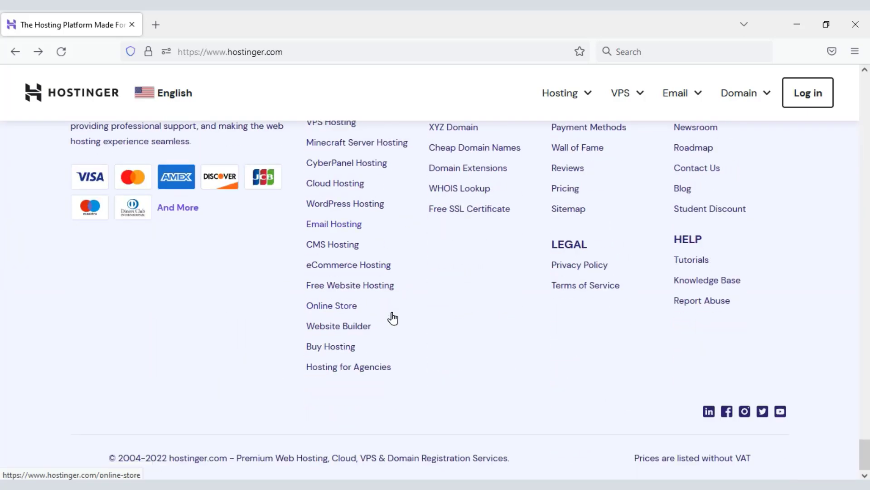
{"action": "scroll", "coordinate": [392, 317], "scroll_direction": "up", "scroll_amount": 10}
{"action": "scroll", "coordinate": [394, 313], "scroll_direction": "up", "scroll_amount": 10}
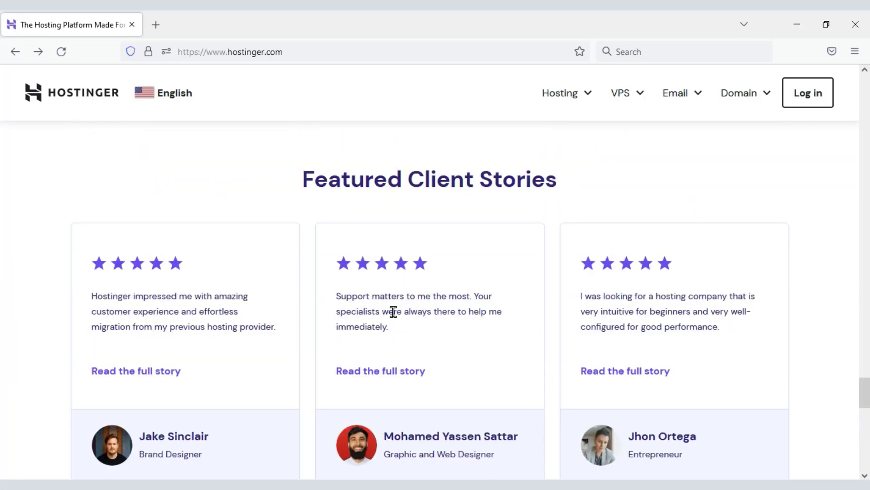
{"action": "scroll", "coordinate": [393, 312], "scroll_direction": "up", "scroll_amount": 10}
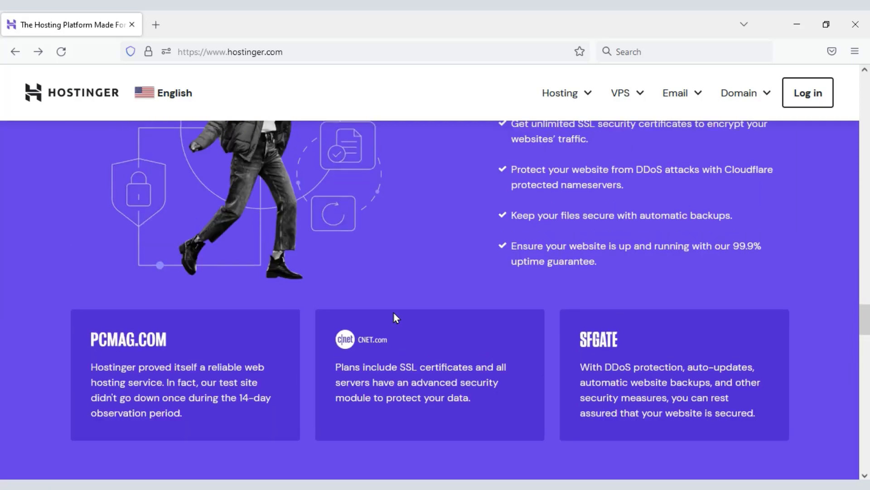
{"action": "scroll", "coordinate": [393, 313], "scroll_direction": "up", "scroll_amount": 10}
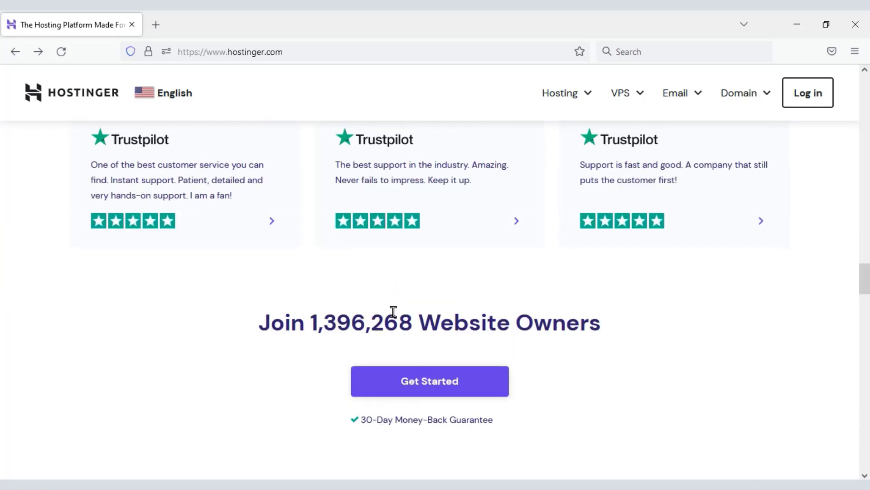
{"action": "scroll", "coordinate": [394, 313], "scroll_direction": "up", "scroll_amount": 4}
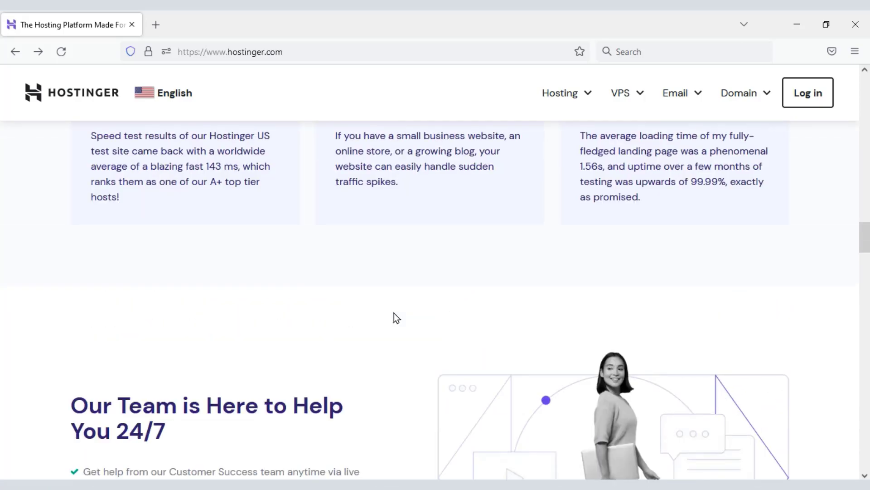
{"action": "scroll", "coordinate": [393, 313], "scroll_direction": "up", "scroll_amount": 6}
{"action": "scroll", "coordinate": [394, 313], "scroll_direction": "up", "scroll_amount": 10}
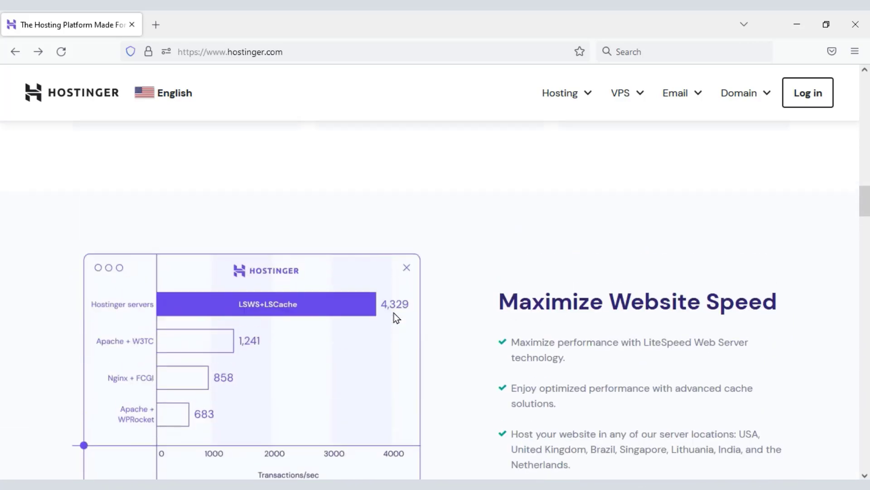
{"action": "scroll", "coordinate": [394, 312], "scroll_direction": "up", "scroll_amount": 10}
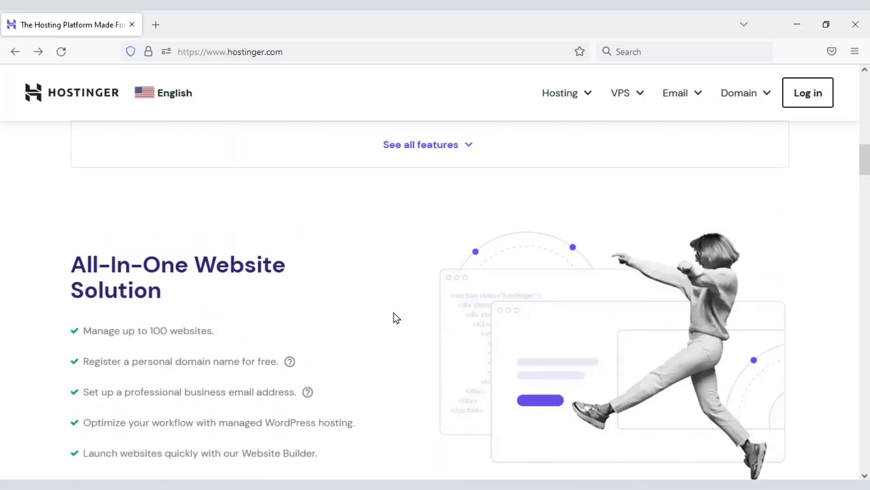
{"action": "scroll", "coordinate": [394, 313], "scroll_direction": "up", "scroll_amount": 8}
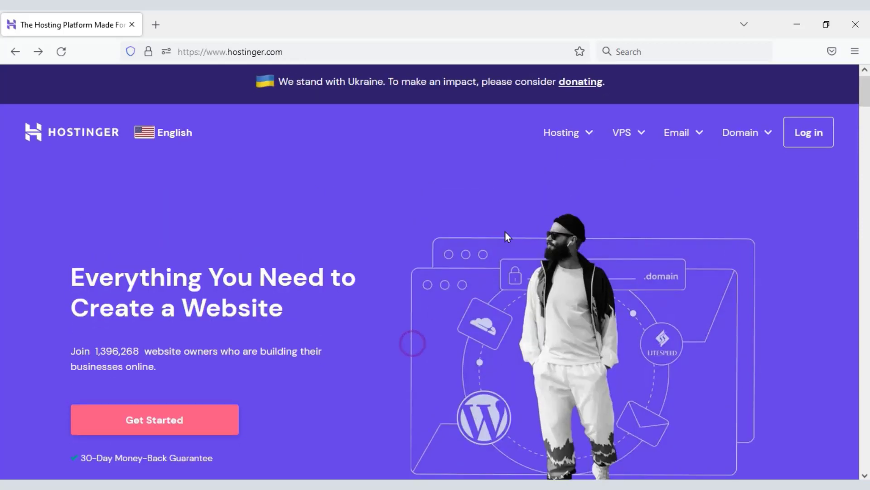
Look through the Hosting, VPS, Email and Domain menus, then go to Hosting > Web Hosting
{"action": "left_click", "coordinate": [574, 134]}
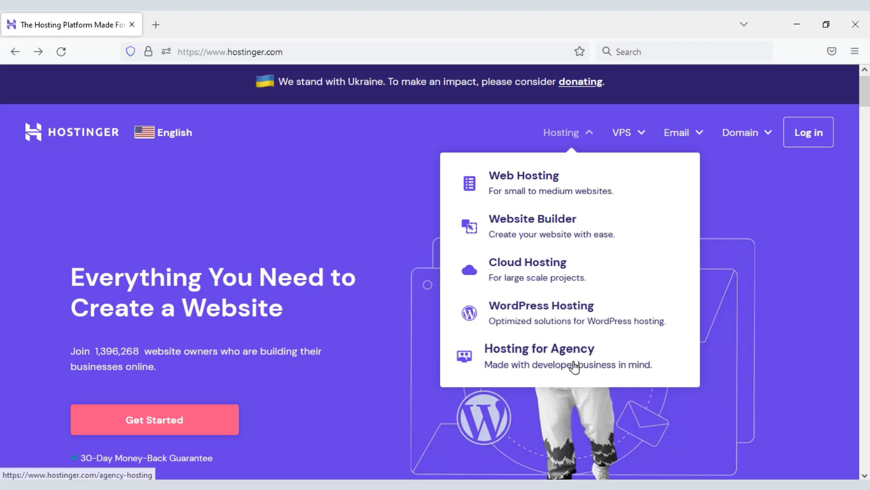
{"action": "left_click", "coordinate": [639, 138]}
{"action": "left_click", "coordinate": [676, 136]}
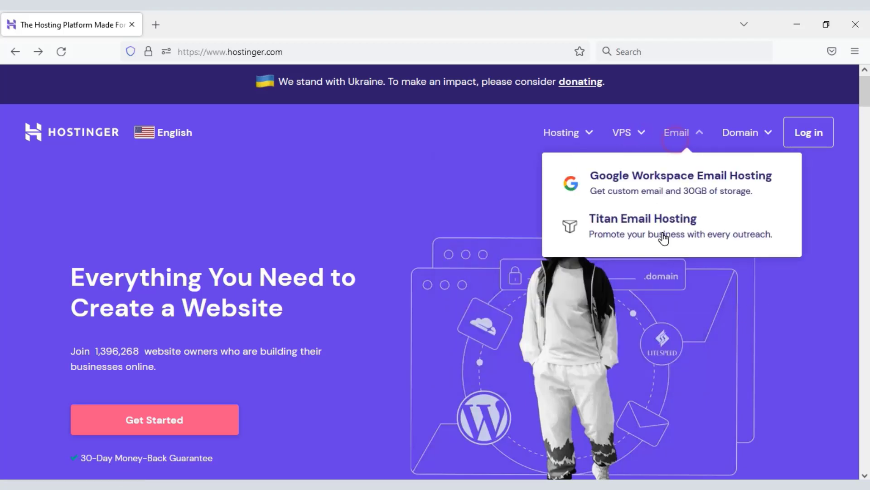
{"action": "left_click", "coordinate": [738, 136]}
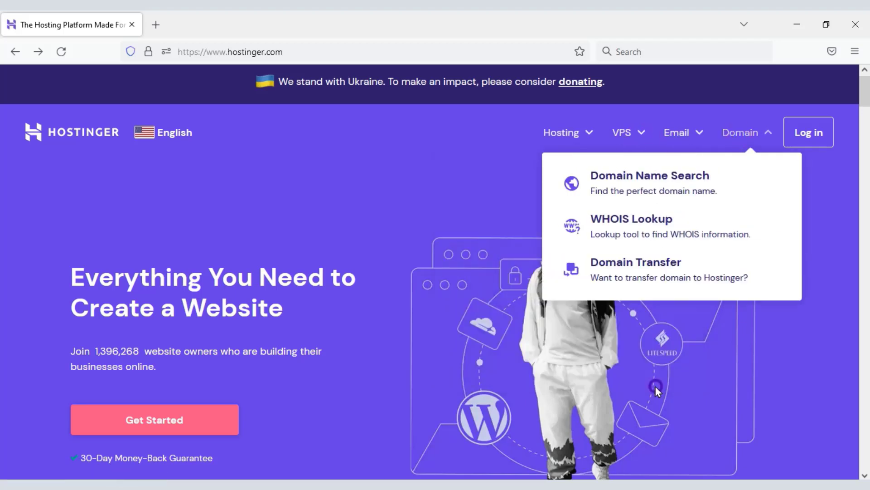
{"action": "left_click", "coordinate": [585, 133]}
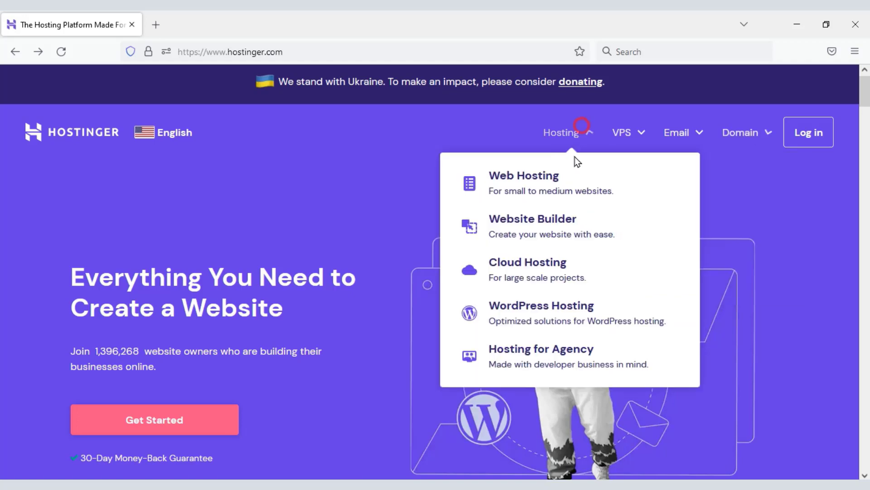
{"action": "left_click", "coordinate": [548, 196]}
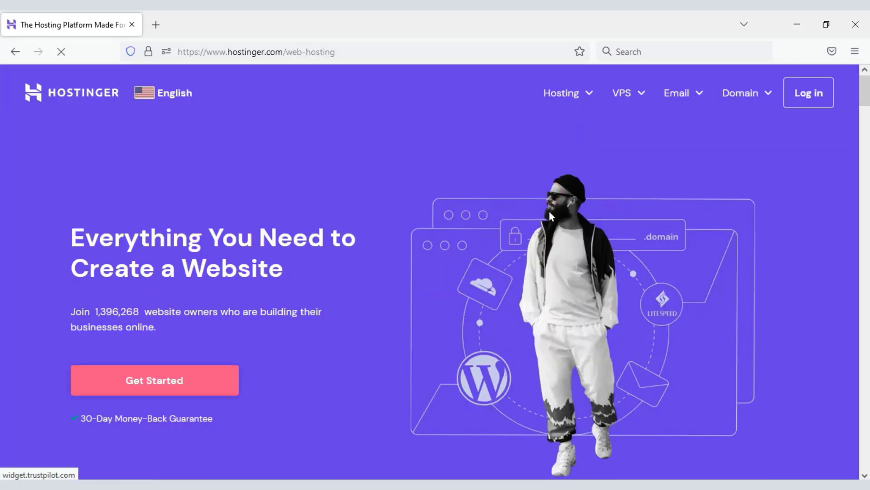
{"action": "scroll", "coordinate": [561, 262], "scroll_direction": "down", "scroll_amount": 5}
{"action": "scroll", "coordinate": [616, 290], "scroll_direction": "down", "scroll_amount": 5}
Compare the Single, Premium and Business plan features and add Premium Web Hosting to the cart
{"action": "left_click", "coordinate": [458, 385]}
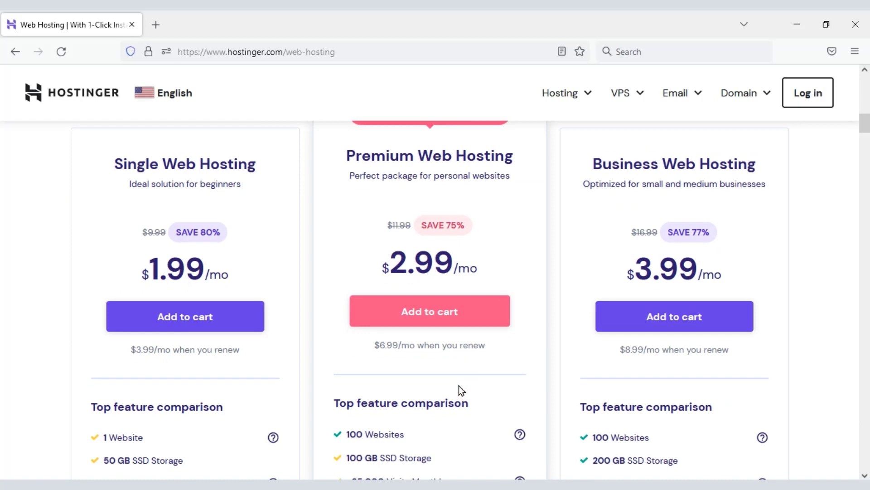
{"action": "scroll", "coordinate": [459, 386], "scroll_direction": "down", "scroll_amount": 8}
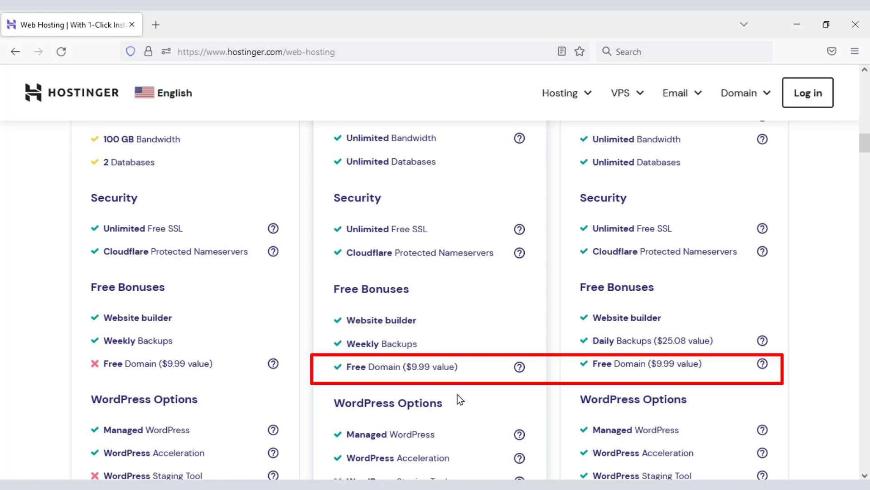
{"action": "scroll", "coordinate": [480, 391], "scroll_direction": "down", "scroll_amount": 5}
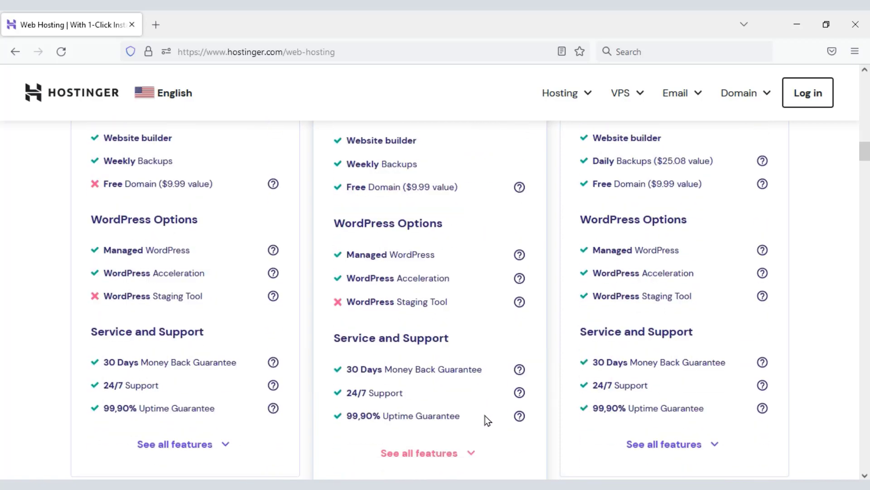
{"action": "scroll", "coordinate": [536, 448], "scroll_direction": "up", "scroll_amount": 8}
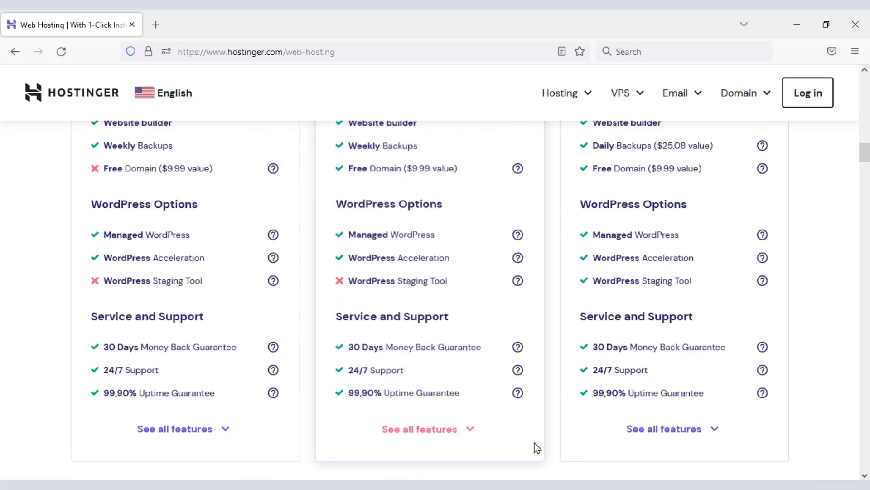
{"action": "scroll", "coordinate": [537, 448], "scroll_direction": "up", "scroll_amount": 6}
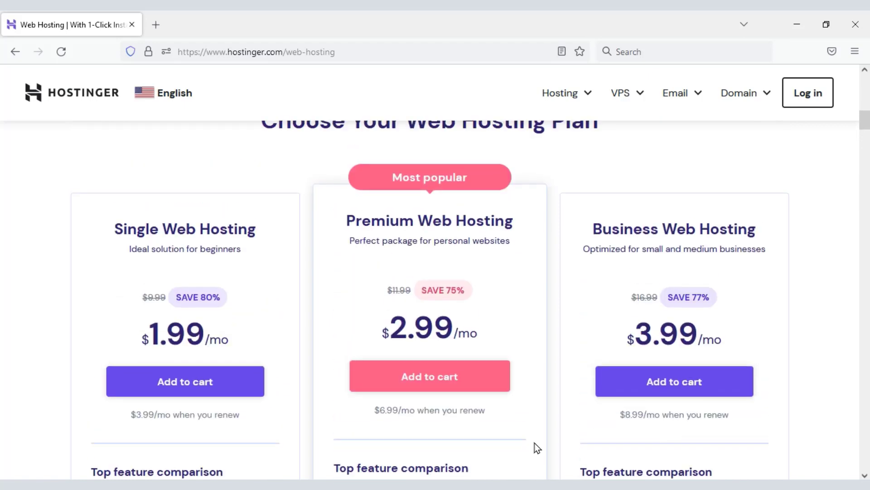
{"action": "scroll", "coordinate": [537, 448], "scroll_direction": "down", "scroll_amount": 2}
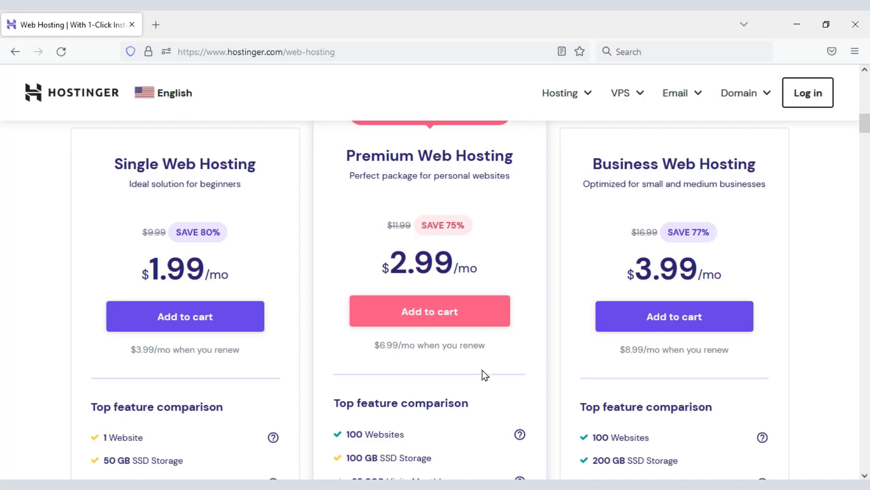
{"action": "left_click", "coordinate": [449, 312]}
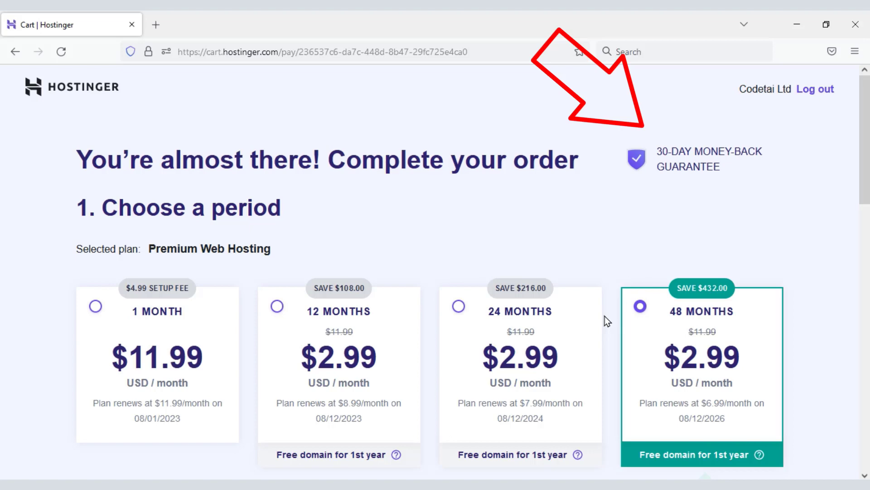
Choose the 12-month billing period for the Premium Web Hosting plan
{"action": "scroll", "coordinate": [605, 316], "scroll_direction": "down", "scroll_amount": 4}
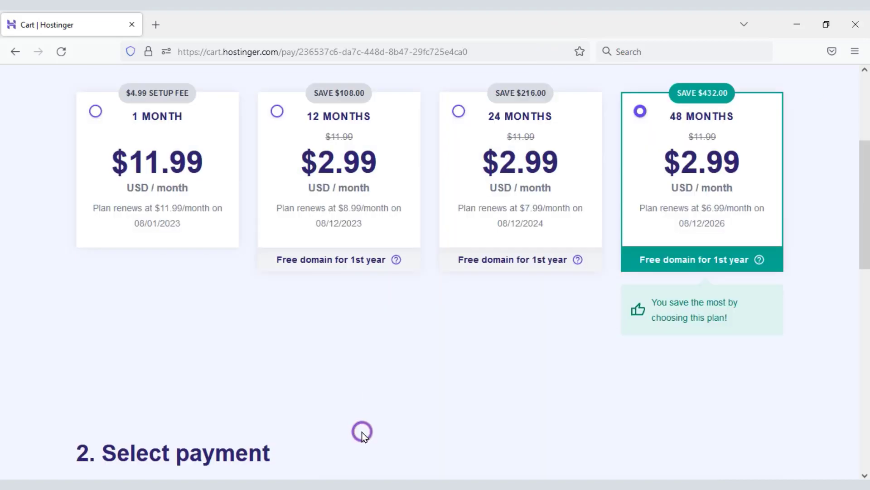
{"action": "left_click", "coordinate": [277, 111]}
{"action": "scroll", "coordinate": [428, 349], "scroll_direction": "down", "scroll_amount": 7}
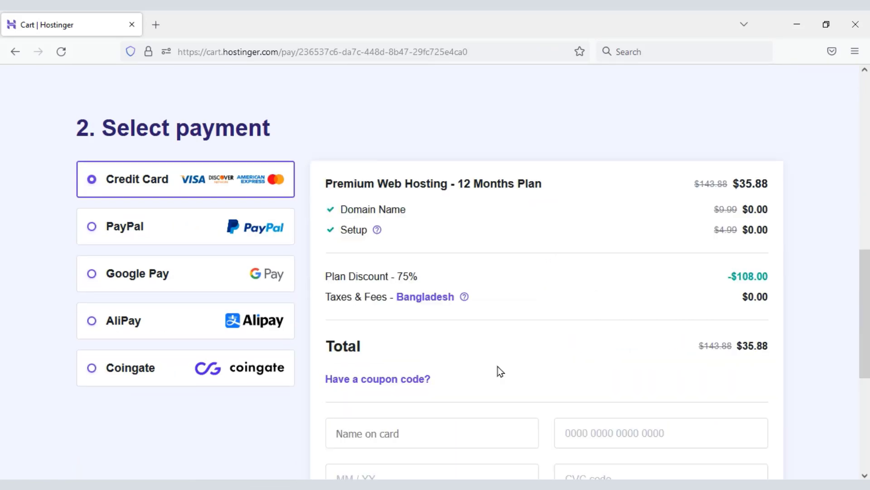
{"action": "scroll", "coordinate": [451, 366], "scroll_direction": "down", "scroll_amount": 2}
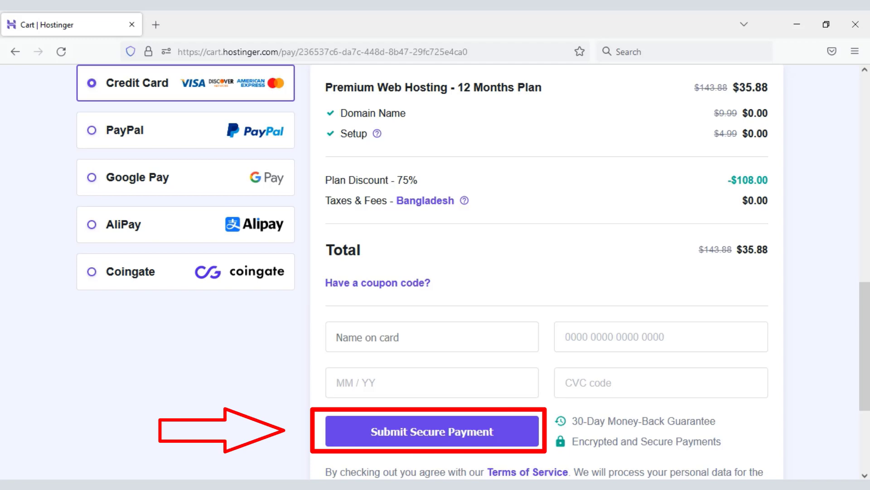
Try PayPal and Google Pay, then settle on Coingate as the payment method
{"action": "left_click", "coordinate": [110, 130]}
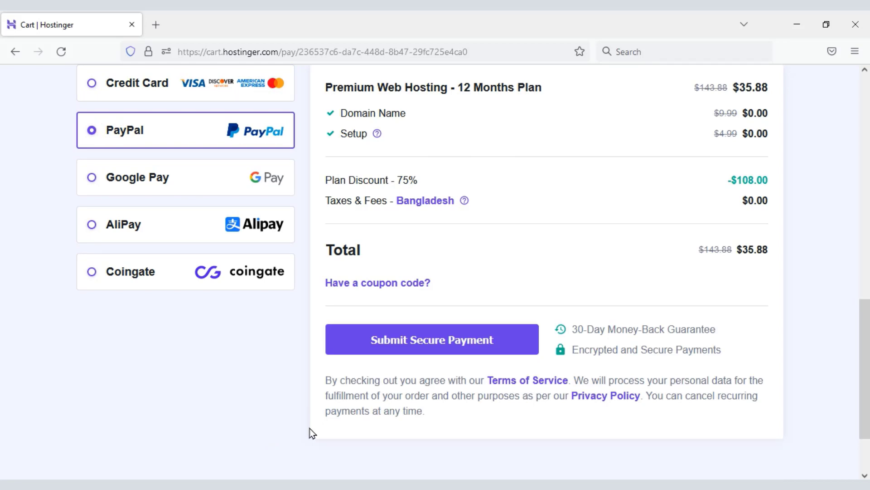
{"action": "left_click", "coordinate": [165, 192]}
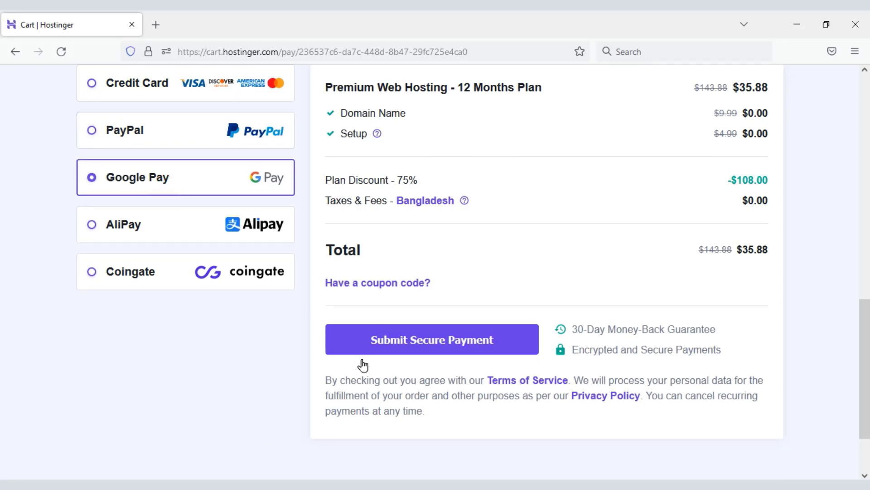
{"action": "left_click", "coordinate": [139, 283]}
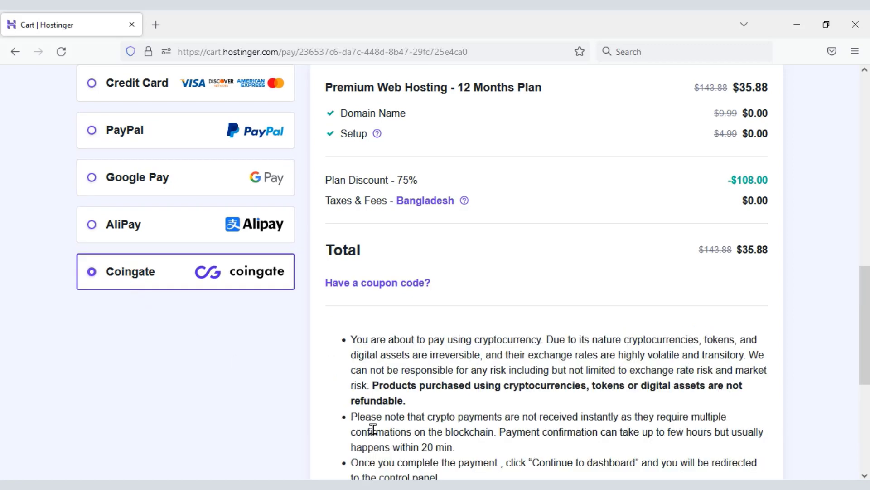
{"action": "scroll", "coordinate": [534, 439], "scroll_direction": "down", "scroll_amount": 4}
{"action": "scroll", "coordinate": [532, 436], "scroll_direction": "up", "scroll_amount": 6}
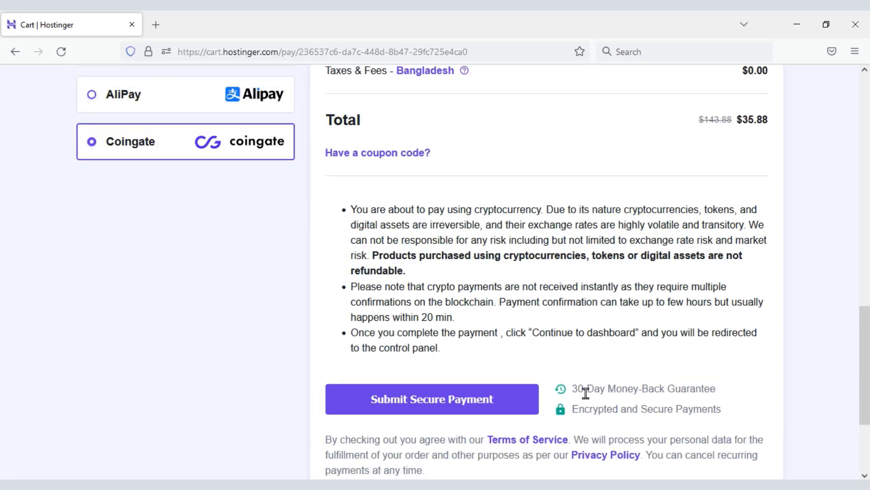
{"action": "scroll", "coordinate": [693, 377], "scroll_direction": "up", "scroll_amount": 9}
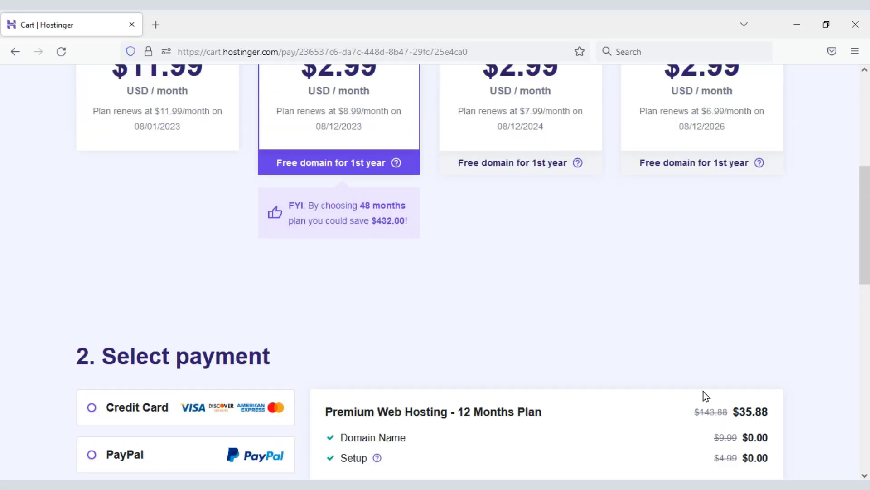
{"action": "scroll", "coordinate": [699, 415], "scroll_direction": "up", "scroll_amount": 1}
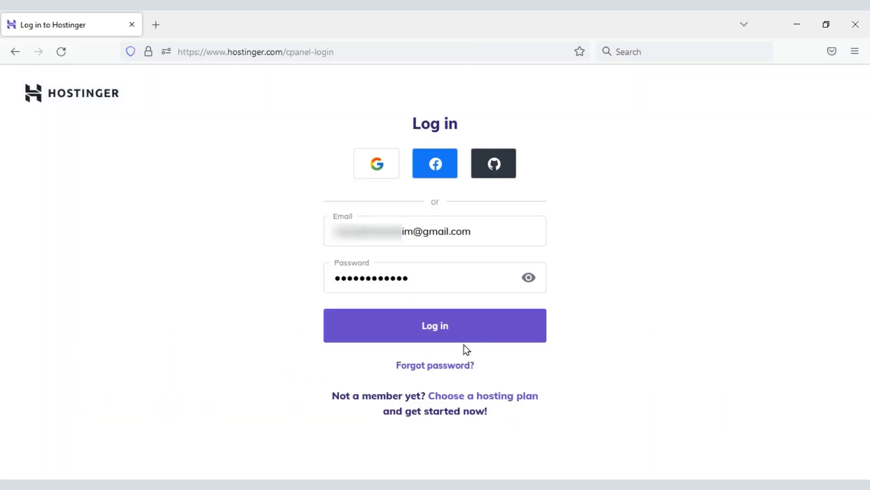
Log in to hPanel and open the codetai.xyz file manager at the public_html folder
{"action": "left_click", "coordinate": [454, 337]}
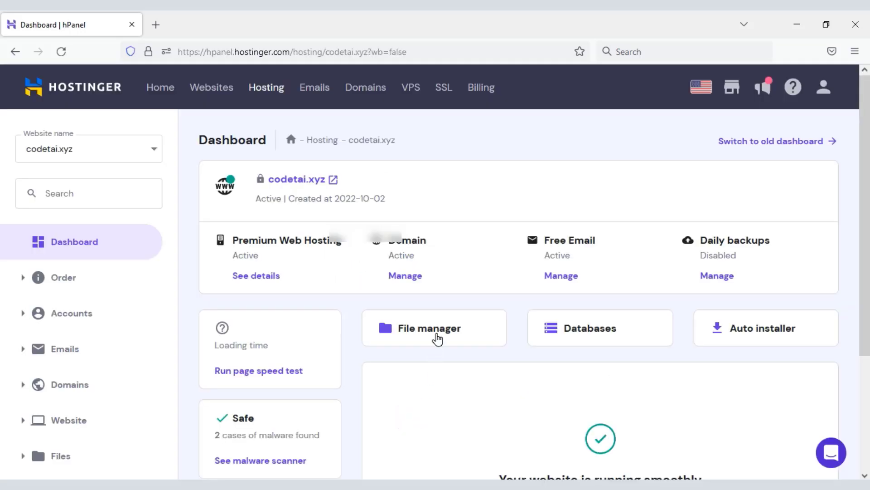
{"action": "left_click", "coordinate": [437, 338]}
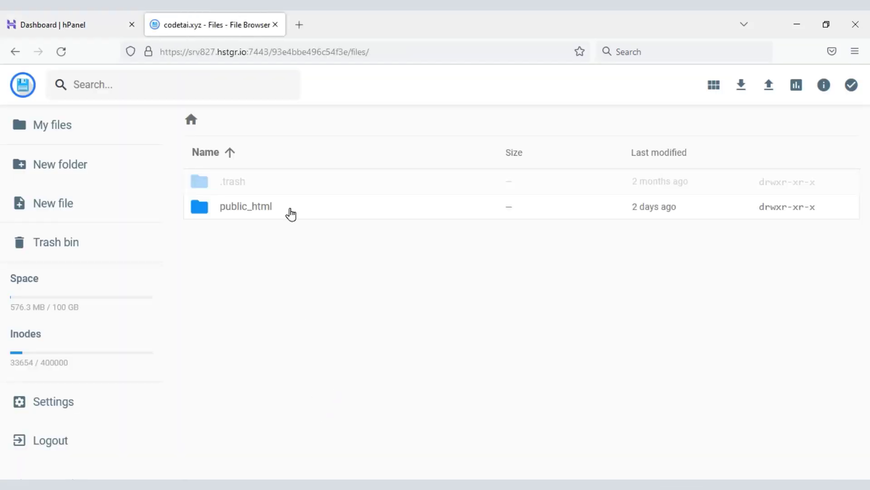
{"action": "double_click", "coordinate": [291, 209]}
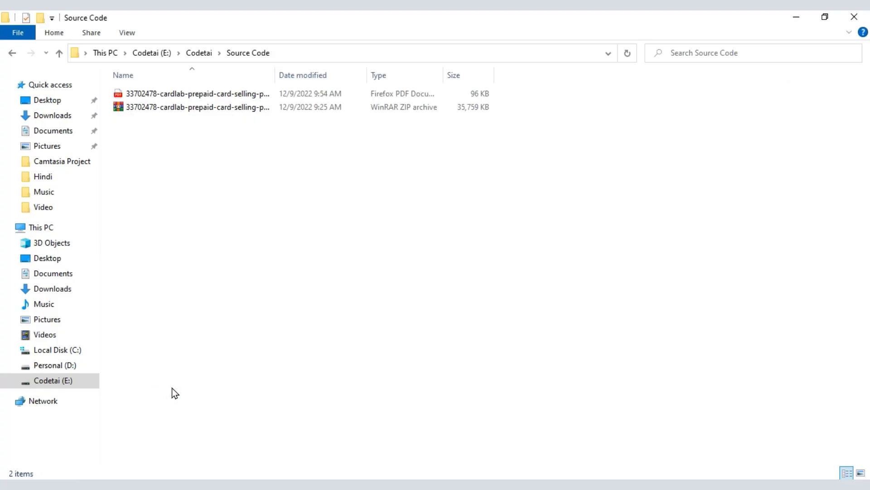
Extract the CardLab ZIP into its own CardLab folder and open it
{"action": "left_click", "coordinate": [218, 111]}
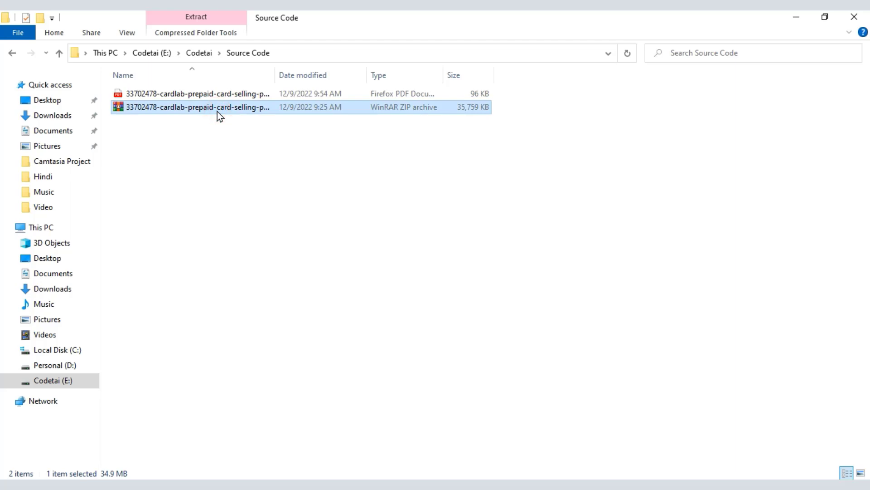
{"action": "right_click", "coordinate": [217, 112]}
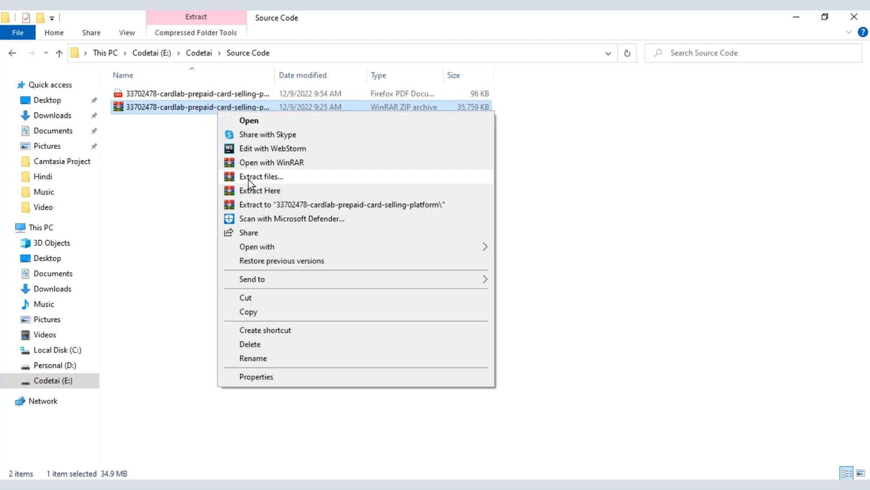
{"action": "left_click", "coordinate": [259, 202]}
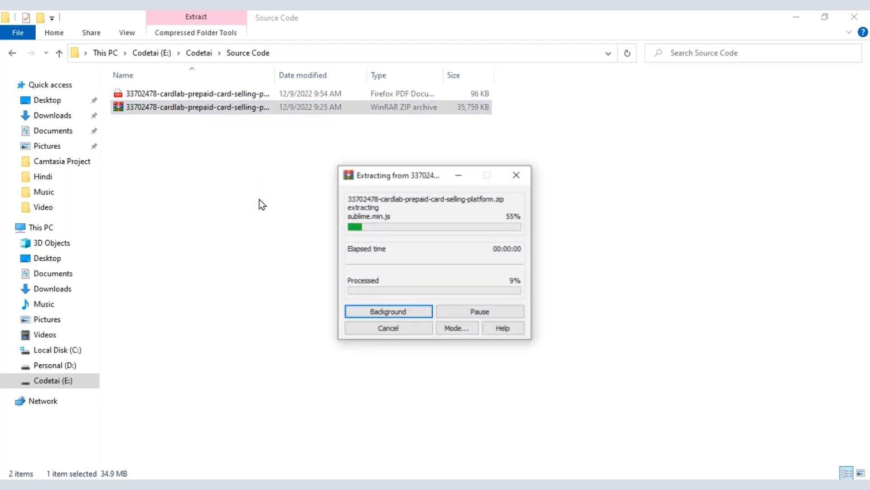
{"action": "double_click", "coordinate": [210, 95]}
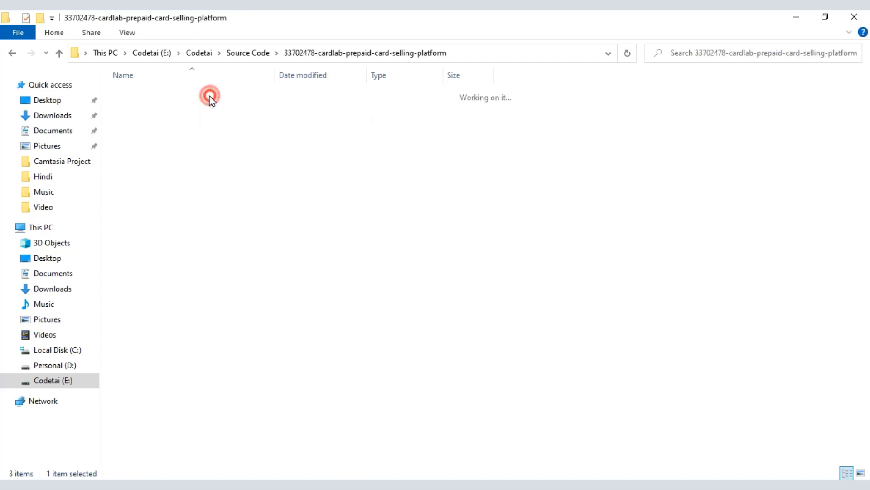
Compress the Files folder into a ZIP-format archive named Files.zip
{"action": "right_click", "coordinate": [156, 108]}
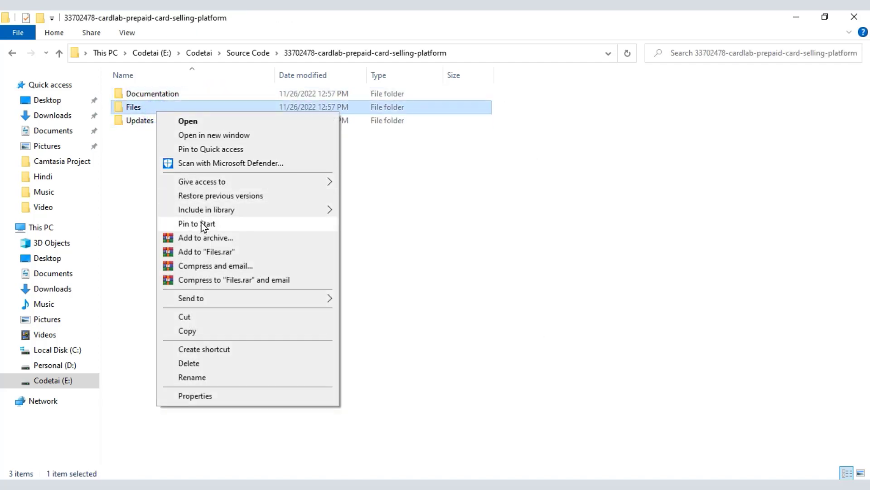
{"action": "left_click", "coordinate": [204, 235]}
{"action": "left_click", "coordinate": [387, 247]}
{"action": "left_click", "coordinate": [431, 375]}
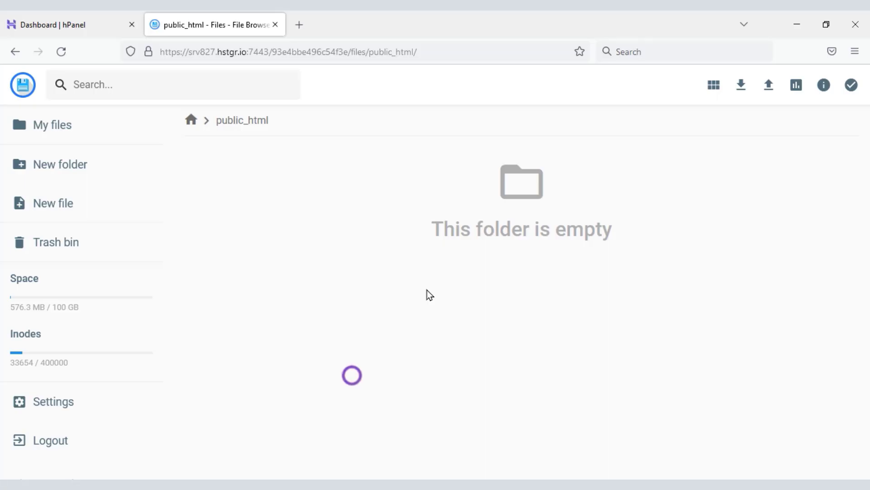
Upload Files.zip into public_html
{"action": "left_click", "coordinate": [769, 85]}
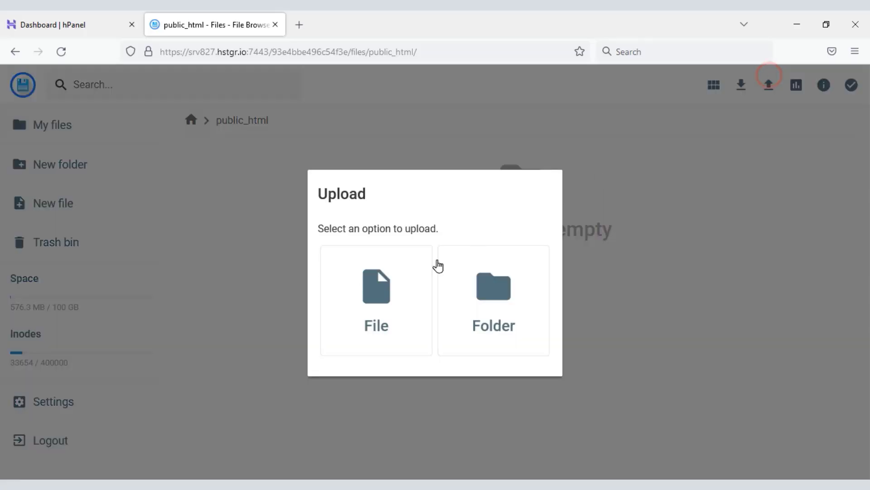
{"action": "left_click", "coordinate": [408, 285]}
{"action": "double_click", "coordinate": [169, 142]}
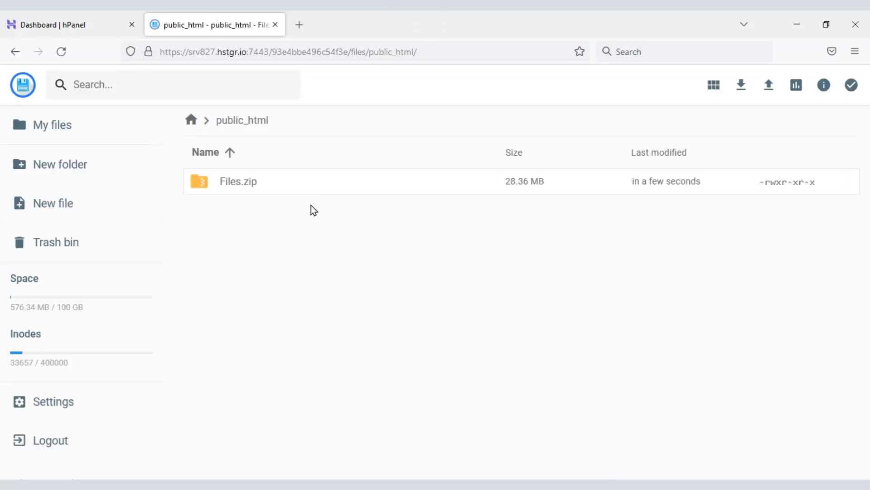
Unarchive Files.zip into a new folder named WebFile
{"action": "left_click", "coordinate": [311, 191]}
{"action": "left_click", "coordinate": [659, 84]}
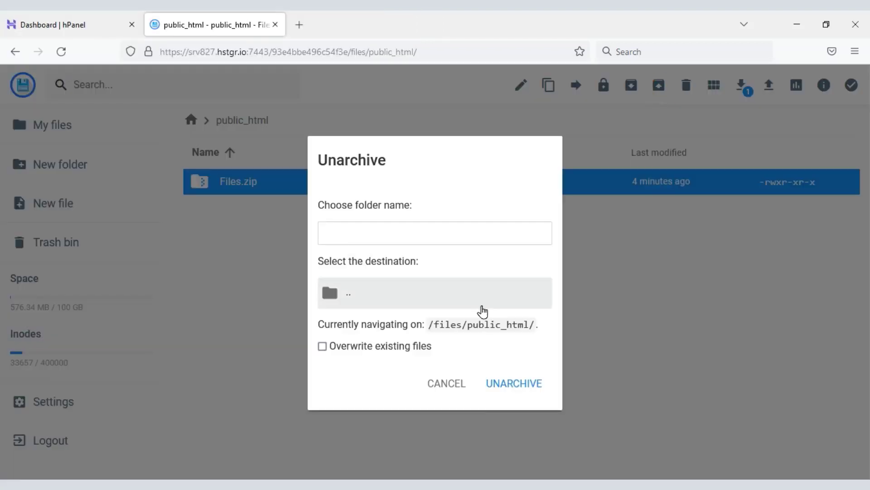
{"action": "left_click", "coordinate": [385, 228]}
{"action": "type", "text": "We"}
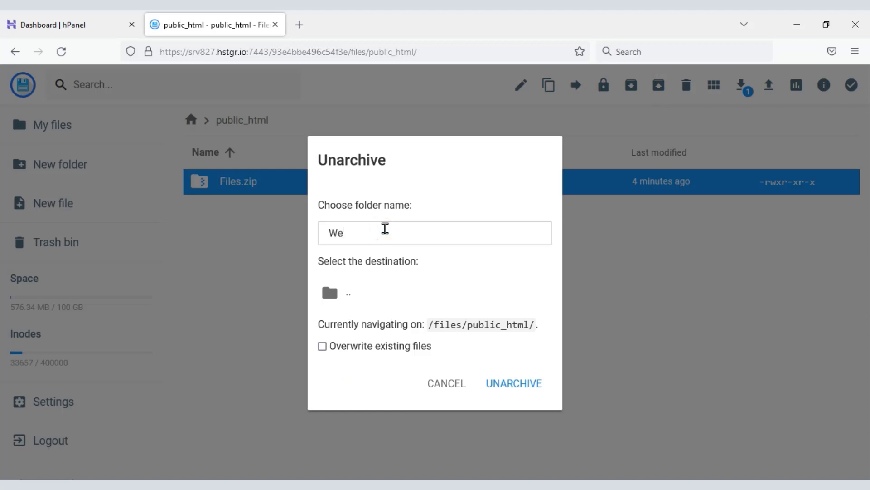
{"action": "type", "text": "bFile"}
{"action": "left_click", "coordinate": [520, 383]}
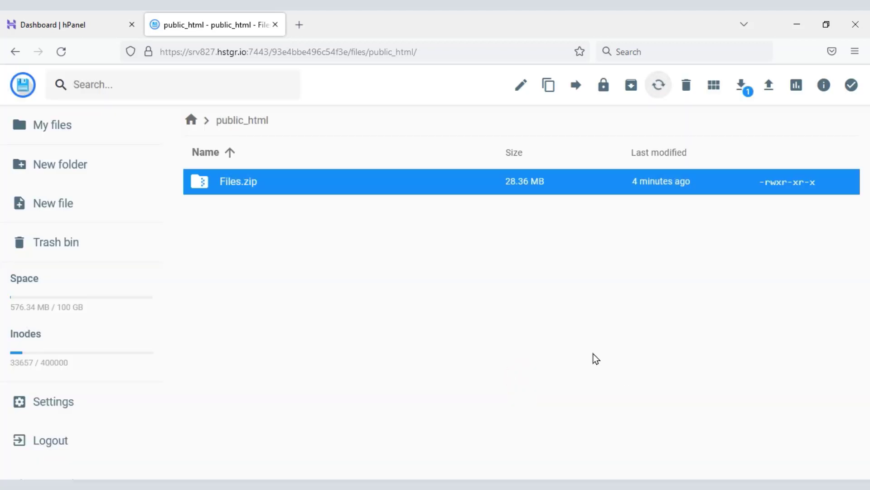
{"action": "left_click", "coordinate": [330, 213]}
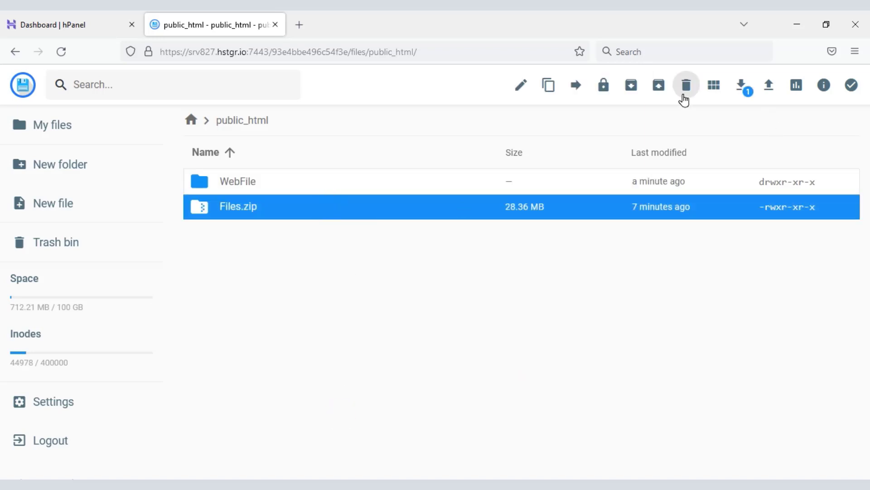
Delete Files.zip, then open the Files folder inside WebFile
{"action": "left_click", "coordinate": [686, 86]}
{"action": "left_click", "coordinate": [525, 303]}
{"action": "double_click", "coordinate": [289, 182]}
{"action": "double_click", "coordinate": [289, 182]}
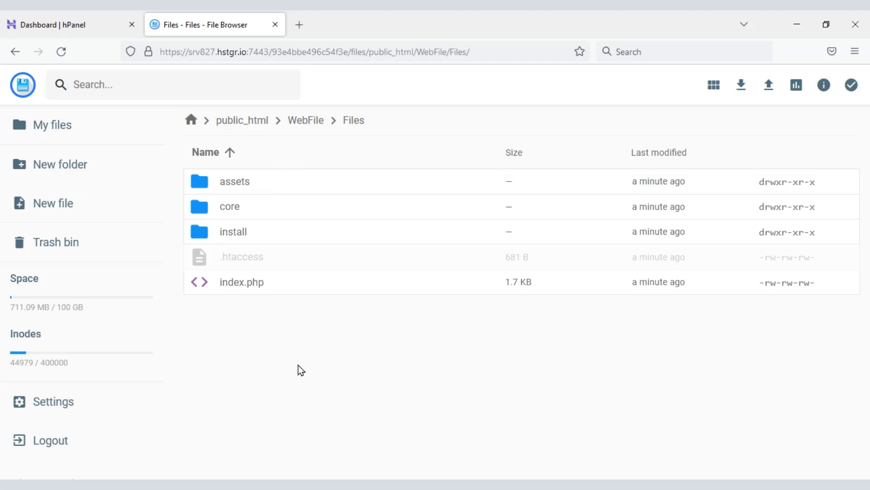
Move all five items from WebFile/Files up into public_html
{"action": "key", "text": "ctrl+a"}
{"action": "left_click", "coordinate": [630, 88]}
{"action": "left_click", "coordinate": [404, 213]}
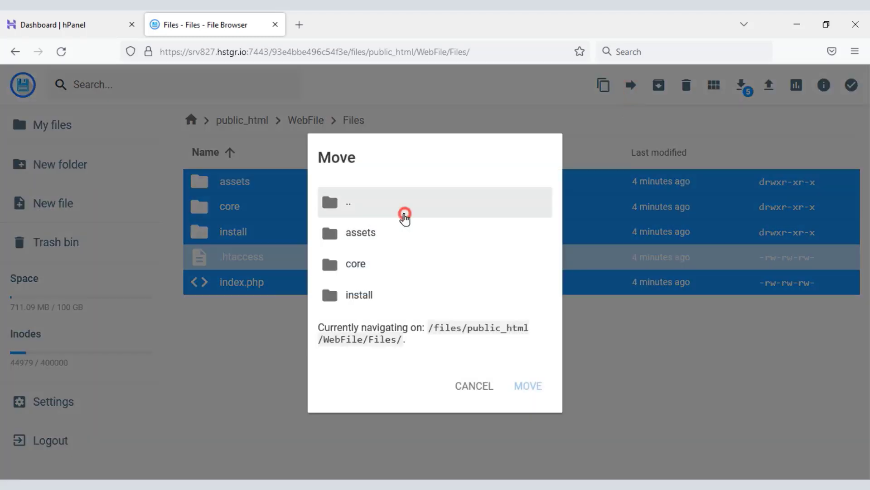
{"action": "double_click", "coordinate": [396, 233]}
{"action": "double_click", "coordinate": [396, 235]}
{"action": "double_click", "coordinate": [395, 239]}
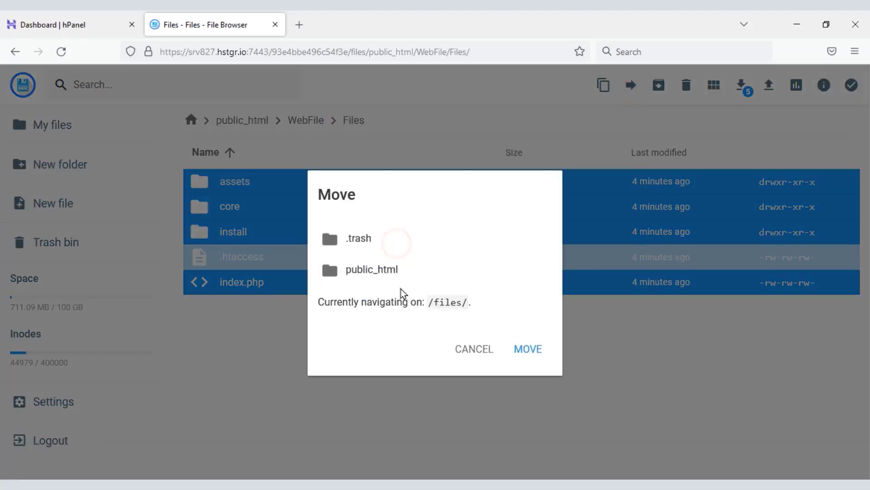
{"action": "left_click", "coordinate": [399, 269]}
{"action": "left_click", "coordinate": [526, 352]}
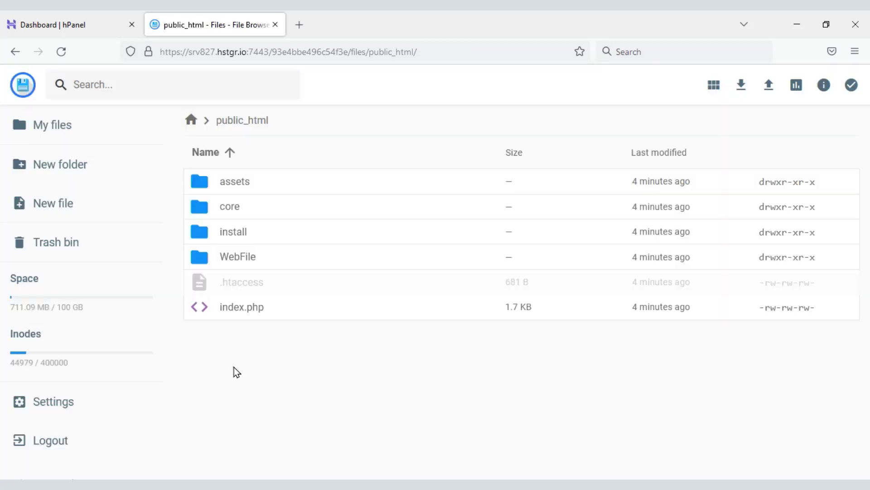
Delete the empty WebFile folder and enter codetai.xyz in a new browser tab
{"action": "left_click", "coordinate": [251, 265]}
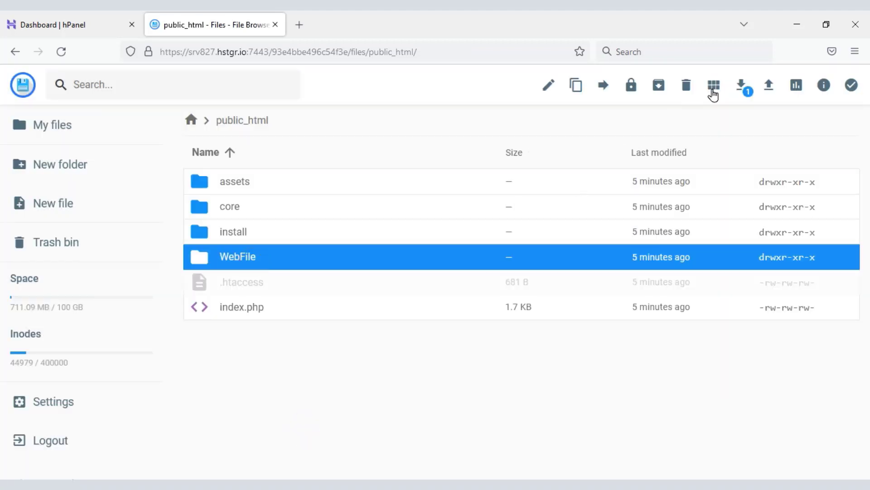
{"action": "left_click", "coordinate": [687, 87]}
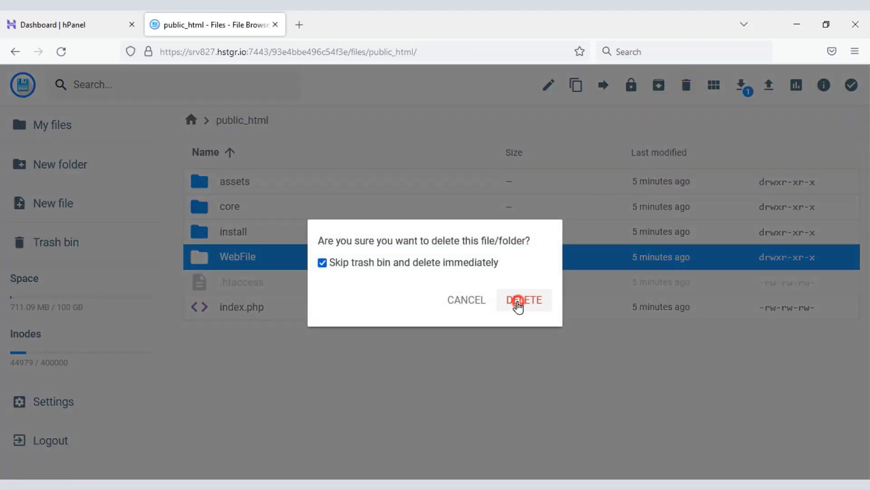
{"action": "left_click", "coordinate": [518, 301]}
{"action": "left_click", "coordinate": [299, 24]}
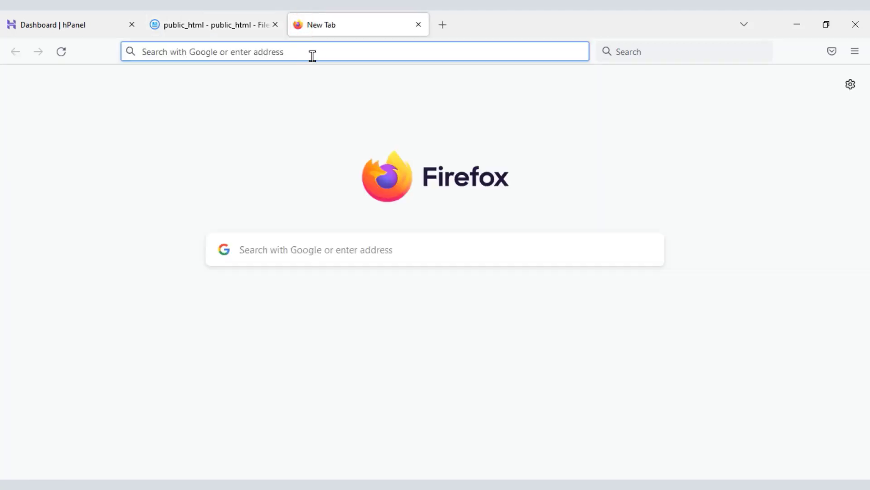
{"action": "type", "text": "codetai.xyz"}
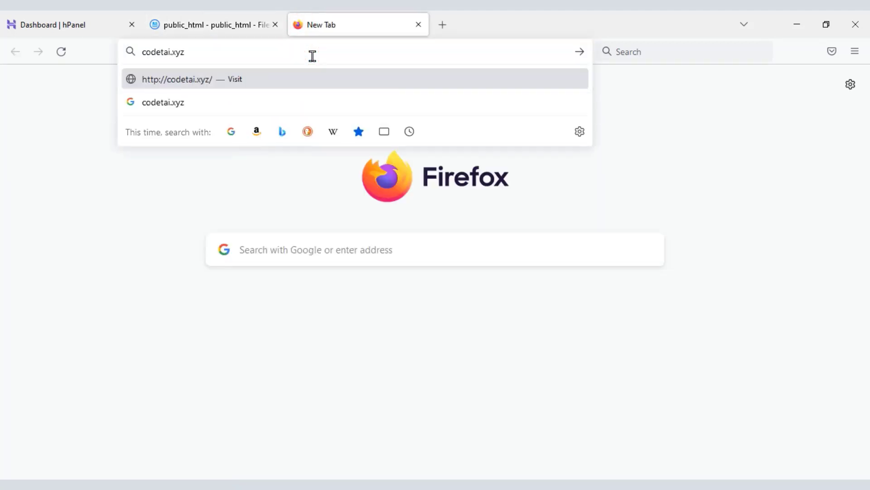
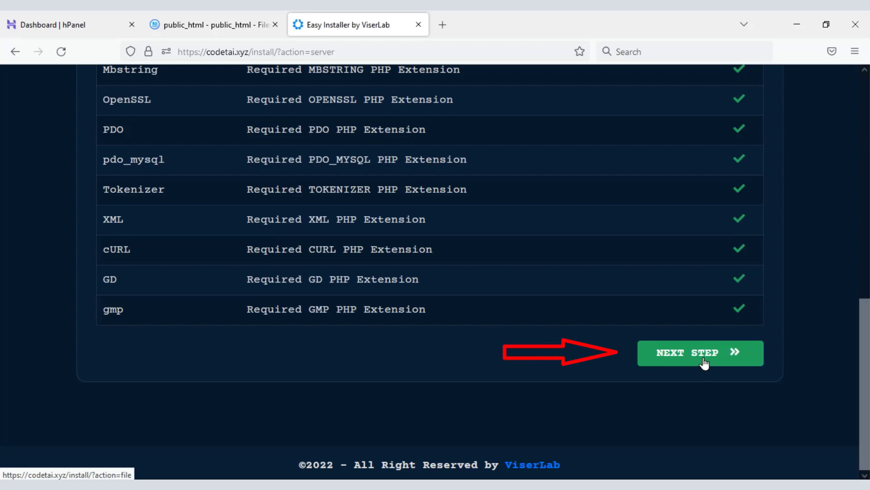
Advance to the file permissions check and select the failing bootstrap/cache folder path
{"action": "left_click", "coordinate": [705, 358]}
{"action": "scroll", "coordinate": [490, 336], "scroll_direction": "down", "scroll_amount": 4}
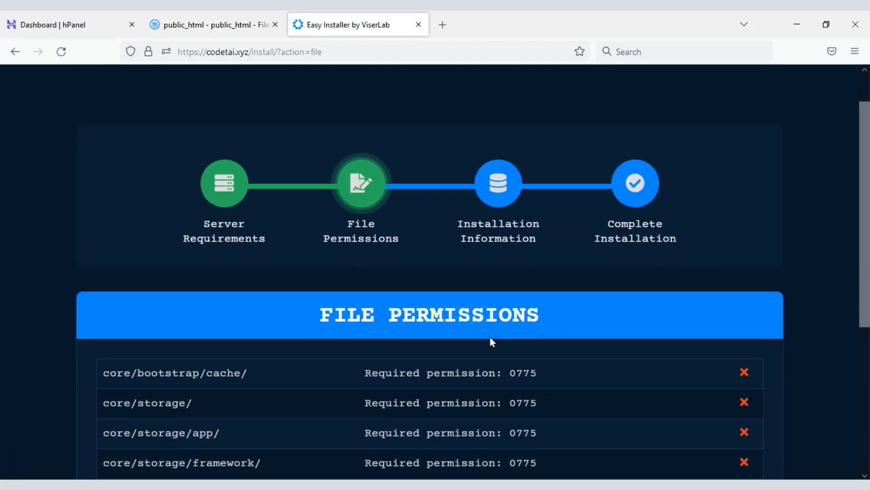
{"action": "scroll", "coordinate": [491, 340], "scroll_direction": "down", "scroll_amount": 1}
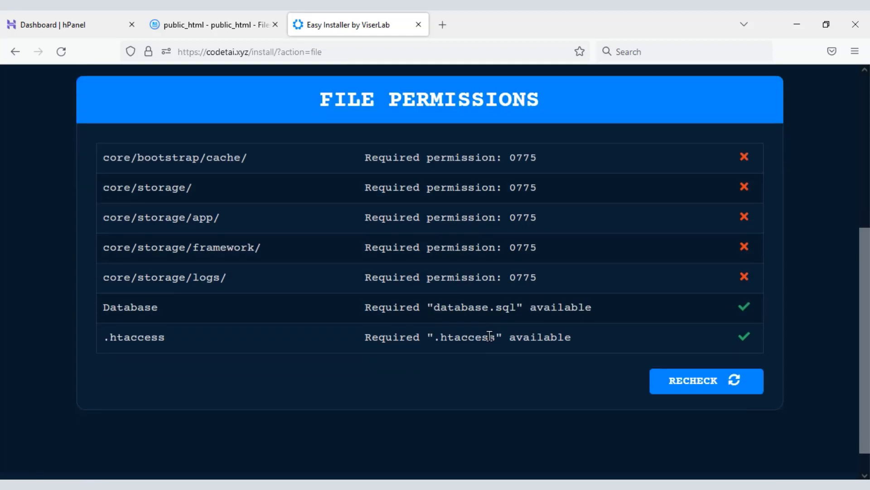
{"action": "left_click_drag", "start_coordinate": [103, 157], "coordinate": [247, 158]}
In the file browser, set the core/bootstrap/cache folder permissions to 777
{"action": "left_click", "coordinate": [216, 25]}
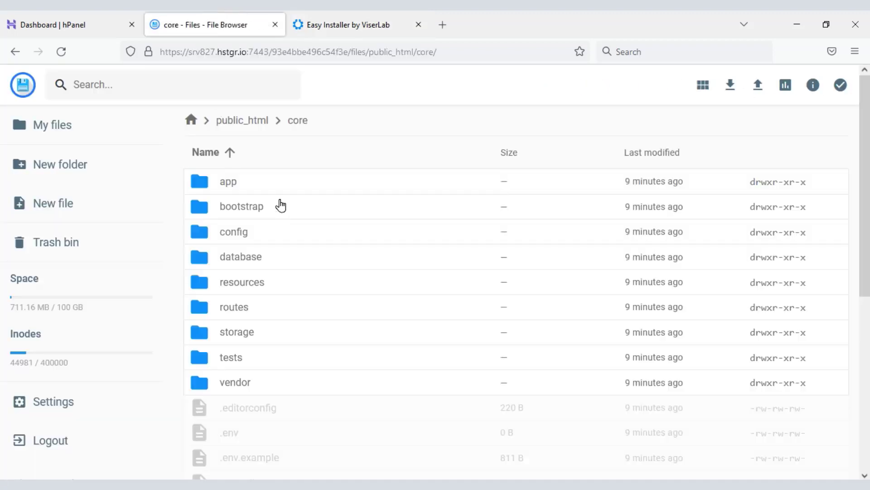
{"action": "double_click", "coordinate": [278, 202]}
{"action": "left_click", "coordinate": [233, 181]}
{"action": "left_click", "coordinate": [631, 84]}
{"action": "left_click", "coordinate": [434, 221]}
{"action": "left_click", "coordinate": [434, 245]}
{"action": "left_click", "coordinate": [523, 406]}
Give the core/storage folder full 777 read, write and execute permissions
{"action": "left_click", "coordinate": [348, 25]}
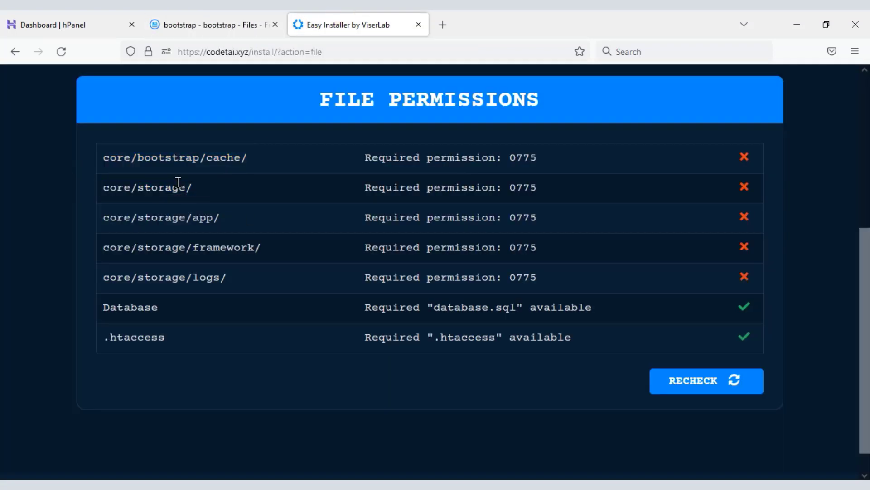
{"action": "left_click", "coordinate": [216, 25]}
{"action": "left_click", "coordinate": [298, 120]}
{"action": "left_click", "coordinate": [236, 268]}
{"action": "left_click", "coordinate": [620, 85]}
Set the storage/app folder permissions to 777 with group and everyone write access
{"action": "left_click", "coordinate": [349, 25]}
{"action": "left_click_drag", "start_coordinate": [105, 246], "coordinate": [260, 247]}
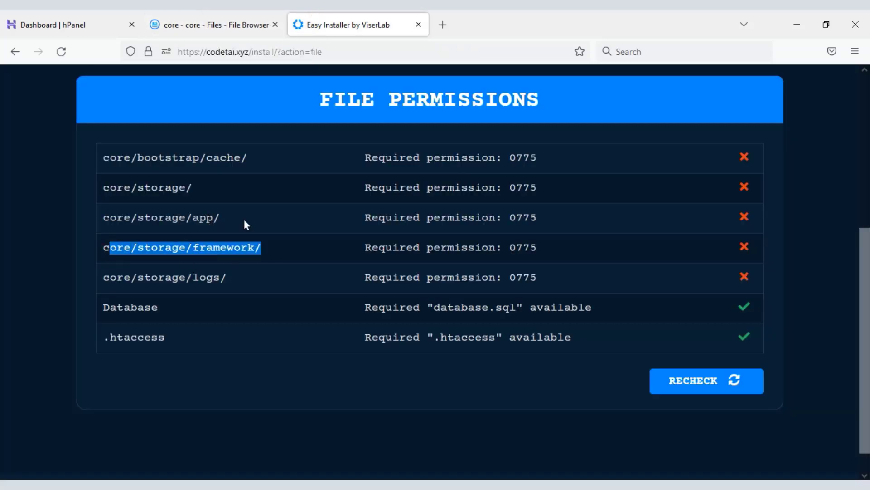
{"action": "triple_click", "coordinate": [243, 217]}
{"action": "left_click", "coordinate": [215, 25]}
{"action": "left_click", "coordinate": [245, 182]}
{"action": "left_click", "coordinate": [631, 85]}
{"action": "left_click", "coordinate": [433, 222]}
{"action": "left_click", "coordinate": [433, 245]}
Set the framework and logs folders to 777 permissions
{"action": "left_click", "coordinate": [523, 406]}
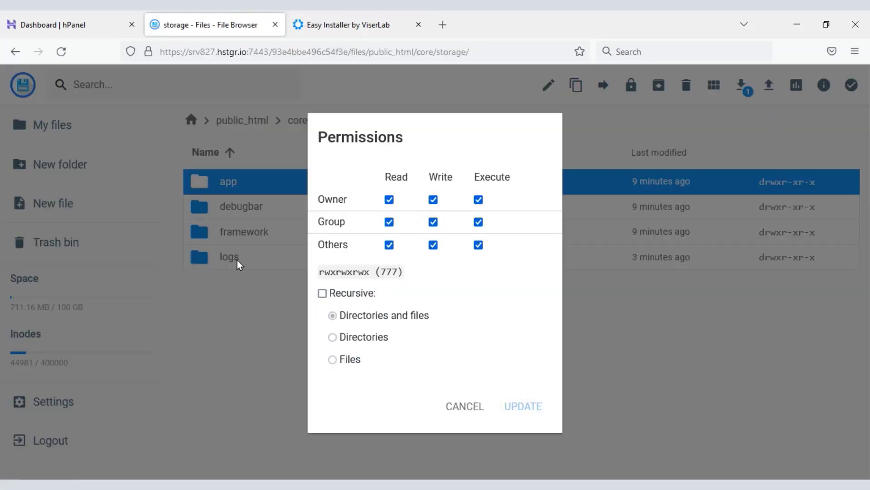
{"action": "right_click", "coordinate": [257, 231]}
{"action": "left_click", "coordinate": [319, 361]}
{"action": "left_click", "coordinate": [507, 406]}
{"action": "right_click", "coordinate": [263, 256]}
{"action": "left_click", "coordinate": [327, 371]}
{"action": "left_click", "coordinate": [434, 245]}
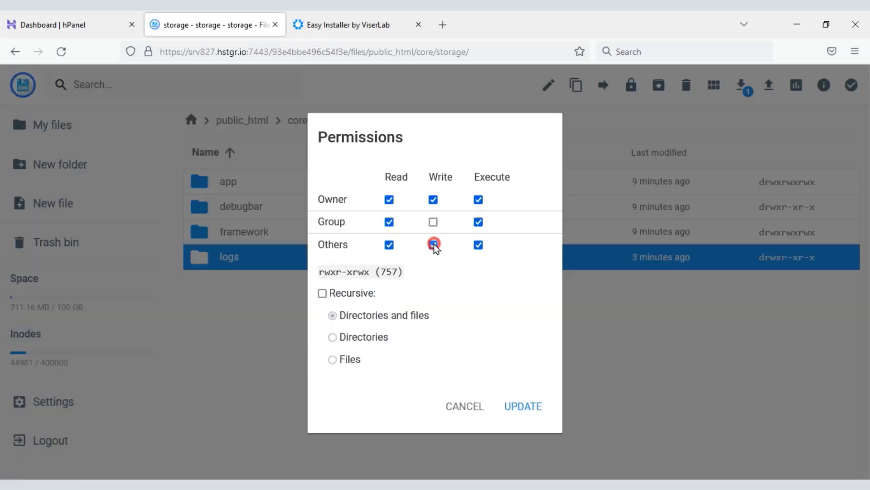
{"action": "left_click", "coordinate": [433, 221]}
{"action": "left_click", "coordinate": [523, 406]}
Re-run the installer's file permissions check so every row shows a green tick
{"action": "left_click", "coordinate": [348, 24]}
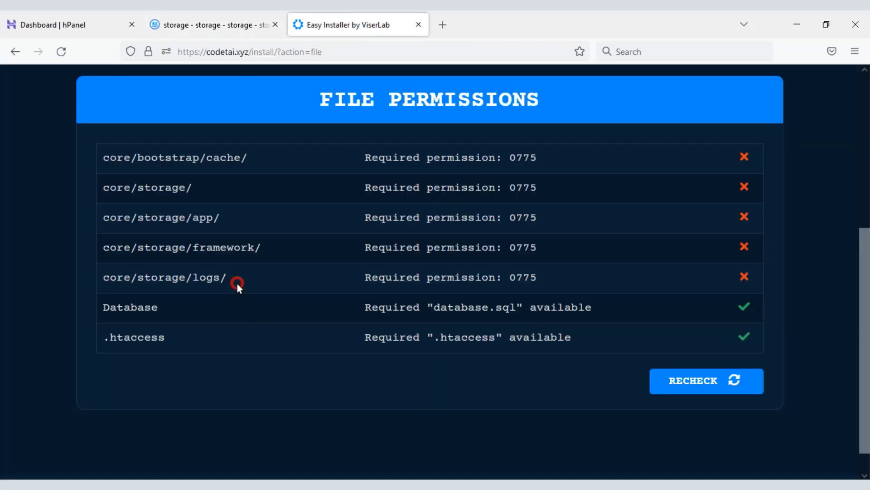
{"action": "left_click", "coordinate": [681, 383]}
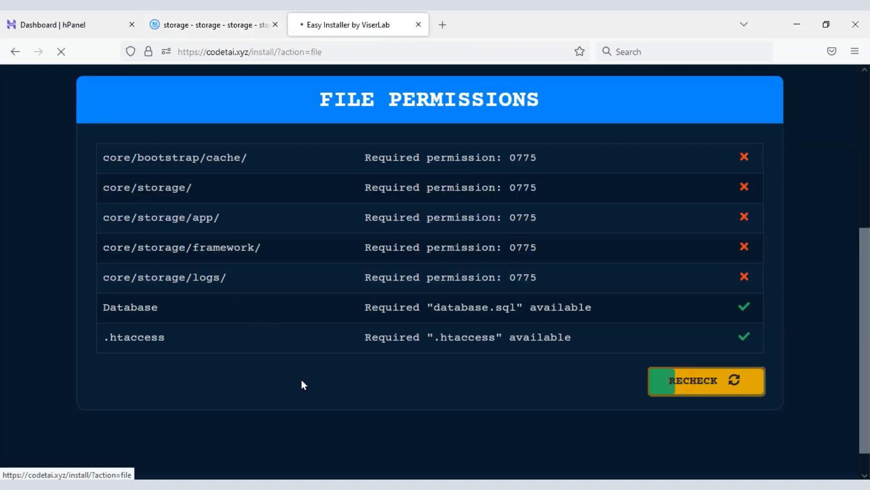
{"action": "scroll", "coordinate": [636, 335], "scroll_direction": "down", "scroll_amount": 5}
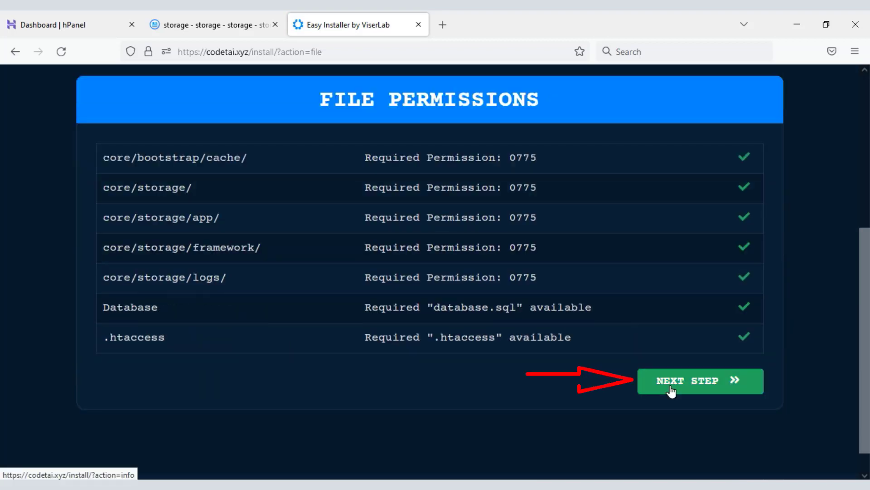
Advance to the installer's Installation Information form
{"action": "left_click", "coordinate": [670, 385]}
{"action": "scroll", "coordinate": [383, 345], "scroll_direction": "down", "scroll_amount": 5}
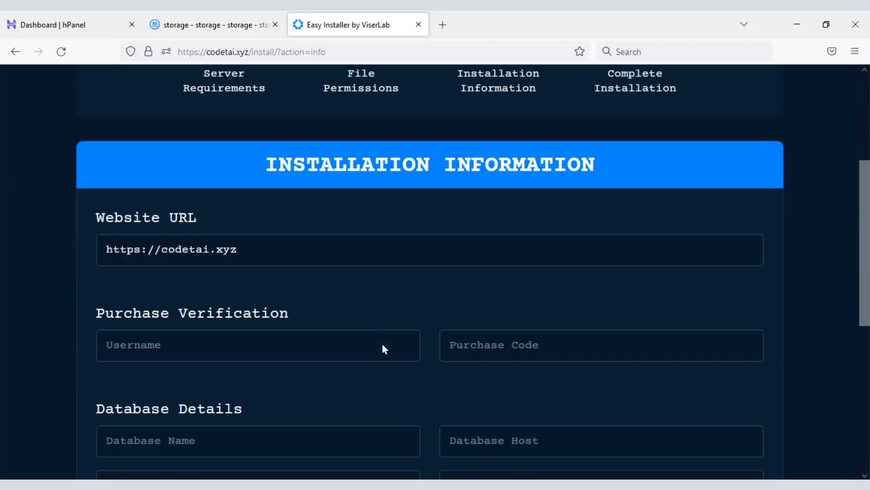
{"action": "scroll", "coordinate": [386, 349], "scroll_direction": "down", "scroll_amount": 4}
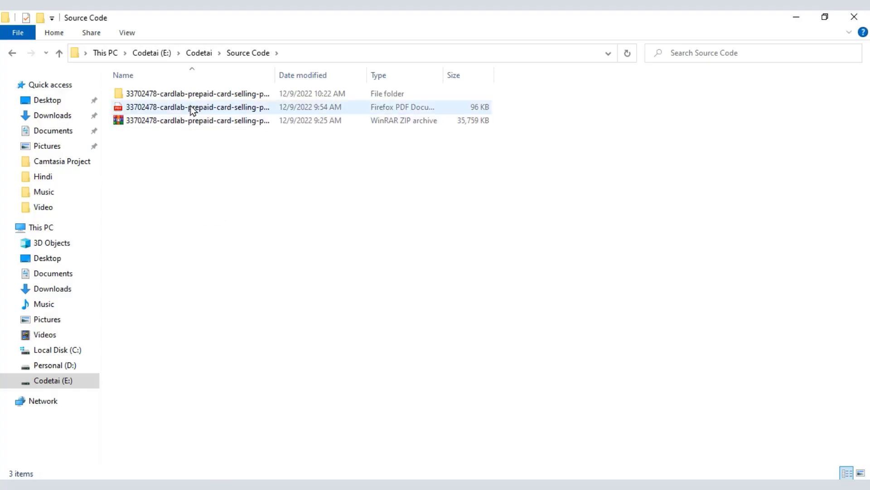
Copy the item purchase code from the licence certificate PDF into the Purchase Code field
{"action": "left_click", "coordinate": [192, 108]}
{"action": "double_click", "coordinate": [191, 107]}
{"action": "left_click_drag", "start_coordinate": [303, 361], "coordinate": [503, 361]}
{"action": "right_click", "coordinate": [504, 360]}
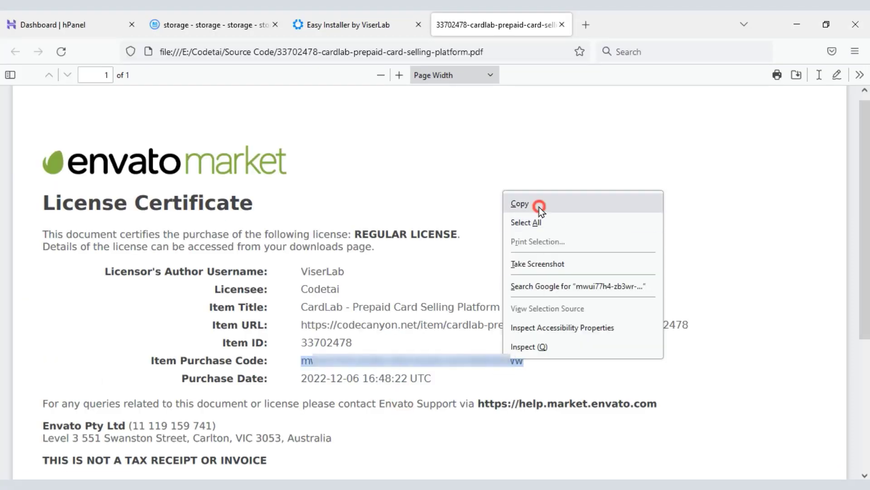
{"action": "left_click", "coordinate": [537, 150]}
{"action": "left_click", "coordinate": [358, 25]}
{"action": "left_click", "coordinate": [222, 109]}
{"action": "right_click", "coordinate": [522, 107]}
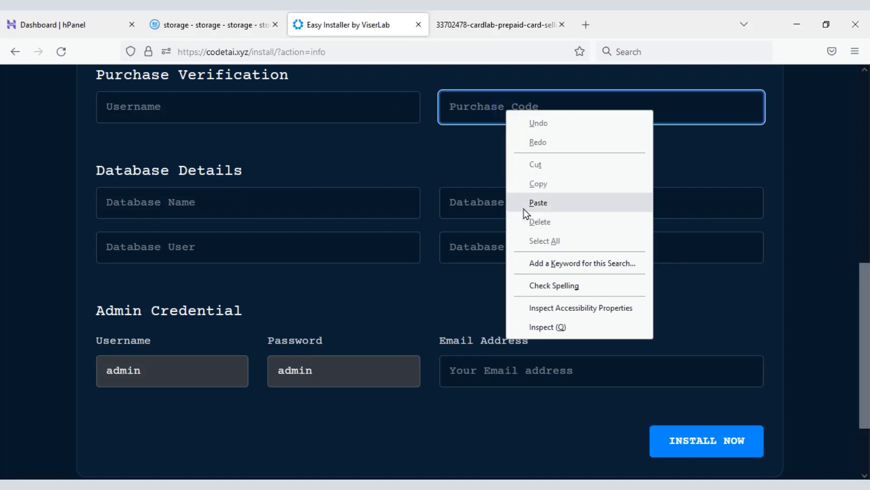
{"action": "left_click", "coordinate": [503, 201]}
Paste the licensee name from the certificate into the Username field and close the PDF
{"action": "left_click", "coordinate": [512, 30]}
{"action": "double_click", "coordinate": [320, 289]}
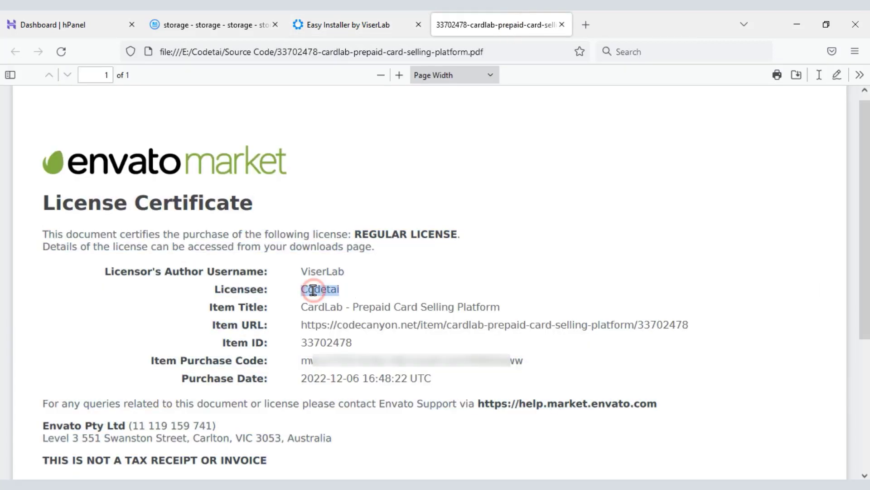
{"action": "right_click", "coordinate": [318, 290]}
{"action": "left_click", "coordinate": [336, 300]}
{"action": "left_click", "coordinate": [334, 25]}
{"action": "right_click", "coordinate": [245, 111]}
{"action": "left_click", "coordinate": [281, 206]}
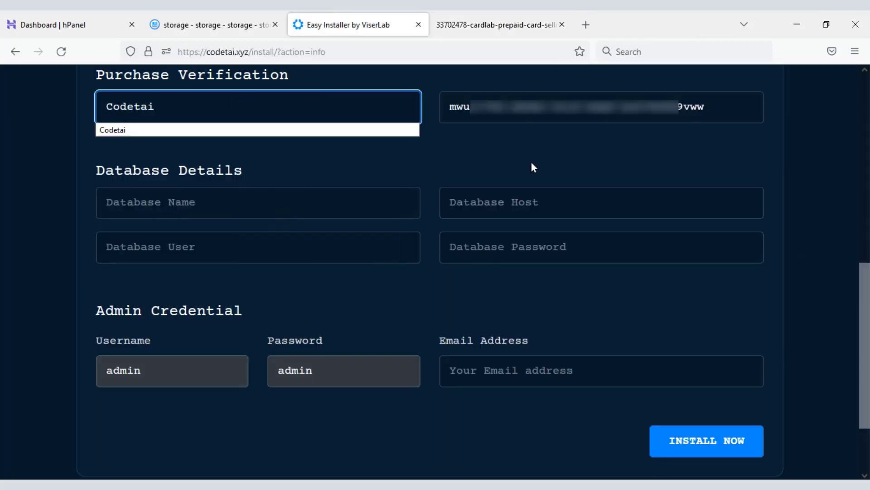
{"action": "left_click", "coordinate": [563, 26]}
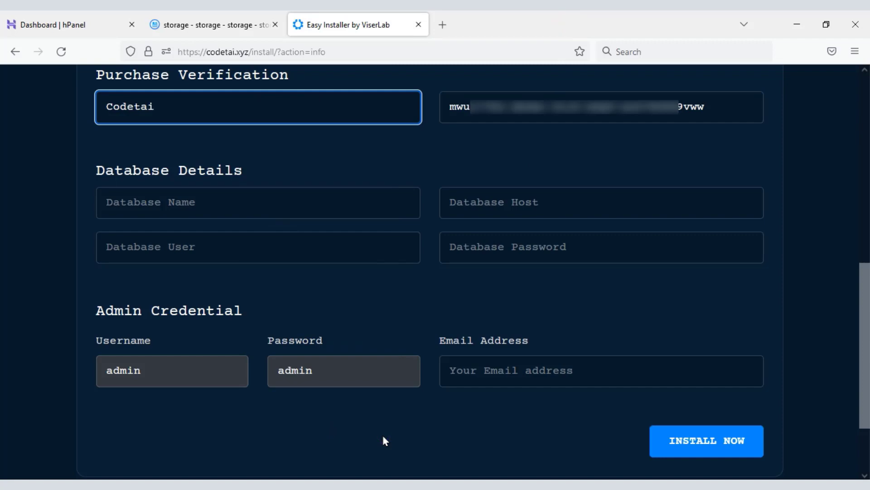
Go to the MySQL Databases page in hPanel's Databases section
{"action": "left_click", "coordinate": [71, 29]}
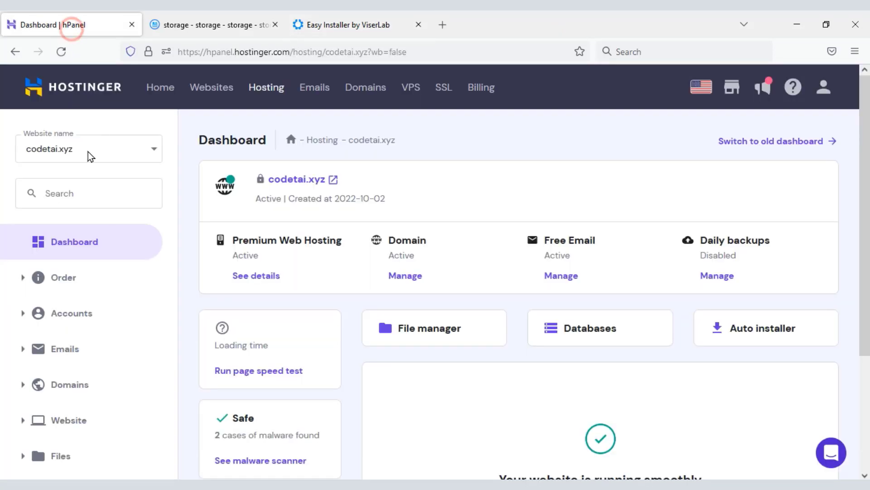
{"action": "scroll", "coordinate": [122, 350], "scroll_direction": "down", "scroll_amount": 2}
{"action": "scroll", "coordinate": [121, 350], "scroll_direction": "down", "scroll_amount": 2}
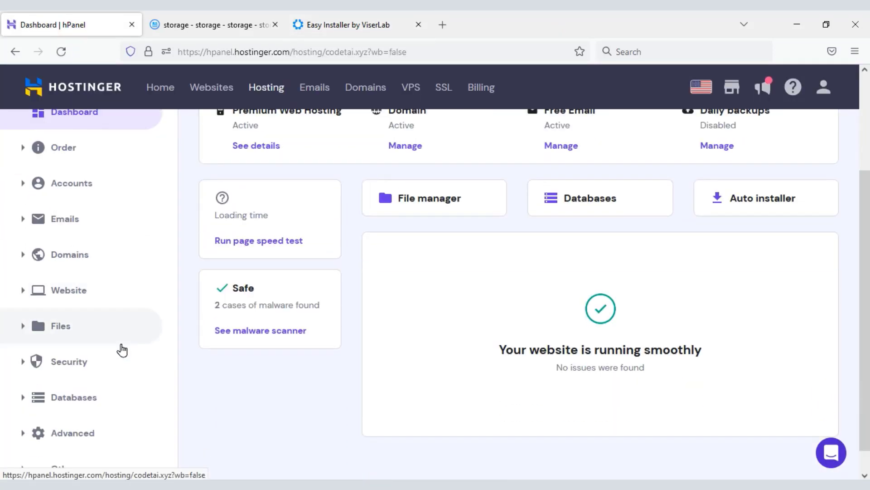
{"action": "scroll", "coordinate": [121, 350], "scroll_direction": "down", "scroll_amount": 1}
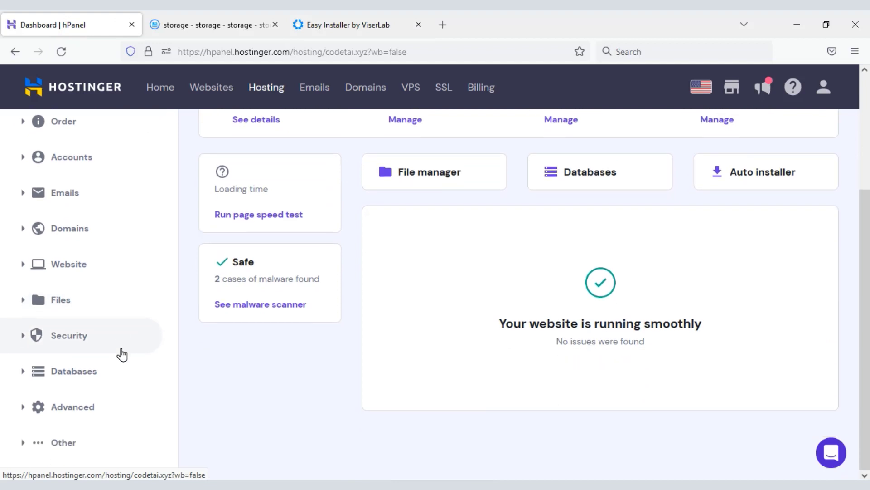
{"action": "left_click", "coordinate": [93, 371]}
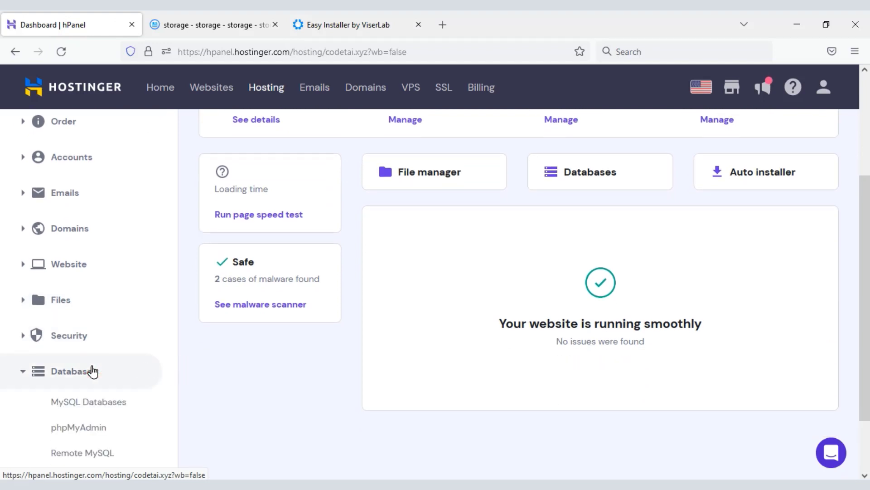
{"action": "scroll", "coordinate": [122, 335], "scroll_direction": "down", "scroll_amount": 2}
{"action": "left_click", "coordinate": [117, 331]}
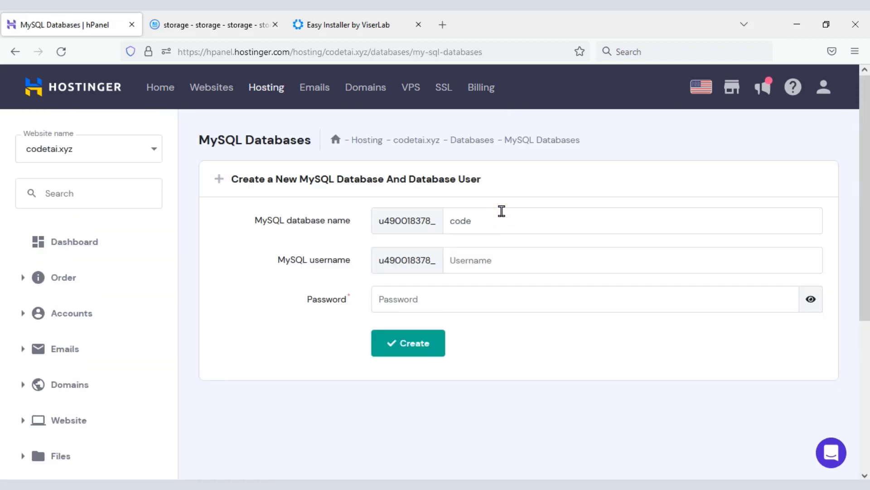
Enter database name codetai and user codetaiuser, then generate and copy a password
{"action": "left_click", "coordinate": [501, 211]}
{"action": "type", "text": "codetai"}
{"action": "left_click", "coordinate": [472, 261]}
{"action": "type", "text": "c"}
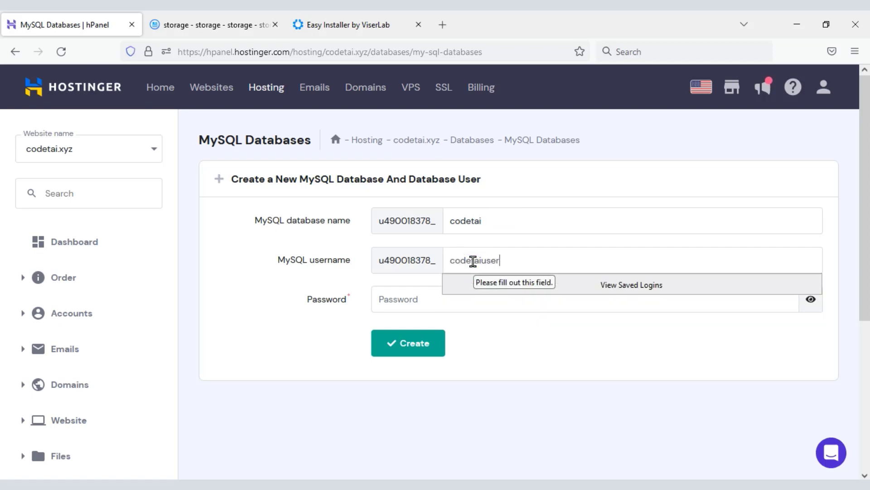
{"action": "left_click", "coordinate": [465, 301]}
{"action": "left_click", "coordinate": [783, 300]}
{"action": "triple_click", "coordinate": [398, 302]}
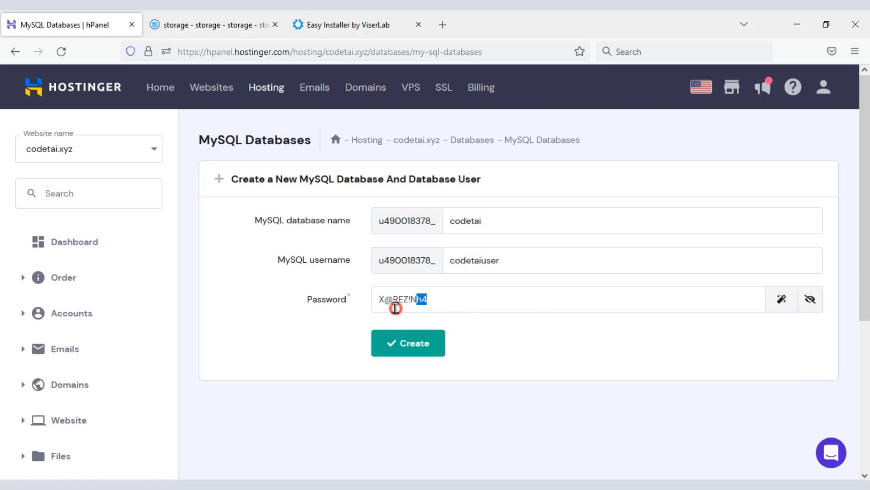
{"action": "right_click", "coordinate": [400, 303]}
{"action": "left_click", "coordinate": [455, 130]}
Paste the generated password into the installer's Database Password field
{"action": "left_click", "coordinate": [335, 20]}
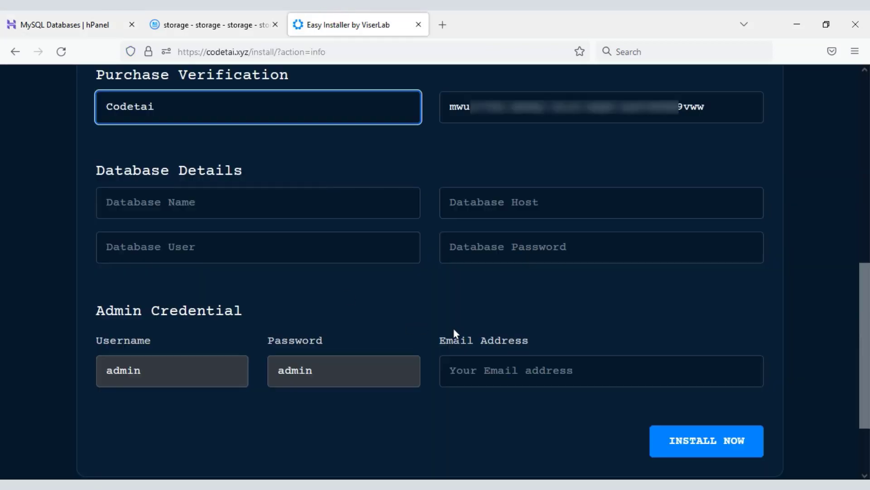
{"action": "left_click", "coordinate": [483, 250]}
{"action": "right_click", "coordinate": [483, 250]}
{"action": "left_click", "coordinate": [492, 342]}
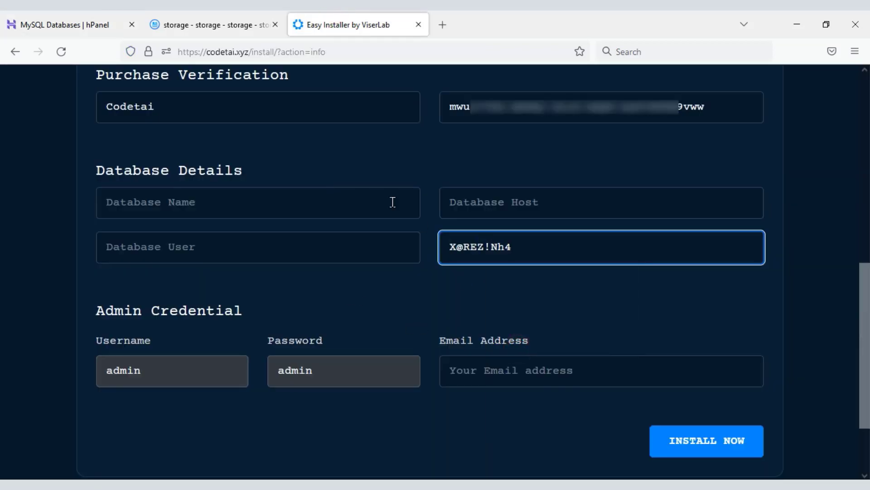
Create the codetai database with its user and copy the new database name
{"action": "left_click", "coordinate": [95, 14]}
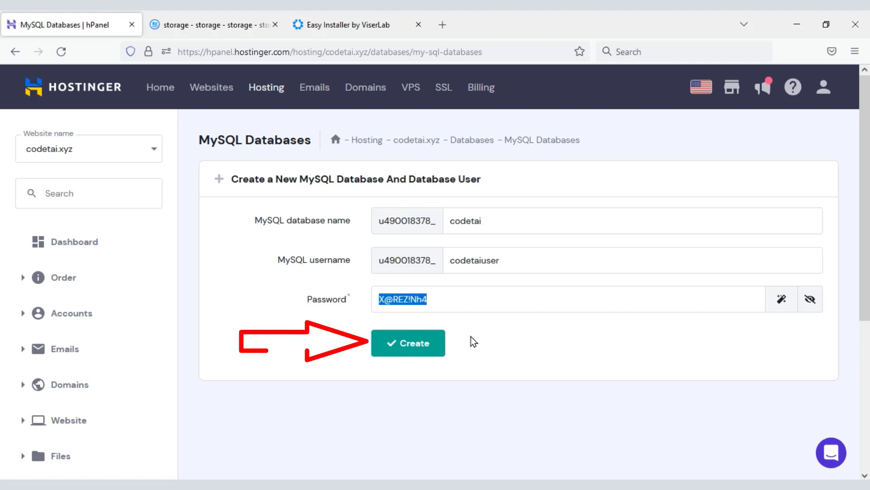
{"action": "left_click", "coordinate": [430, 346]}
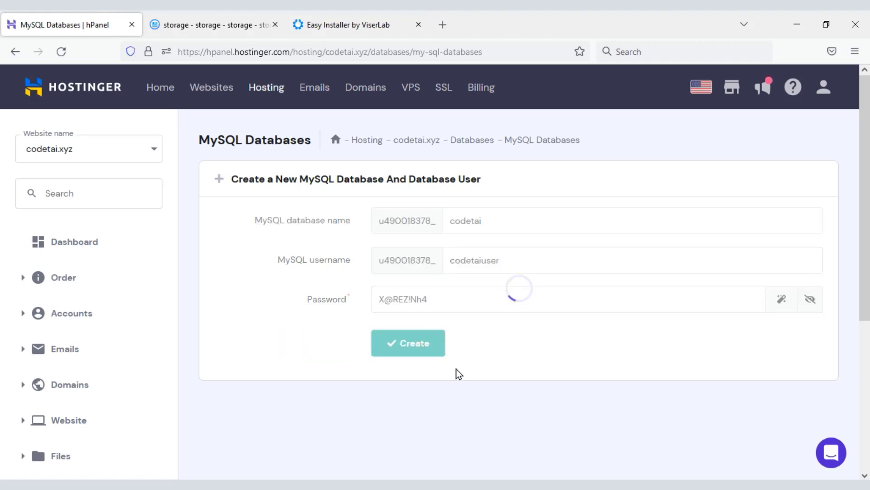
{"action": "scroll", "coordinate": [458, 367], "scroll_direction": "down", "scroll_amount": 5}
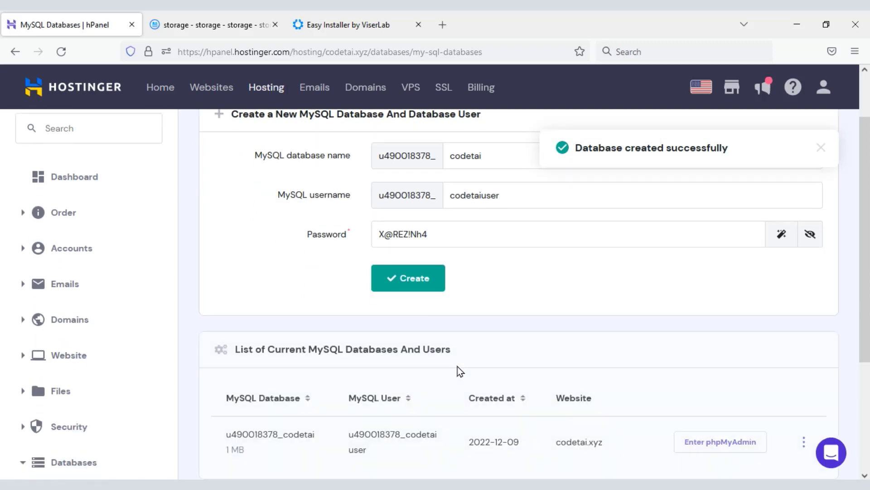
{"action": "double_click", "coordinate": [226, 302]}
{"action": "right_click", "coordinate": [229, 303]}
{"action": "left_click", "coordinate": [251, 310]}
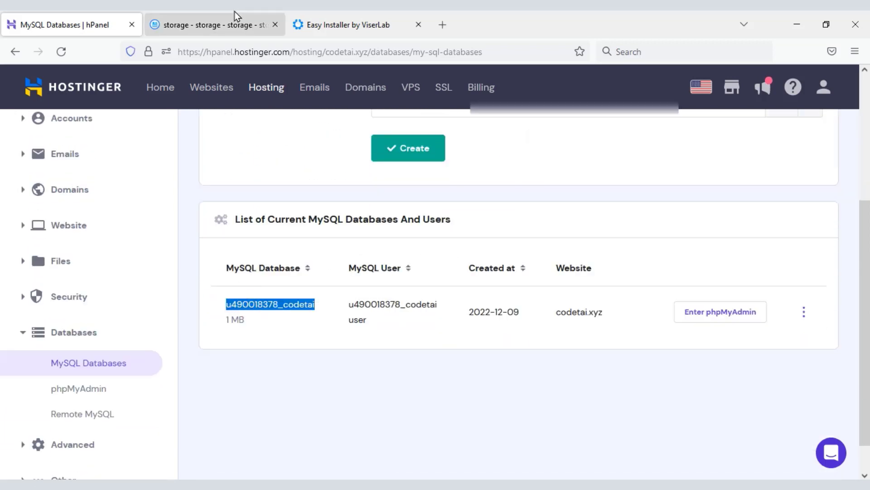
Paste the codetai database name and its MySQL user name into the installer form
{"action": "left_click", "coordinate": [318, 18]}
{"action": "right_click", "coordinate": [311, 207]}
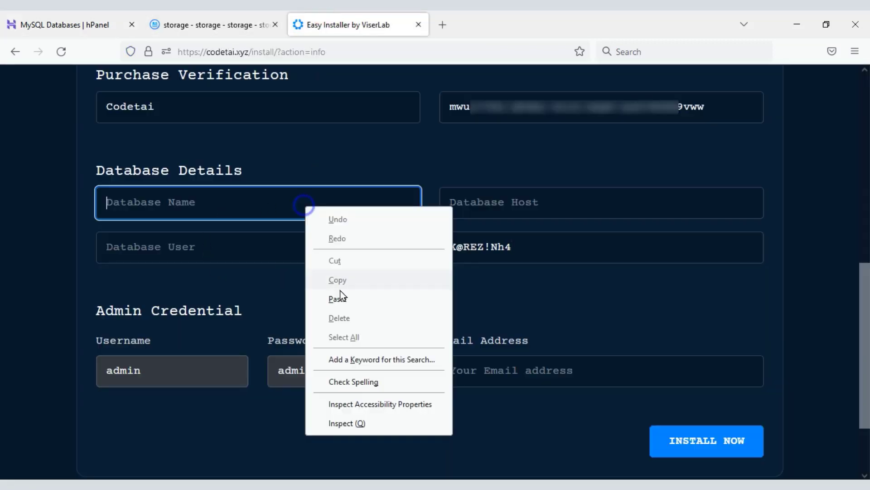
{"action": "left_click", "coordinate": [341, 294]}
{"action": "left_click", "coordinate": [128, 18]}
{"action": "double_click", "coordinate": [343, 309]}
{"action": "right_click", "coordinate": [344, 308]}
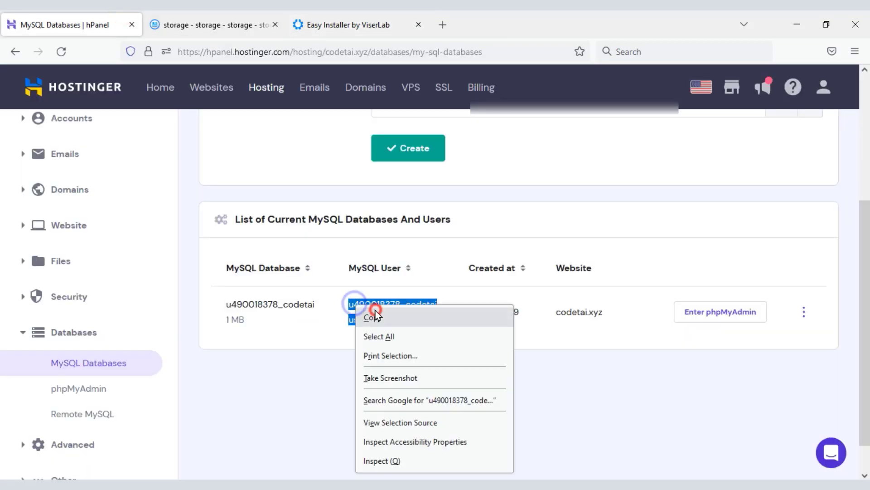
{"action": "left_click", "coordinate": [376, 312]}
{"action": "left_click", "coordinate": [344, 25]}
{"action": "right_click", "coordinate": [283, 248]}
{"action": "left_click", "coordinate": [320, 342]}
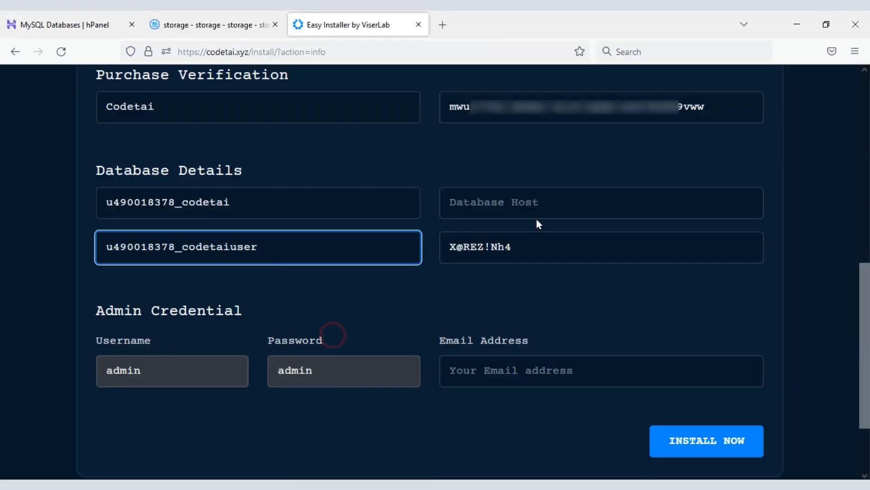
Set the database host to localhost, choose the suggested admin e-mail, and run the installation
{"action": "left_click", "coordinate": [535, 213]}
{"action": "type", "text": "localhost"}
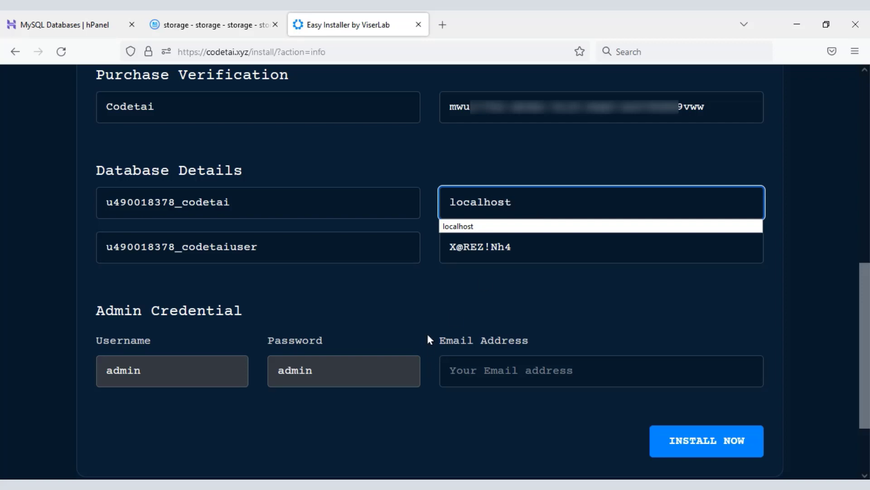
{"action": "left_click", "coordinate": [428, 339]}
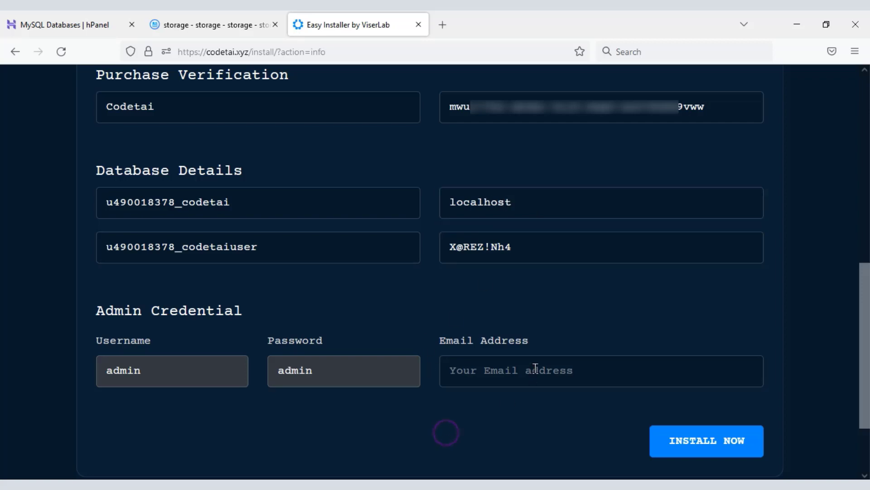
{"action": "left_click", "coordinate": [537, 365]}
{"action": "type", "text": "admin"}
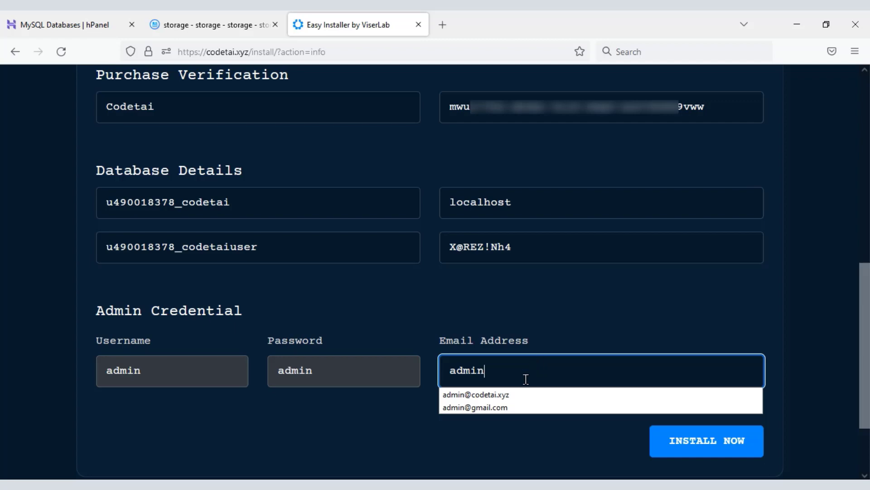
{"action": "left_click", "coordinate": [514, 396]}
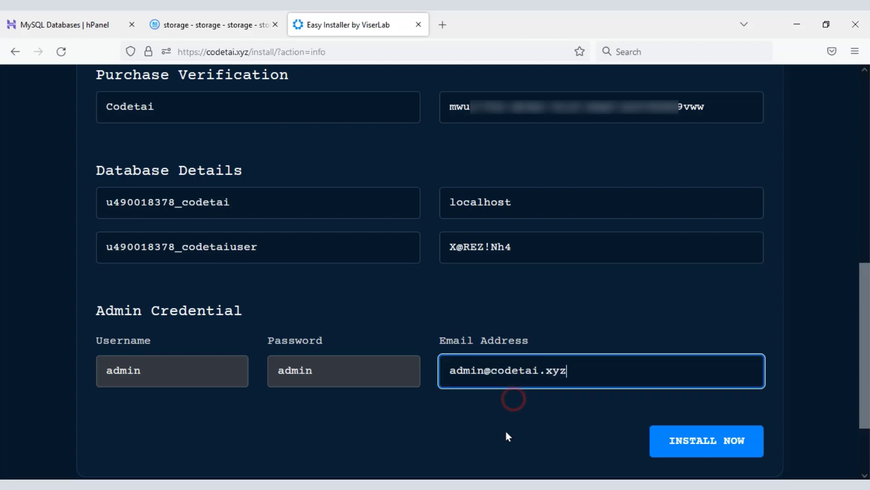
{"action": "left_click", "coordinate": [696, 455]}
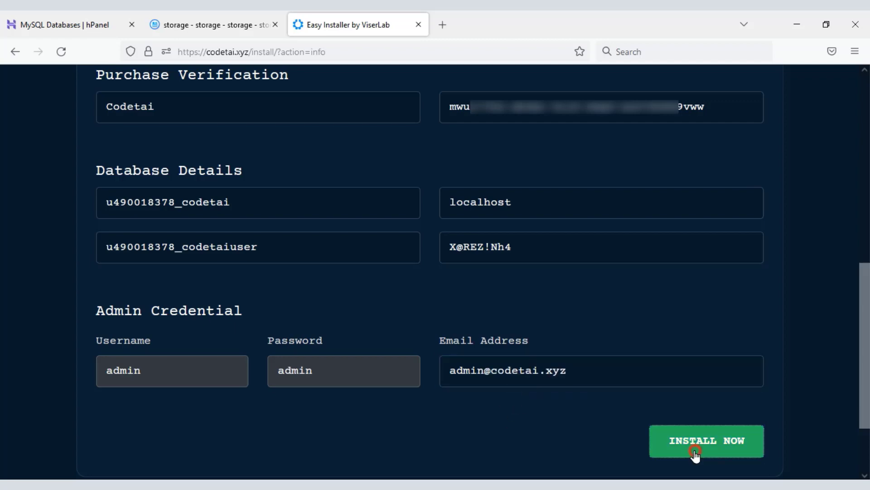
{"action": "scroll", "coordinate": [689, 442], "scroll_direction": "down", "scroll_amount": 5}
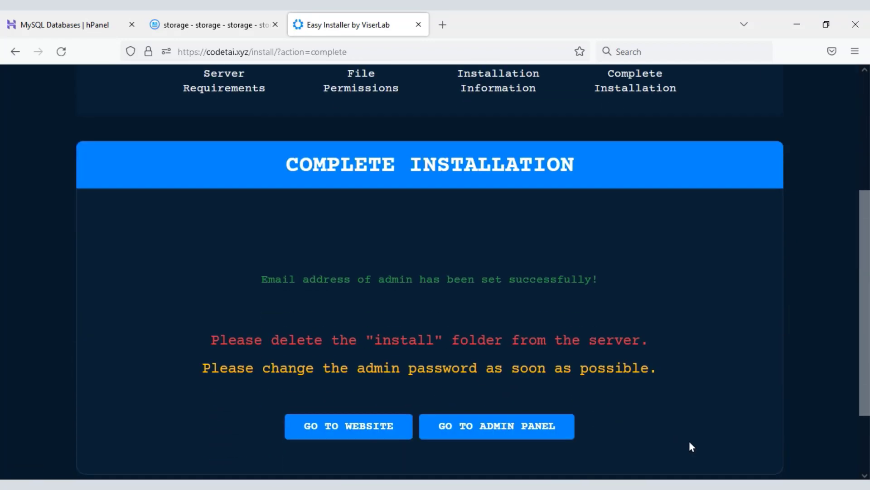
Permanently delete the install folder from public_html and close the file browser
{"action": "left_click", "coordinate": [206, 21]}
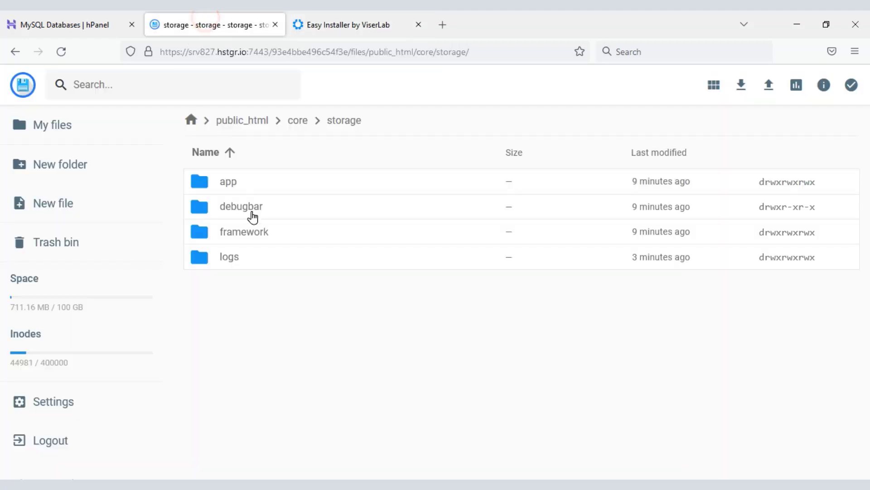
{"action": "left_click", "coordinate": [247, 121]}
{"action": "left_click", "coordinate": [262, 231]}
{"action": "left_click", "coordinate": [686, 84]}
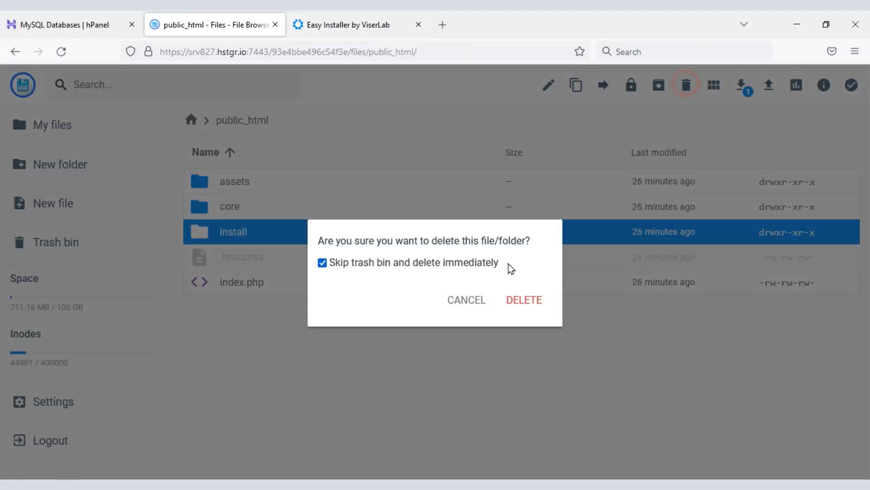
{"action": "left_click", "coordinate": [522, 300]}
{"action": "left_click", "coordinate": [275, 24]}
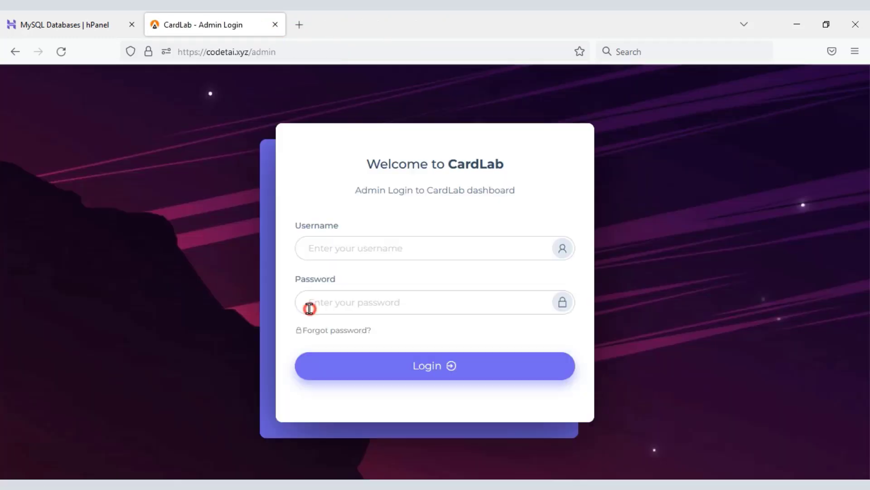
Enter the admin username and password on the CardLab admin login page
{"action": "left_click", "coordinate": [409, 248]}
{"action": "type", "text": "s"}
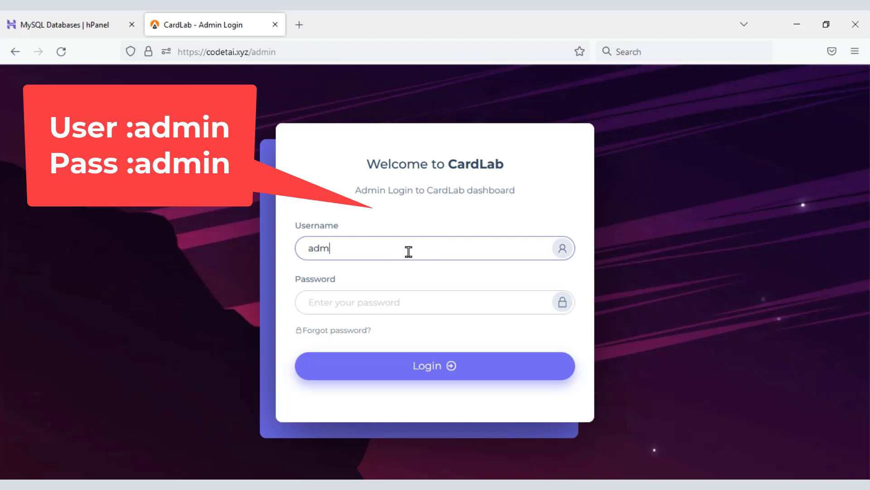
{"action": "left_click", "coordinate": [382, 305]}
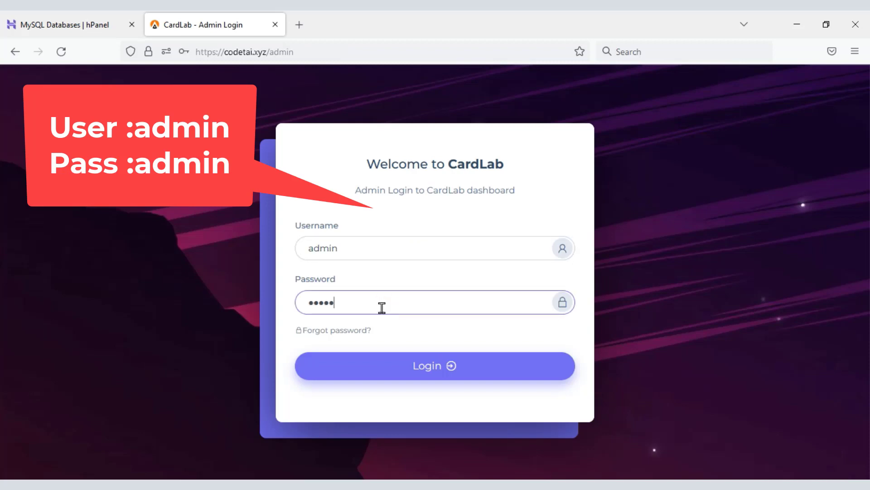
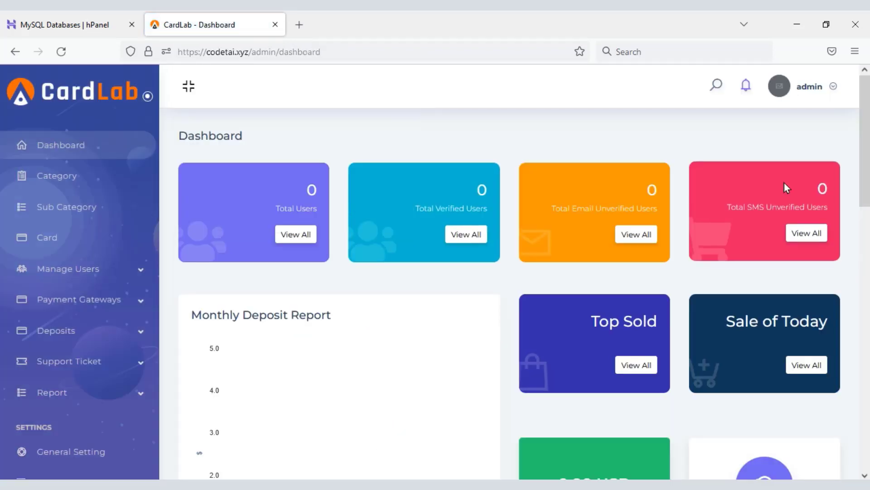
Change the admin password by entering the current, new and confirmed passwords, then return to the Dashboard
{"action": "left_click", "coordinate": [818, 90]}
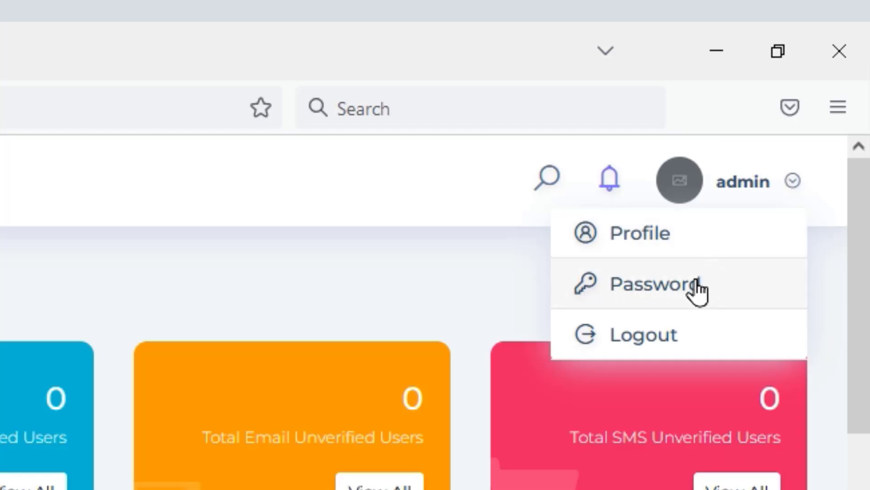
{"action": "left_click", "coordinate": [696, 285]}
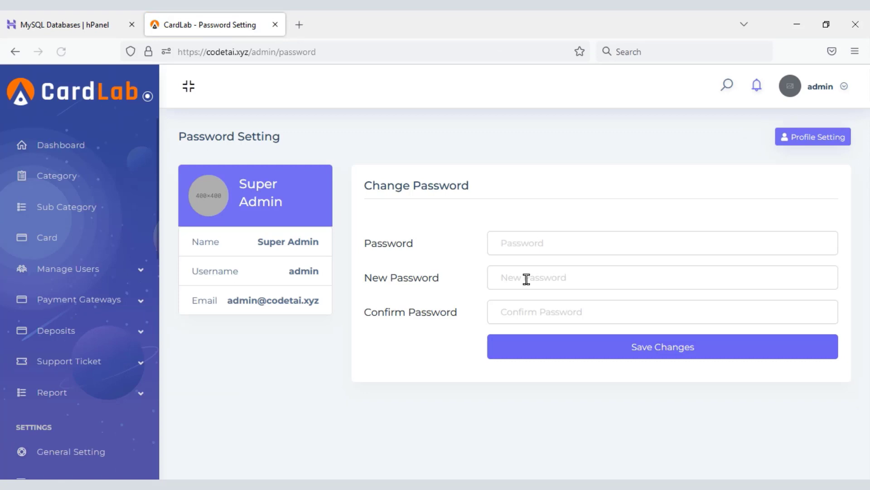
{"action": "left_click", "coordinate": [529, 244]}
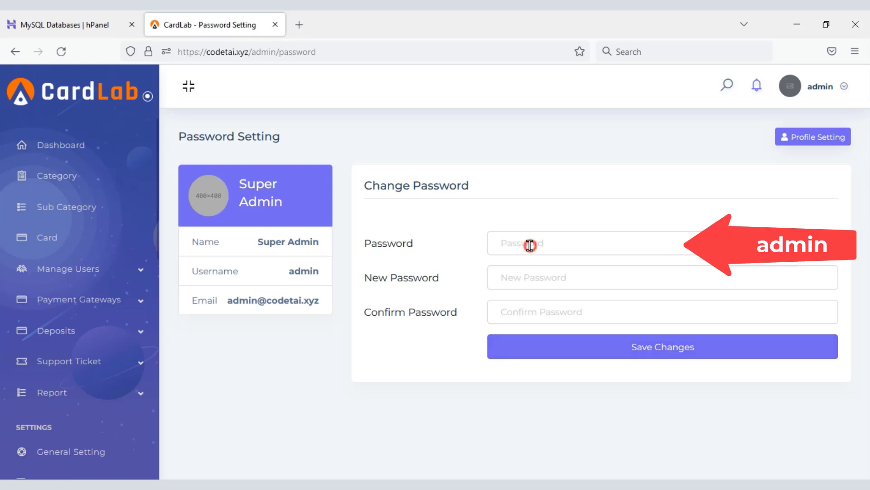
{"action": "type", "text": "a"}
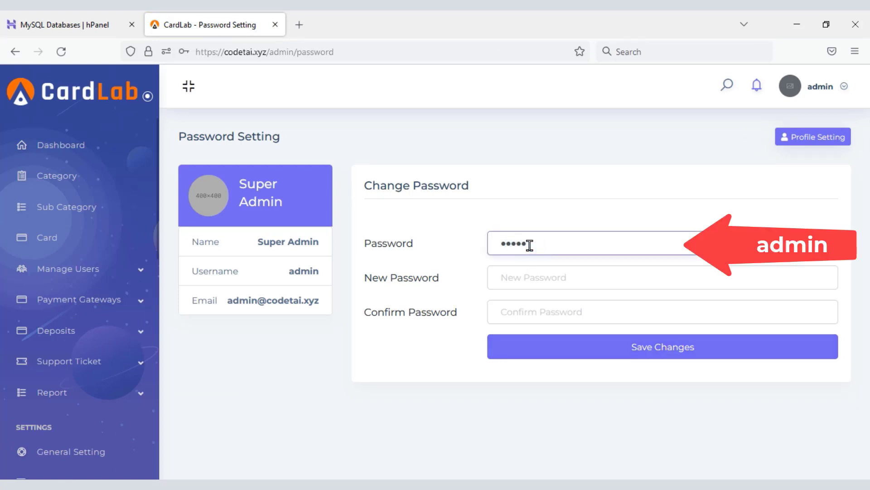
{"action": "left_click", "coordinate": [550, 270]}
{"action": "type", "text": "a"}
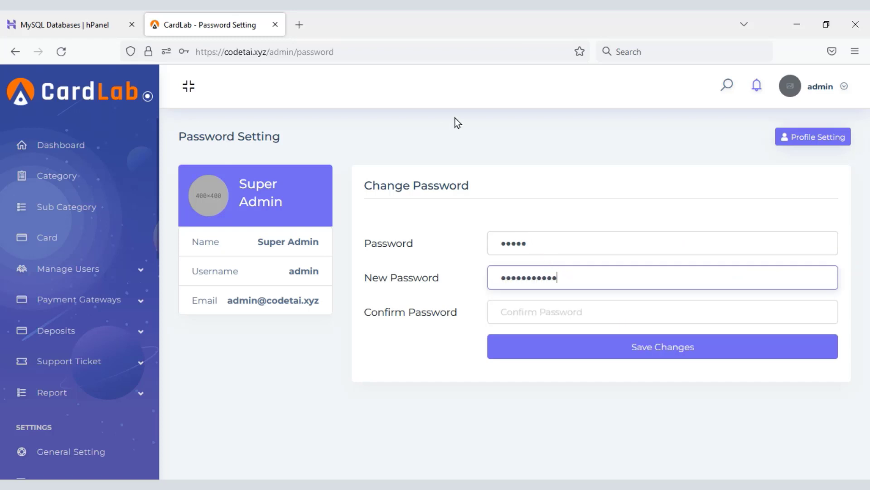
{"action": "left_click", "coordinate": [517, 310]}
{"action": "type", "text": "a"}
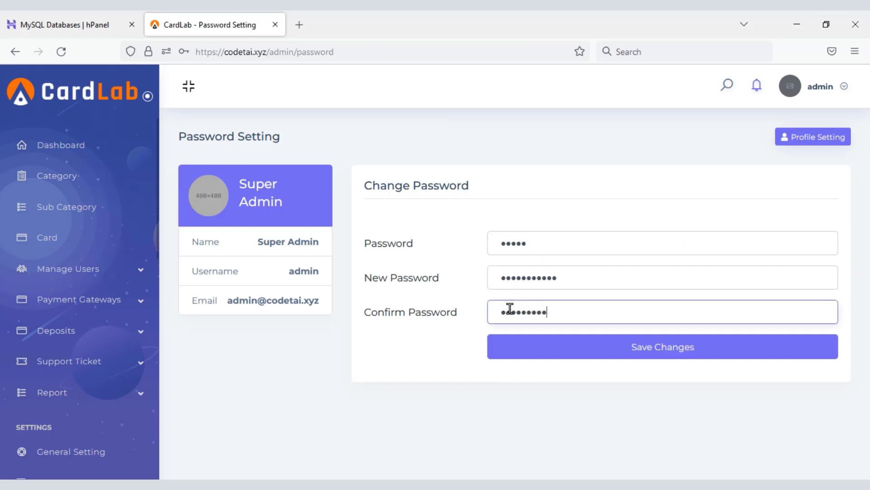
{"action": "left_click", "coordinate": [639, 349]}
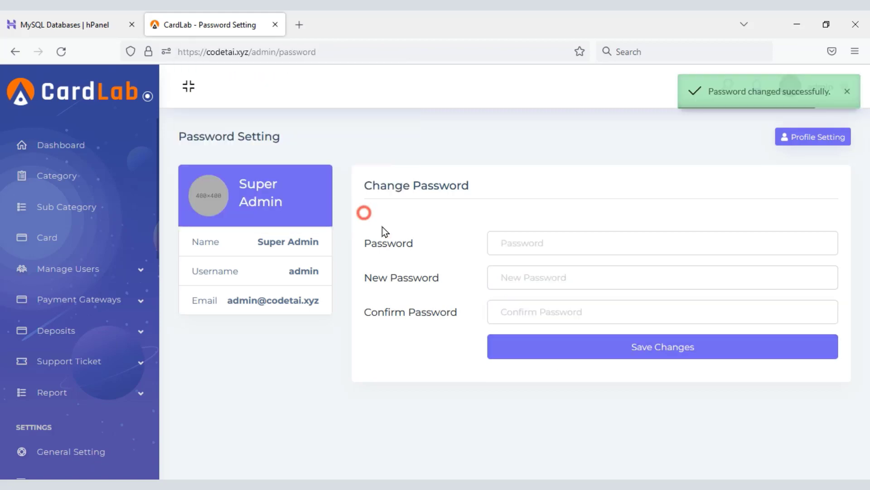
{"action": "left_click", "coordinate": [53, 146]}
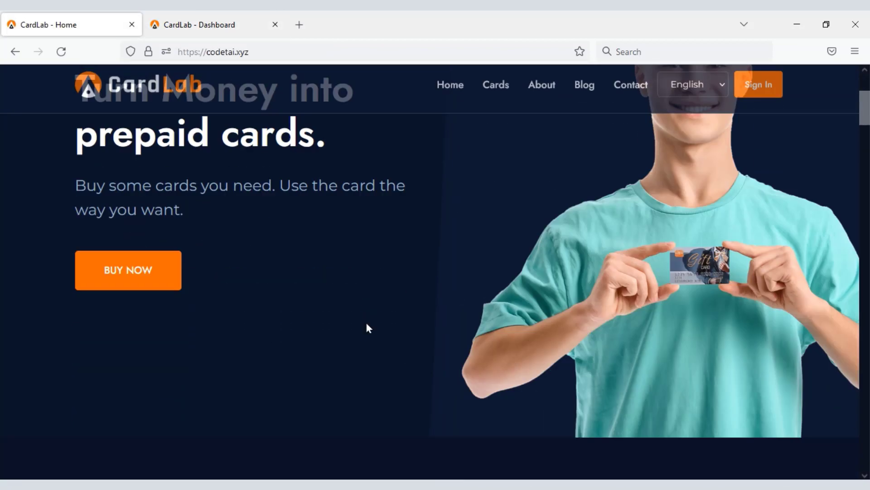
{"action": "scroll", "coordinate": [369, 327], "scroll_direction": "down", "scroll_amount": 20}
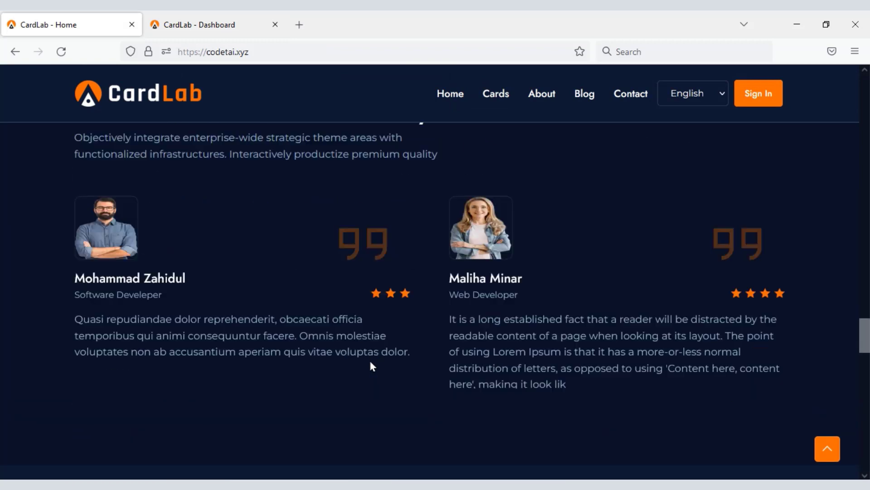
{"action": "scroll", "coordinate": [370, 361], "scroll_direction": "down", "scroll_amount": 5}
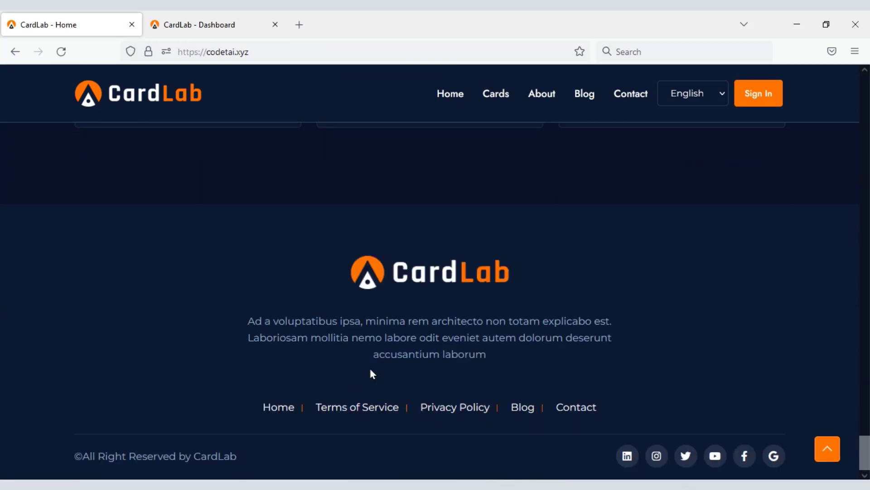
{"action": "scroll", "coordinate": [369, 366], "scroll_direction": "up", "scroll_amount": 15}
{"action": "scroll", "coordinate": [369, 367], "scroll_direction": "up", "scroll_amount": 5}
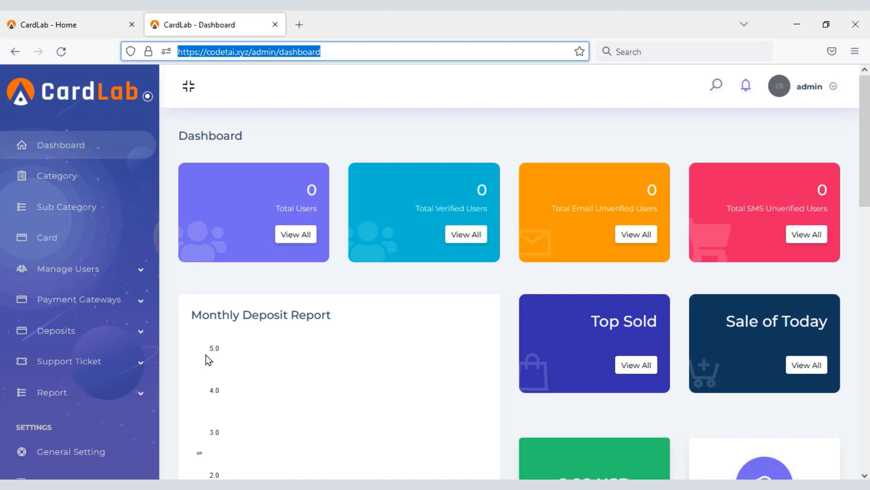
Add an enabled Google Play gift code category with its image from the Category images folder
{"action": "left_click", "coordinate": [99, 182]}
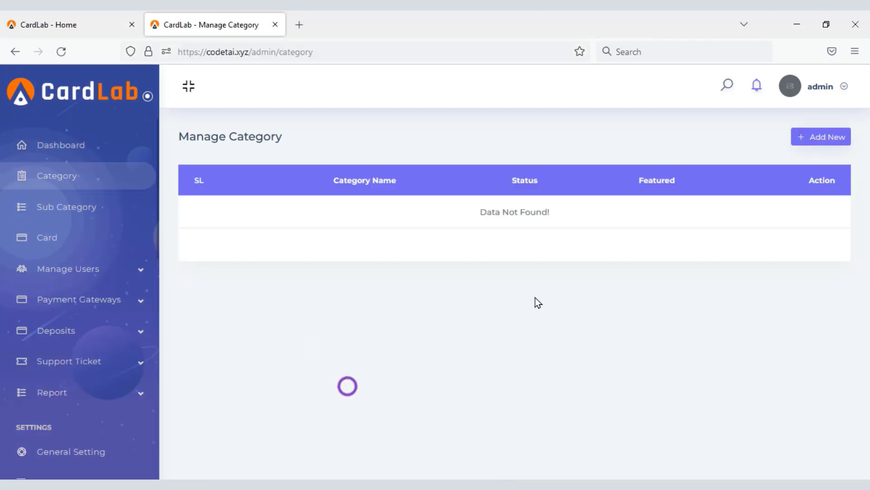
{"action": "left_click", "coordinate": [813, 142]}
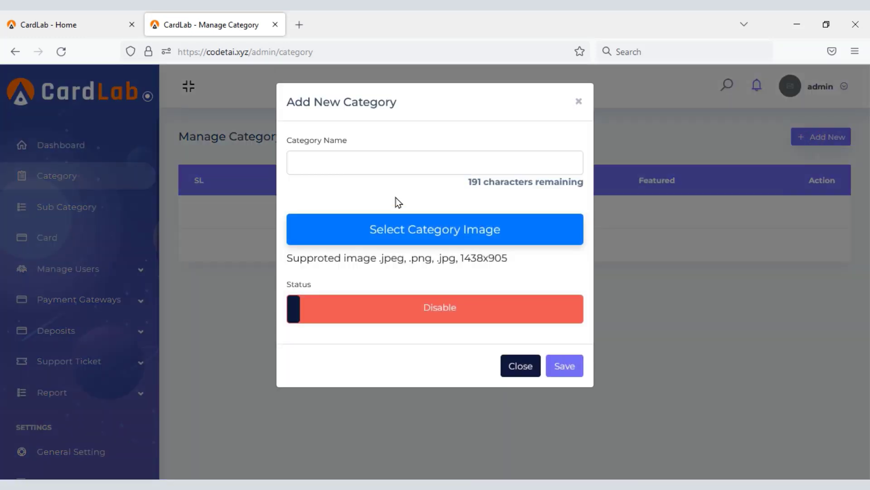
{"action": "left_click", "coordinate": [388, 167]}
{"action": "type", "text": "Google Play gift code"}
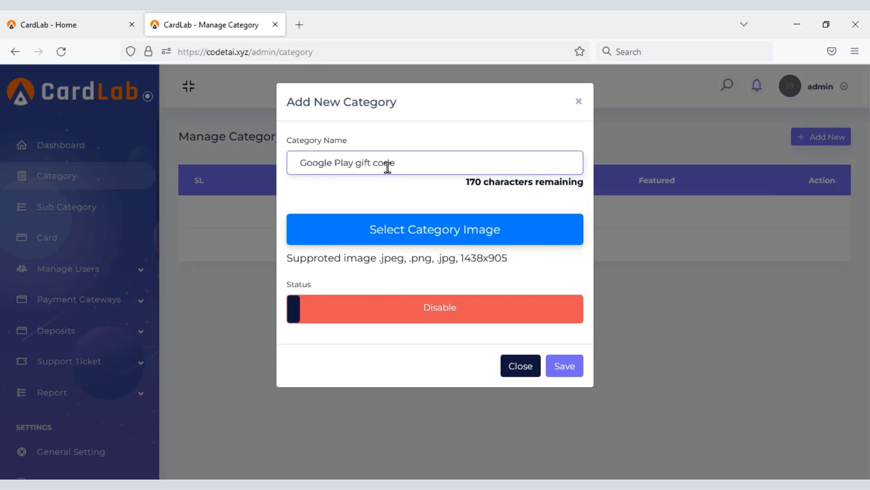
{"action": "left_click", "coordinate": [397, 239]}
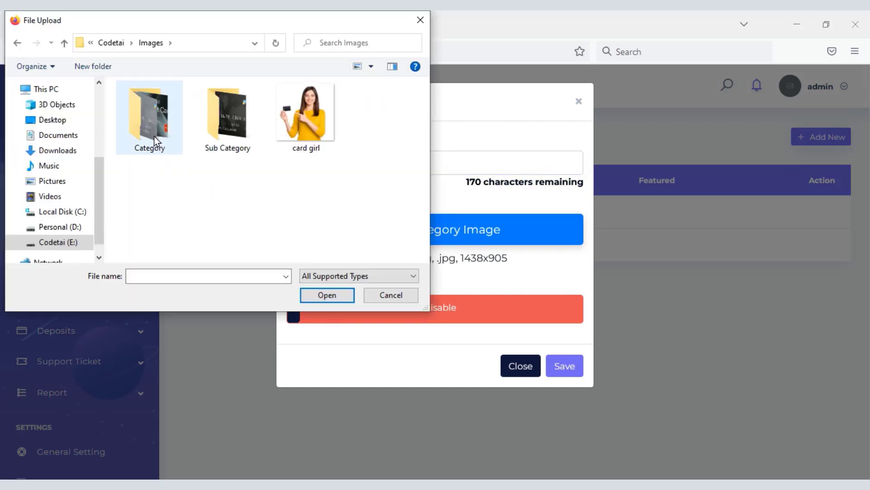
{"action": "double_click", "coordinate": [155, 136]}
{"action": "double_click", "coordinate": [306, 122]}
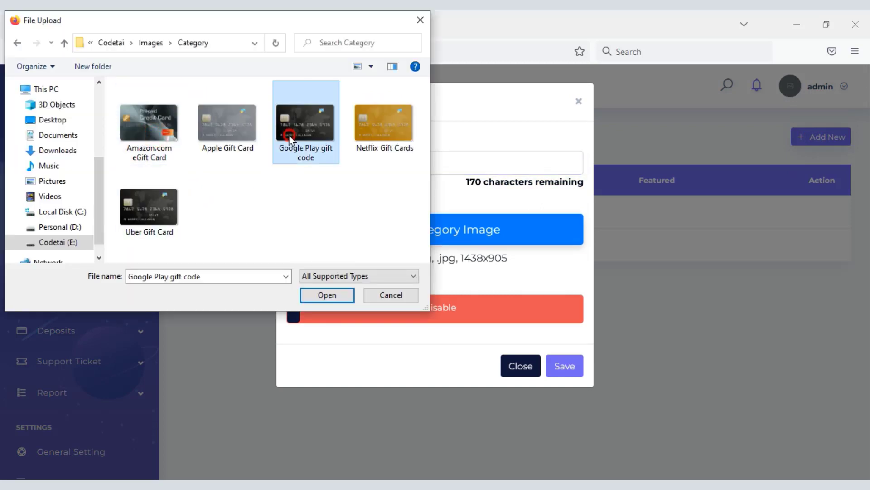
{"action": "scroll", "coordinate": [434, 364], "scroll_direction": "down", "scroll_amount": 2}
{"action": "scroll", "coordinate": [435, 364], "scroll_direction": "down", "scroll_amount": 1}
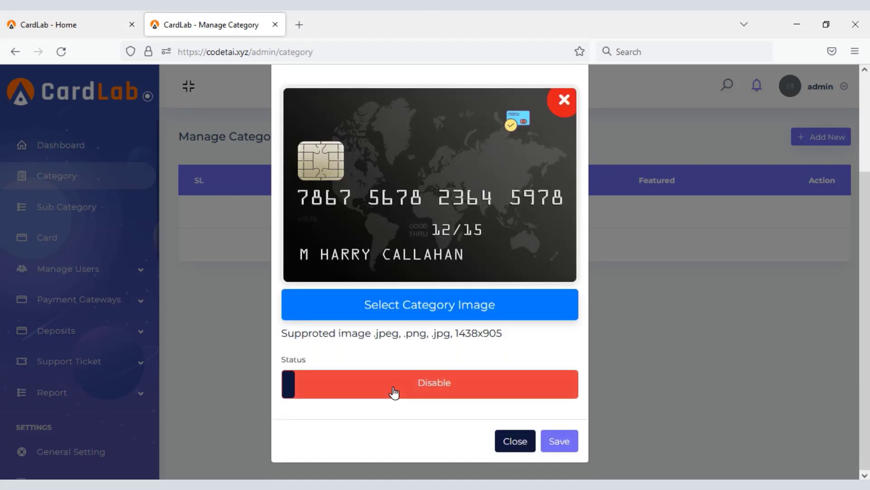
{"action": "left_click", "coordinate": [394, 393]}
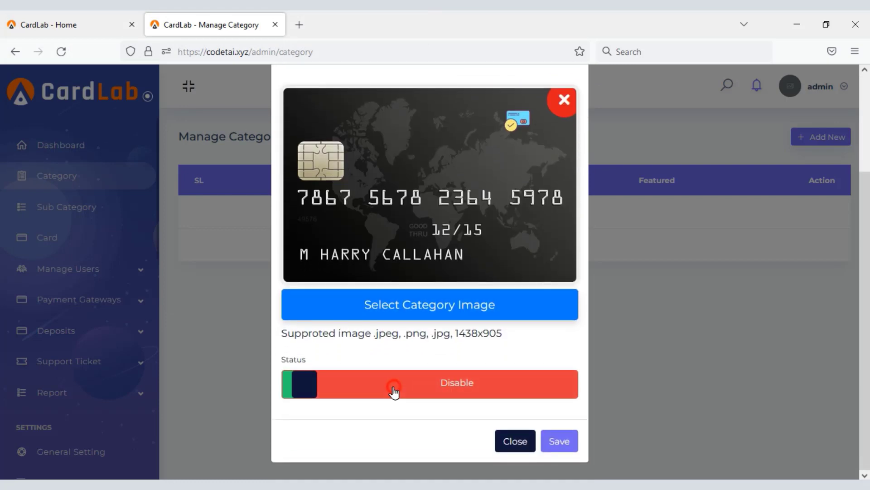
{"action": "left_click", "coordinate": [564, 445]}
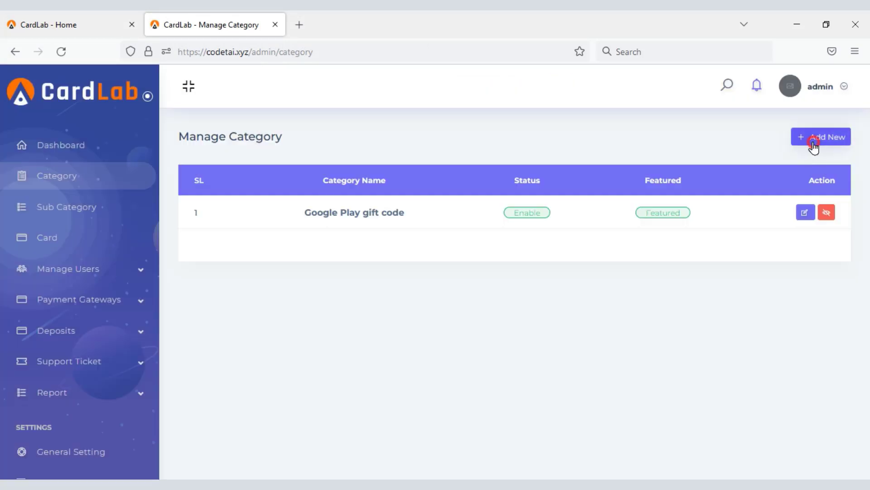
Add an enabled 'Netflix Gift Cards' category with the Netflix Gift Cards image
{"action": "left_click", "coordinate": [812, 136]}
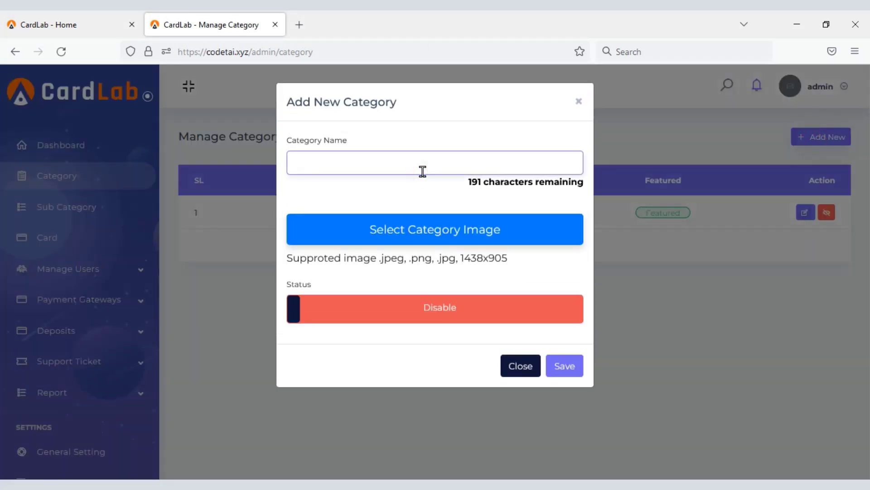
{"action": "type", "text": "Netflix Gift Cards"}
{"action": "left_click", "coordinate": [435, 229]}
{"action": "double_click", "coordinate": [383, 125]}
{"action": "scroll", "coordinate": [412, 408], "scroll_direction": "down", "scroll_amount": 2}
{"action": "left_click", "coordinate": [425, 382]}
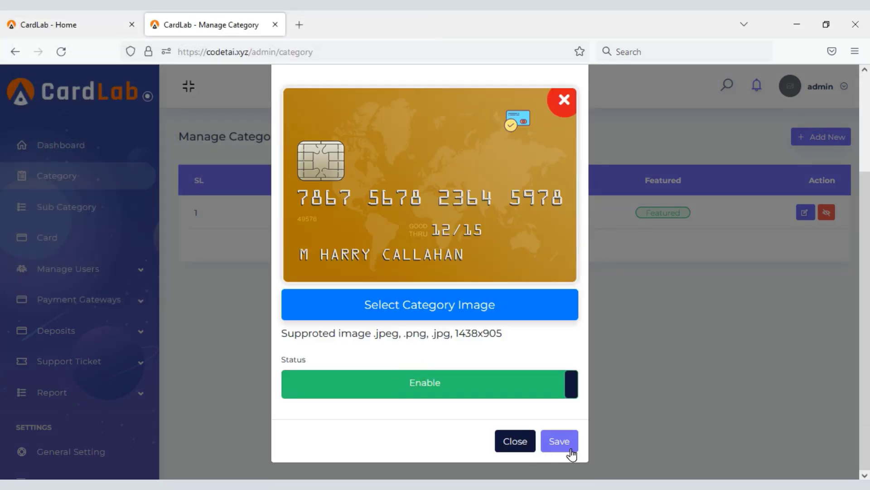
{"action": "left_click", "coordinate": [559, 441]}
Add an enabled 'Uber Gift Card' category using the dark Google Play card image
{"action": "left_click", "coordinate": [821, 136]}
{"action": "left_click", "coordinate": [398, 166]}
{"action": "type", "text": "Uber Gift Card"}
{"action": "left_click", "coordinate": [421, 228]}
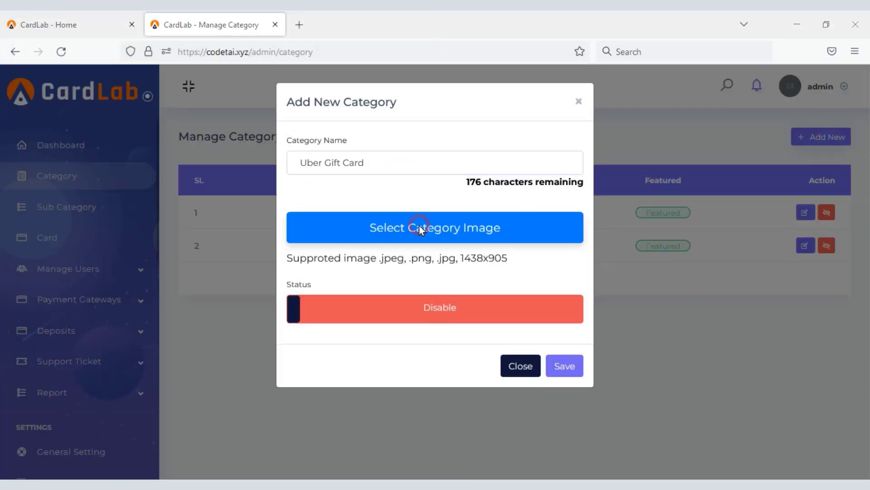
{"action": "left_click", "coordinate": [305, 152]}
{"action": "double_click", "coordinate": [305, 152]}
{"action": "scroll", "coordinate": [426, 376], "scroll_direction": "down", "scroll_amount": 2}
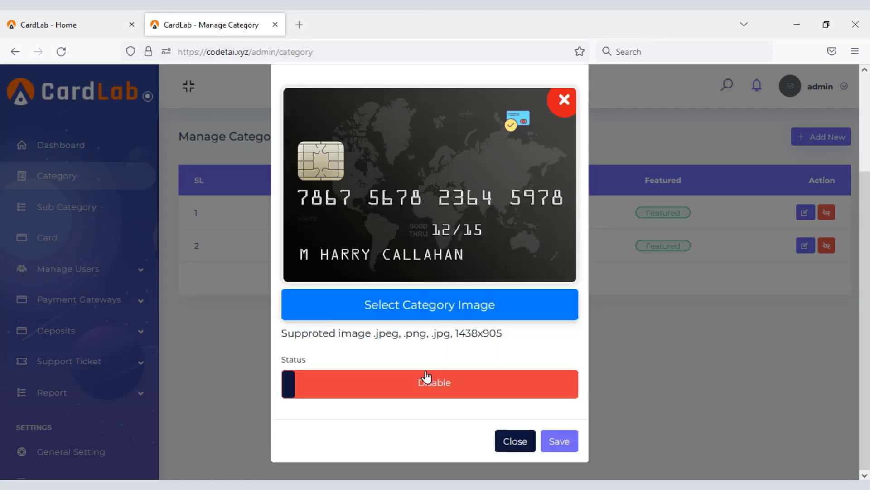
{"action": "left_click", "coordinate": [426, 382]}
{"action": "left_click", "coordinate": [560, 441]}
Add an enabled 'Apple Gift Card' category with the Apple Gift Card image
{"action": "left_click", "coordinate": [821, 136]}
{"action": "left_click", "coordinate": [399, 164]}
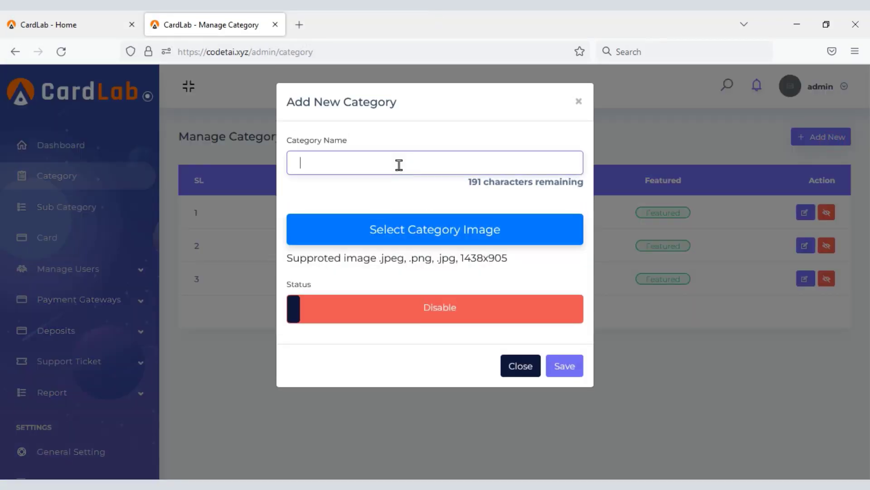
{"action": "type", "text": "Apple Gift Card"}
{"action": "left_click", "coordinate": [408, 228]}
{"action": "double_click", "coordinate": [177, 166]}
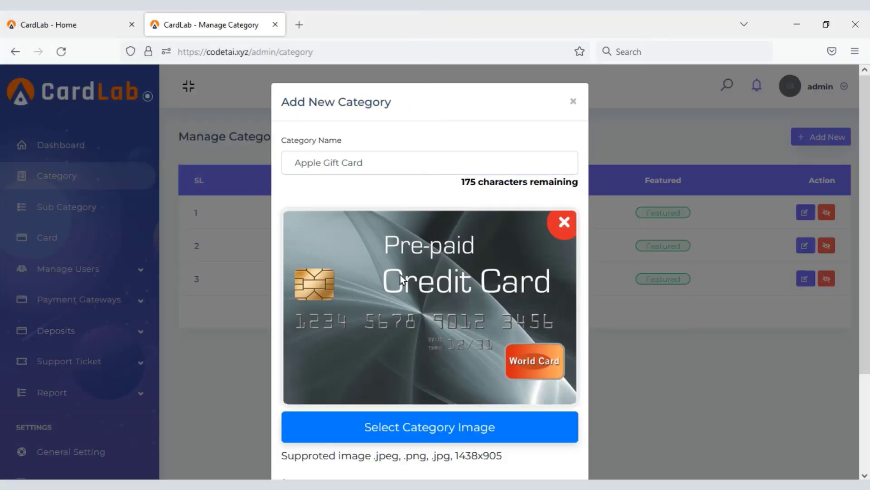
{"action": "scroll", "coordinate": [401, 274], "scroll_direction": "down", "scroll_amount": 2}
{"action": "left_click", "coordinate": [426, 402]}
{"action": "left_click", "coordinate": [561, 442]}
Add an enabled 'Amazon.com eGift Card' category with the Amazon.com eGift Card image
{"action": "left_click", "coordinate": [821, 137]}
{"action": "left_click", "coordinate": [408, 154]}
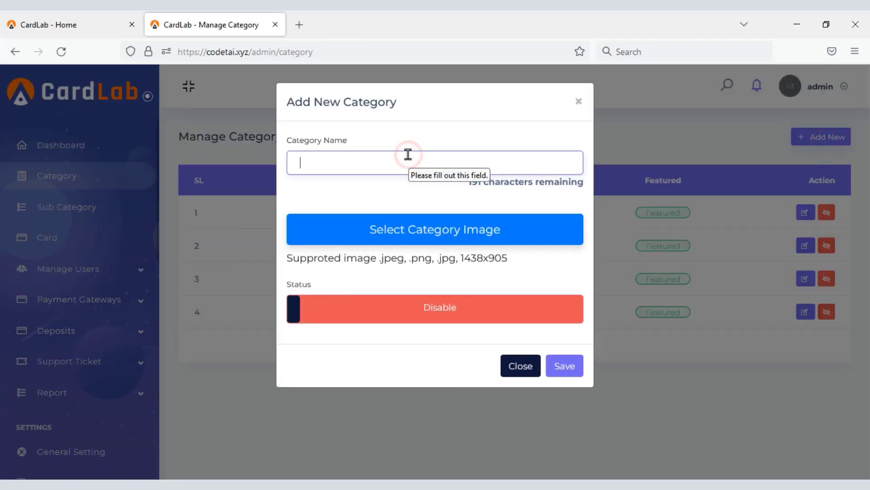
{"action": "type", "text": "Amazon.com eGift Card"}
{"action": "left_click", "coordinate": [398, 229]}
{"action": "double_click", "coordinate": [162, 152]}
{"action": "scroll", "coordinate": [464, 318], "scroll_direction": "down", "scroll_amount": 2}
{"action": "left_click", "coordinate": [464, 382]}
{"action": "left_click", "coordinate": [559, 441]}
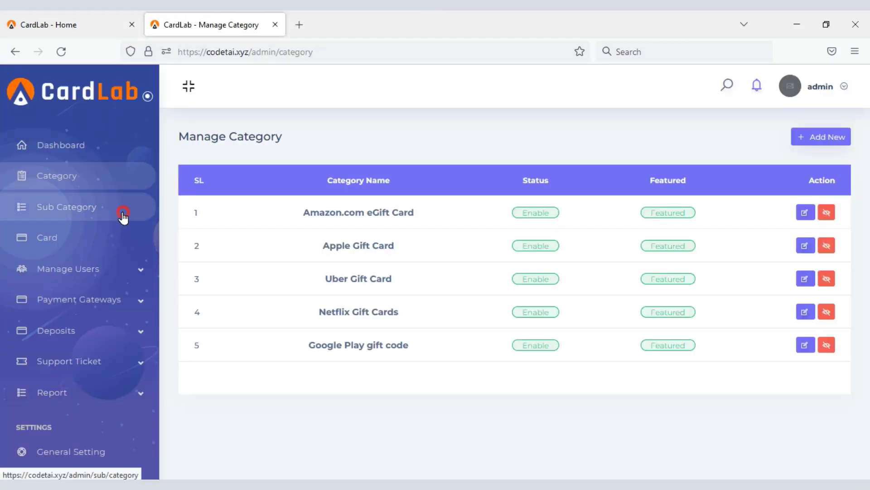
{"action": "left_click", "coordinate": [123, 214]}
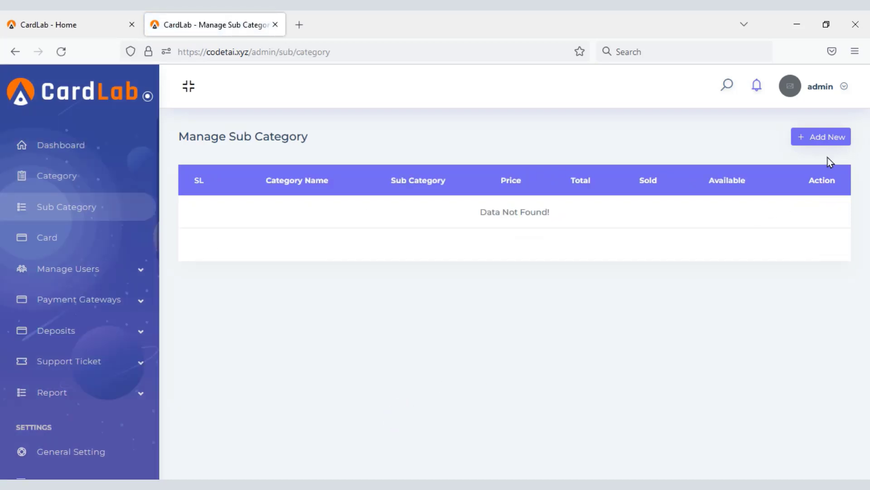
Add sub category 'Google Play 50' under Google Play gift code, price 55, with its image
{"action": "left_click", "coordinate": [821, 136]}
{"action": "left_click", "coordinate": [362, 162]}
{"action": "left_click", "coordinate": [375, 289]}
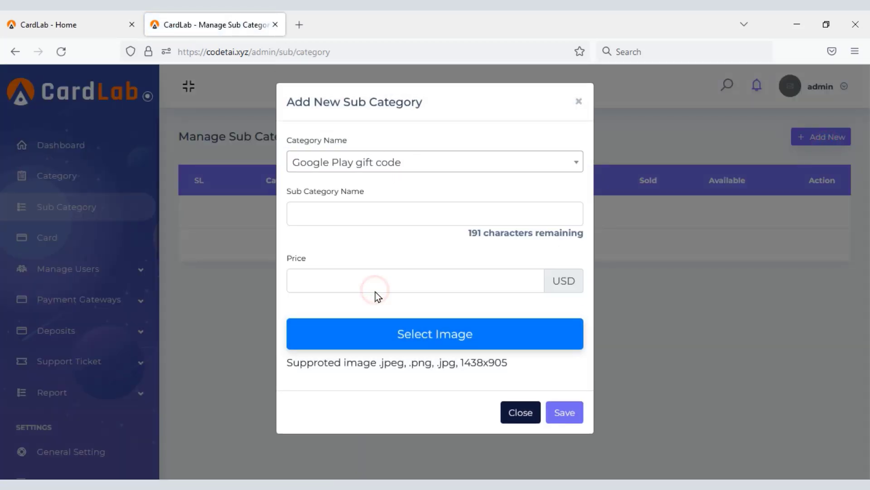
{"action": "left_click", "coordinate": [360, 210]}
{"action": "type", "text": "Google Play 50"}
{"action": "left_click", "coordinate": [341, 276]}
{"action": "type", "text": "5"}
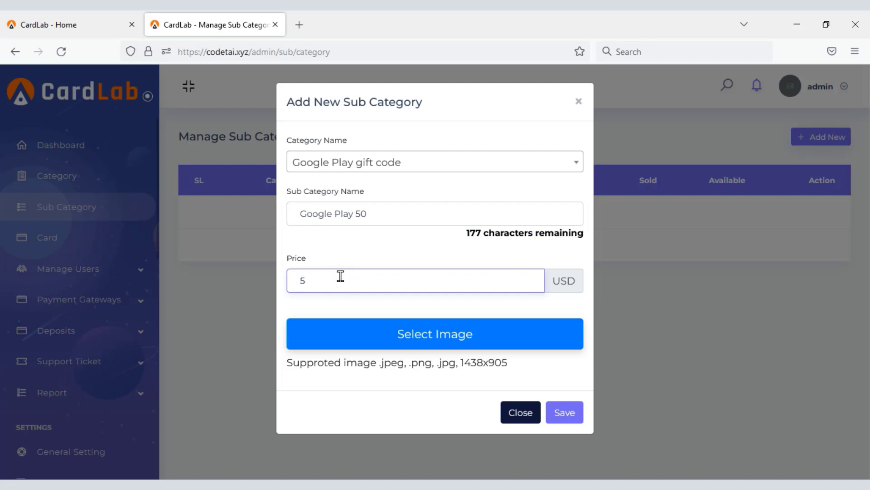
{"action": "type", "text": "5"}
{"action": "left_click", "coordinate": [365, 334]}
{"action": "double_click", "coordinate": [317, 156]}
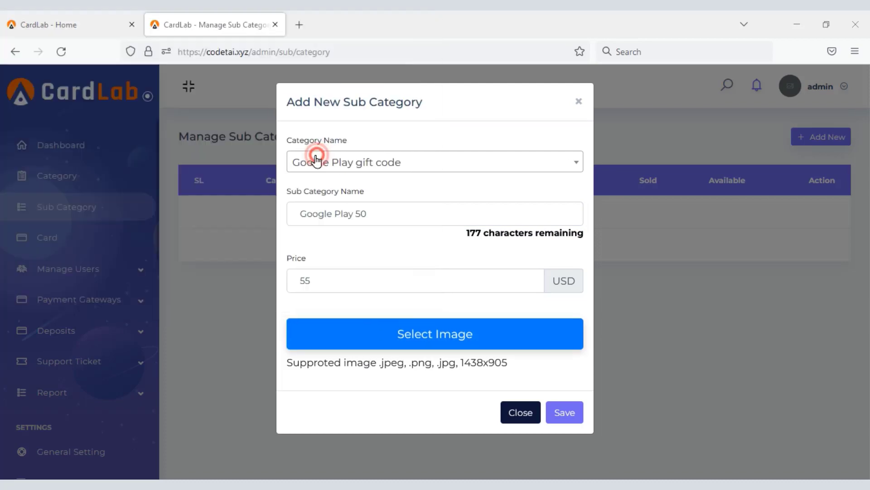
{"action": "scroll", "coordinate": [573, 413], "scroll_direction": "down", "scroll_amount": 3}
{"action": "left_click", "coordinate": [564, 463]}
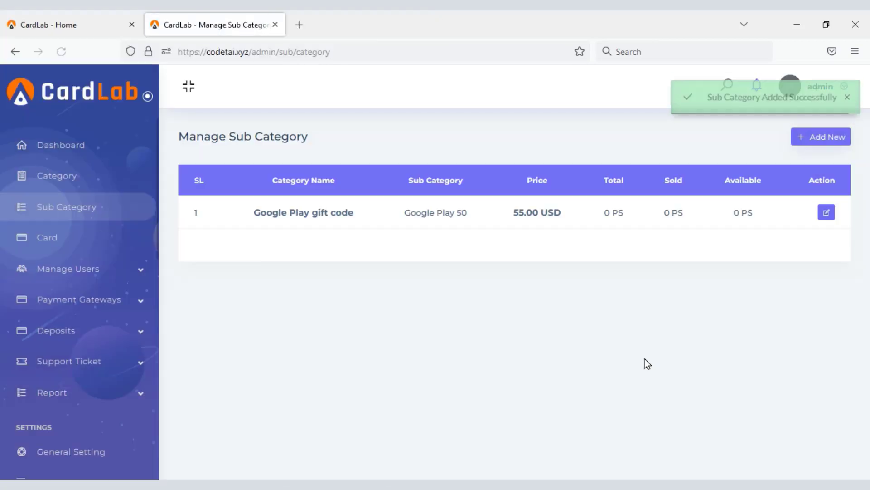
Add sub category 'Apple Card 99' under Apple Gift Card with the Apple Gift Card image
{"action": "left_click", "coordinate": [818, 138]}
{"action": "left_click", "coordinate": [401, 164]}
{"action": "left_click", "coordinate": [359, 222]}
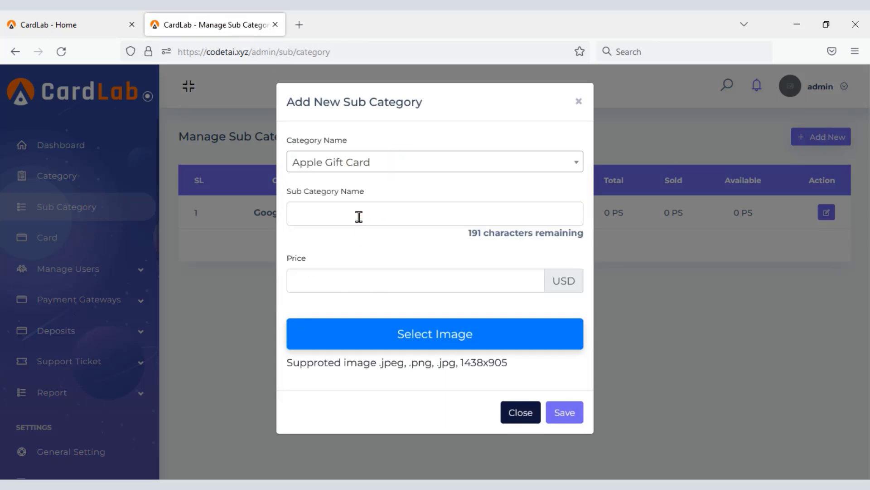
{"action": "left_click", "coordinate": [359, 217]}
{"action": "type", "text": "Apple Card 99"}
{"action": "left_click", "coordinate": [341, 275]}
{"action": "left_click", "coordinate": [404, 322]}
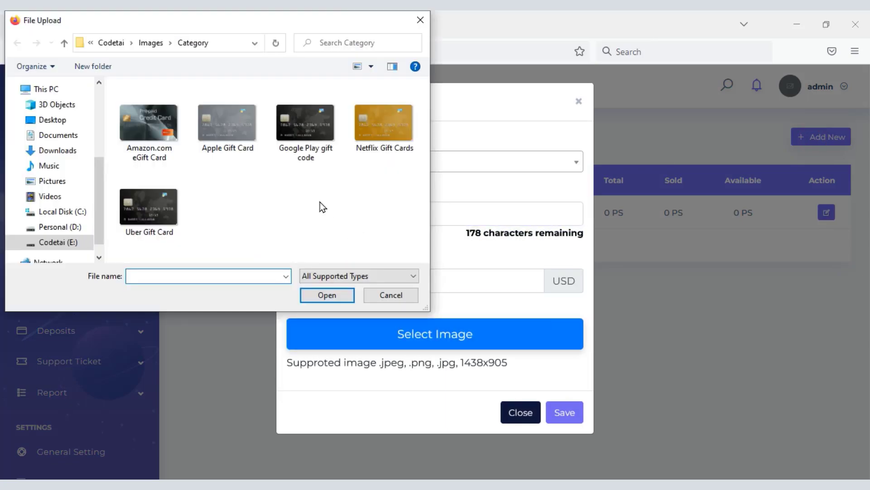
{"action": "double_click", "coordinate": [227, 123]}
{"action": "scroll", "coordinate": [455, 270], "scroll_direction": "down", "scroll_amount": 3}
{"action": "left_click", "coordinate": [559, 464]}
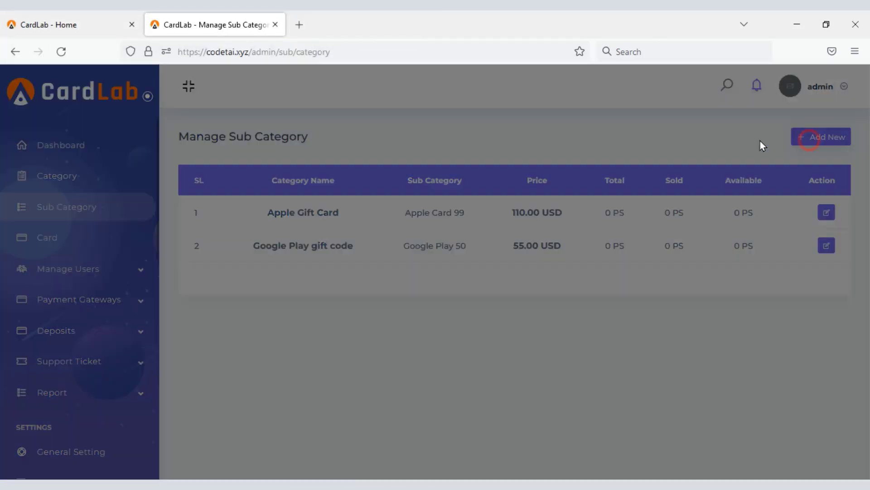
Add sub category 'Netflix 90' under Netflix Gift Cards, price 95, with the Netflix image
{"action": "left_click", "coordinate": [820, 136]}
{"action": "left_click", "coordinate": [401, 164]}
{"action": "left_click", "coordinate": [369, 270]}
{"action": "left_click", "coordinate": [369, 216]}
{"action": "type", "text": "Netflix 90"}
{"action": "left_click", "coordinate": [481, 277]}
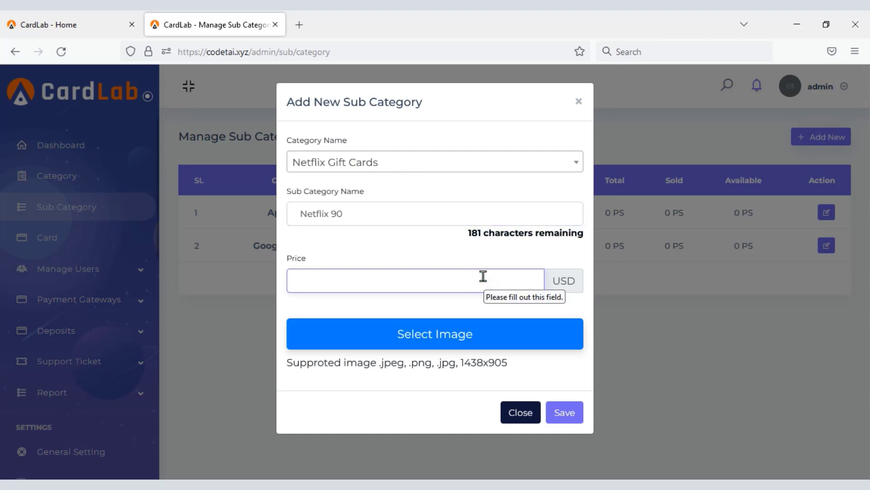
{"action": "type", "text": "95"}
{"action": "left_click", "coordinate": [472, 334]}
{"action": "double_click", "coordinate": [373, 123]}
{"action": "scroll", "coordinate": [484, 367], "scroll_direction": "down", "scroll_amount": 3}
{"action": "left_click", "coordinate": [549, 438]}
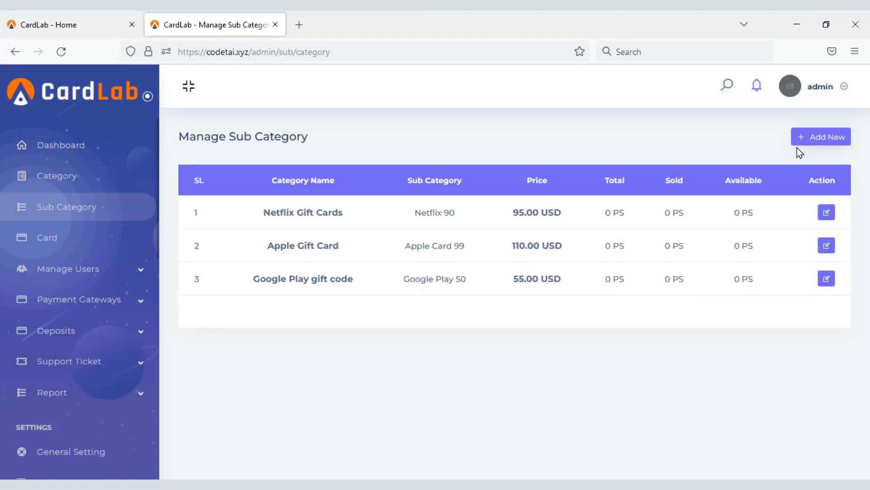
Add sub category 'Amazon Lucky Brand Jeans' under Amazon.com eGift Card, price 500, with its image
{"action": "left_click", "coordinate": [801, 141]}
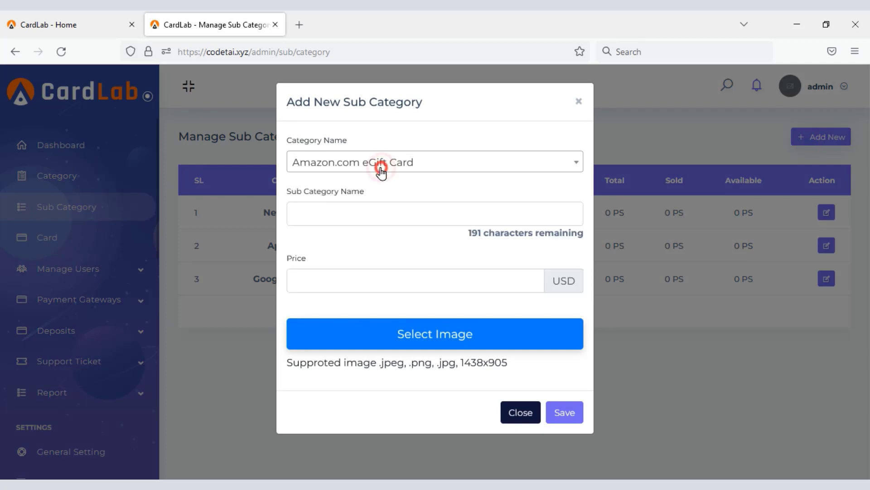
{"action": "left_click", "coordinate": [372, 215]}
{"action": "type", "text": "Amazon Lucky Brand Jeans"}
{"action": "left_click", "coordinate": [355, 272]}
{"action": "type", "text": "500"}
{"action": "left_click", "coordinate": [394, 351]}
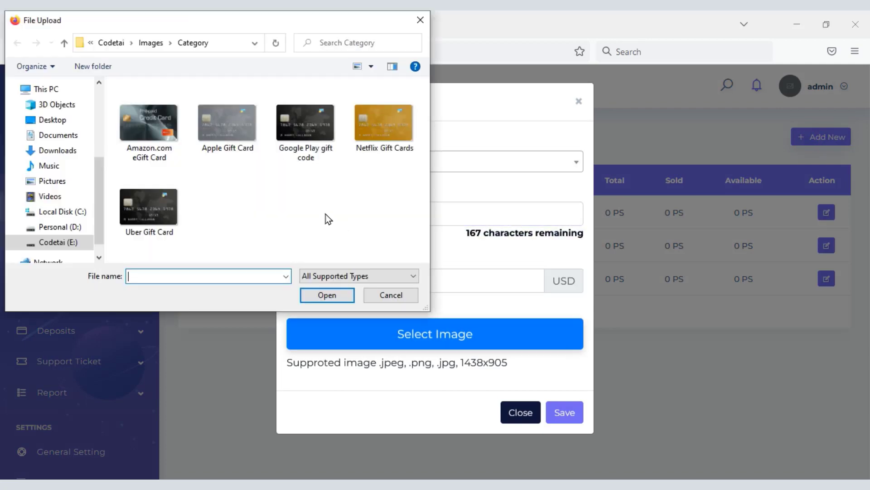
{"action": "double_click", "coordinate": [170, 154]}
{"action": "scroll", "coordinate": [558, 363], "scroll_direction": "down", "scroll_amount": 3}
{"action": "left_click", "coordinate": [557, 465]}
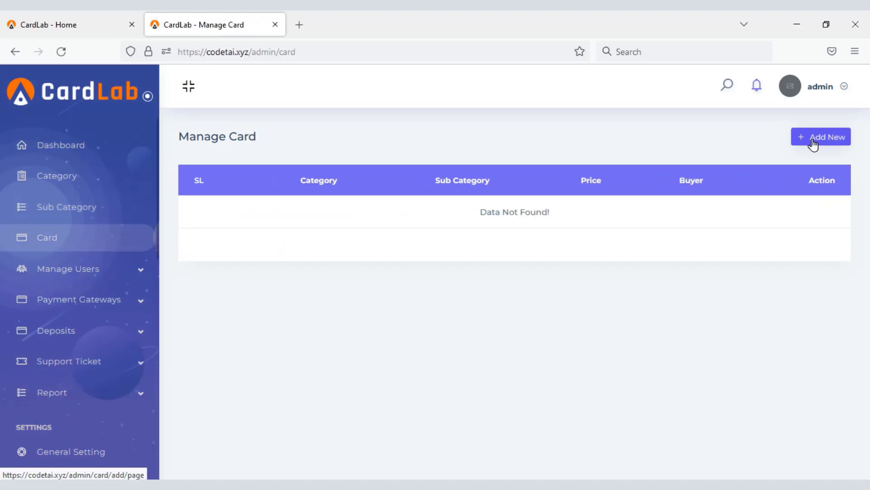
Create a Google Play 50 card with the Netflix Gift Cards image and pasted details, adding more card boxes
{"action": "left_click", "coordinate": [814, 138]}
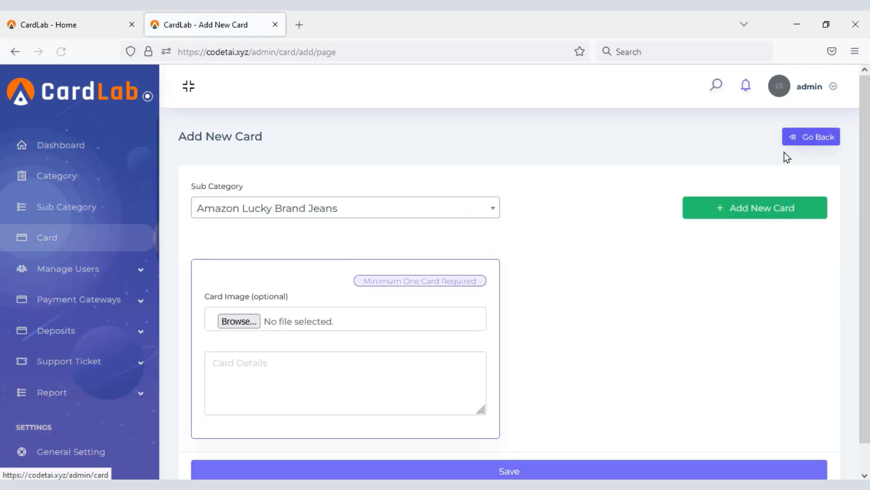
{"action": "scroll", "coordinate": [559, 317], "scroll_direction": "down", "scroll_amount": 1}
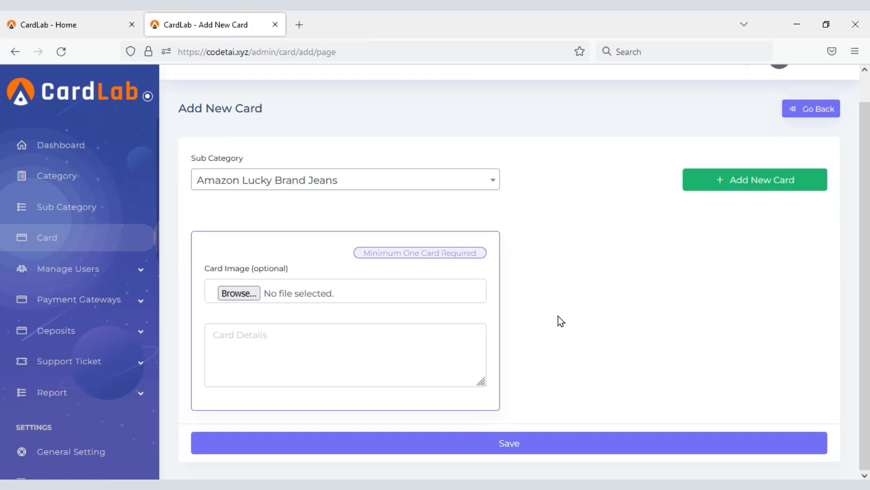
{"action": "left_click", "coordinate": [324, 184]}
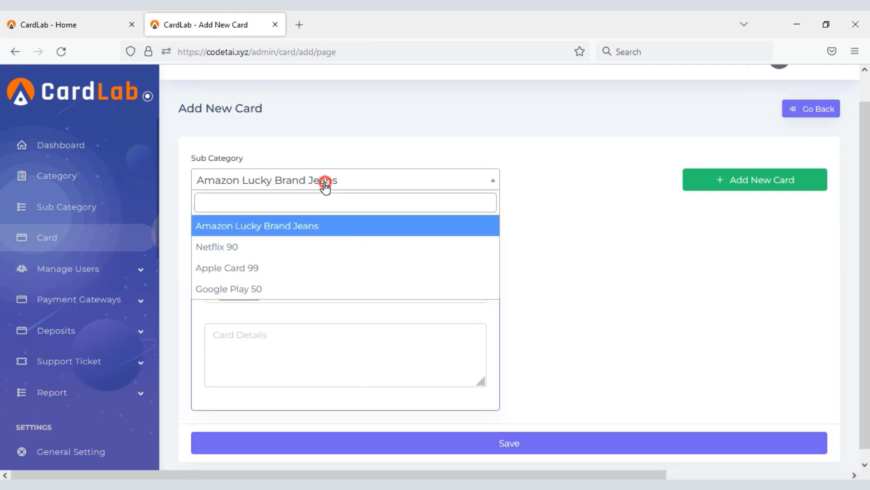
{"action": "left_click", "coordinate": [298, 290]}
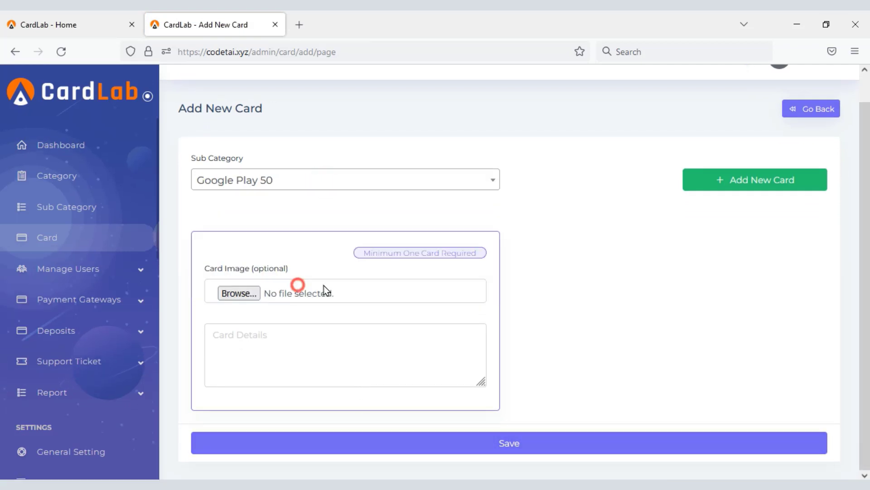
{"action": "left_click", "coordinate": [238, 297]}
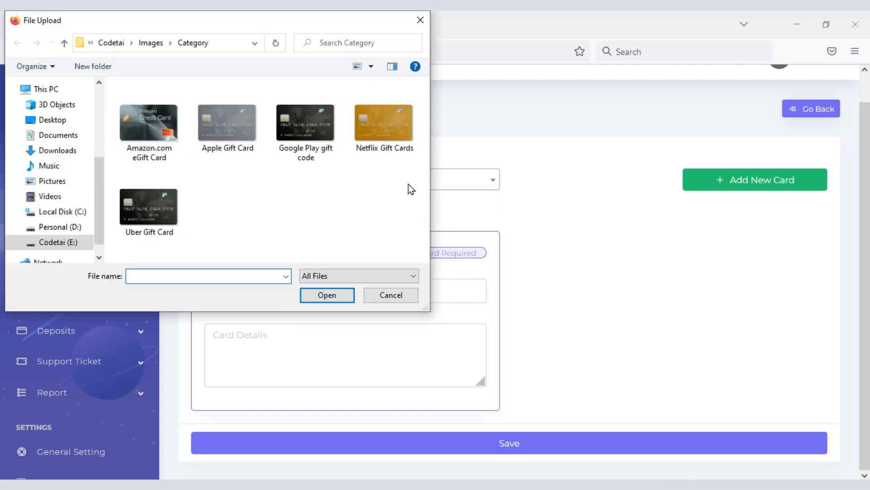
{"action": "double_click", "coordinate": [391, 141]}
{"action": "left_click", "coordinate": [260, 358]}
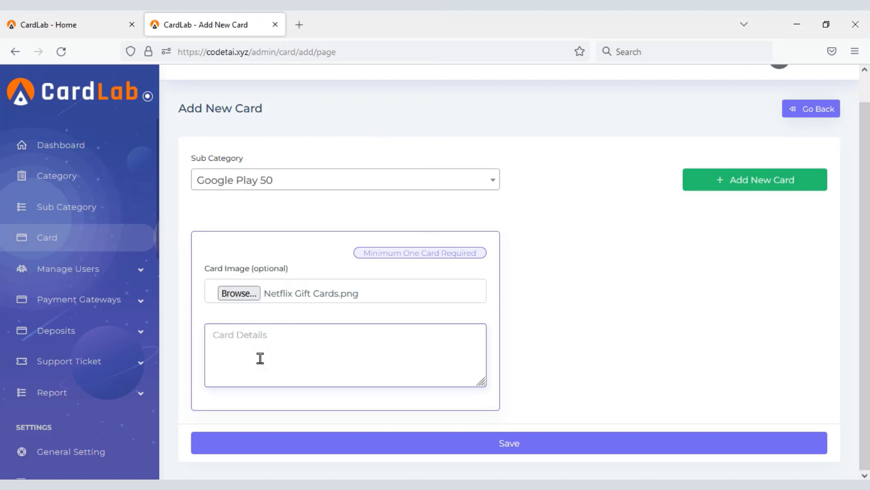
{"action": "key", "text": "ctrl+v"}
{"action": "left_click", "coordinate": [772, 180]}
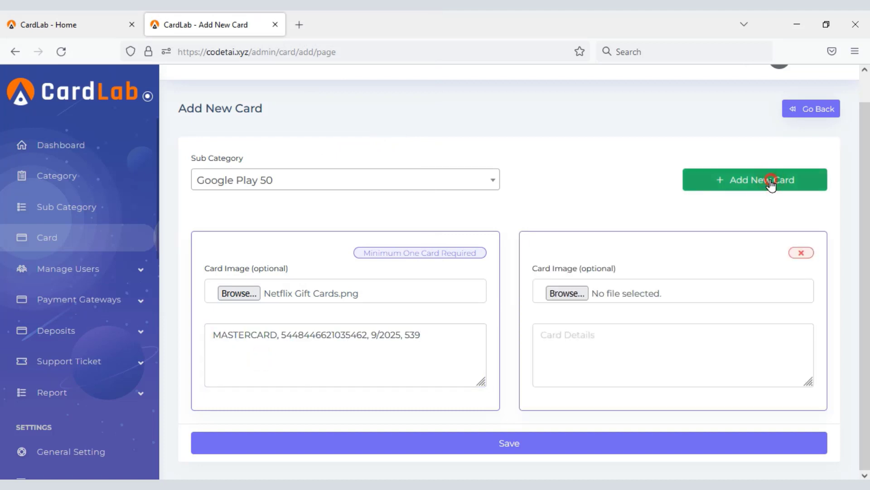
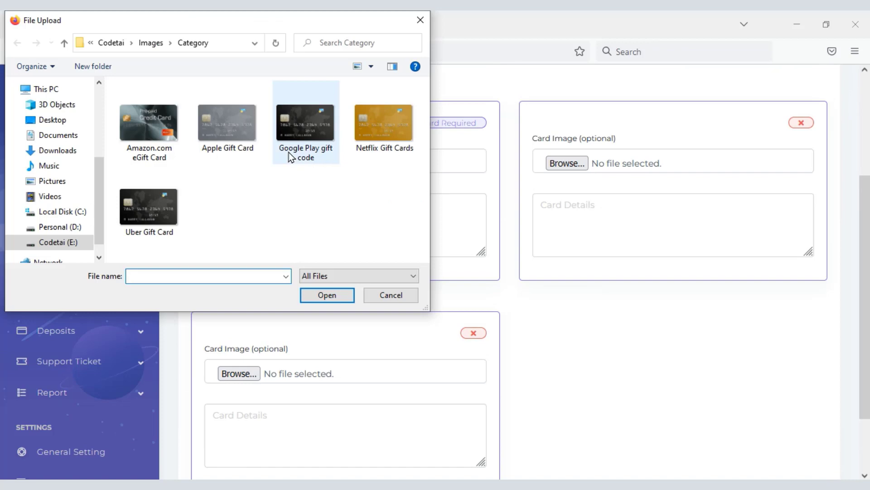
Attach the Google Play gift code image to card two and paste its MASTERCARD details
{"action": "double_click", "coordinate": [290, 156]}
{"action": "left_click", "coordinate": [598, 223]}
{"action": "key", "text": "ctrl+v"}
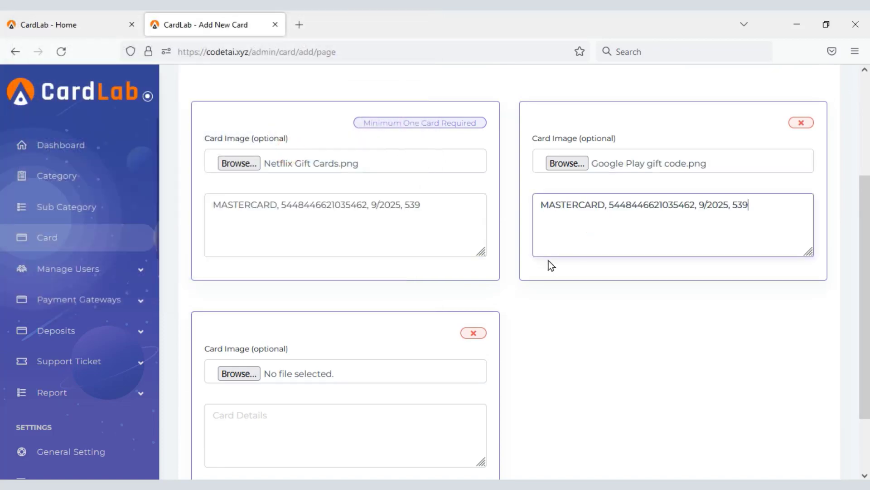
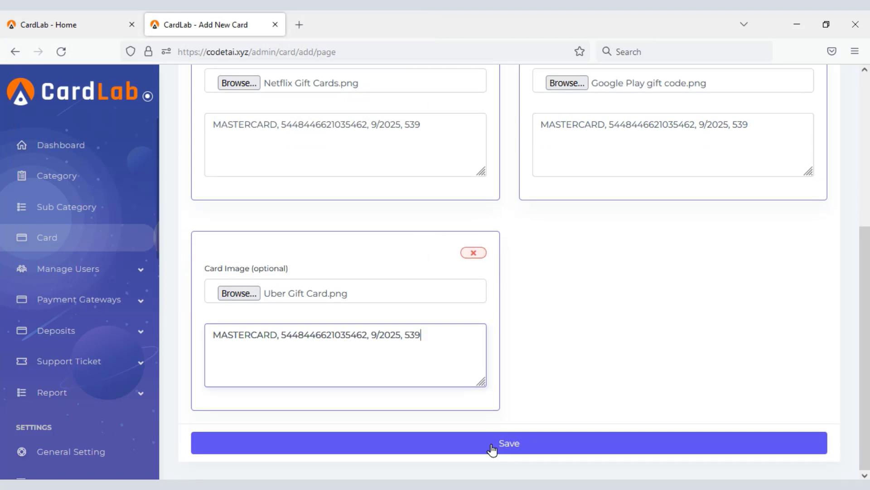
Save the three new Google Play 50 gift code cards, listing them at 55.00 USD
{"action": "left_click", "coordinate": [492, 448]}
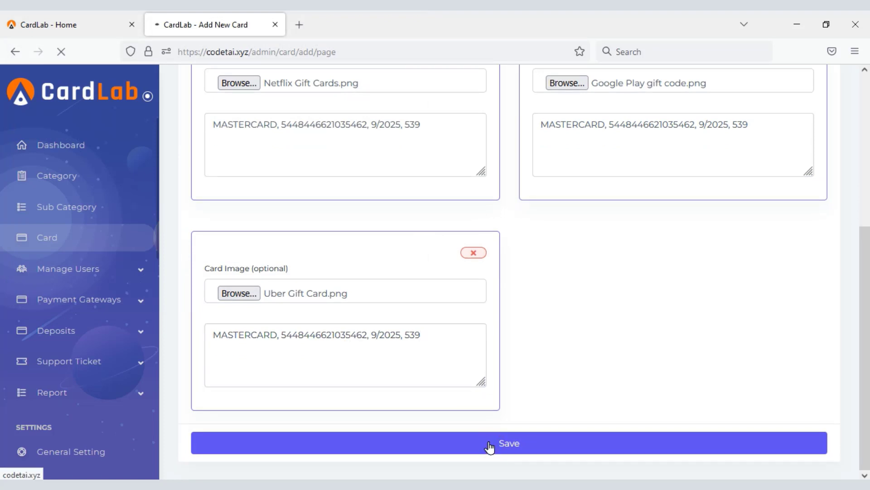
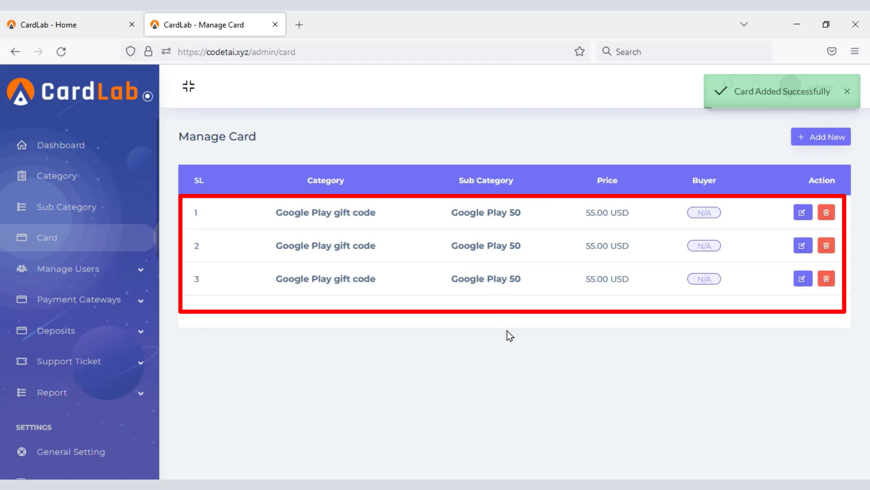
Confirm on the storefront Cards page that Google Play 50 shows Available: 3
{"action": "key", "text": "ctrl+Page_Up"}
{"action": "left_click", "coordinate": [498, 119]}
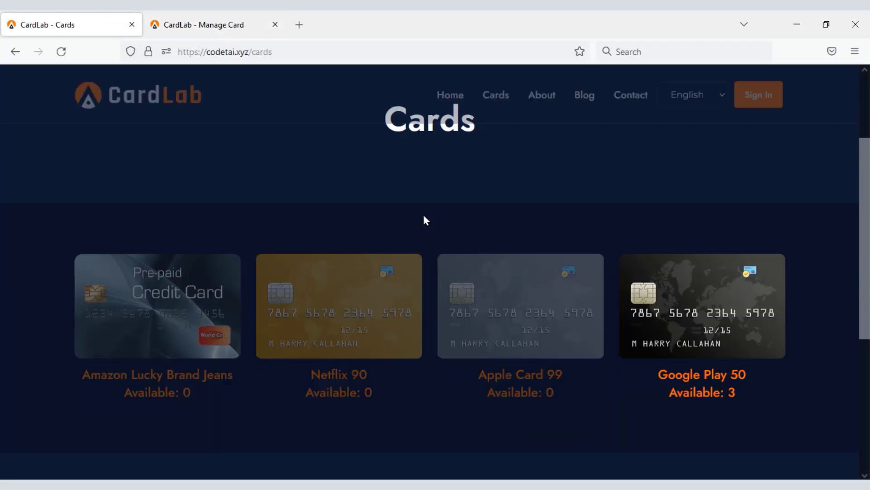
{"action": "left_click", "coordinate": [697, 322]}
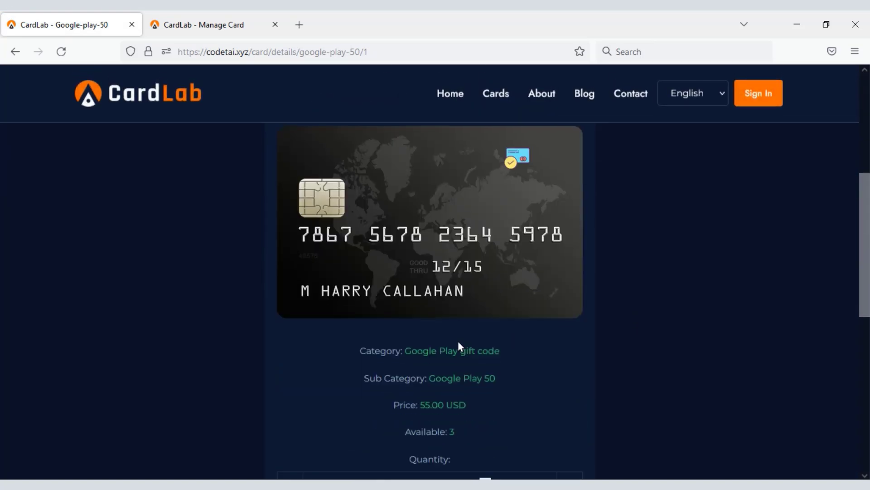
{"action": "scroll", "coordinate": [448, 346], "scroll_direction": "down", "scroll_amount": 3}
{"action": "left_click_drag", "start_coordinate": [458, 301], "coordinate": [397, 298]}
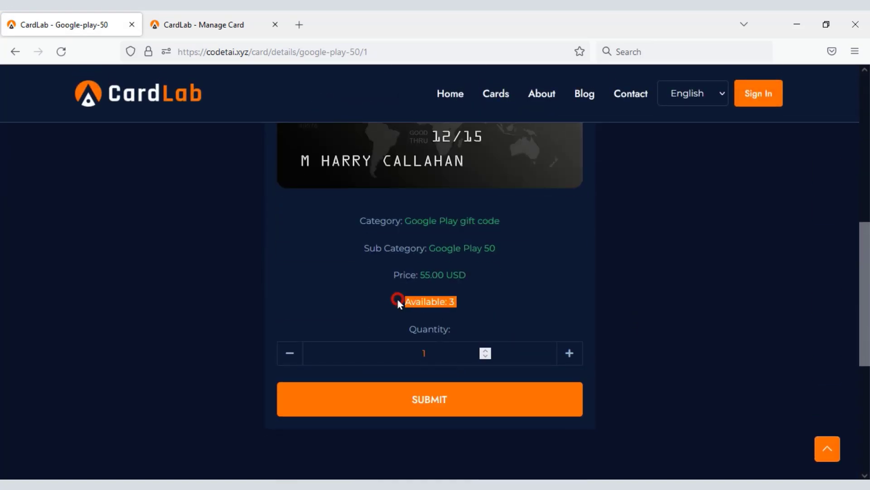
{"action": "left_click", "coordinate": [262, 450]}
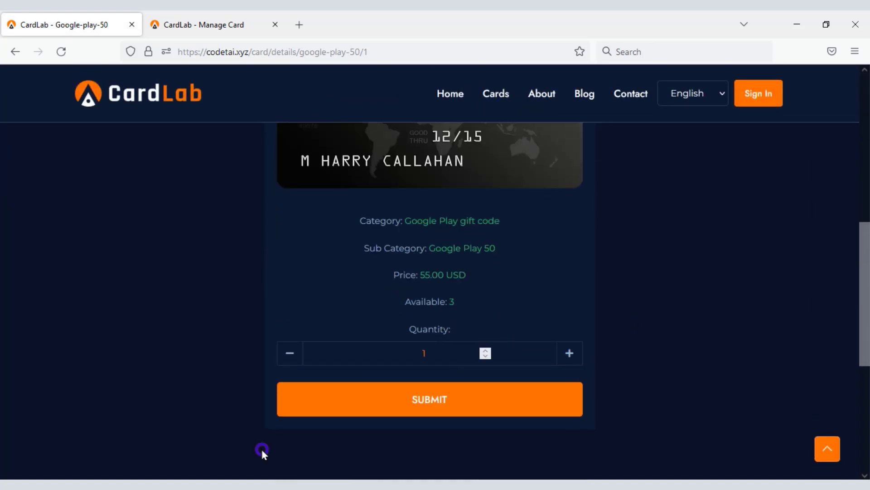
Review the edit pages of all three Google Play 50 cards in Manage Card
{"action": "key", "text": "ctrl+Tab"}
{"action": "left_click", "coordinate": [796, 218]}
{"action": "left_click", "coordinate": [12, 52]}
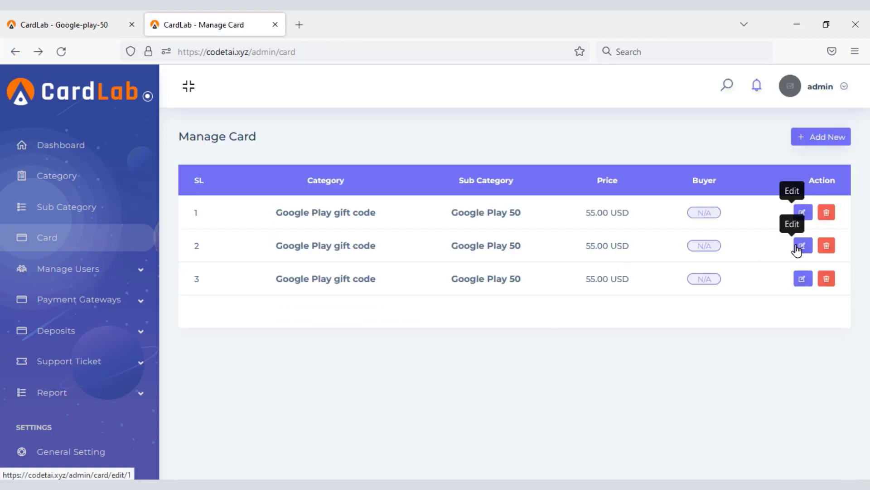
{"action": "left_click", "coordinate": [796, 240]}
{"action": "left_click", "coordinate": [13, 52]}
{"action": "left_click", "coordinate": [798, 278]}
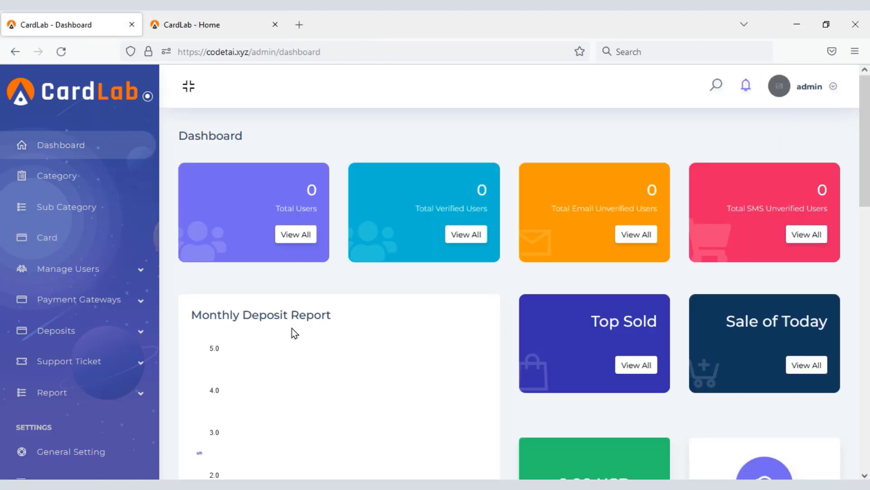
Open the Paypal gateway settings under Automatic Gateways
{"action": "left_click", "coordinate": [139, 308]}
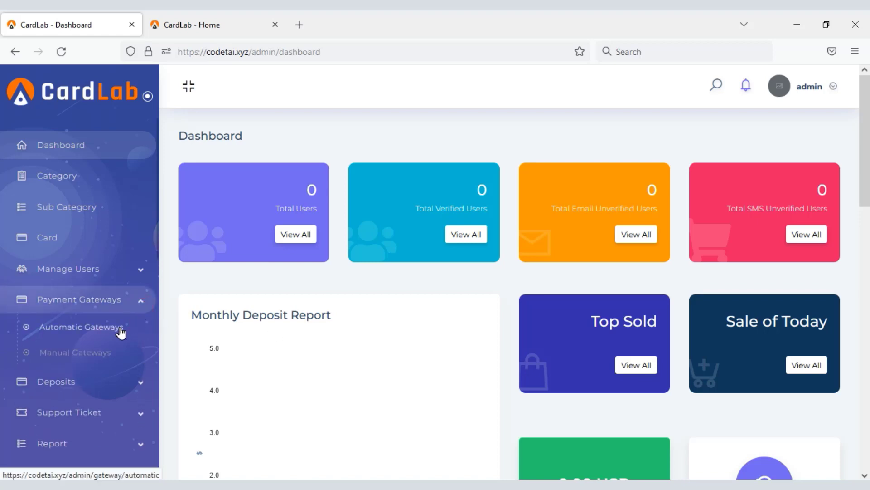
{"action": "scroll", "coordinate": [331, 358], "scroll_direction": "down", "scroll_amount": 15}
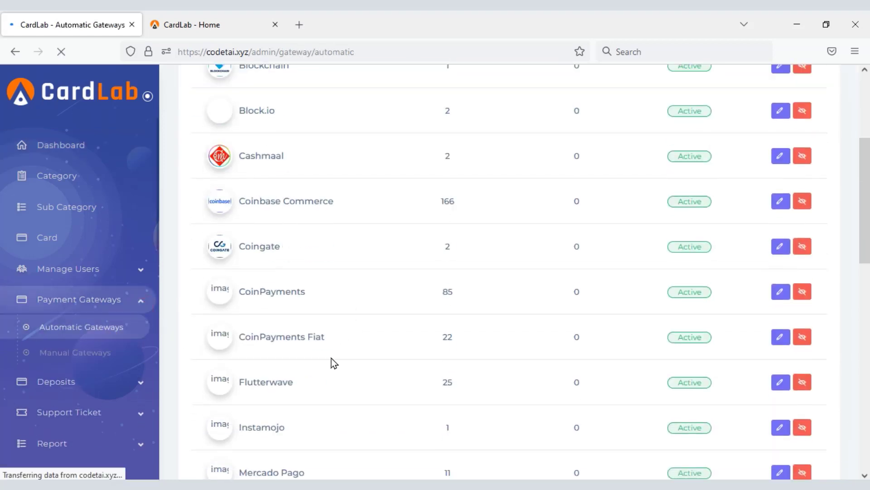
{"action": "scroll", "coordinate": [249, 402], "scroll_direction": "down", "scroll_amount": 3}
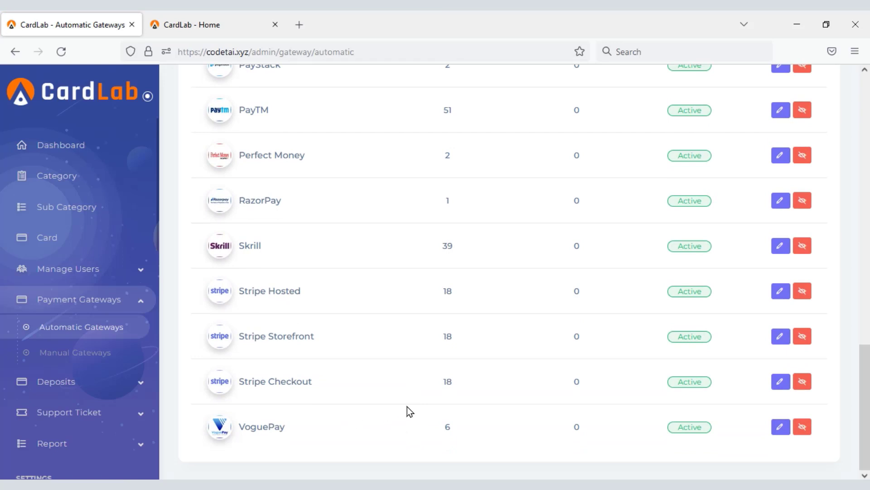
{"action": "scroll", "coordinate": [453, 408], "scroll_direction": "up", "scroll_amount": 9}
{"action": "left_click", "coordinate": [362, 414]}
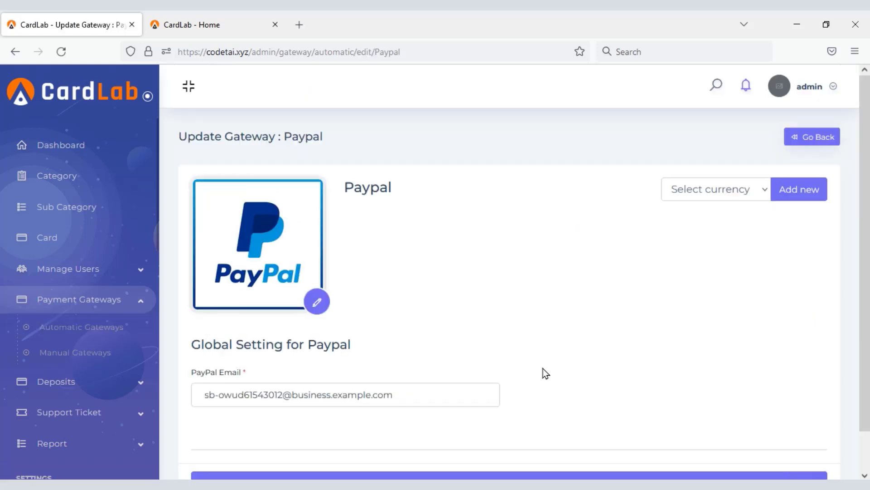
Replace the PayPal e-mail with the store's account e-mail and save it
{"action": "scroll", "coordinate": [542, 372], "scroll_direction": "down", "scroll_amount": 1}
{"action": "left_click_drag", "start_coordinate": [393, 352], "coordinate": [181, 355]}
{"action": "key", "text": "BackSpace"}
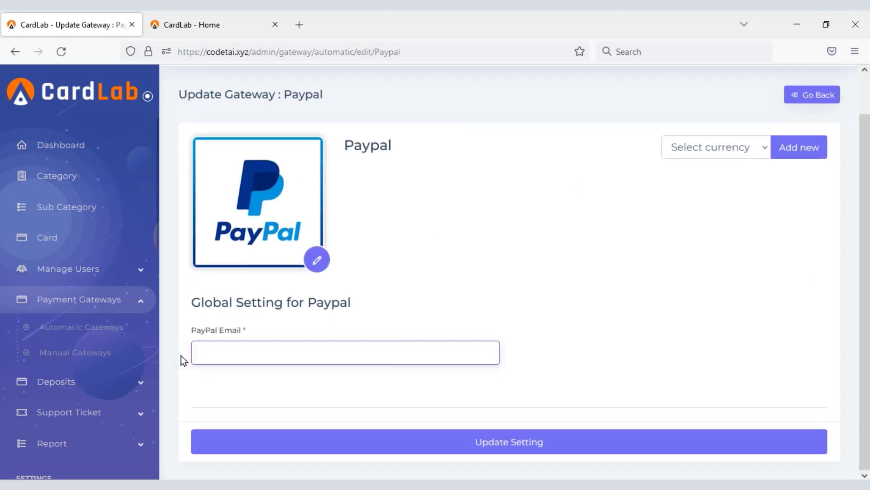
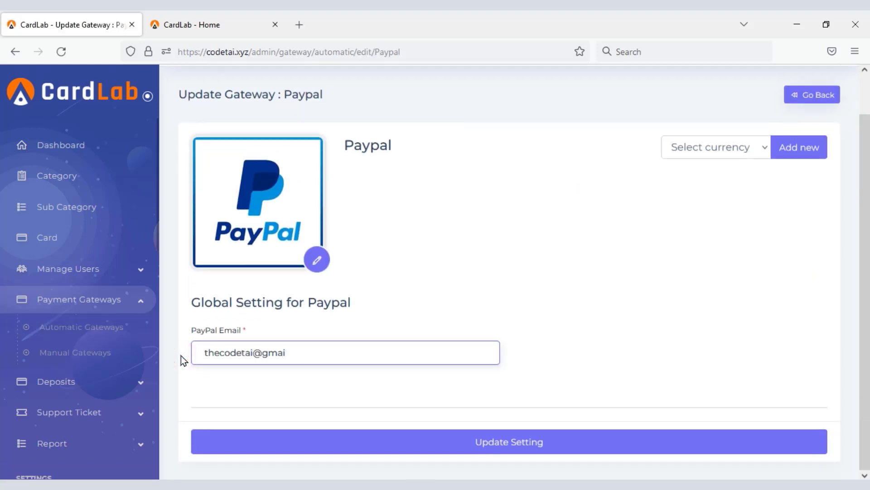
{"action": "left_click", "coordinate": [531, 447]}
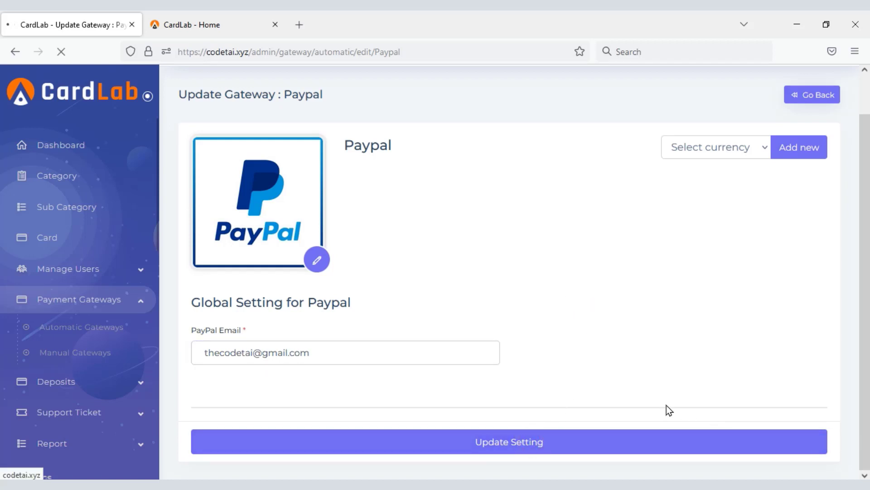
Return to the automatic gateways for Coinbase Commerce and open a new browser tab
{"action": "left_click", "coordinate": [554, 437]}
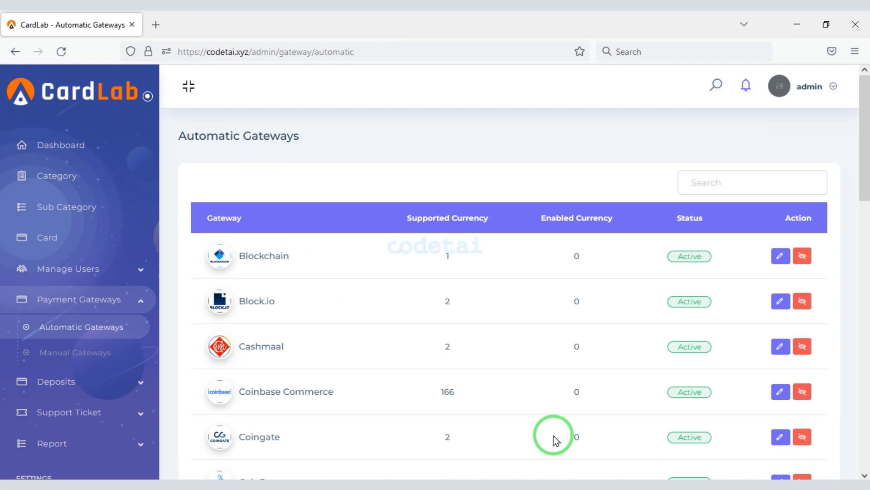
{"action": "left_click_drag", "start_coordinate": [189, 375], "coordinate": [823, 409]}
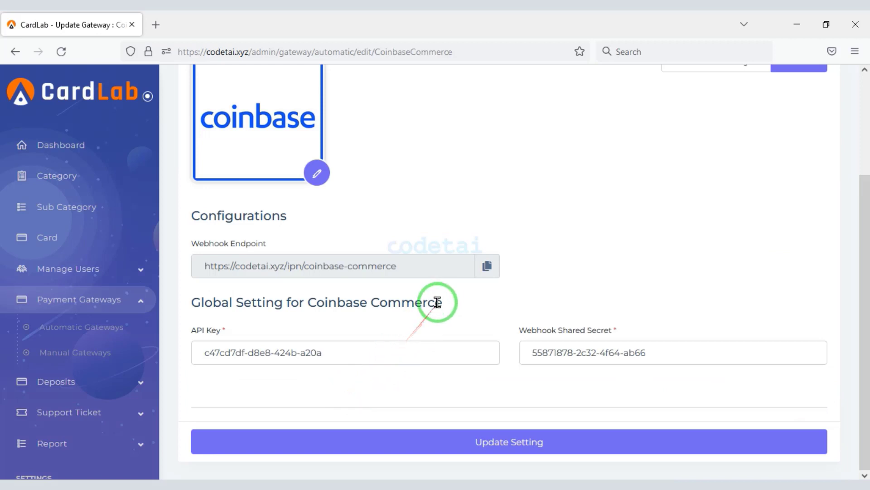
{"action": "left_click_drag", "start_coordinate": [440, 302], "coordinate": [309, 303]}
{"action": "key", "text": "ctrl+c"}
{"action": "left_click", "coordinate": [155, 24]}
Search the web for Coinbase Commerce and open its official site
{"action": "left_click", "coordinate": [614, 52]}
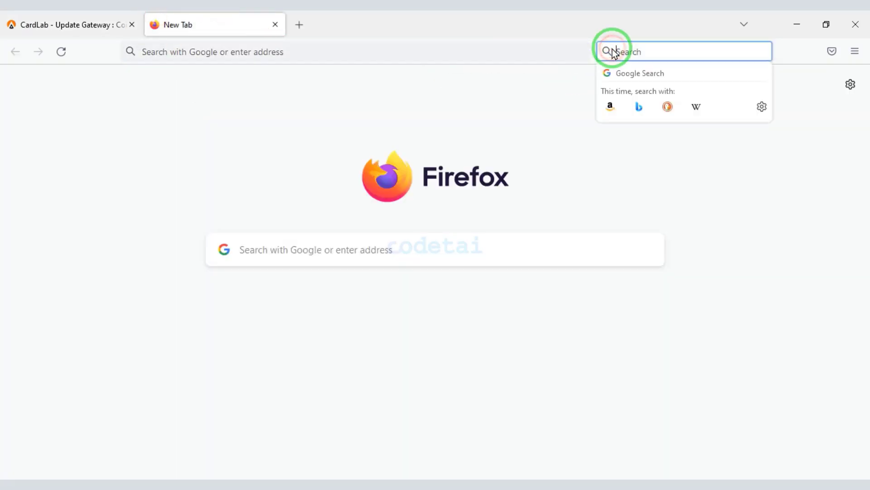
{"action": "key", "text": "ctrl+v"}
{"action": "key", "text": "Return"}
{"action": "mouse_move", "coordinate": [96, 182]}
{"action": "left_mouse_down"}
{"action": "mouse_move", "coordinate": [504, 227]}
{"action": "mouse_move", "coordinate": [506, 244]}
{"action": "left_mouse_up"}
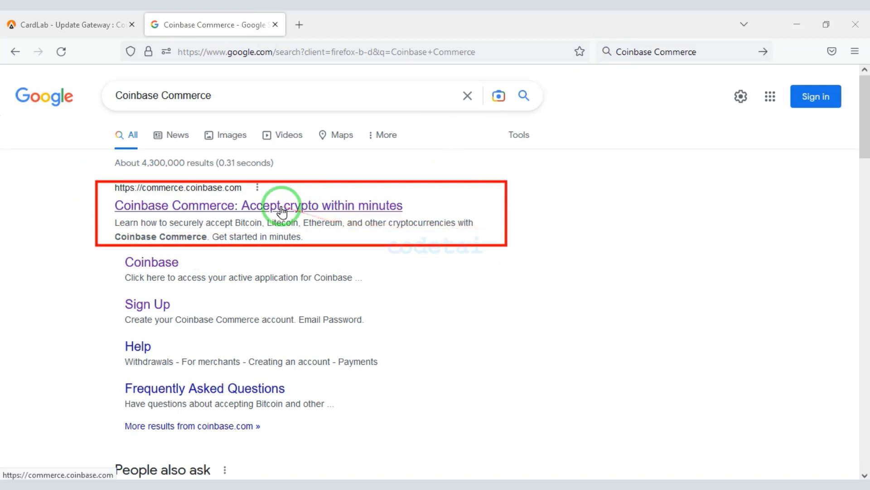
{"action": "left_click", "coordinate": [236, 203]}
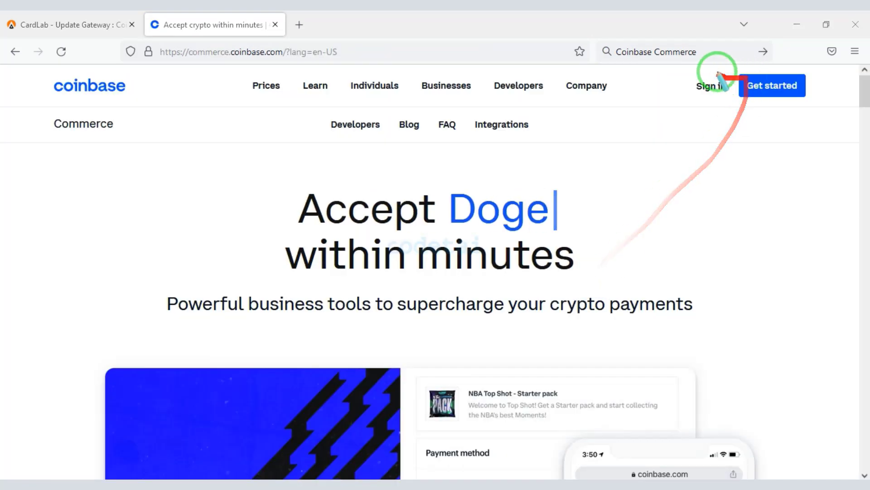
Go to the Coinbase Commerce sign-in page and fill in the saved account credentials
{"action": "mouse_move", "coordinate": [716, 69]}
{"action": "left_mouse_down"}
{"action": "mouse_move", "coordinate": [814, 90]}
{"action": "mouse_move", "coordinate": [826, 105]}
{"action": "left_mouse_up"}
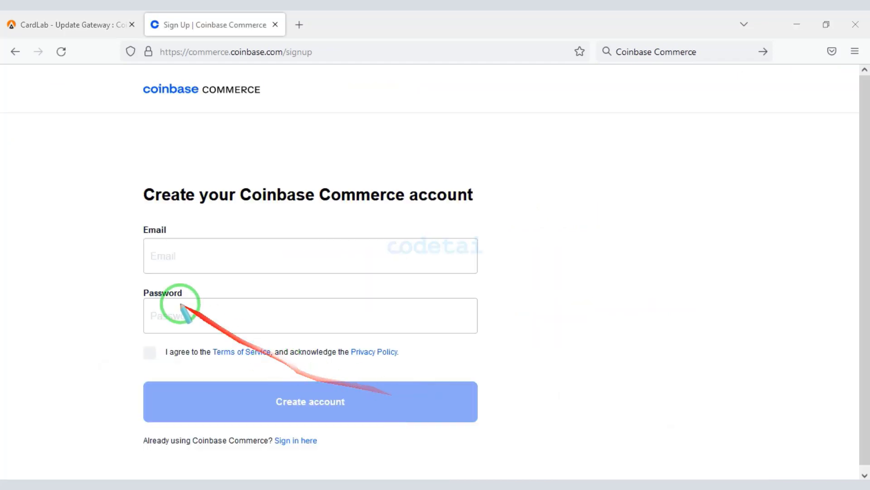
{"action": "mouse_move", "coordinate": [92, 168]}
{"action": "left_mouse_down"}
{"action": "mouse_move", "coordinate": [408, 241]}
{"action": "mouse_move", "coordinate": [530, 376]}
{"action": "mouse_move", "coordinate": [535, 427]}
{"action": "left_mouse_up"}
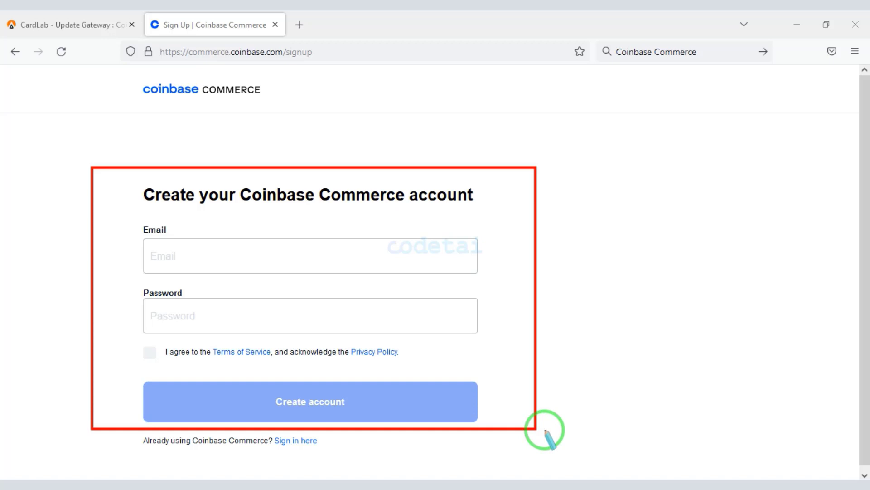
{"action": "left_click", "coordinate": [300, 440]}
{"action": "left_click", "coordinate": [375, 266]}
{"action": "left_click", "coordinate": [377, 286]}
{"action": "left_click", "coordinate": [408, 306]}
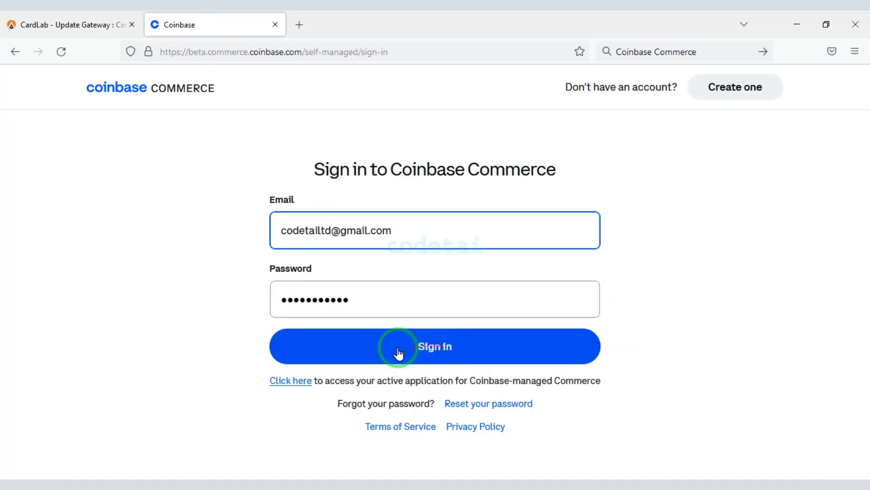
Sign in to Coinbase Commerce with the verification code and open its notification settings
{"action": "left_click", "coordinate": [461, 341]}
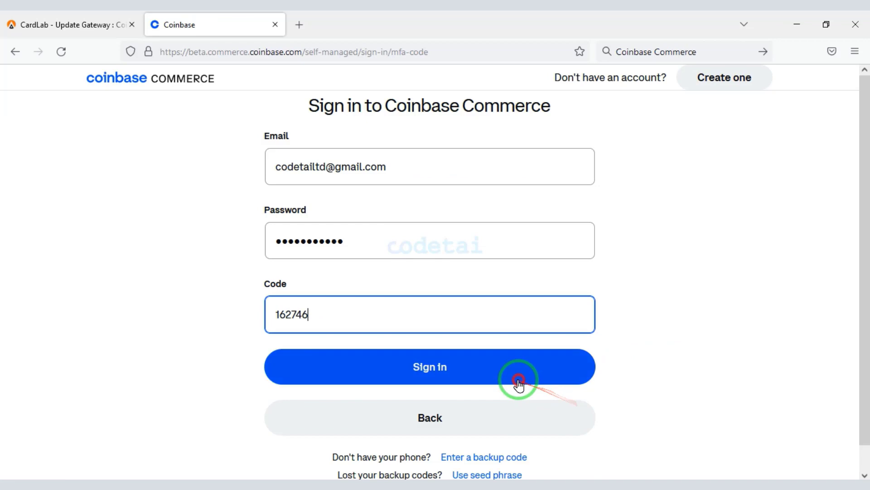
{"action": "left_click", "coordinate": [515, 376]}
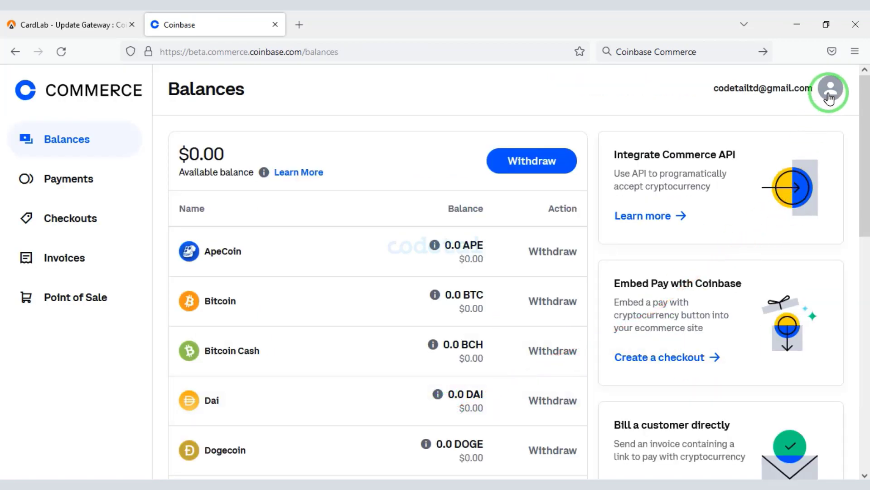
{"action": "left_click", "coordinate": [830, 93]}
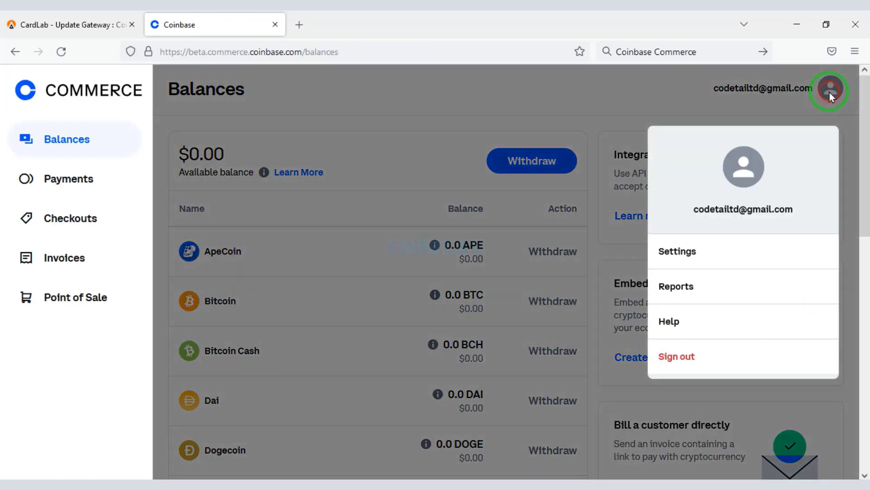
{"action": "left_click", "coordinate": [708, 265]}
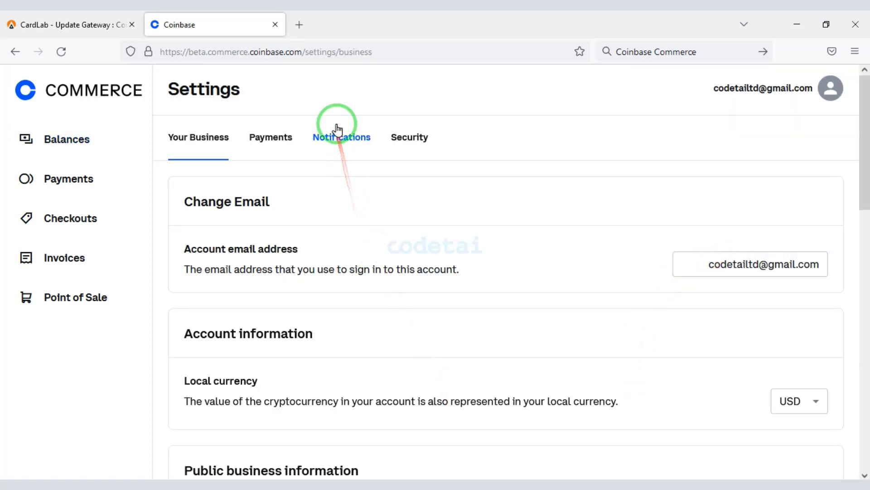
{"action": "left_click", "coordinate": [333, 144]}
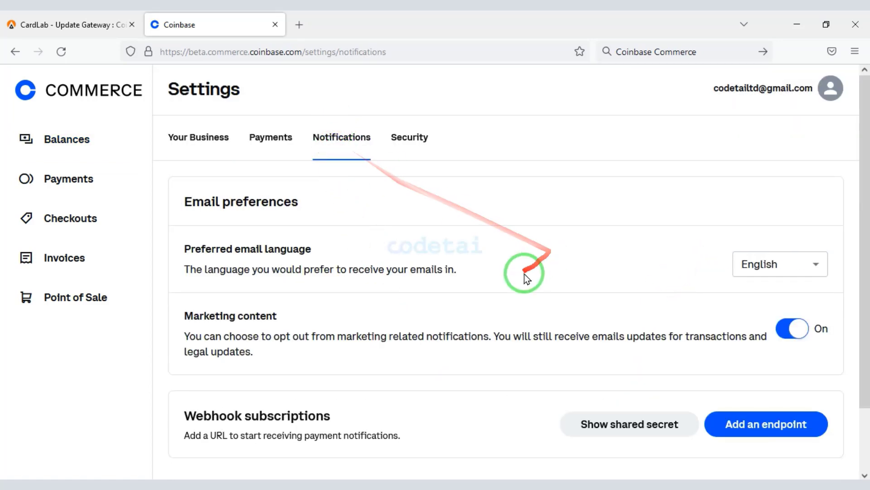
{"action": "scroll", "coordinate": [524, 291], "scroll_direction": "down", "scroll_amount": 3}
{"action": "left_click", "coordinate": [59, 25]}
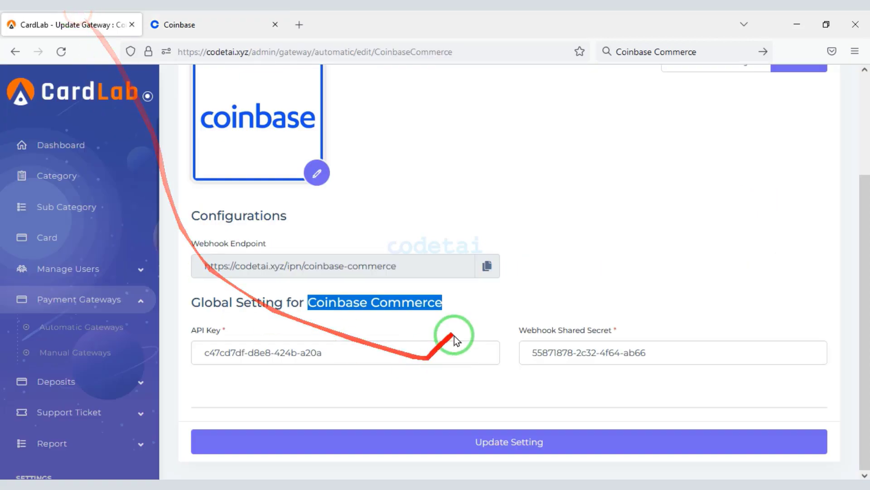
{"action": "left_click", "coordinate": [487, 266]}
{"action": "left_click", "coordinate": [195, 24]}
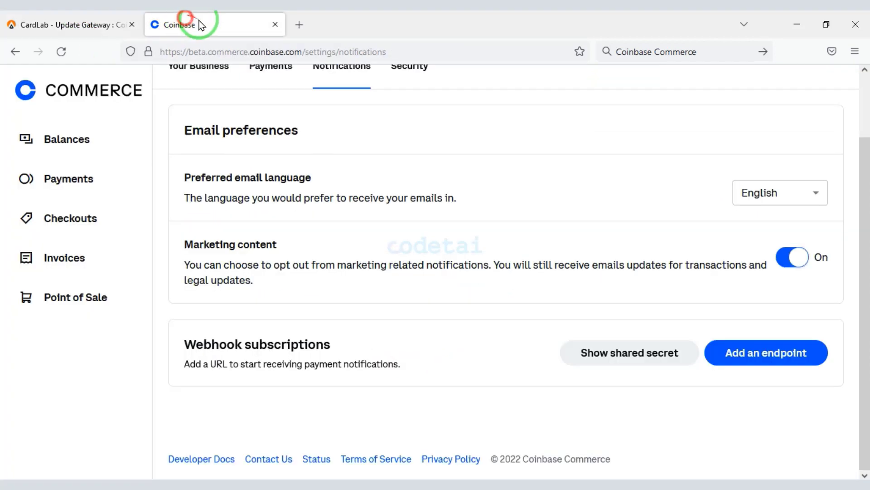
{"action": "left_click", "coordinate": [761, 358]}
{"action": "left_click", "coordinate": [454, 190]}
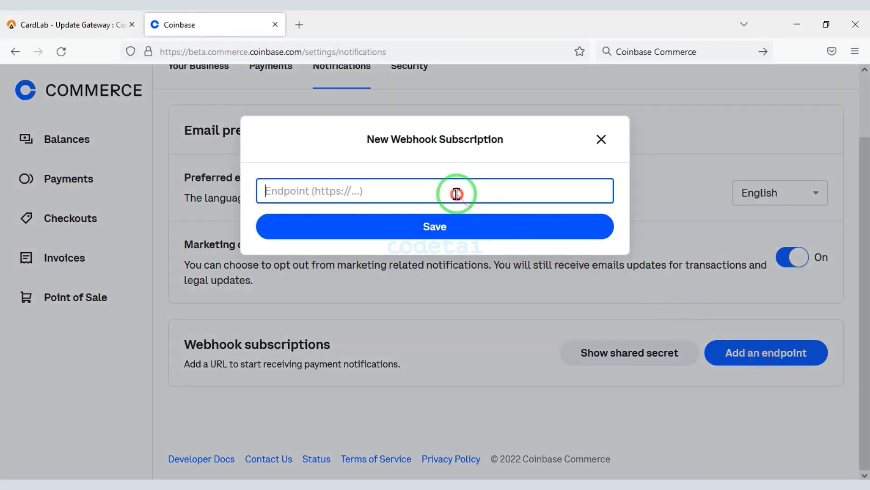
{"action": "key", "text": "ctrl+v"}
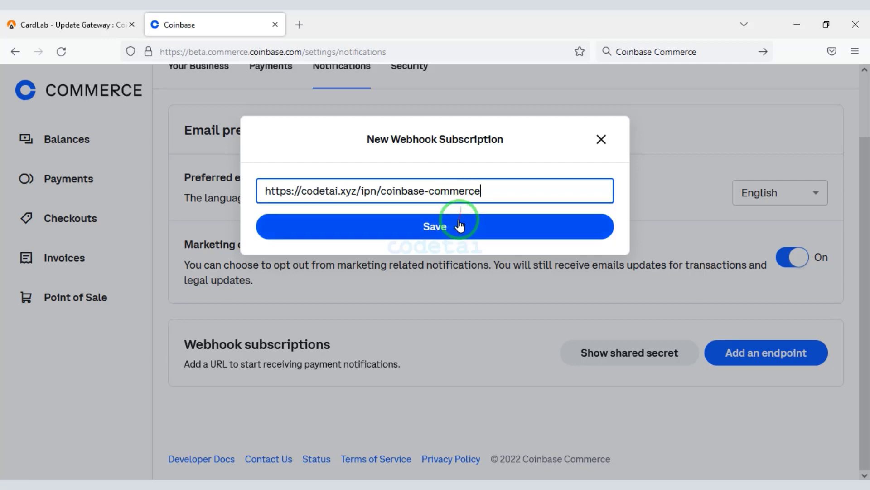
{"action": "left_click", "coordinate": [459, 225]}
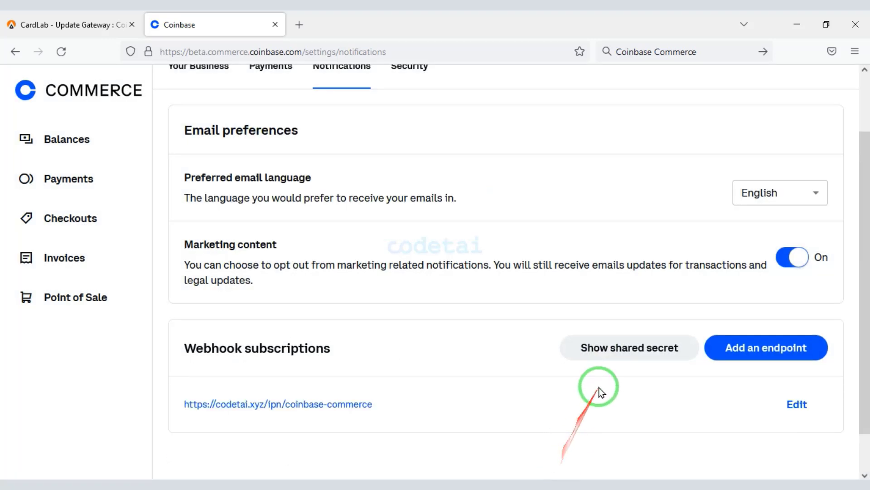
Copy the webhook shared secret into CardLab's Webhook Shared Secret field
{"action": "left_click", "coordinate": [623, 354]}
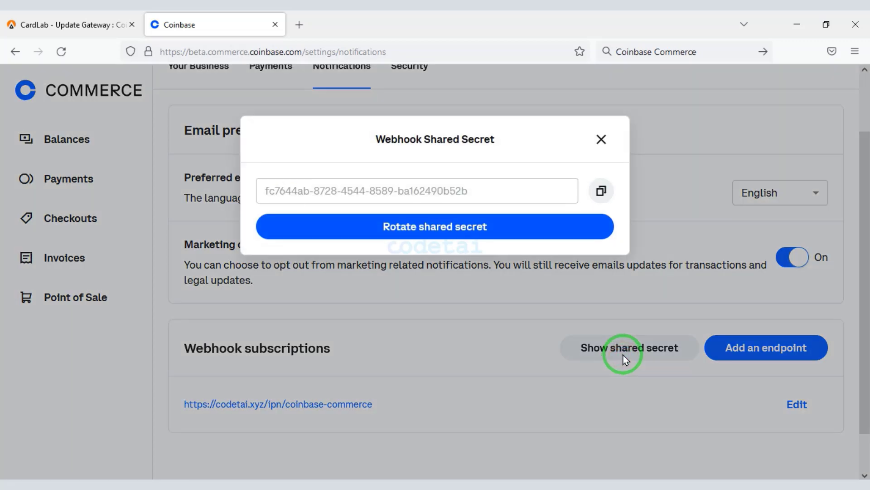
{"action": "left_click", "coordinate": [601, 195]}
{"action": "left_click", "coordinate": [75, 24]}
{"action": "left_click_drag", "start_coordinate": [676, 352], "coordinate": [513, 355]}
{"action": "key", "text": "BackSpace"}
{"action": "key", "text": "ctrl+v"}
Copy the Coinbase Commerce API key from the Security settings
{"action": "left_click", "coordinate": [269, 15]}
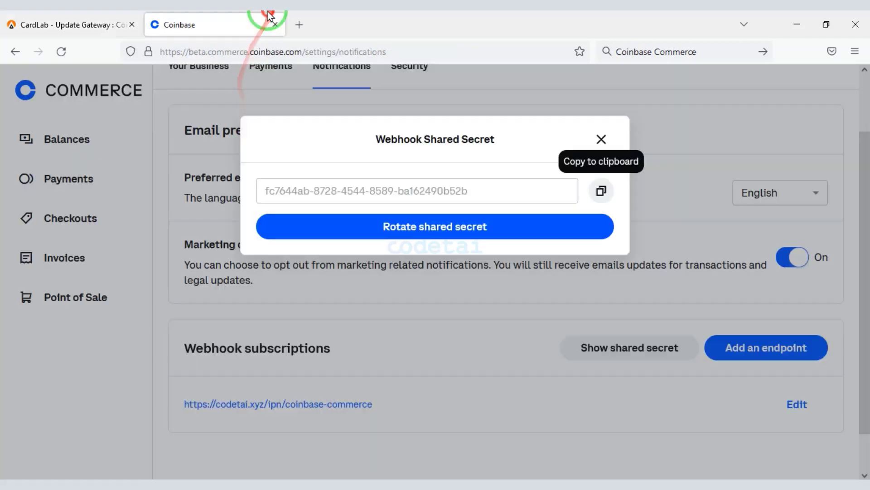
{"action": "left_click", "coordinate": [601, 139]}
{"action": "scroll", "coordinate": [607, 222], "scroll_direction": "up", "scroll_amount": 2}
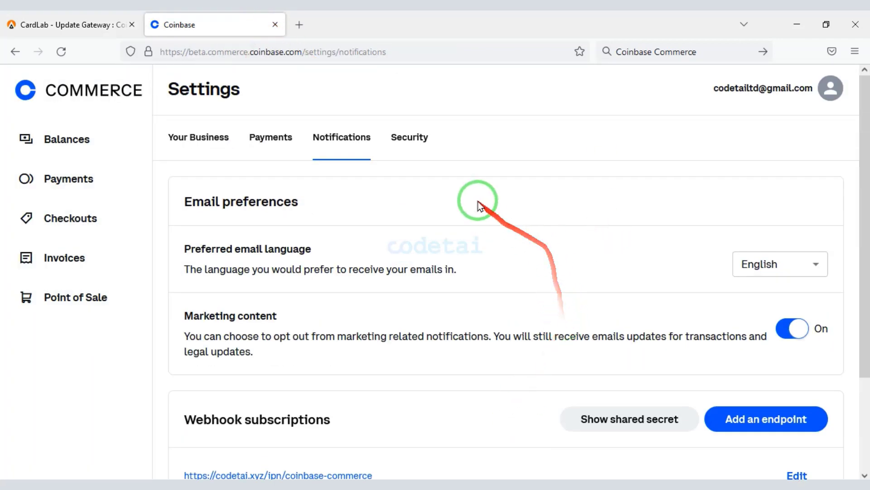
{"action": "left_click", "coordinate": [410, 144]}
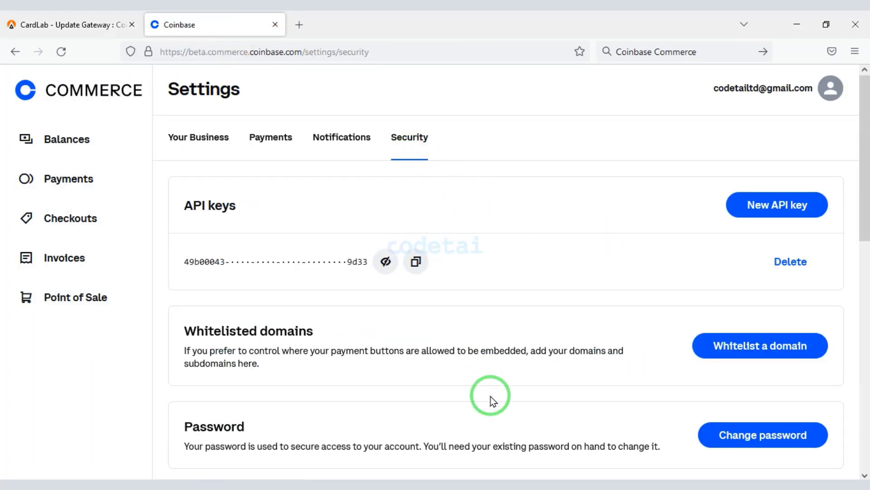
{"action": "left_click", "coordinate": [416, 261]}
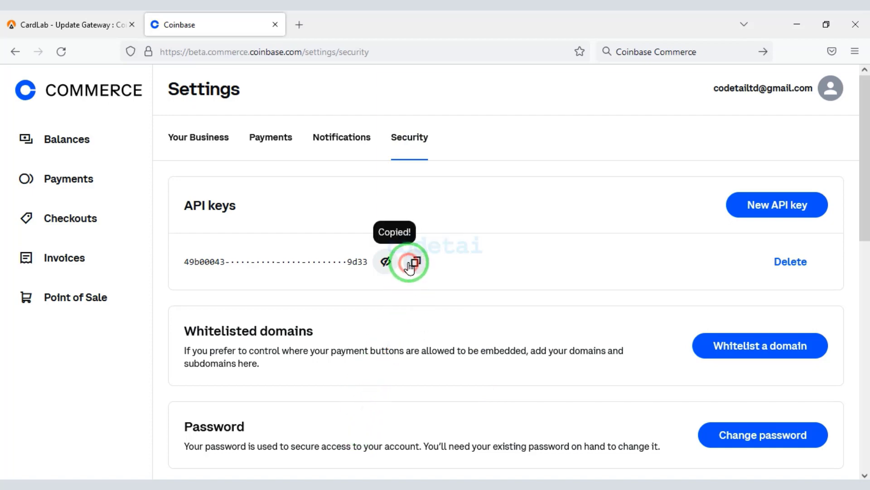
{"action": "left_click", "coordinate": [109, 27]}
Paste the new API key into CardLab's Coinbase Commerce gateway and save the settings
{"action": "left_click_drag", "start_coordinate": [355, 353], "coordinate": [169, 350]}
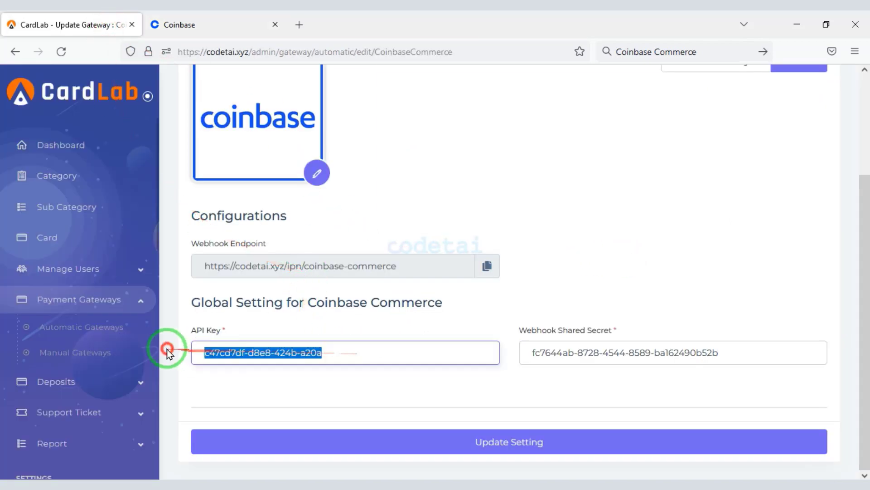
{"action": "key", "text": "ctrl+v"}
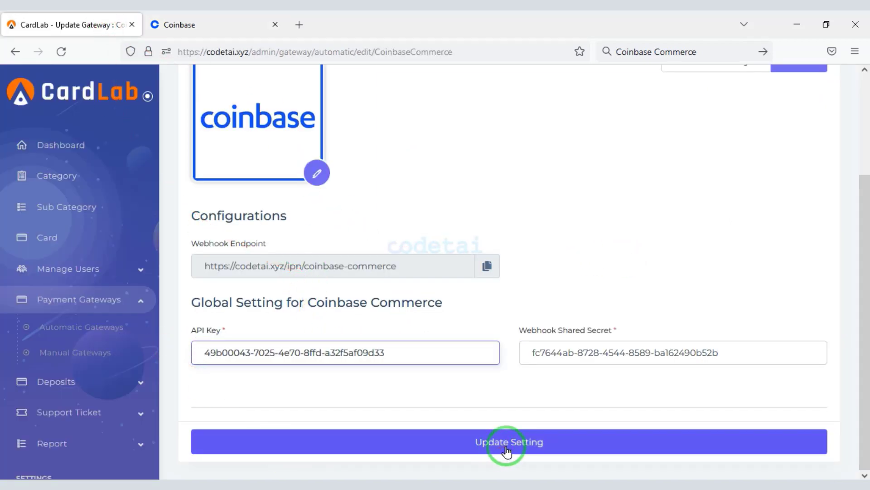
{"action": "left_click", "coordinate": [507, 448]}
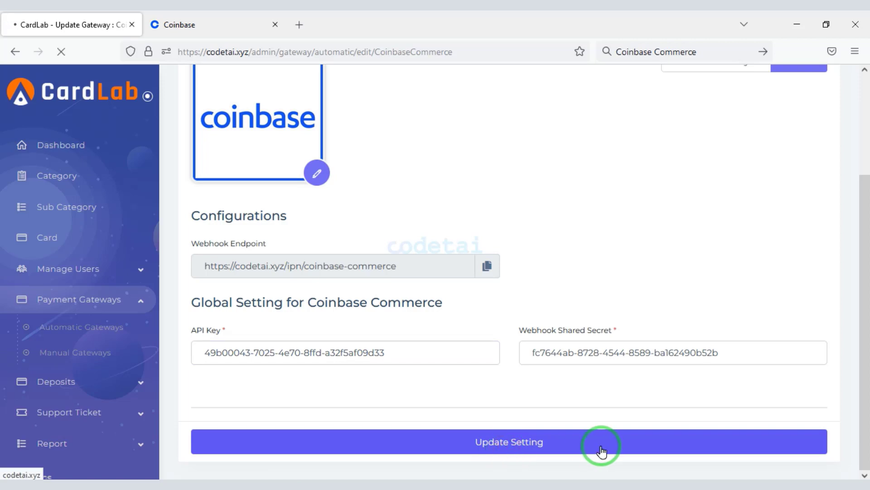
Open the Automatic Gateways list and scroll through the gateway table
{"action": "left_click", "coordinate": [81, 326]}
{"action": "scroll", "coordinate": [572, 429], "scroll_direction": "down", "scroll_amount": 3}
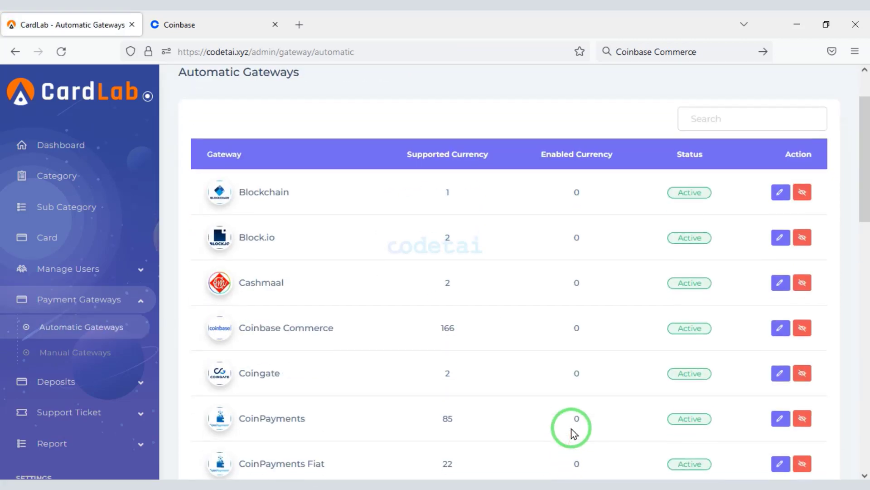
{"action": "scroll", "coordinate": [525, 369], "scroll_direction": "down", "scroll_amount": 10}
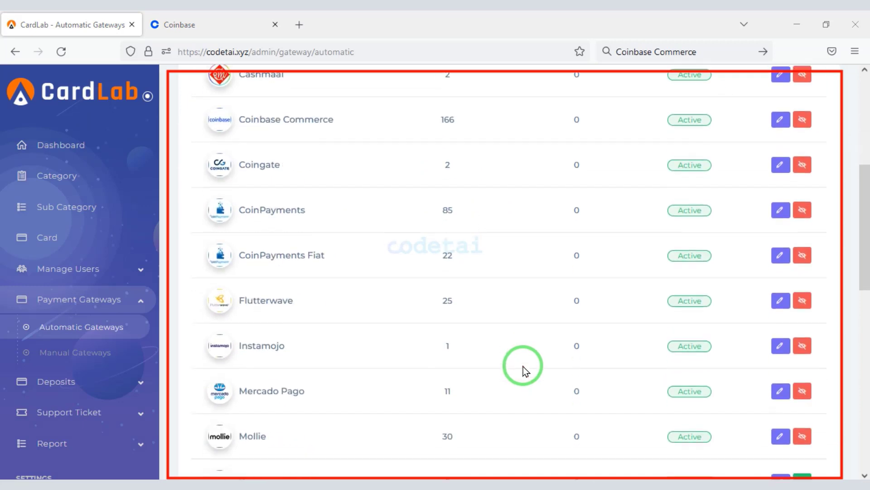
{"action": "scroll", "coordinate": [433, 417], "scroll_direction": "down", "scroll_amount": 5}
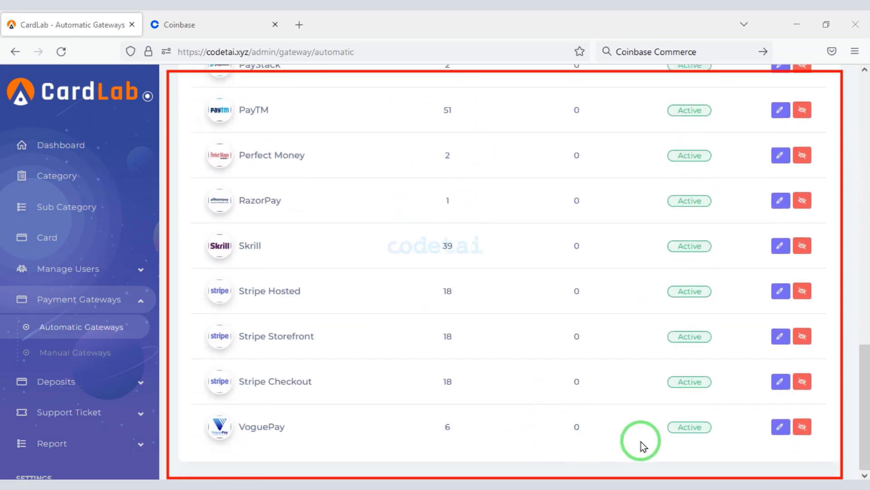
{"action": "scroll", "coordinate": [641, 443], "scroll_direction": "up", "scroll_amount": 10}
{"action": "scroll", "coordinate": [627, 330], "scroll_direction": "up", "scroll_amount": 5}
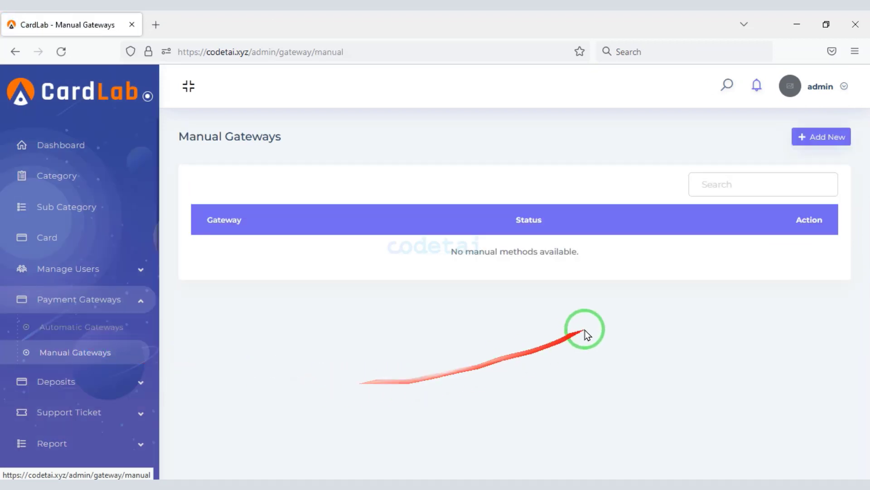
Start a new manual gateway and set the bank wire image as its logo
{"action": "left_click", "coordinate": [811, 141]}
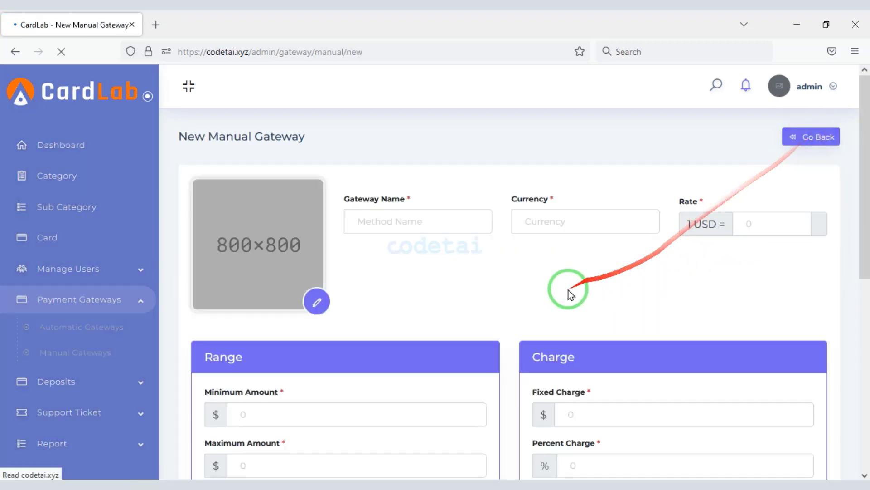
{"action": "scroll", "coordinate": [526, 331], "scroll_direction": "down", "scroll_amount": 3}
{"action": "scroll", "coordinate": [525, 333], "scroll_direction": "down", "scroll_amount": 5}
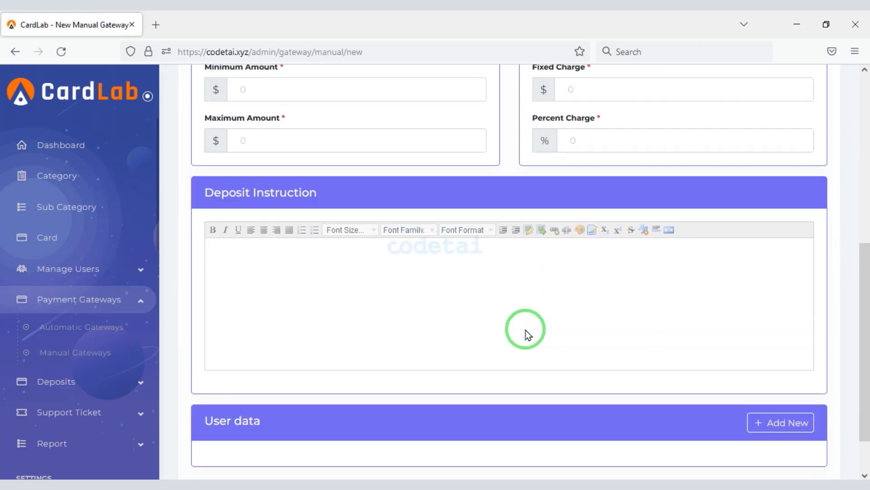
{"action": "scroll", "coordinate": [548, 406], "scroll_direction": "up", "scroll_amount": 8}
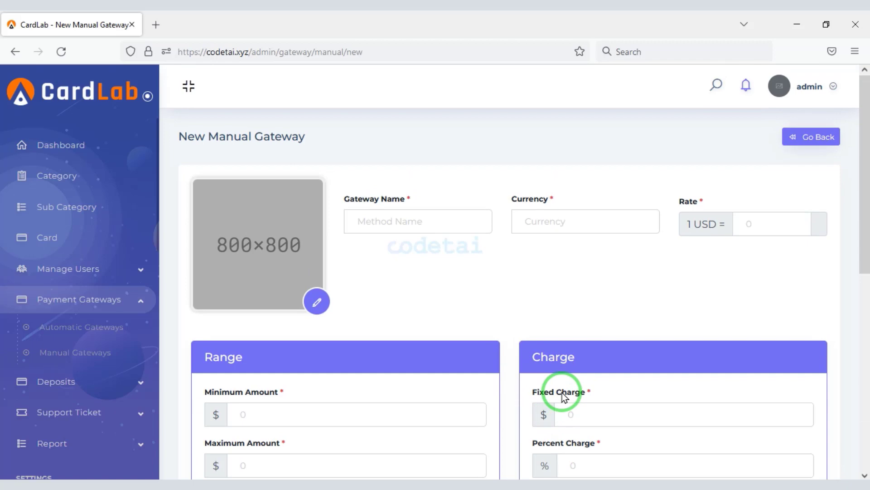
{"action": "left_click", "coordinate": [317, 301]}
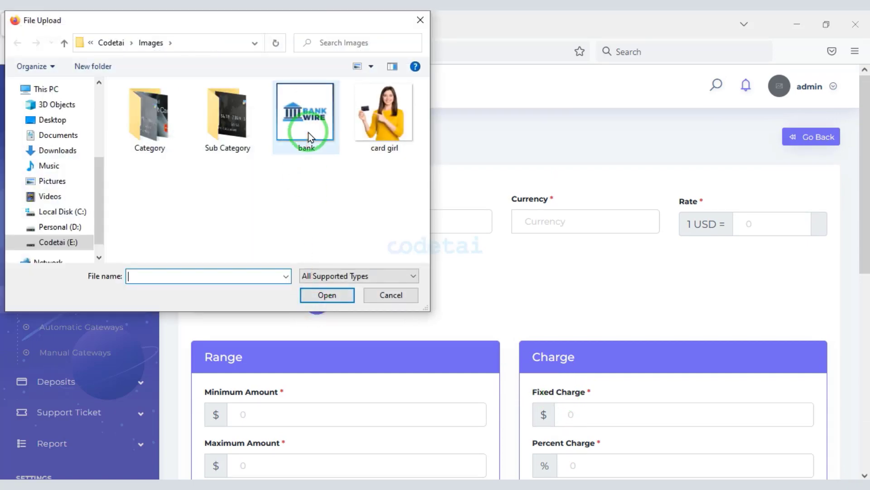
{"action": "left_click", "coordinate": [301, 128]}
{"action": "left_click", "coordinate": [317, 295]}
Name the gateway Bank Wire with currency USD and exchange rate 1
{"action": "left_click", "coordinate": [392, 223]}
{"action": "type", "text": "Ban"}
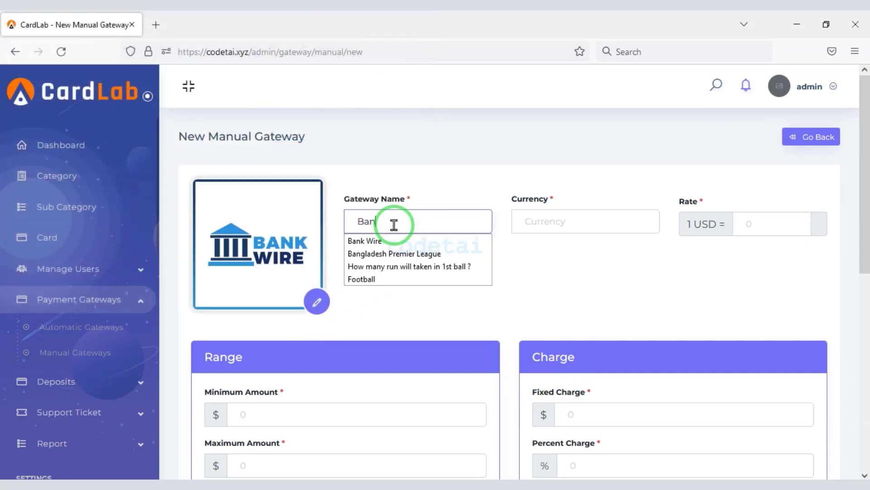
{"action": "type", "text": "k Wire"}
{"action": "left_click", "coordinate": [538, 226]}
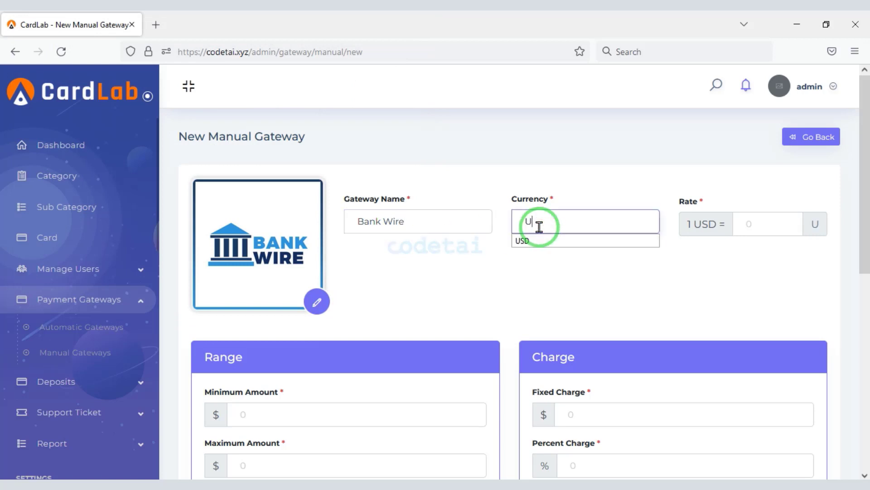
{"action": "type", "text": "USD"}
{"action": "left_click", "coordinate": [764, 220]}
{"action": "type", "text": "1"}
Set deposit limits 10 to 5000, fixed charge 5 and percent charge 1
{"action": "scroll", "coordinate": [626, 336], "scroll_direction": "down", "scroll_amount": 4}
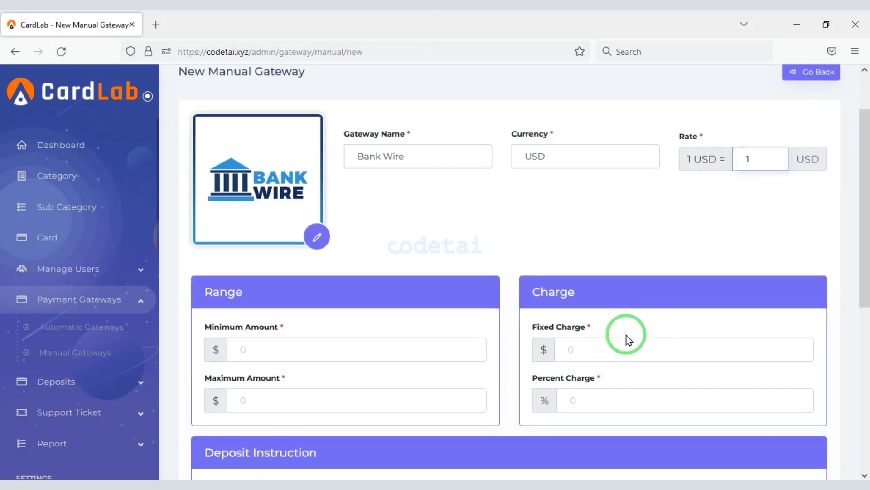
{"action": "left_click", "coordinate": [282, 217]}
{"action": "type", "text": "10"}
{"action": "left_click", "coordinate": [598, 218]}
{"action": "type", "text": "5"}
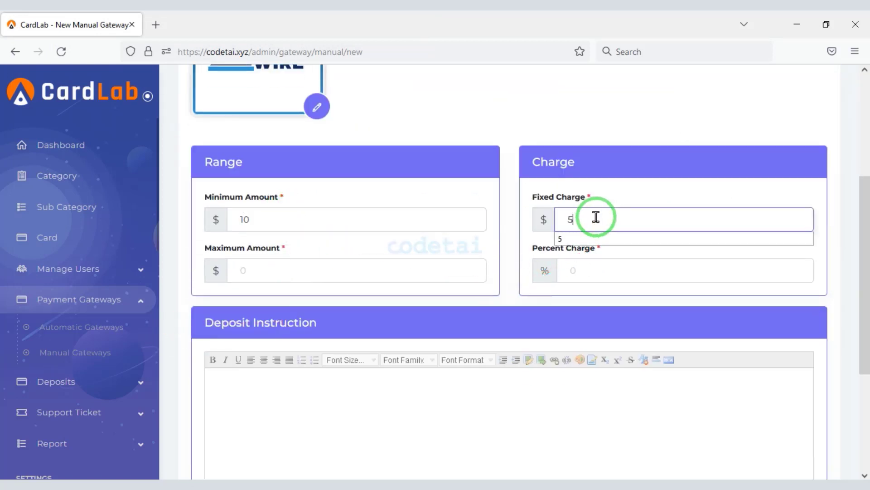
{"action": "left_click", "coordinate": [352, 275]}
{"action": "type", "text": "5000"}
{"action": "left_click", "coordinate": [627, 270]}
{"action": "type", "text": "1"}
Paste the bank details as deposit instructions and add two user data rows
{"action": "scroll", "coordinate": [564, 320], "scroll_direction": "down", "scroll_amount": 4}
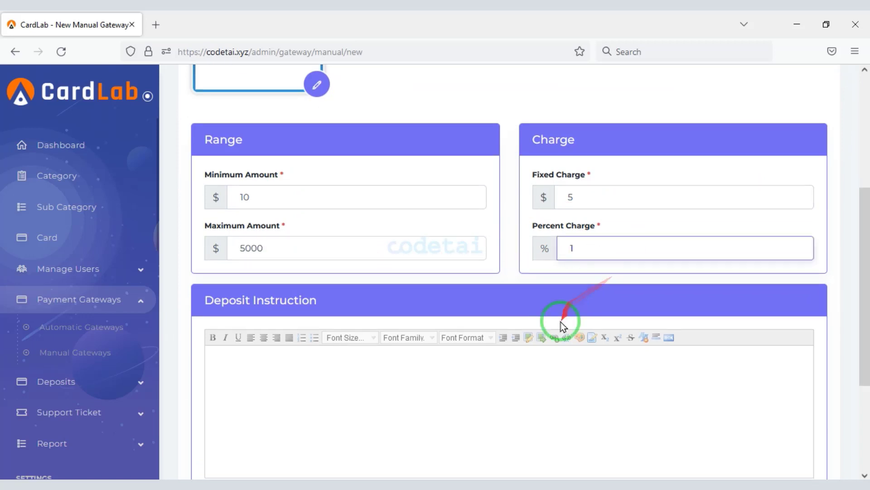
{"action": "left_click", "coordinate": [406, 275]}
{"action": "key", "text": "ctrl+v"}
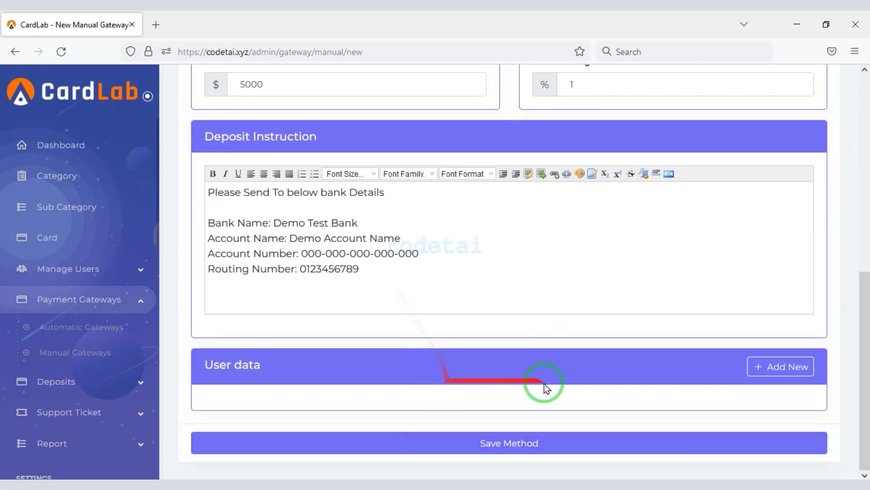
{"action": "double_click", "coordinate": [803, 363]}
{"action": "scroll", "coordinate": [336, 438], "scroll_direction": "down", "scroll_amount": 2}
Define Transaction Number as a text field and Screenshot as a file upload, then save
{"action": "left_click", "coordinate": [281, 338]}
{"action": "type", "text": "Transaction Number"}
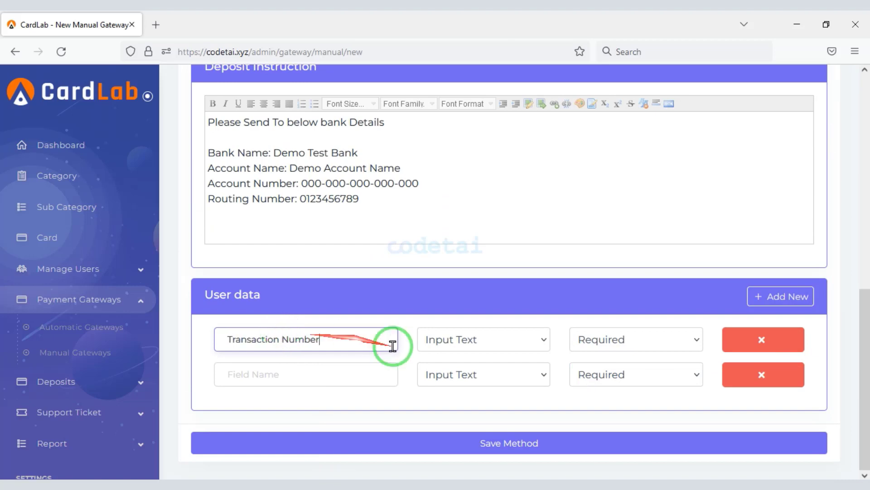
{"action": "left_click", "coordinate": [480, 340]}
{"action": "left_click", "coordinate": [487, 361]}
{"action": "left_click", "coordinate": [287, 364]}
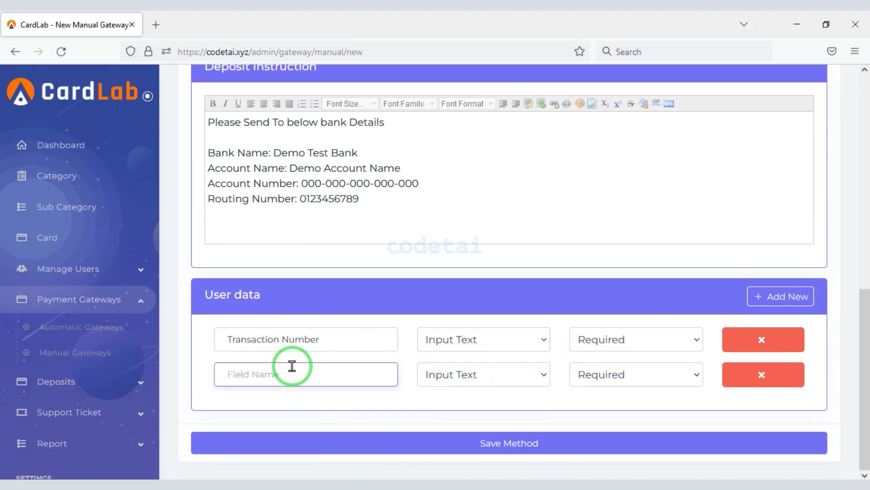
{"action": "type", "text": "Screenshot"}
{"action": "left_click", "coordinate": [476, 374]}
{"action": "left_click", "coordinate": [460, 435]}
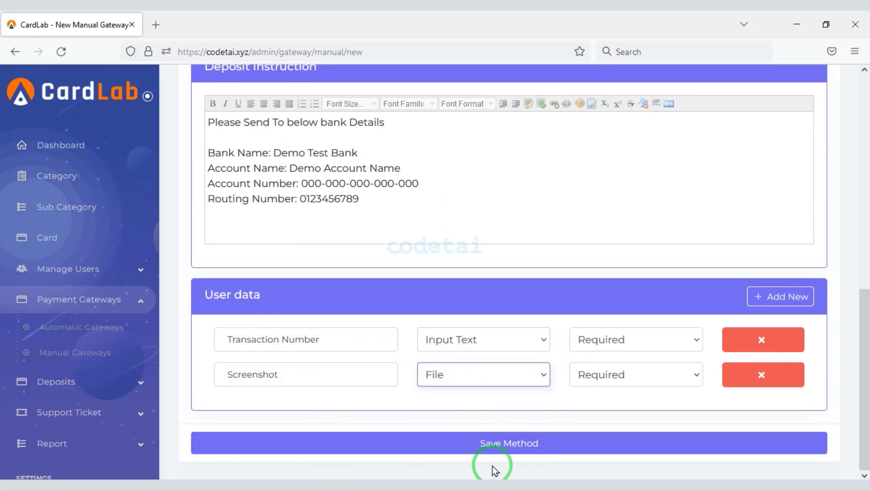
{"action": "left_click", "coordinate": [494, 448]}
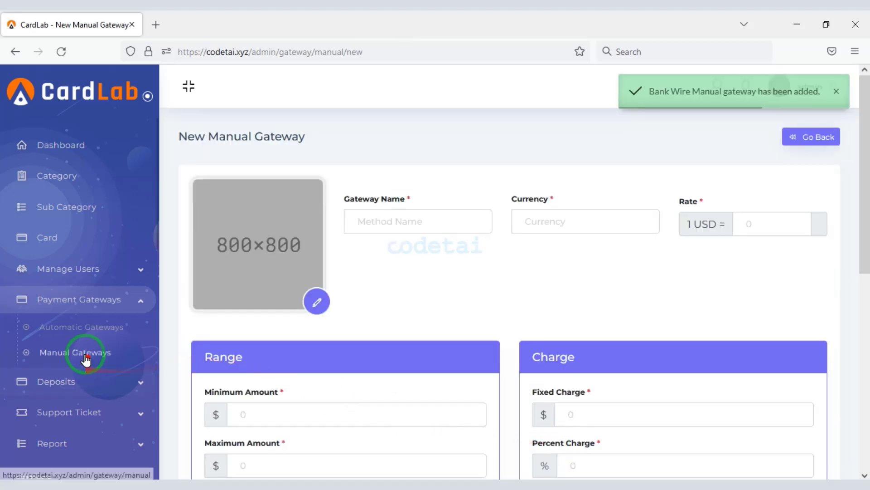
{"action": "left_click", "coordinate": [83, 356]}
Activate the Bank Wire manual gateway and confirm in the modal
{"action": "left_click_drag", "start_coordinate": [187, 240], "coordinate": [840, 292]}
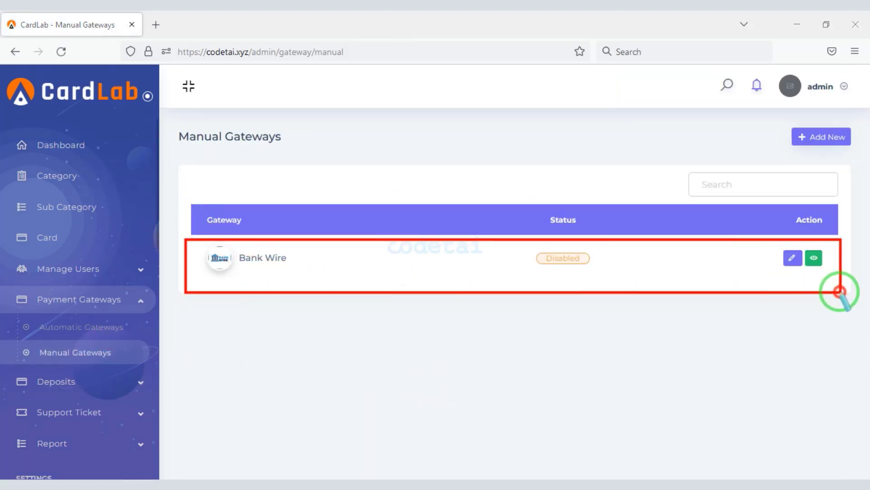
{"action": "left_click", "coordinate": [812, 267]}
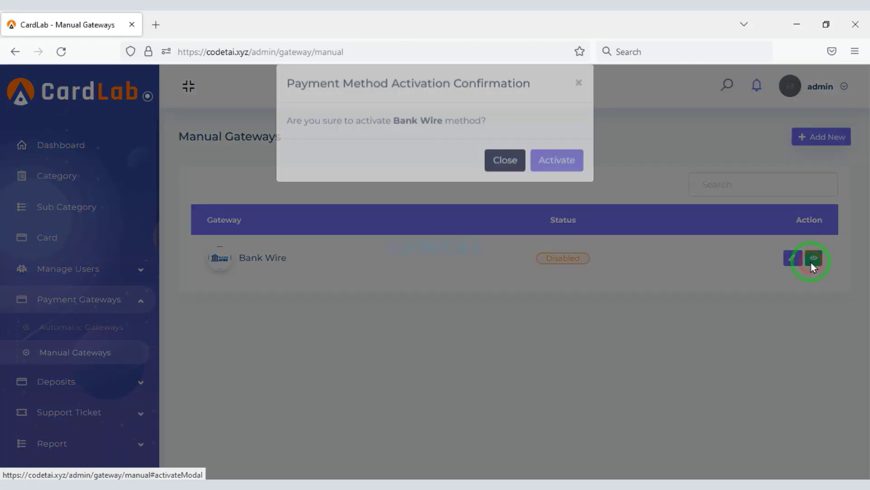
{"action": "left_click", "coordinate": [559, 186]}
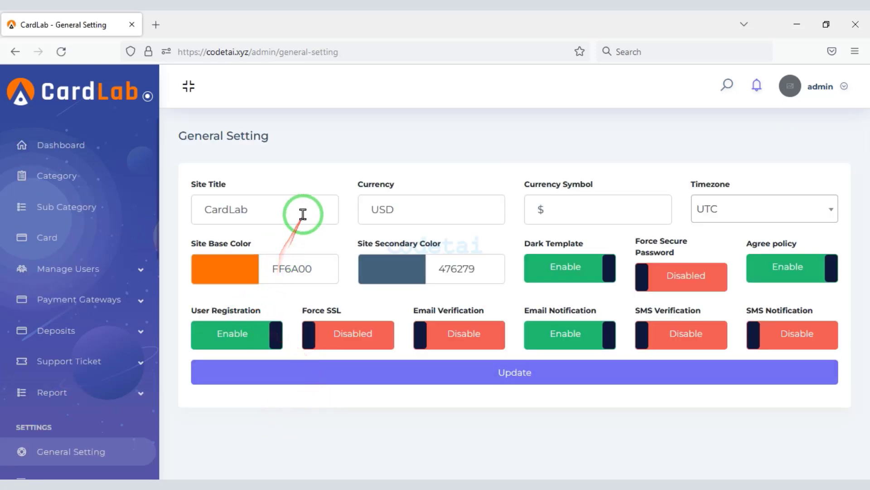
Set the site title to Codetai and the secondary colour to 00611d
{"action": "left_click_drag", "start_coordinate": [303, 214], "coordinate": [204, 209]}
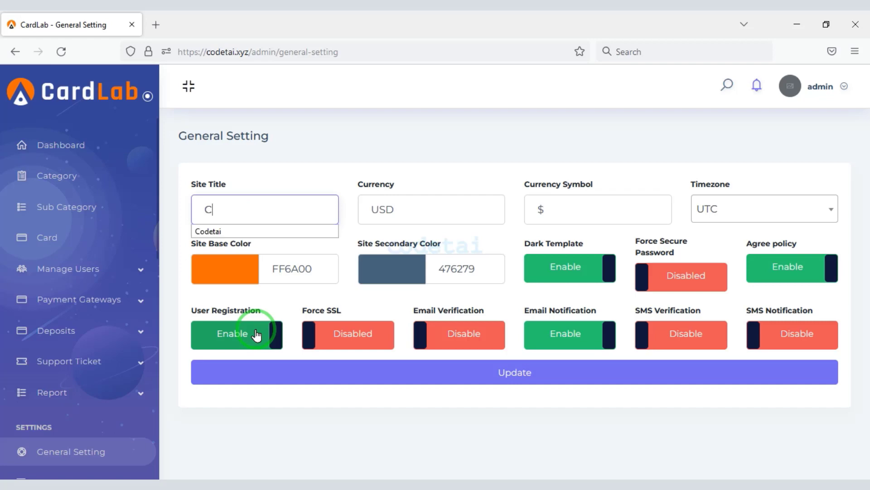
{"action": "left_click", "coordinate": [225, 269]}
{"action": "mouse_move", "coordinate": [303, 309]}
{"action": "left_mouse_down"}
{"action": "mouse_move", "coordinate": [274, 311]}
{"action": "mouse_move", "coordinate": [290, 298]}
{"action": "left_mouse_up"}
{"action": "left_click", "coordinate": [414, 267]}
{"action": "left_click_drag", "start_coordinate": [465, 325], "coordinate": [451, 344]}
{"action": "left_click", "coordinate": [468, 328]}
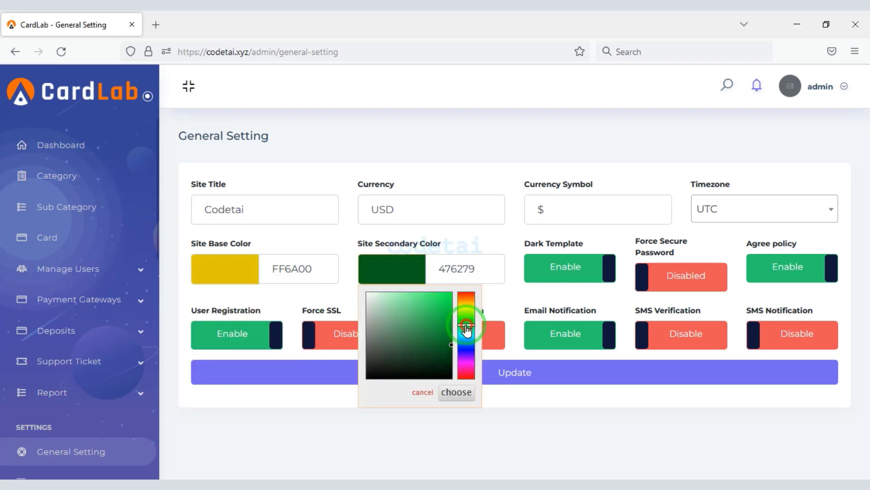
{"action": "left_click", "coordinate": [458, 392]}
Turn on Force Secure Password and Force SSL, then update the general settings
{"action": "left_click_drag", "start_coordinate": [621, 235], "coordinate": [733, 299]}
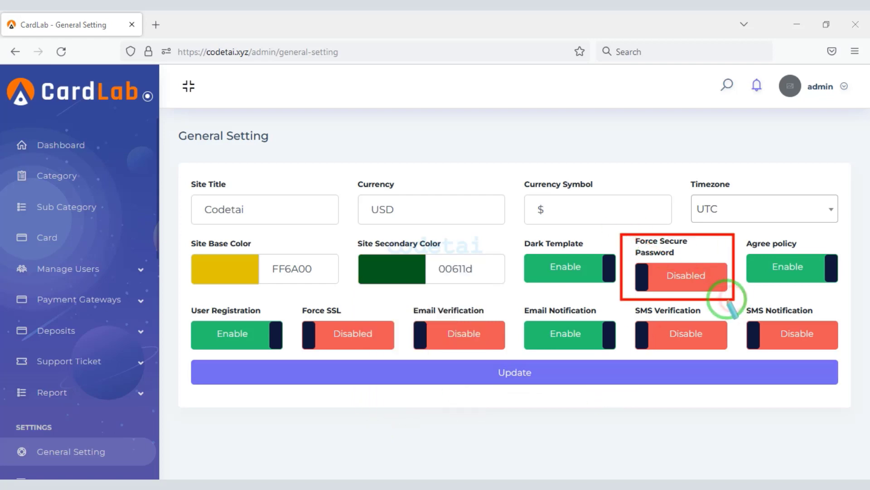
{"action": "left_click", "coordinate": [683, 274]}
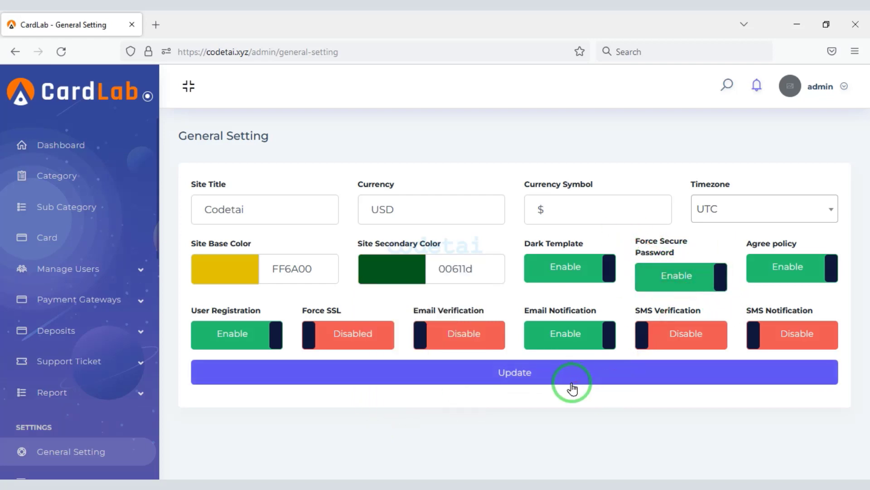
{"action": "left_click", "coordinate": [338, 336]}
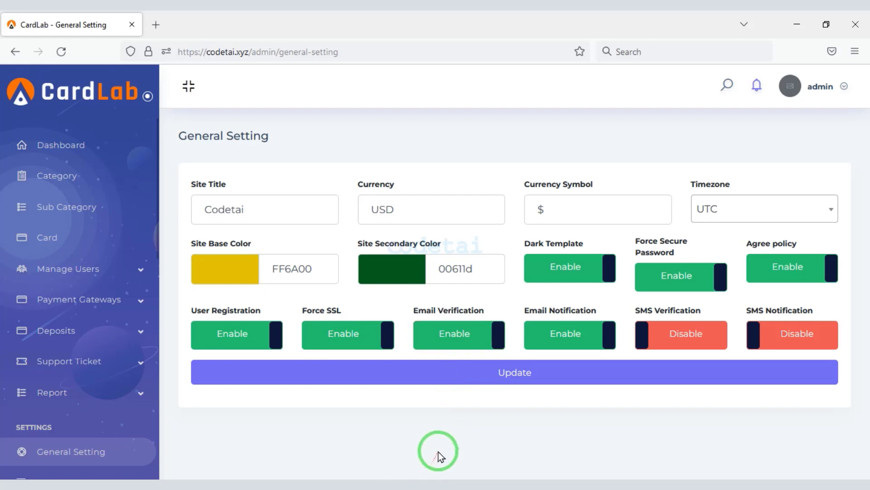
{"action": "left_click", "coordinate": [517, 375]}
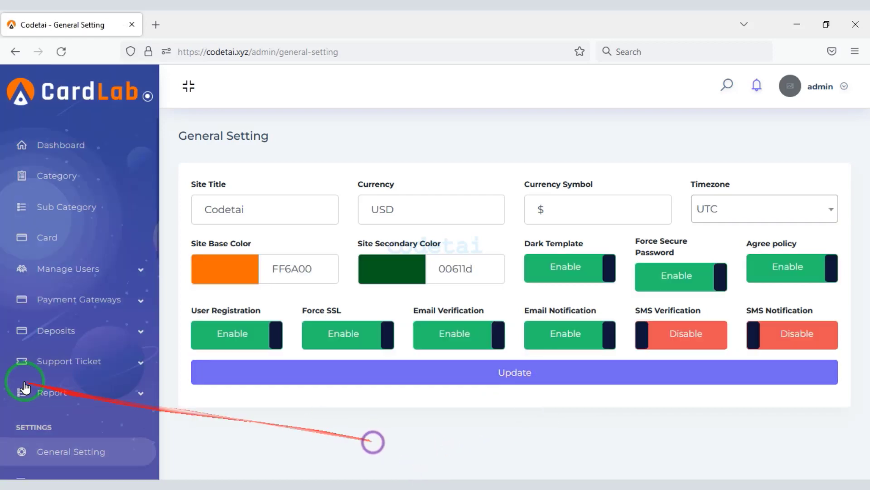
{"action": "scroll", "coordinate": [36, 390], "scroll_direction": "down", "scroll_amount": 3}
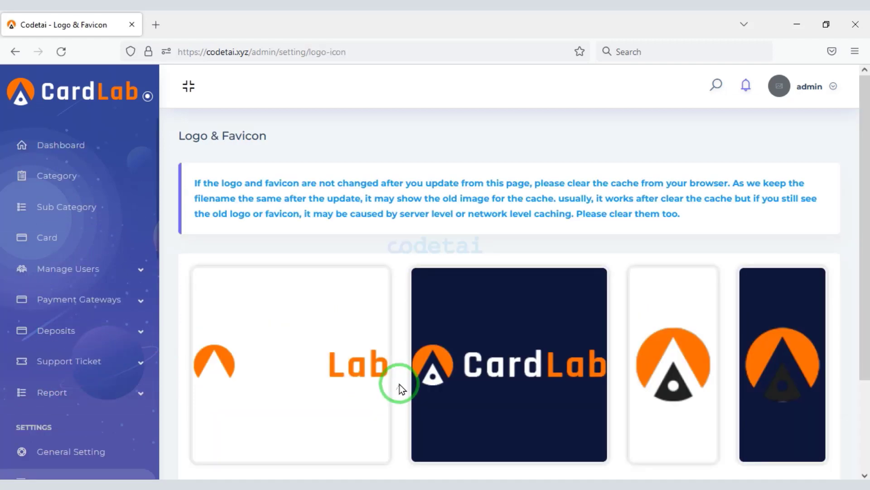
Upload the codetai logo, dark logo and co icon favicon, save, then view codetai.xyz
{"action": "scroll", "coordinate": [363, 399], "scroll_direction": "down", "scroll_amount": 2}
{"action": "left_click", "coordinate": [347, 396]}
{"action": "double_click", "coordinate": [170, 116]}
{"action": "double_click", "coordinate": [194, 138]}
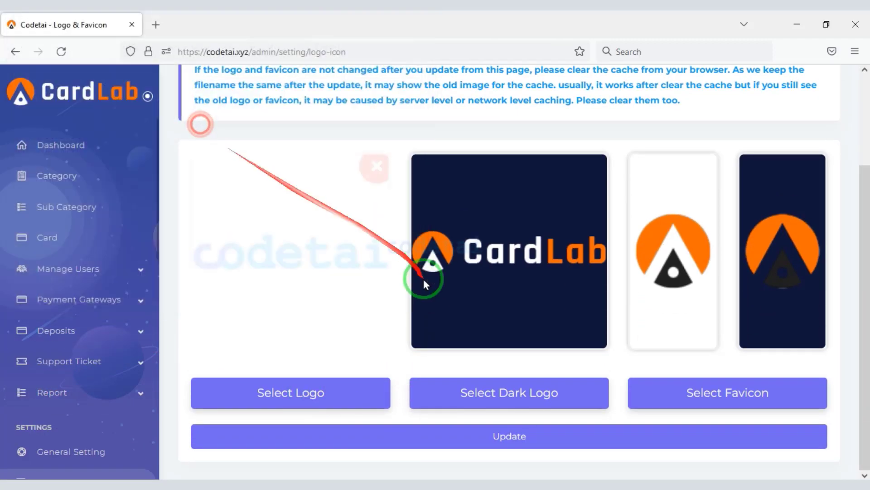
{"action": "left_click", "coordinate": [460, 383]}
{"action": "double_click", "coordinate": [224, 136]}
{"action": "left_click", "coordinate": [729, 390]}
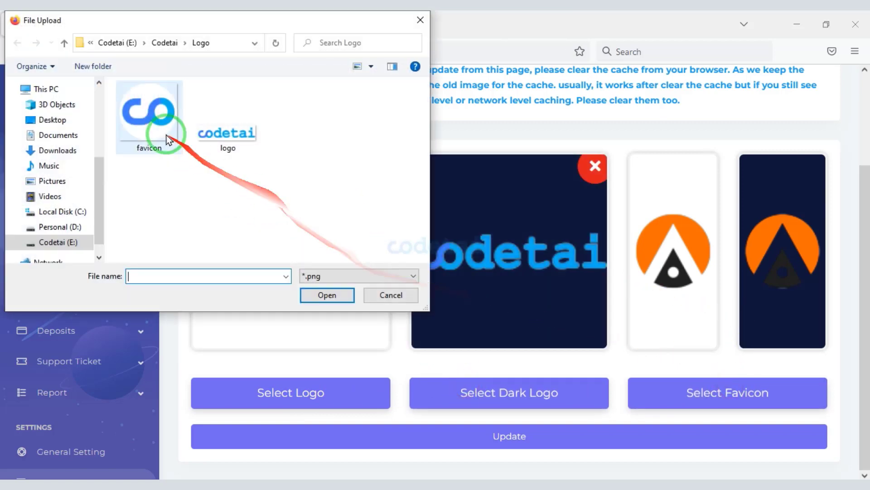
{"action": "double_click", "coordinate": [154, 111]}
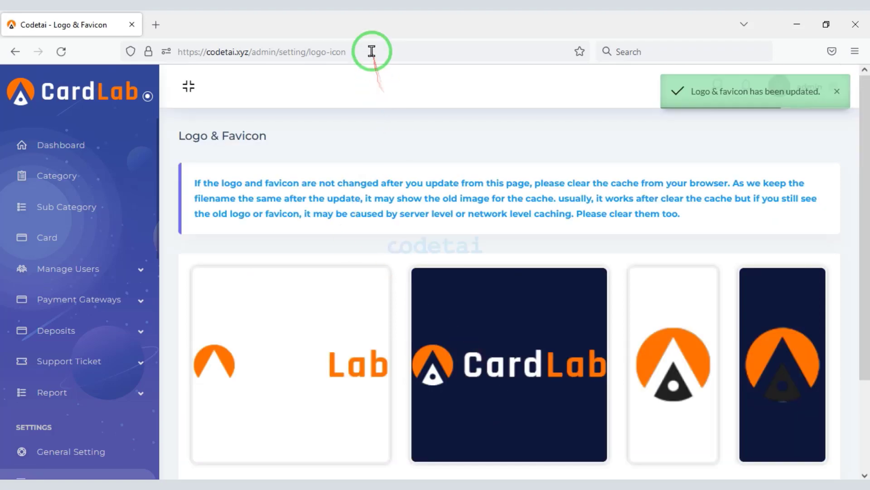
{"action": "left_click", "coordinate": [368, 53]}
{"action": "type", "text": "codetai.xyz"}
{"action": "left_click", "coordinate": [250, 86]}
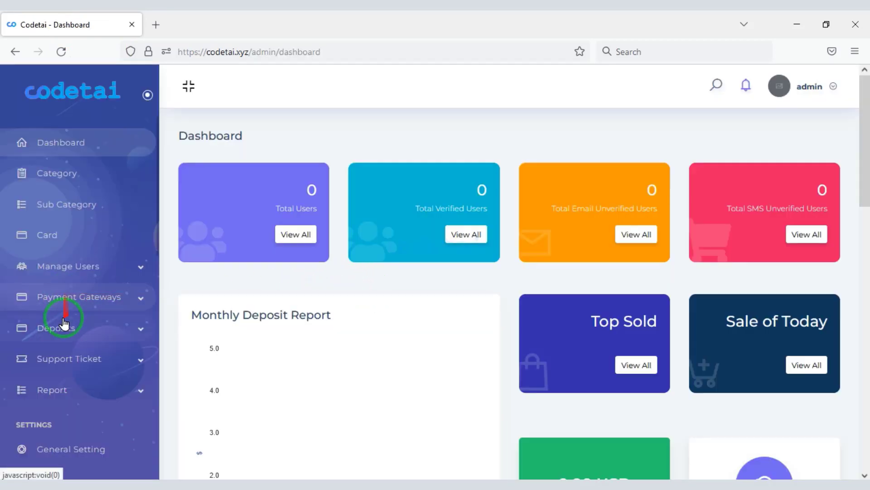
Open the Tawk.to extension's configuration and copy the name Tawk.to from its title
{"action": "scroll", "coordinate": [63, 323], "scroll_direction": "down", "scroll_amount": 3}
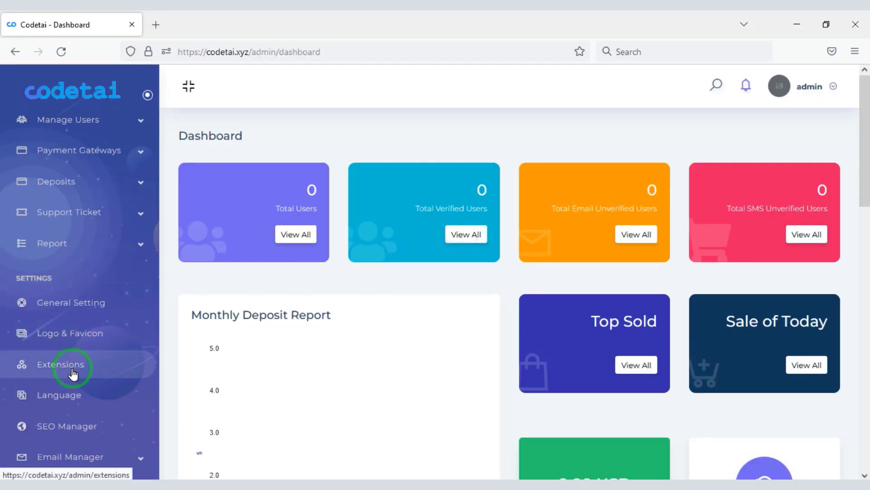
{"action": "left_click", "coordinate": [80, 368]}
{"action": "mouse_move", "coordinate": [199, 237]}
{"action": "left_mouse_down"}
{"action": "mouse_move", "coordinate": [363, 267]}
{"action": "mouse_move", "coordinate": [752, 273]}
{"action": "mouse_move", "coordinate": [818, 295]}
{"action": "mouse_move", "coordinate": [818, 278]}
{"action": "left_mouse_up"}
{"action": "left_click", "coordinate": [754, 259]}
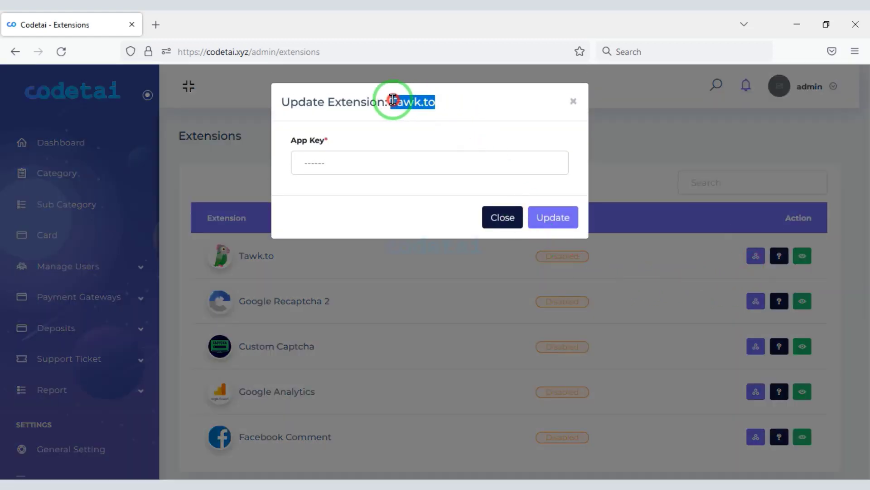
{"action": "right_click", "coordinate": [393, 99]}
{"action": "left_click", "coordinate": [414, 235]}
Search the web for Tawk.to and open the official tawk.to website
{"action": "left_click", "coordinate": [156, 24]}
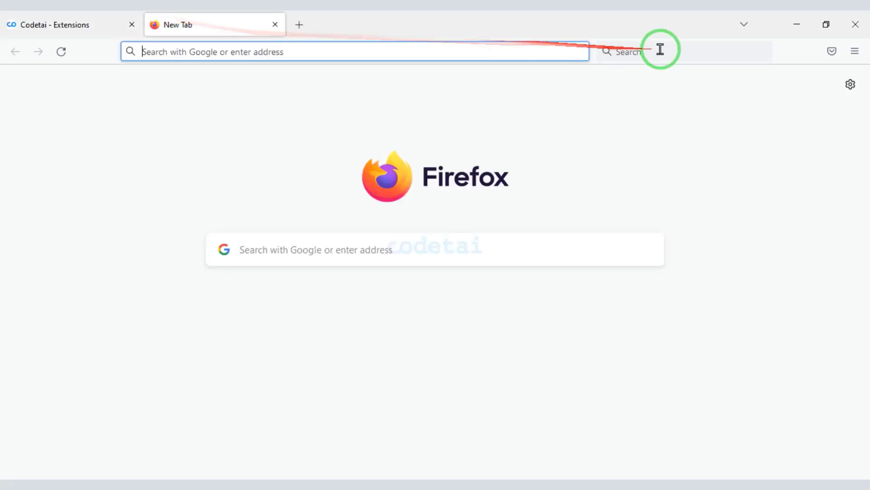
{"action": "left_click", "coordinate": [661, 49]}
{"action": "key", "text": "ctrl+v"}
{"action": "key", "text": "Return"}
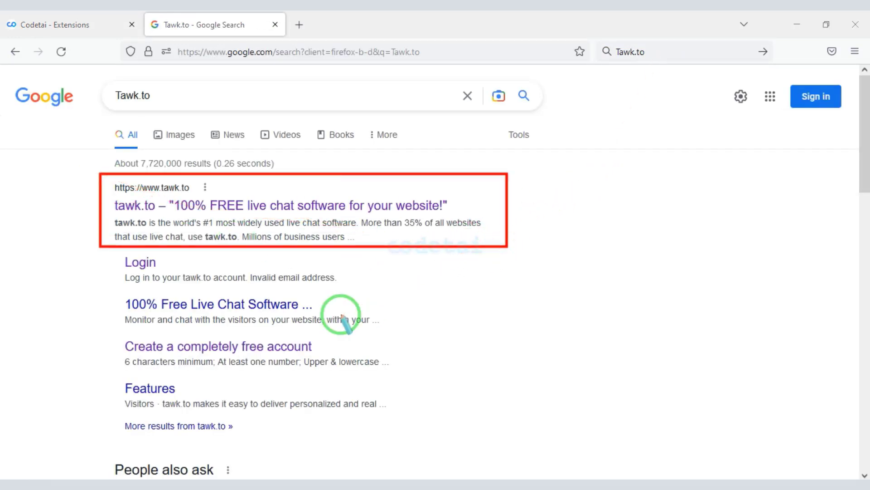
{"action": "left_click", "coordinate": [185, 206]}
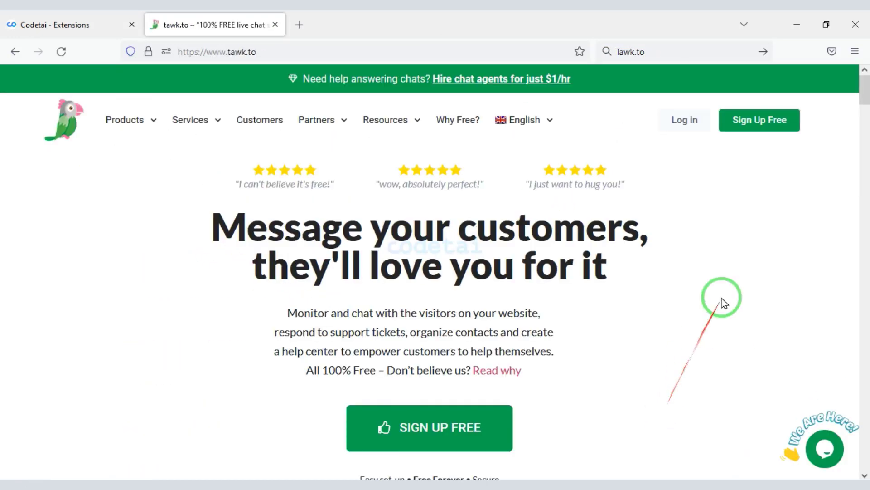
Sign up for a free tawk.to account with a full name, temporary e-mail and password
{"action": "left_click", "coordinate": [765, 128]}
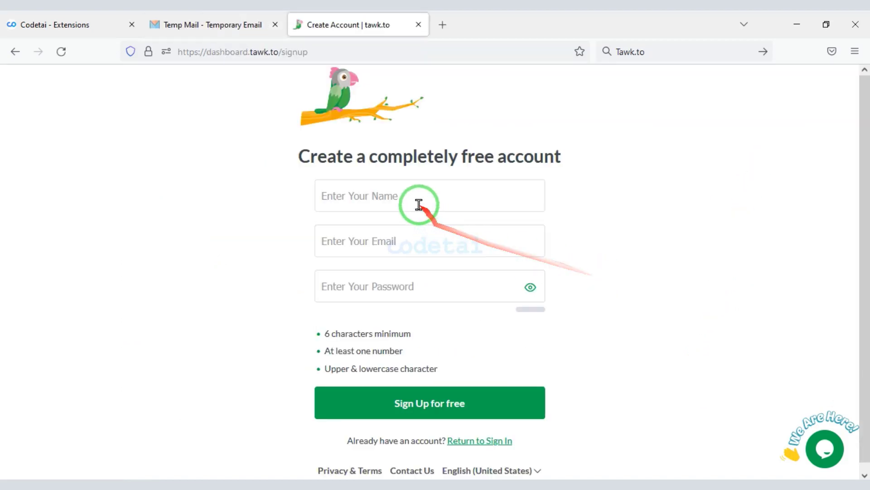
{"action": "left_click", "coordinate": [414, 195]}
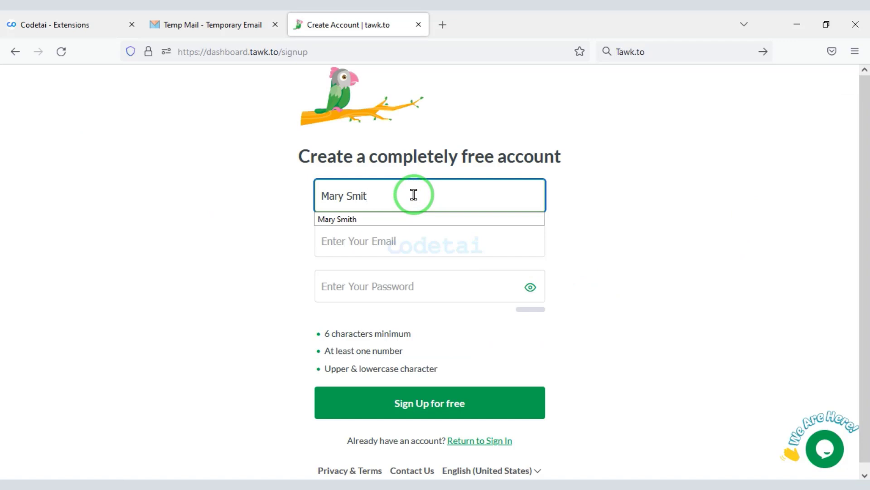
{"action": "left_click", "coordinate": [440, 244]}
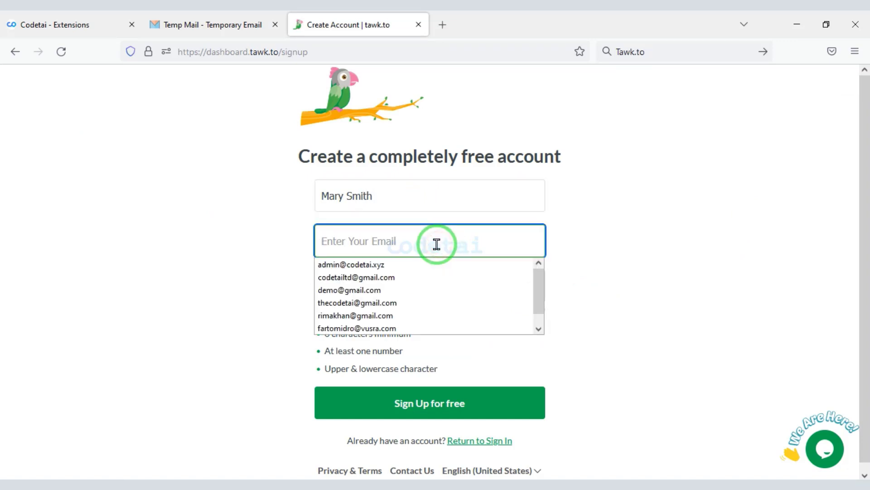
{"action": "key", "text": "ctrl+v"}
{"action": "left_click", "coordinate": [355, 295]}
{"action": "type", "text": "M"}
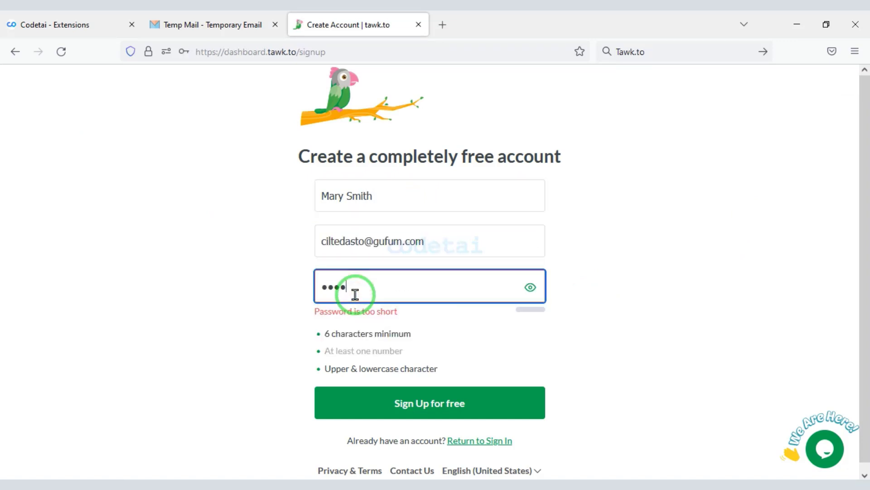
{"action": "left_click", "coordinate": [414, 408]}
{"action": "left_click", "coordinate": [351, 208]}
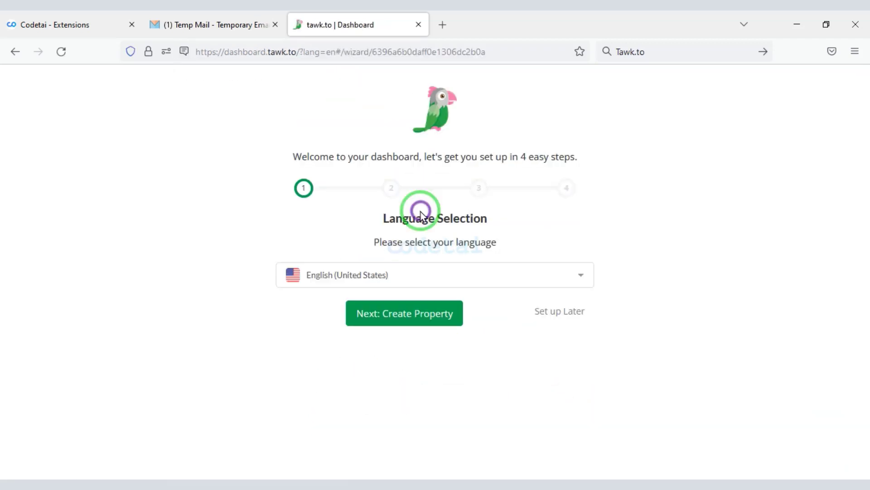
Confirm the account's e-mail through the activation mail in the temporary inbox
{"action": "left_click", "coordinate": [191, 24]}
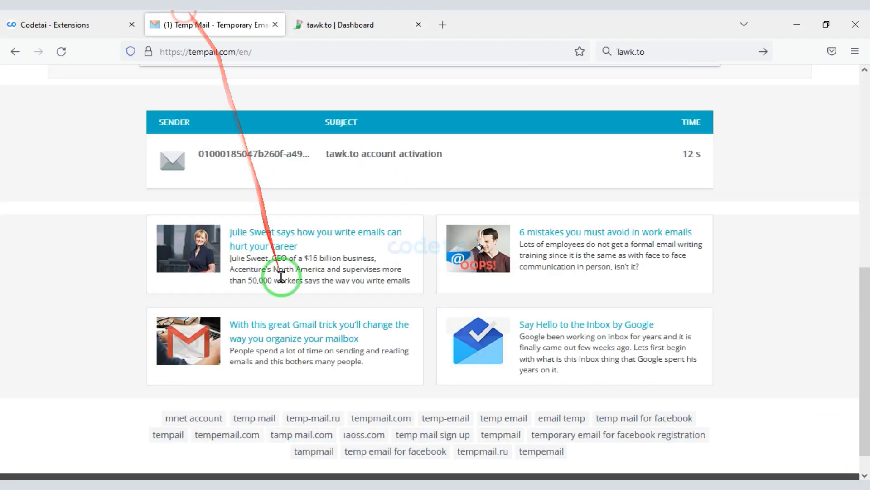
{"action": "left_click", "coordinate": [372, 169]}
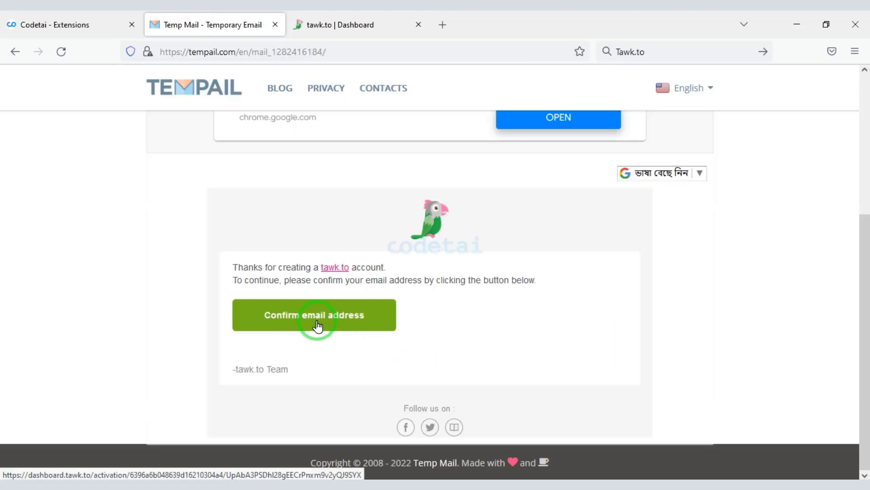
{"action": "left_click", "coordinate": [316, 324]}
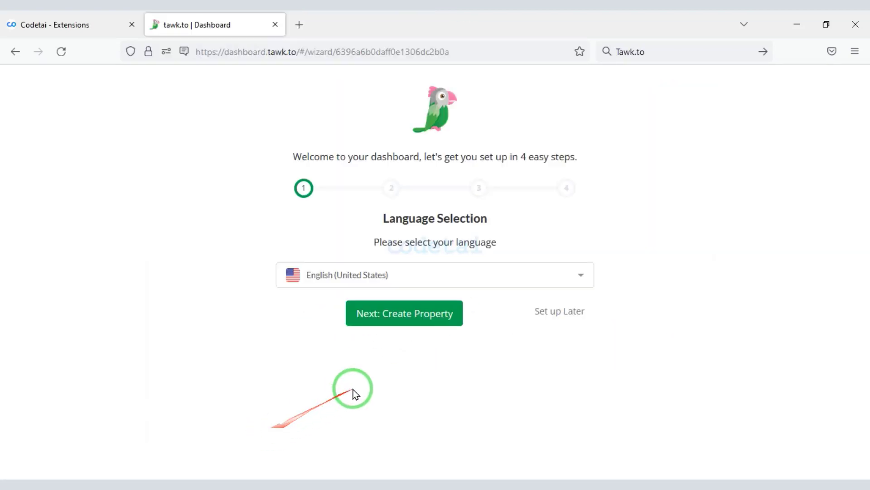
Enter property name 'Codetai Tawk', the store's address as site URL, and widget name 'Codetai'
{"action": "left_click", "coordinate": [411, 316]}
{"action": "left_click", "coordinate": [371, 279]}
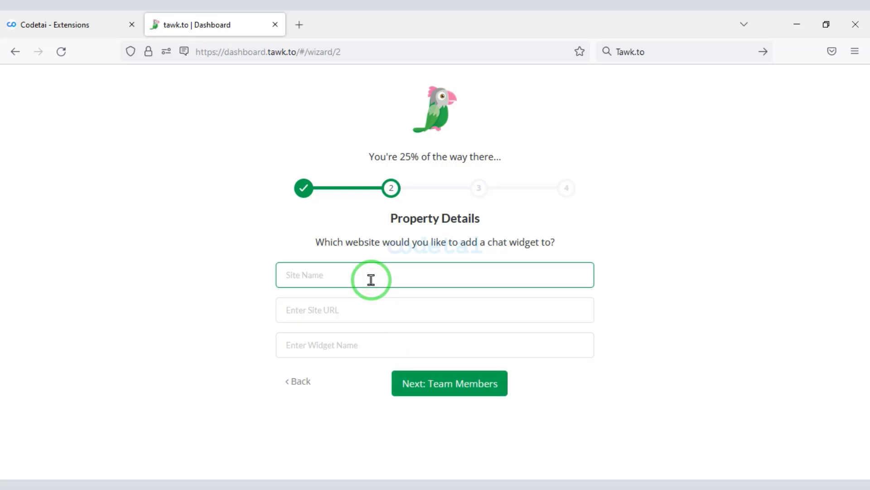
{"action": "type", "text": "Codetai Tawk"}
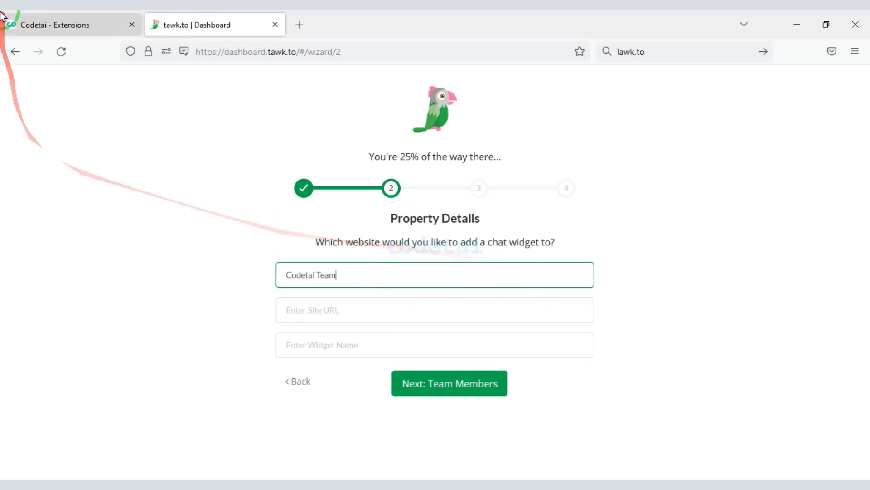
{"action": "left_click", "coordinate": [49, 24]}
{"action": "left_click_drag", "start_coordinate": [248, 52], "coordinate": [186, 55]}
{"action": "key", "text": "ctrl+c"}
{"action": "left_click", "coordinate": [201, 23]}
{"action": "left_click", "coordinate": [346, 305]}
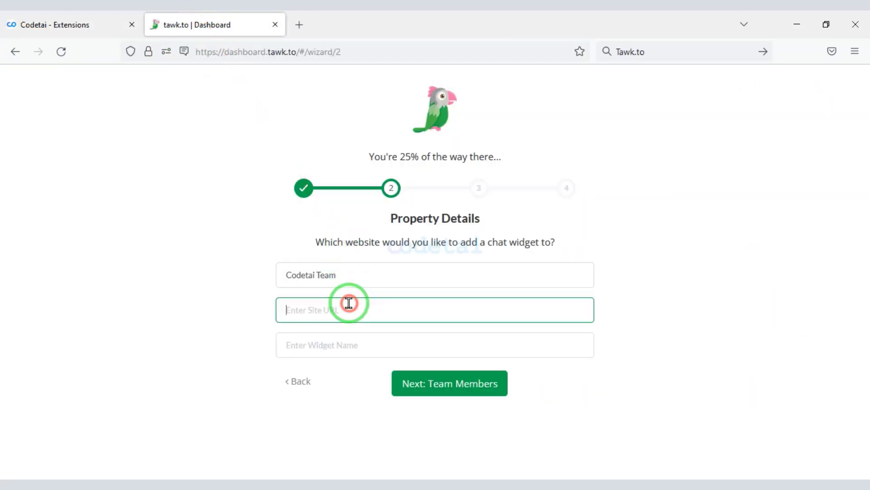
{"action": "key", "text": "ctrl+v"}
{"action": "left_click", "coordinate": [346, 346]}
{"action": "type", "text": "Codetai"}
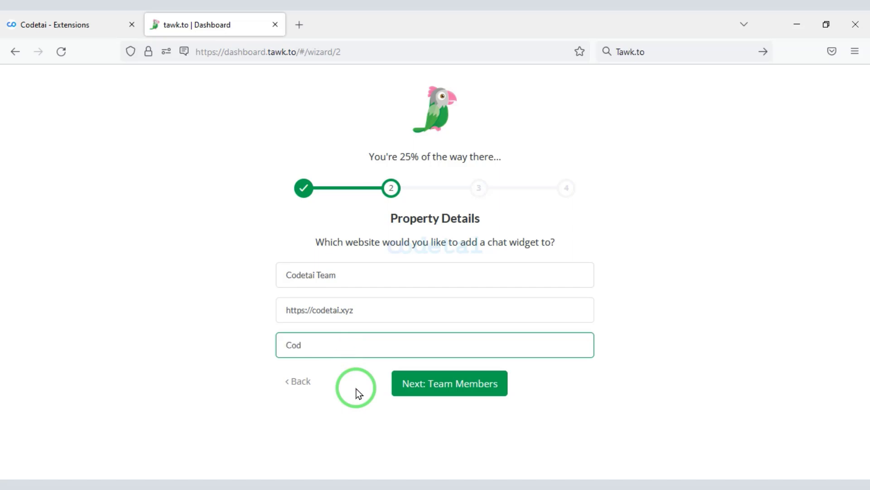
Skip past team members and installation to finish the tawk.to setup wizard
{"action": "left_click", "coordinate": [441, 392]}
{"action": "left_click", "coordinate": [462, 434]}
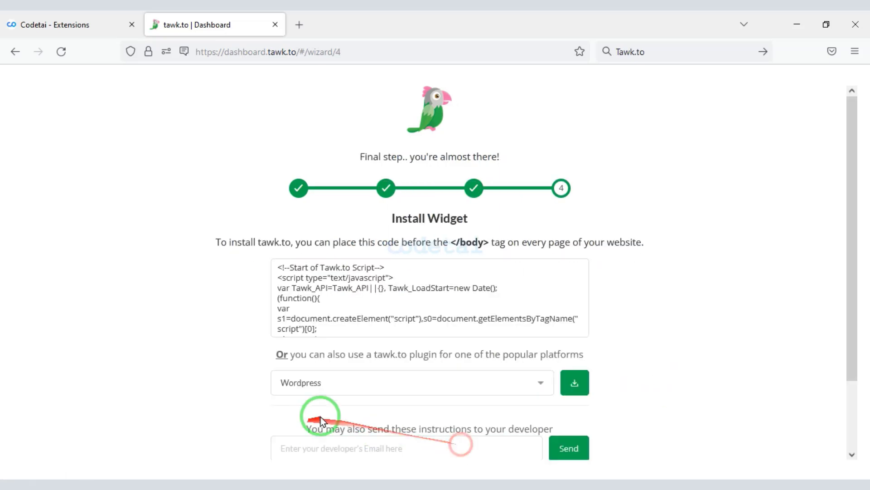
{"action": "scroll", "coordinate": [317, 411], "scroll_direction": "down", "scroll_amount": 3}
{"action": "left_click", "coordinate": [438, 434]}
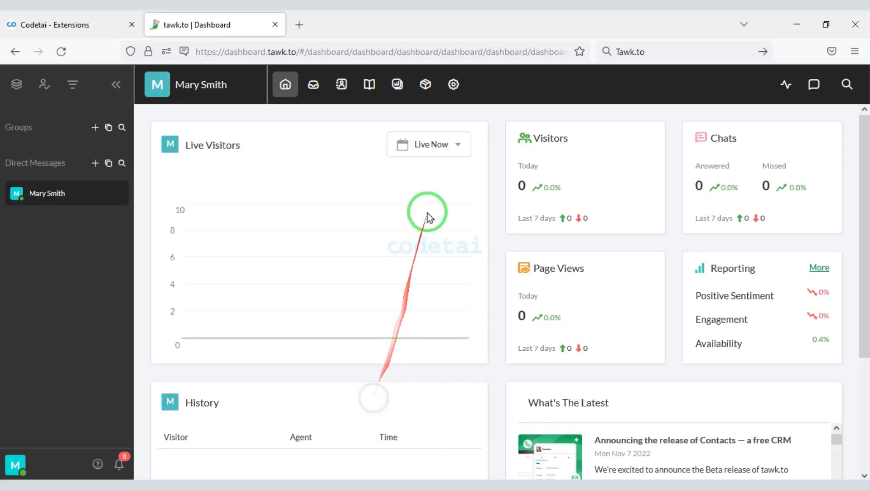
Copy the widget ID from the Direct Chat Link in Administration > Chat Widget
{"action": "left_click", "coordinate": [455, 85]}
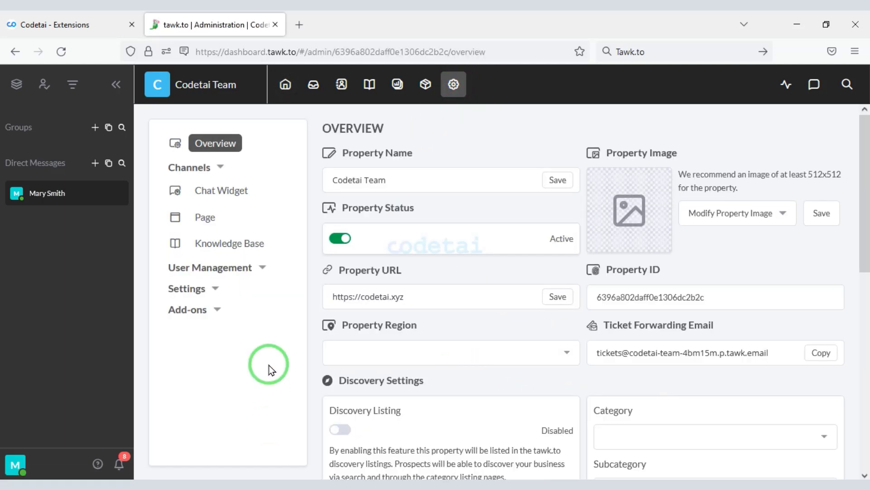
{"action": "left_click", "coordinate": [246, 199]}
{"action": "mouse_move", "coordinate": [320, 245]}
{"action": "left_mouse_down"}
{"action": "mouse_move", "coordinate": [867, 284]}
{"action": "mouse_move", "coordinate": [855, 279]}
{"action": "left_mouse_up"}
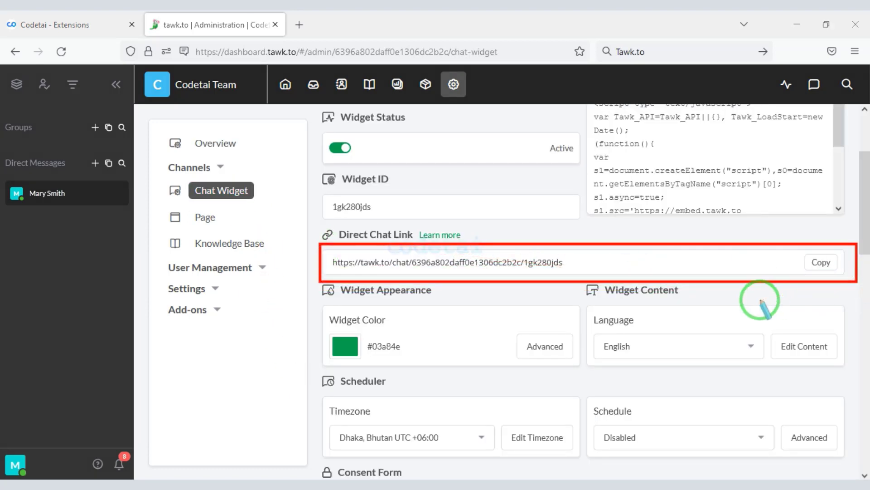
{"action": "left_click_drag", "start_coordinate": [567, 262], "coordinate": [414, 285]}
{"action": "right_click", "coordinate": [471, 293]}
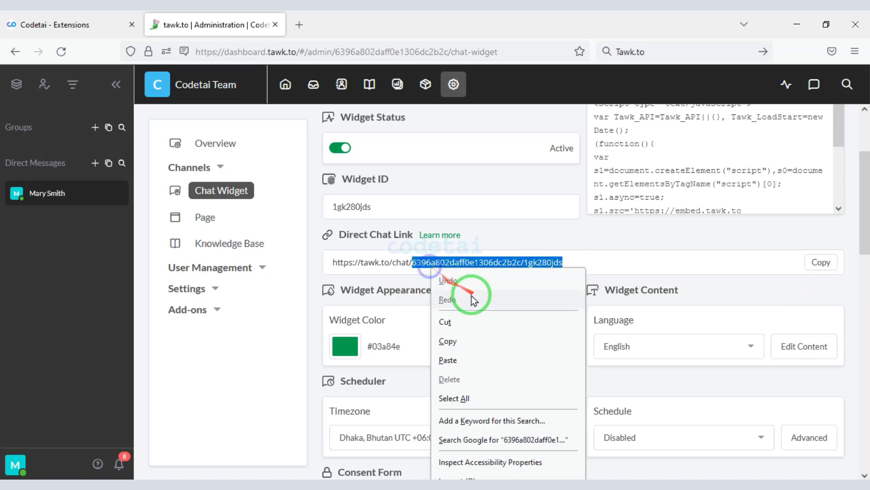
{"action": "left_click", "coordinate": [456, 340]}
{"action": "left_click", "coordinate": [54, 25]}
Save the widget ID as the Tawk.to App Key, activate the extension, and open the live store
{"action": "left_click", "coordinate": [756, 255]}
{"action": "left_click", "coordinate": [390, 163]}
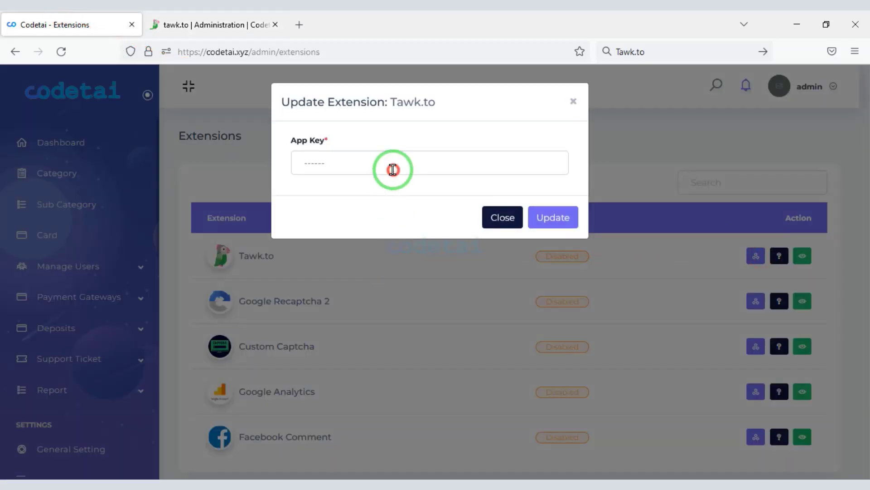
{"action": "key", "text": "ctrl+v"}
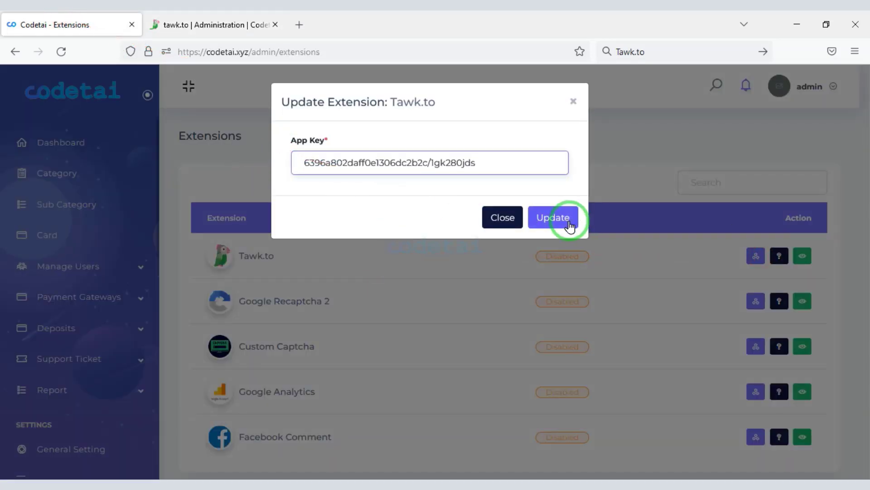
{"action": "left_click", "coordinate": [569, 221]}
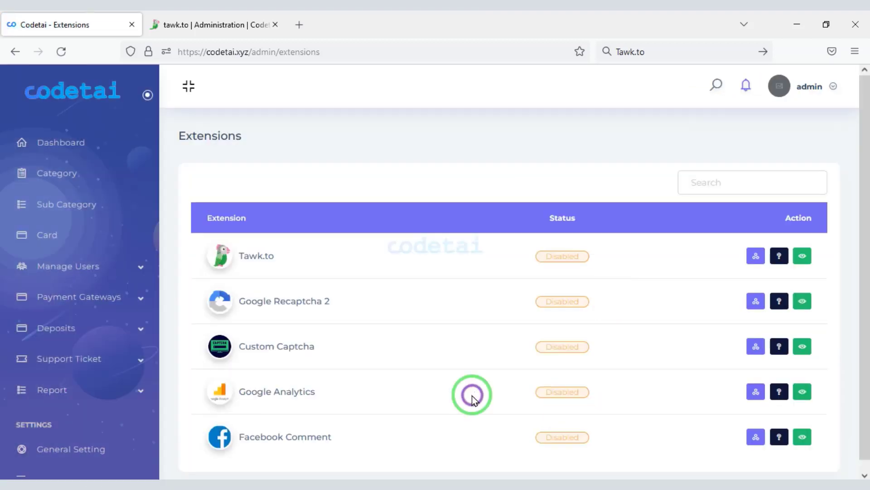
{"action": "left_click", "coordinate": [801, 257]}
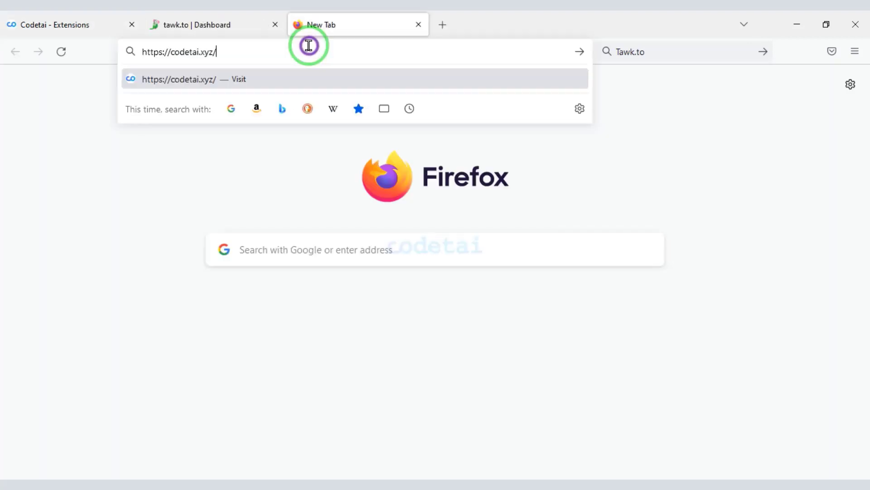
{"action": "key", "text": "Return"}
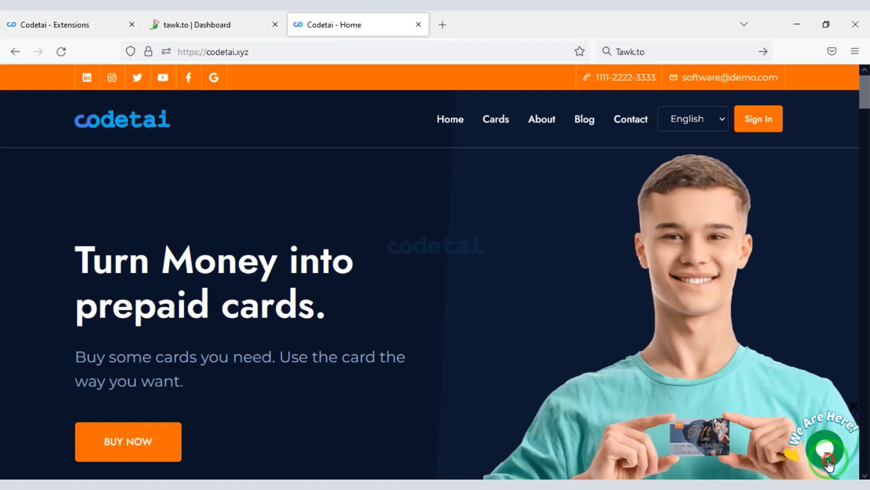
Start a chat from the live store's widget and send the message 'hi'
{"action": "left_click", "coordinate": [828, 465]}
{"action": "left_click", "coordinate": [713, 257]}
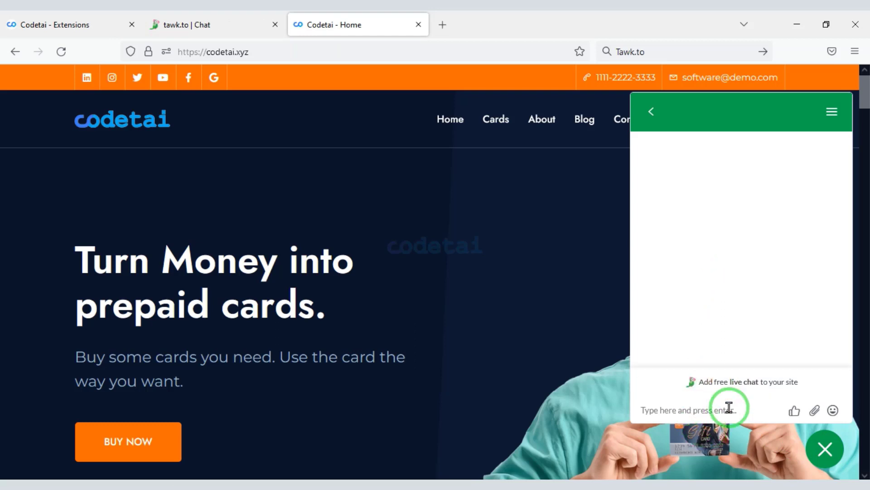
{"action": "key", "text": "Return"}
Join the incoming visitor chat in the tawk.to dashboard and reply 'Hello'
{"action": "left_click", "coordinate": [181, 25]}
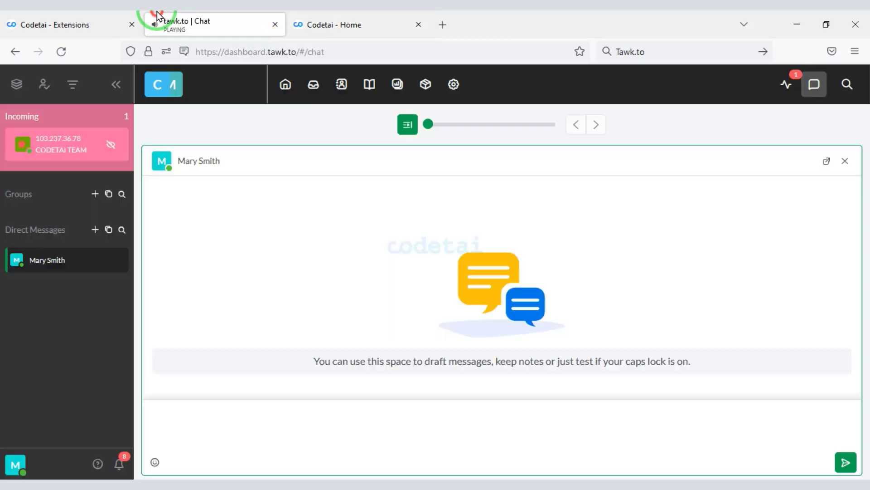
{"action": "left_click", "coordinate": [81, 154]}
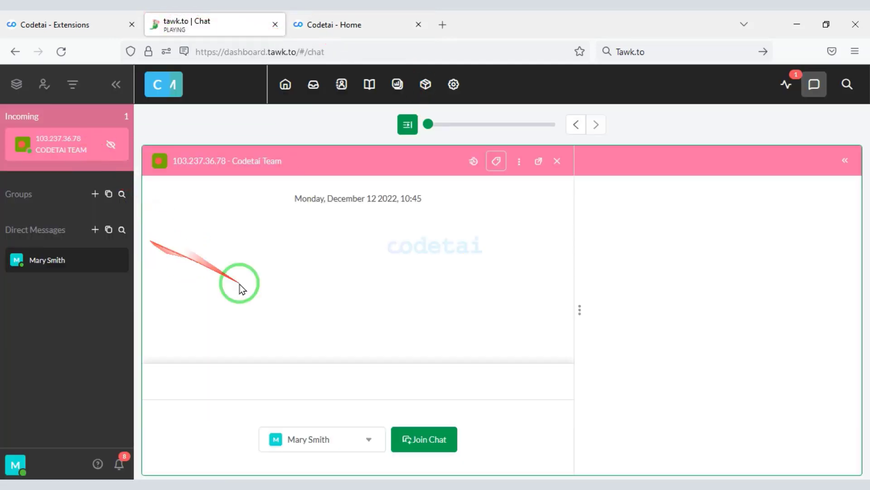
{"action": "left_click", "coordinate": [417, 439]}
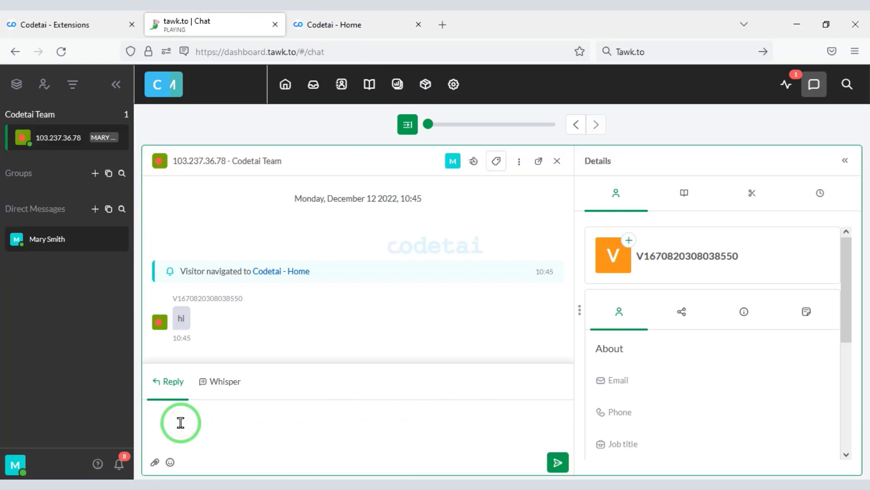
{"action": "key", "text": "Return"}
{"action": "left_click", "coordinate": [327, 25]}
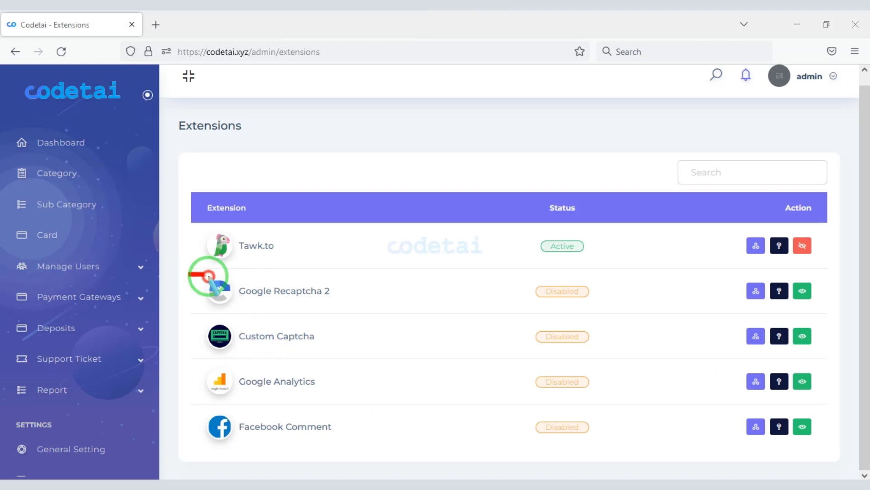
Search for 'Google Recaptcha 2 ad' and open the reCAPTCHA admin create page
{"action": "mouse_move", "coordinate": [189, 273]}
{"action": "left_mouse_down"}
{"action": "mouse_move", "coordinate": [787, 330]}
{"action": "mouse_move", "coordinate": [821, 310]}
{"action": "left_mouse_up"}
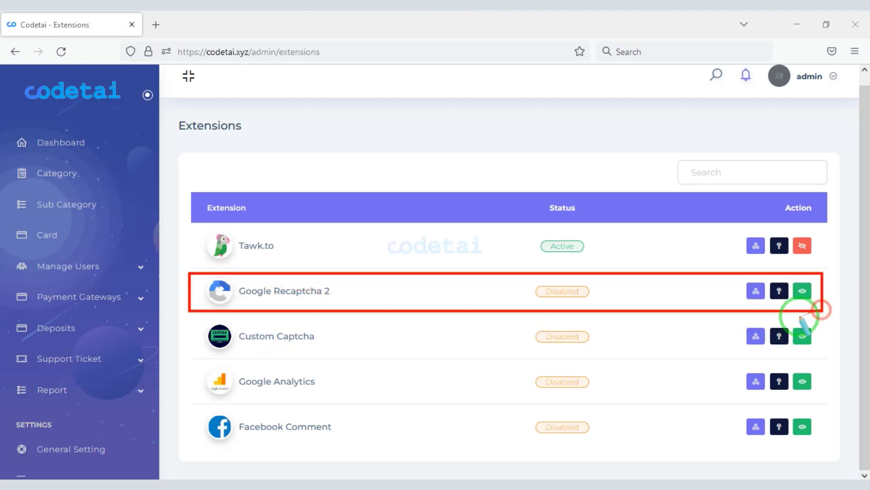
{"action": "left_click", "coordinate": [756, 291]}
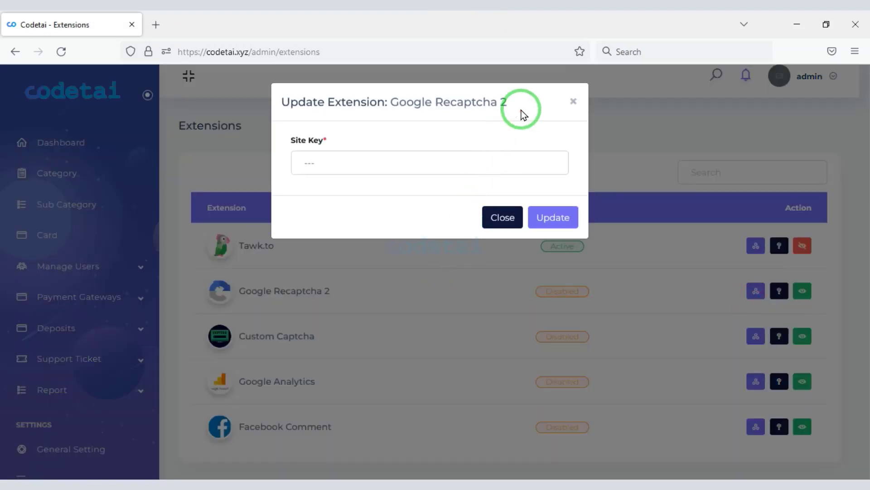
{"action": "left_click_drag", "start_coordinate": [520, 107], "coordinate": [393, 107]}
{"action": "key", "text": "ctrl+c"}
{"action": "left_click", "coordinate": [152, 28]}
{"action": "left_click", "coordinate": [641, 48]}
{"action": "key", "text": "ctrl+v"}
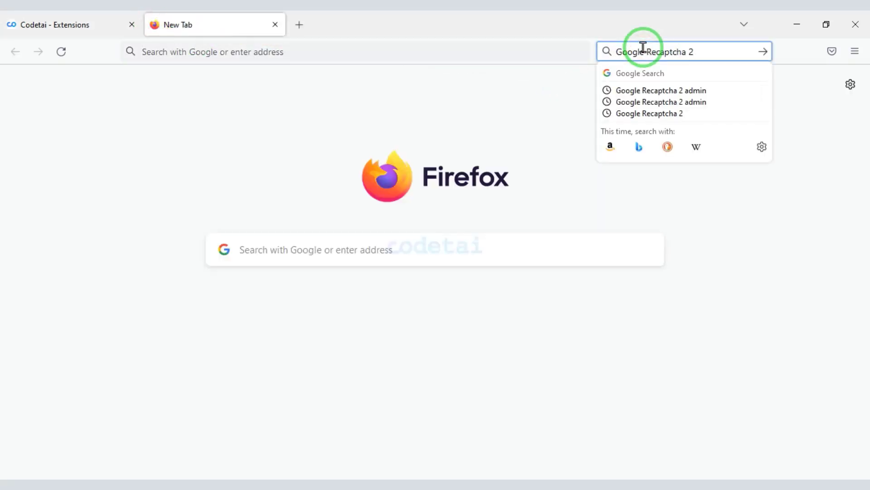
{"action": "type", "text": "admin"}
{"action": "key", "text": "Return"}
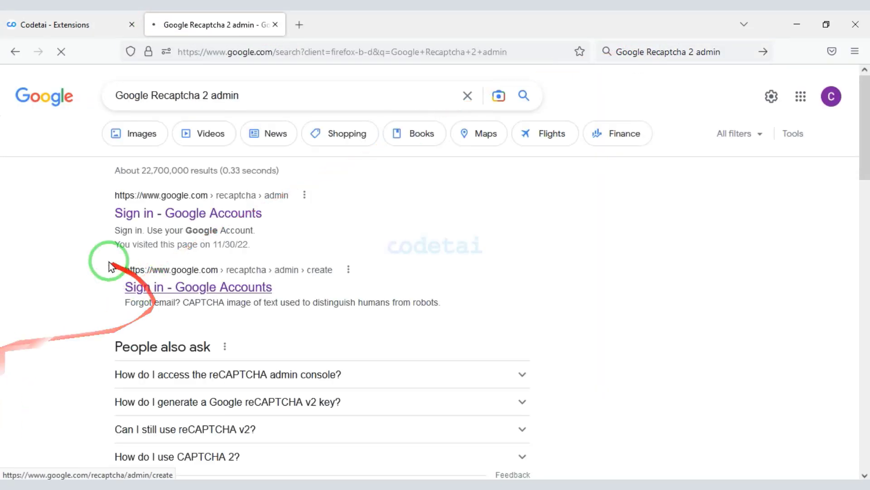
{"action": "mouse_move", "coordinate": [79, 174]}
{"action": "left_mouse_down"}
{"action": "mouse_move", "coordinate": [116, 214]}
{"action": "mouse_move", "coordinate": [336, 255]}
{"action": "left_mouse_up"}
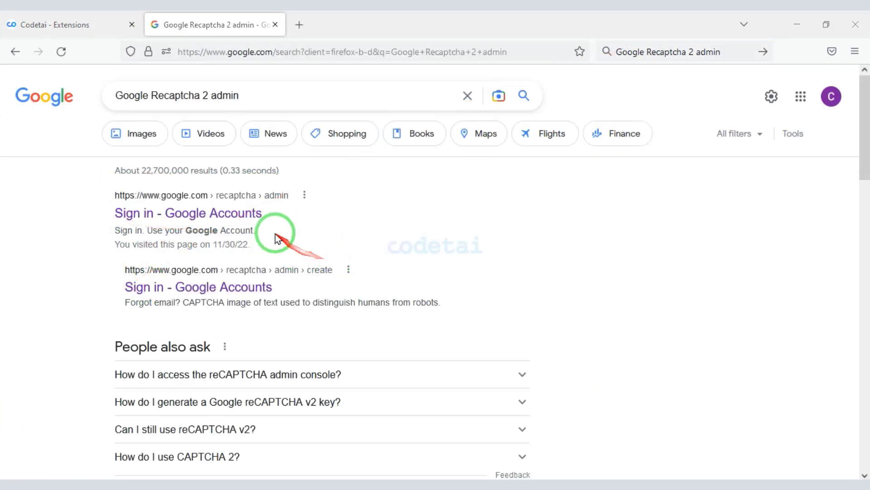
{"action": "left_click", "coordinate": [217, 210]}
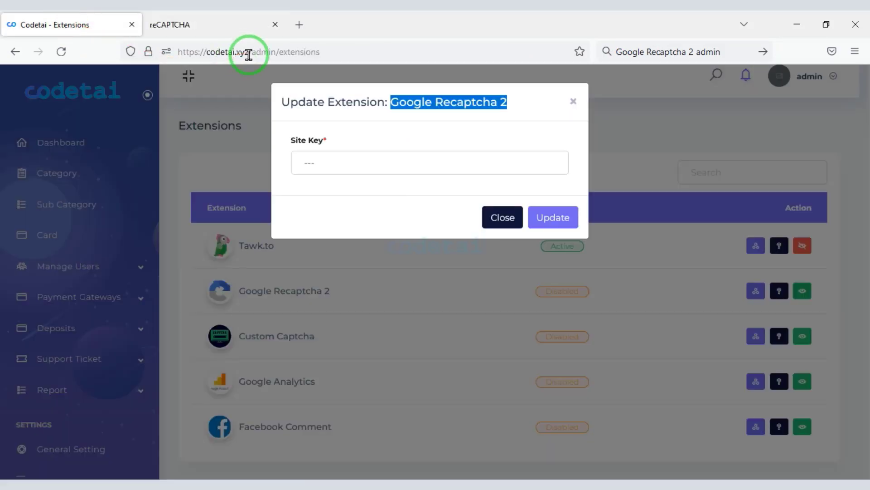
Copy the store's address and set the type to reCAPTCHA v2 'I'm not a robot' Checkbox
{"action": "right_click", "coordinate": [249, 55]}
{"action": "left_click", "coordinate": [249, 130]}
{"action": "left_click", "coordinate": [213, 24]}
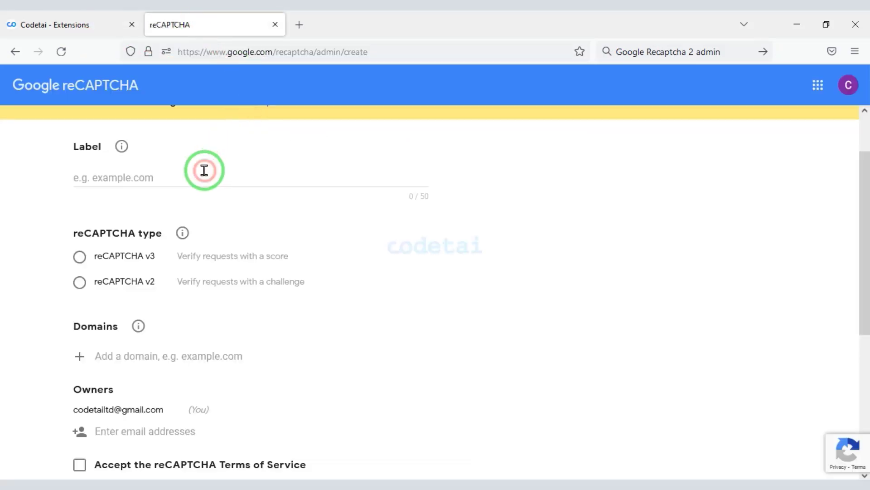
{"action": "scroll", "coordinate": [204, 170], "scroll_direction": "down", "scroll_amount": 2}
{"action": "left_click_drag", "start_coordinate": [52, 198], "coordinate": [179, 232]}
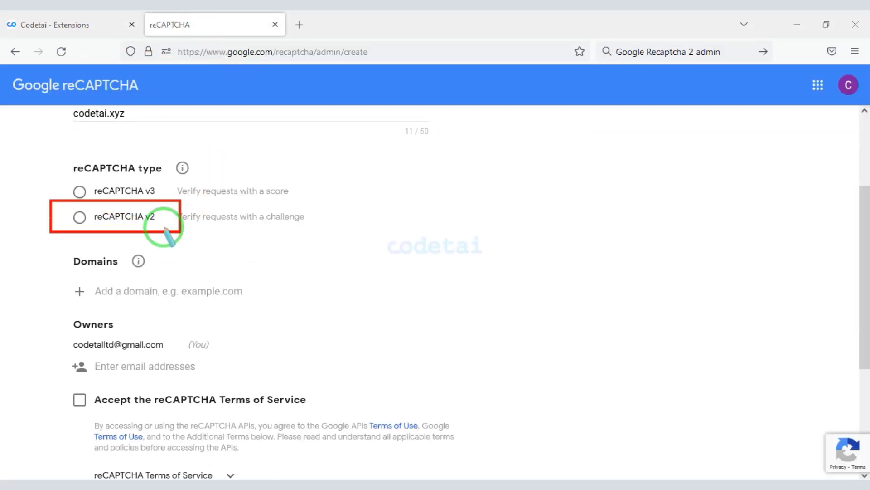
{"action": "left_click", "coordinate": [81, 219]}
{"action": "left_click_drag", "start_coordinate": [91, 230], "coordinate": [235, 258]}
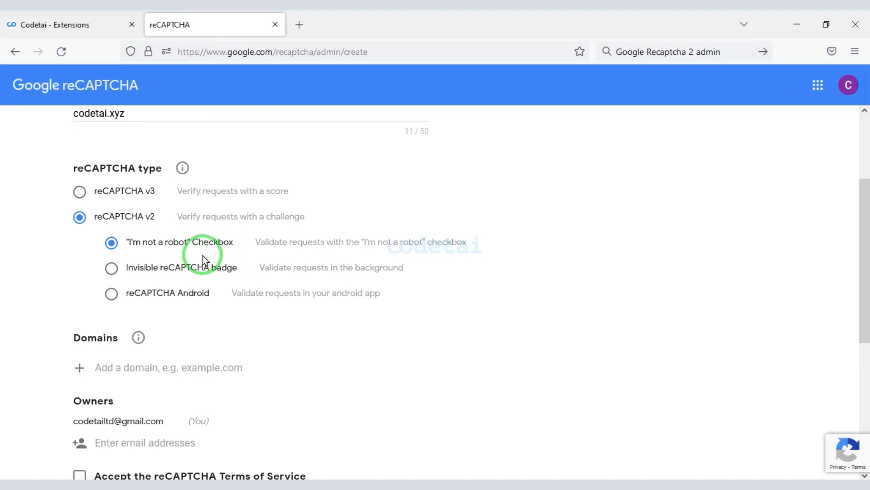
{"action": "scroll", "coordinate": [144, 243], "scroll_direction": "down", "scroll_amount": 3}
Add codetai.xyz as an allowed domain and accept the reCAPTCHA terms of service
{"action": "left_click", "coordinate": [144, 242]}
{"action": "key", "text": "ctrl+v"}
{"action": "scroll", "coordinate": [122, 311], "scroll_direction": "down", "scroll_amount": 2}
{"action": "left_click_drag", "start_coordinate": [60, 271], "coordinate": [111, 300]}
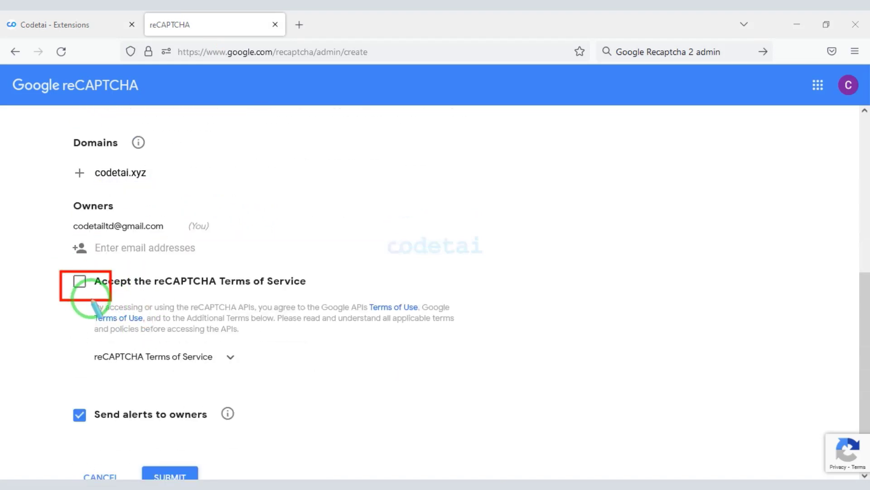
{"action": "left_click", "coordinate": [87, 286]}
{"action": "scroll", "coordinate": [193, 453], "scroll_direction": "down", "scroll_amount": 2}
{"action": "left_click_drag", "start_coordinate": [132, 388], "coordinate": [208, 427]}
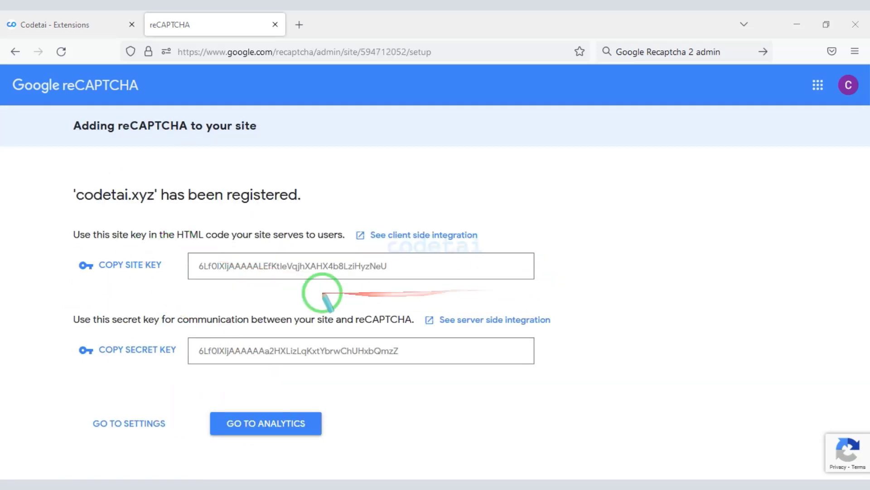
Copy the new reCAPTCHA site key and save it in the Google Recaptcha 2 extension
{"action": "left_click", "coordinate": [109, 260]}
{"action": "left_click", "coordinate": [81, 23]}
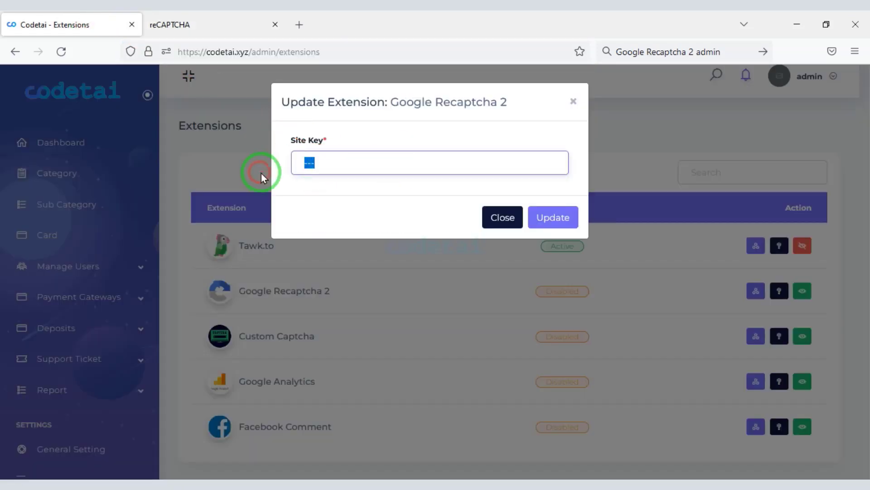
{"action": "key", "text": "ctrl+v"}
{"action": "left_click_drag", "start_coordinate": [517, 190], "coordinate": [583, 237]}
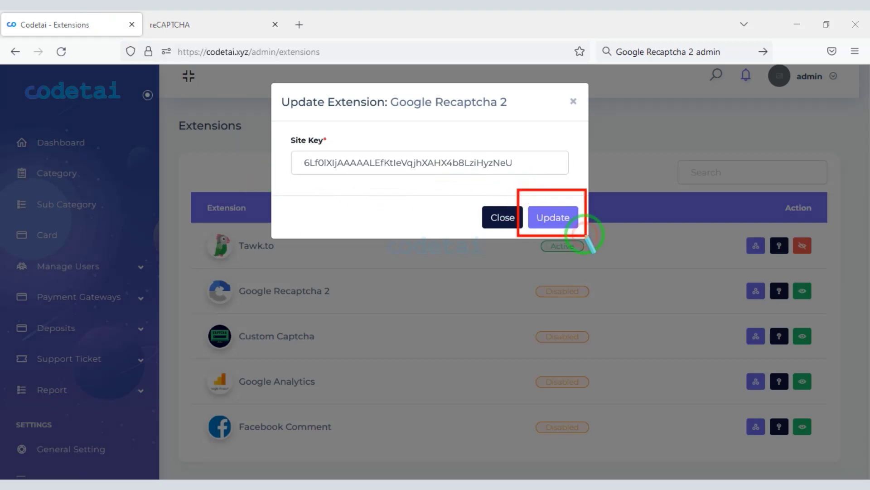
{"action": "left_click", "coordinate": [549, 224]}
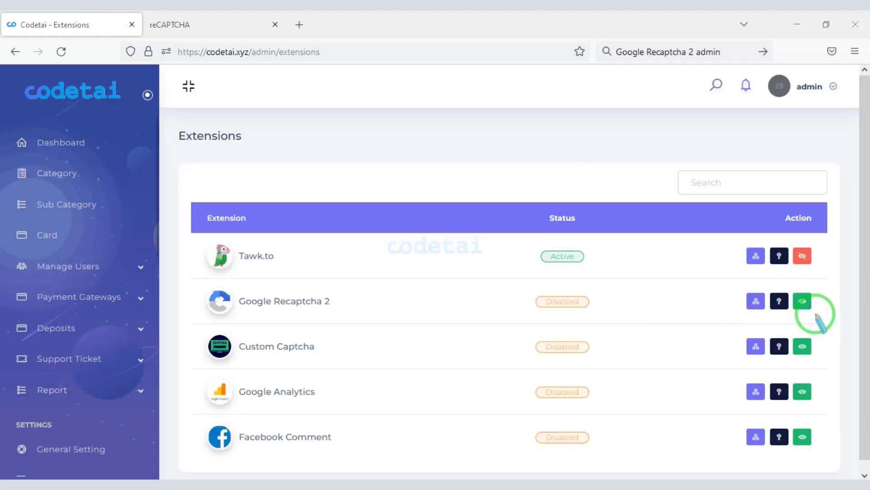
Activate the Google Recaptcha 2 extension
{"action": "left_click", "coordinate": [802, 301]}
{"action": "left_click_drag", "start_coordinate": [525, 164], "coordinate": [581, 191]}
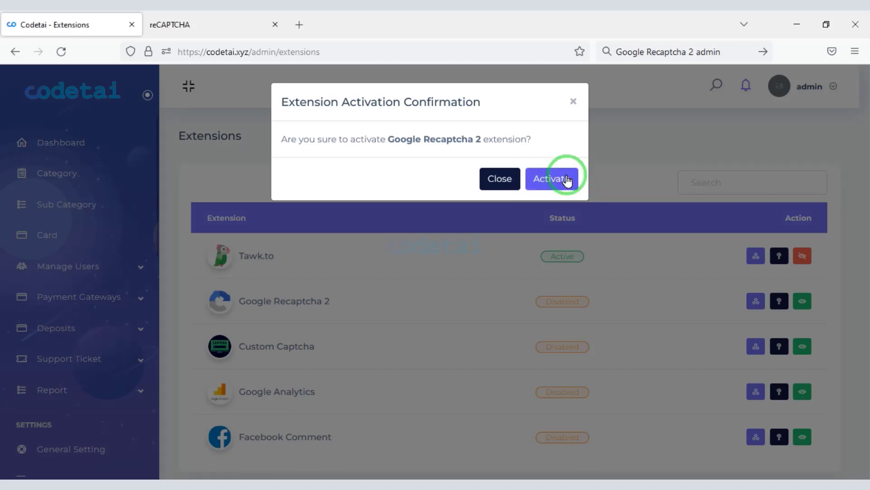
{"action": "left_click", "coordinate": [566, 180]}
Strip the admin path from the address to load the store's public home page
{"action": "left_click_drag", "start_coordinate": [325, 53], "coordinate": [248, 67]}
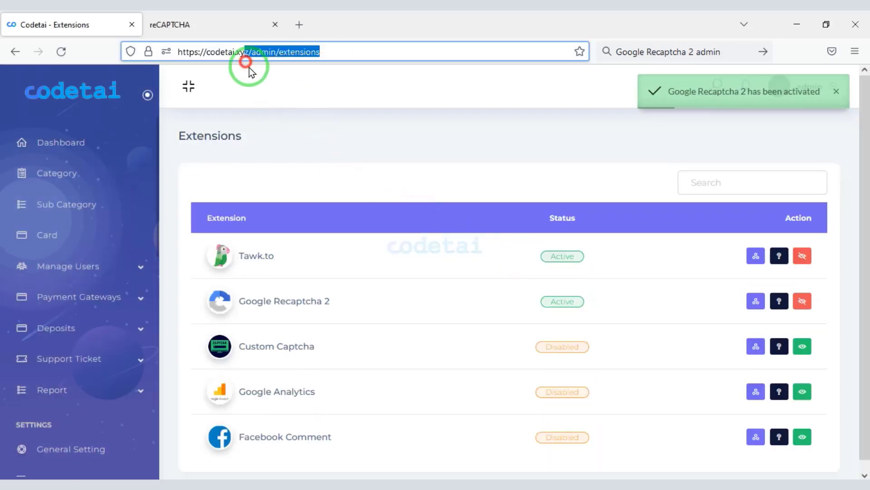
{"action": "key", "text": "BackSpace"}
{"action": "key", "text": "Return"}
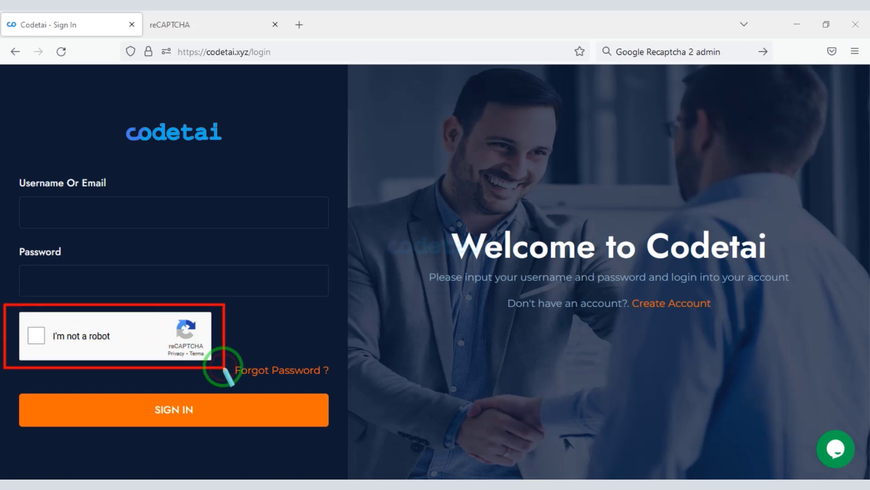
Pass the 'I'm not a robot' check by picking the three stairs images, then sign in
{"action": "left_click", "coordinate": [127, 335]}
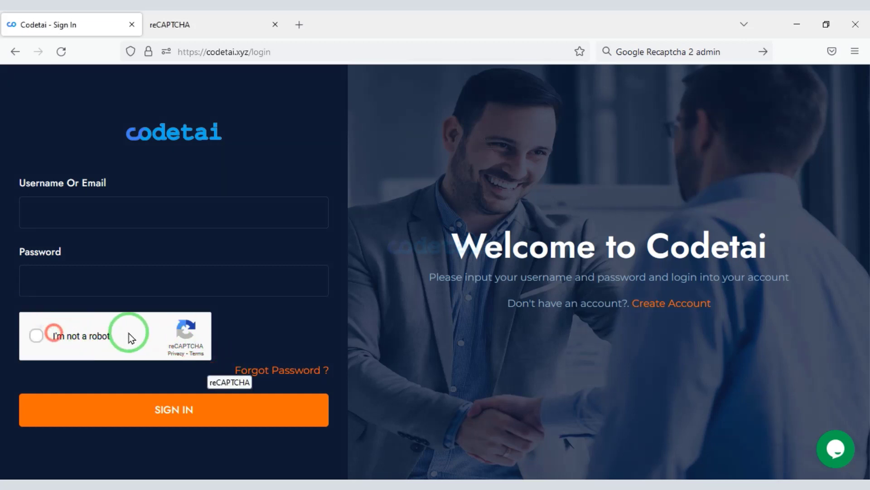
{"action": "left_click", "coordinate": [97, 225]}
{"action": "left_click", "coordinate": [96, 308]}
{"action": "left_click", "coordinate": [97, 392]}
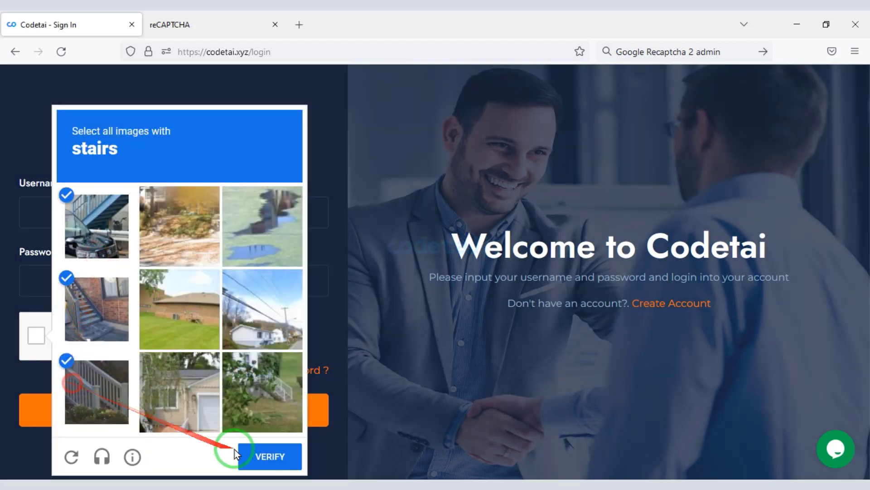
{"action": "left_click", "coordinate": [270, 456]}
{"action": "left_click", "coordinate": [204, 405]}
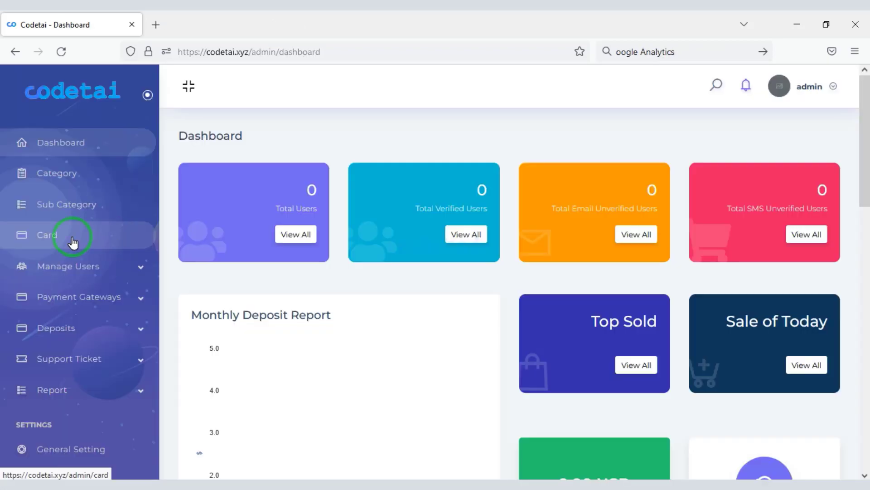
{"action": "scroll", "coordinate": [77, 253], "scroll_direction": "down", "scroll_amount": 5}
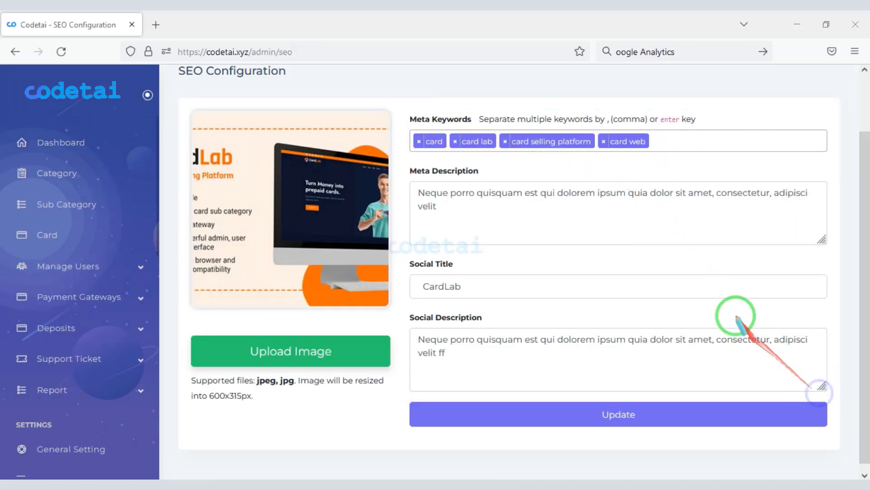
Replace the meta keywords with card, virtual, digital card and online card
{"action": "left_click", "coordinate": [661, 141]}
{"action": "key", "text": "BackSpace"}
{"action": "type", "text": "card "}
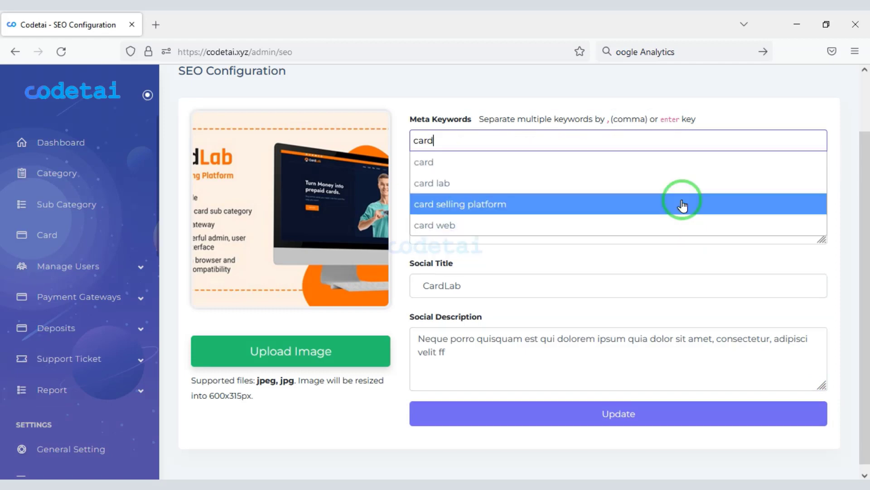
{"action": "type", "text": "virtua"}
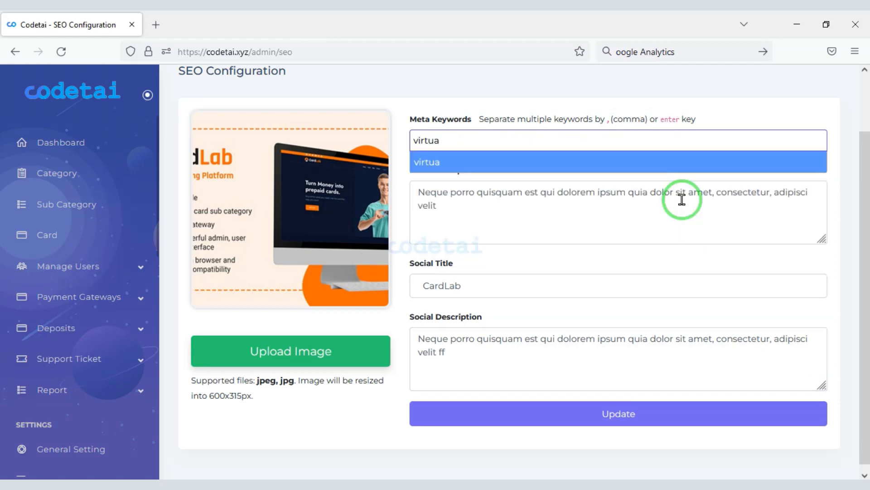
{"action": "type", "text": "l"}
{"action": "key", "text": "Return"}
{"action": "type", "text": "card"}
{"action": "key", "text": "Return"}
{"action": "type", "text": "di"}
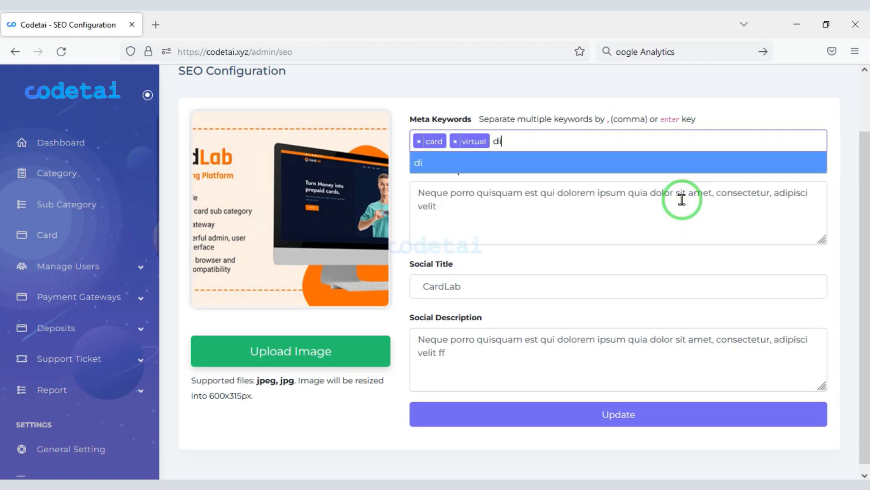
{"action": "type", "text": "gital card"}
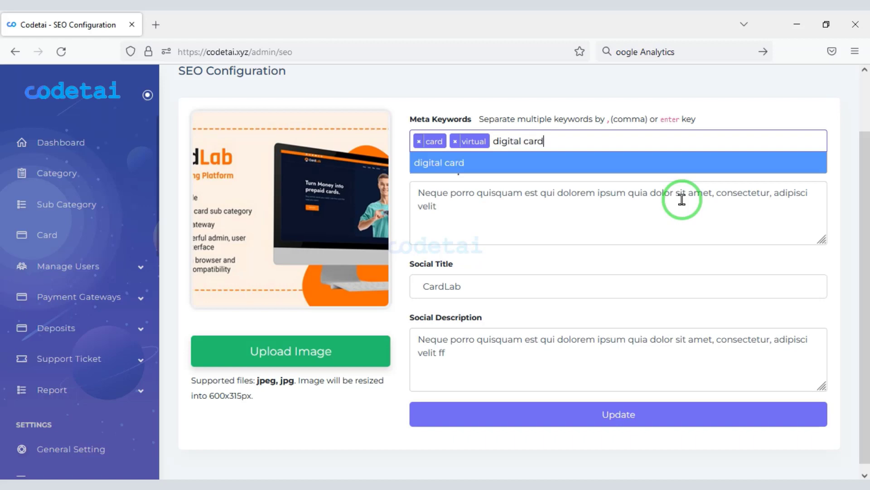
{"action": "key", "text": "Return"}
{"action": "type", "text": "online card"}
{"action": "key", "text": "Return"}
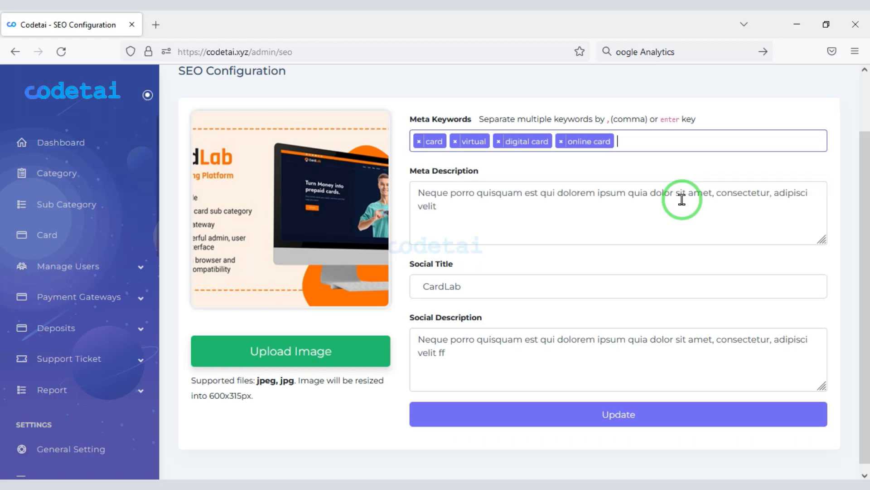
Replace the meta and social descriptions with the new virtual-card sentence
{"action": "left_click_drag", "start_coordinate": [480, 213], "coordinate": [419, 170]}
{"action": "key", "text": "BackSpace"}
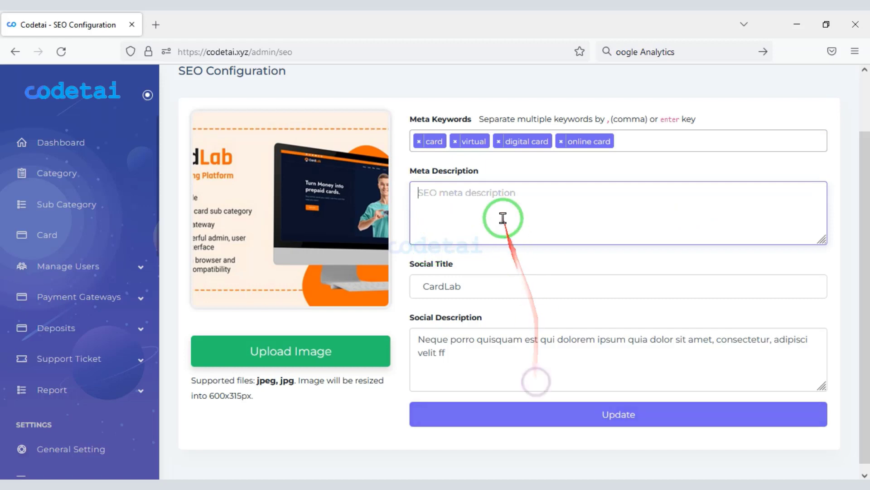
{"action": "type", "text": "Buy virtual cards easily online. We can provide you with any type of virtual card."}
{"action": "left_click_drag", "start_coordinate": [489, 334], "coordinate": [394, 317]}
{"action": "key", "text": "BackSpace"}
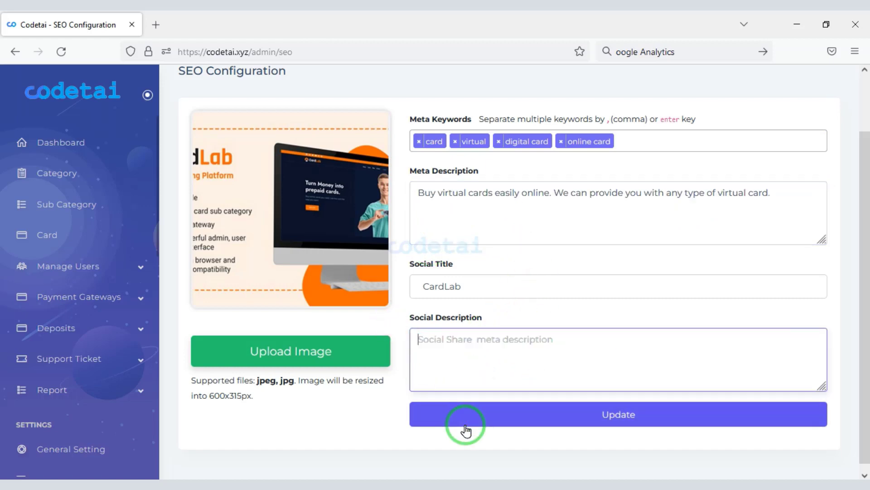
{"action": "type", "text": "Buy virtual cards easily online. We can provide you with any type of virtual card."}
Clear the old CardLab social title and choose the codetai logo as SEO image
{"action": "left_click_drag", "start_coordinate": [465, 286], "coordinate": [340, 280]}
{"action": "key", "text": "BackSpace"}
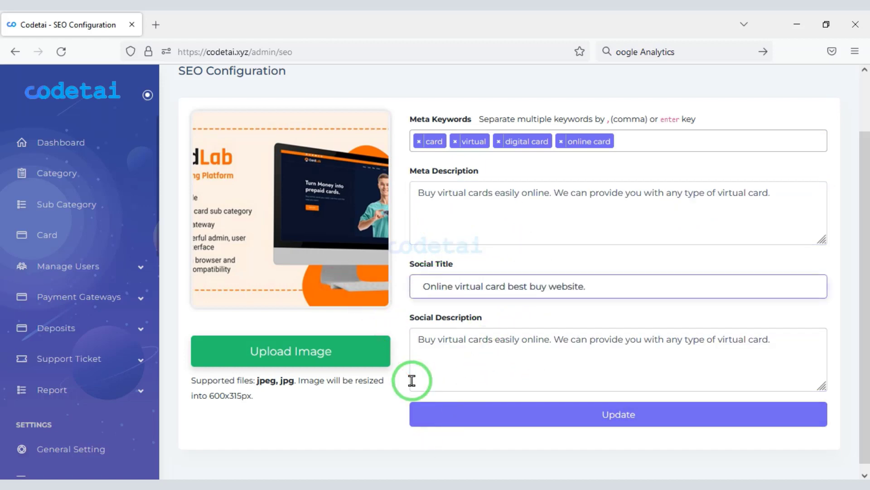
{"action": "double_click", "coordinate": [236, 141]}
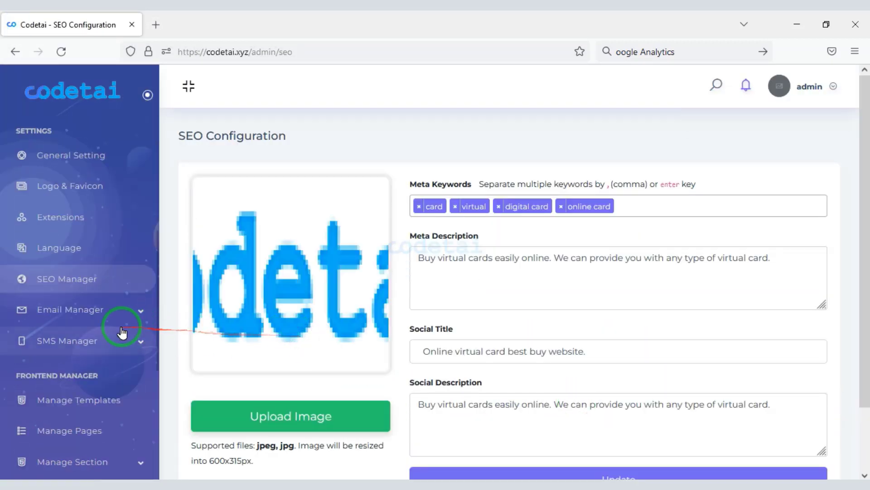
Set the Email Send Method to SMTP under Email Manager > Email Configure
{"action": "left_click", "coordinate": [111, 312]}
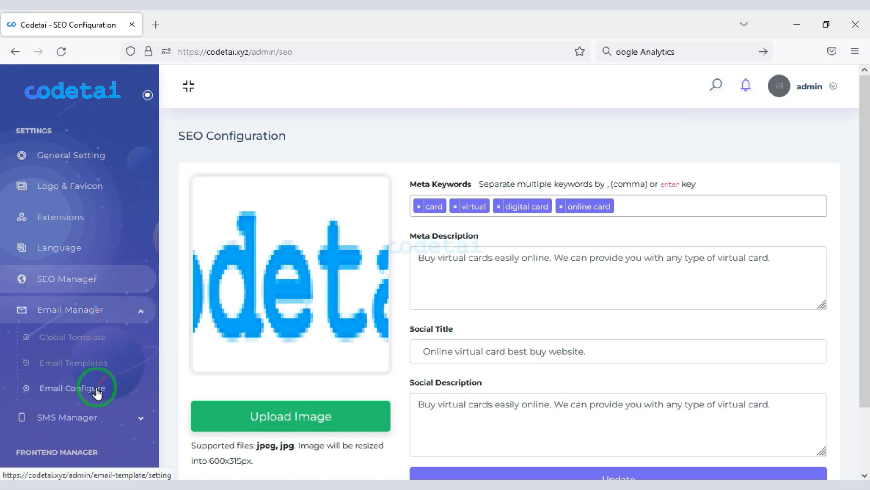
{"action": "left_click", "coordinate": [89, 390]}
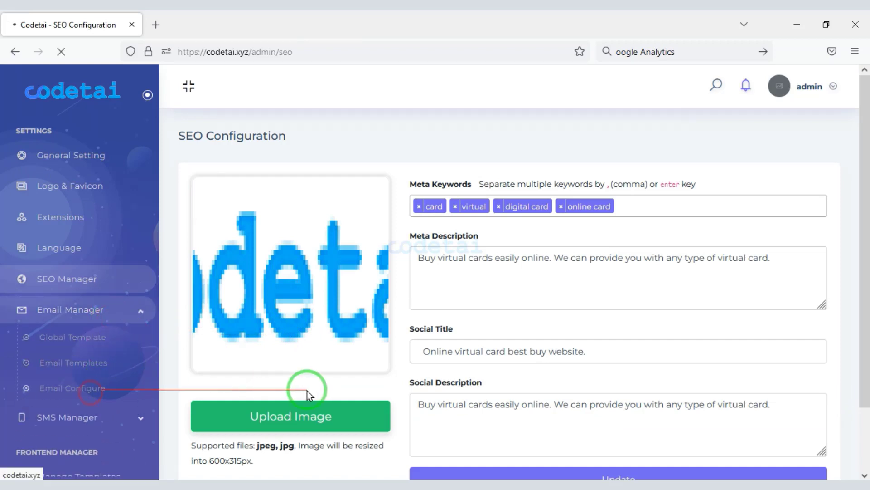
{"action": "left_click", "coordinate": [289, 222]}
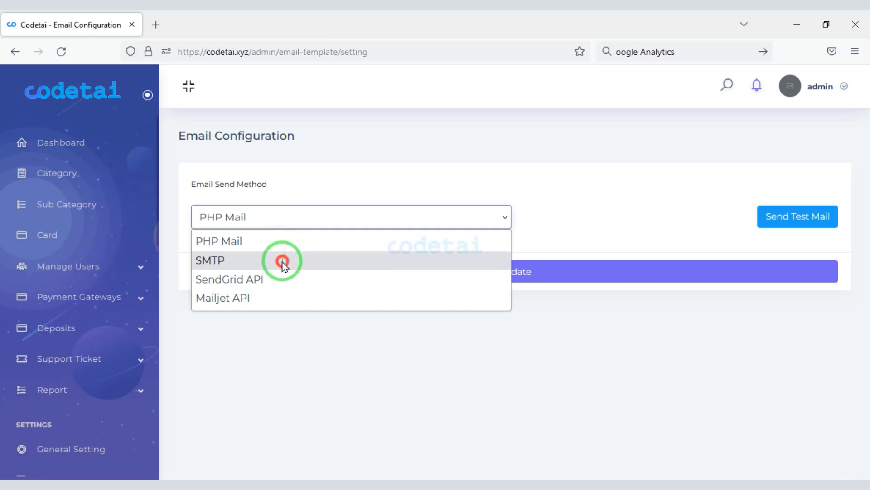
{"action": "left_click", "coordinate": [288, 259]}
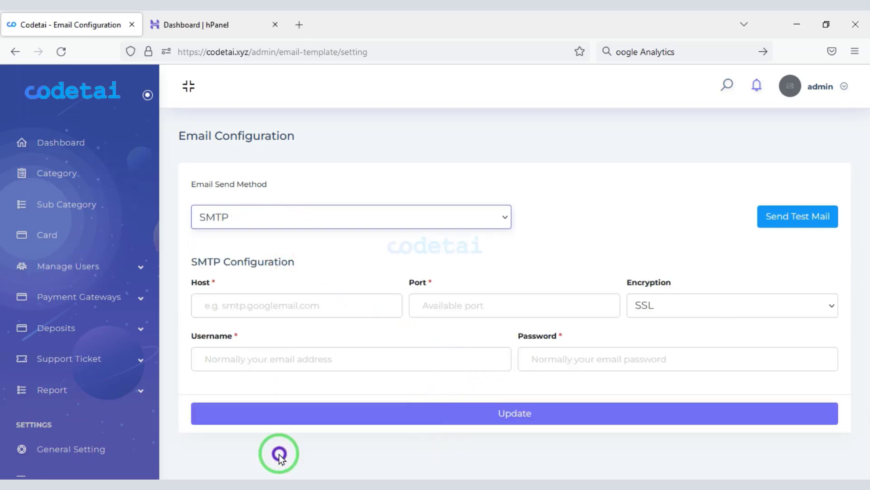
{"action": "left_click", "coordinate": [189, 24]}
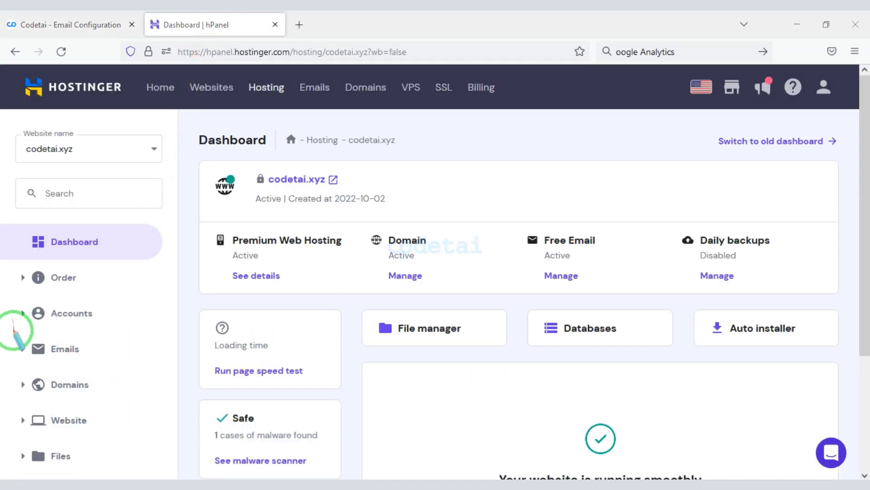
{"action": "left_click", "coordinate": [68, 354]}
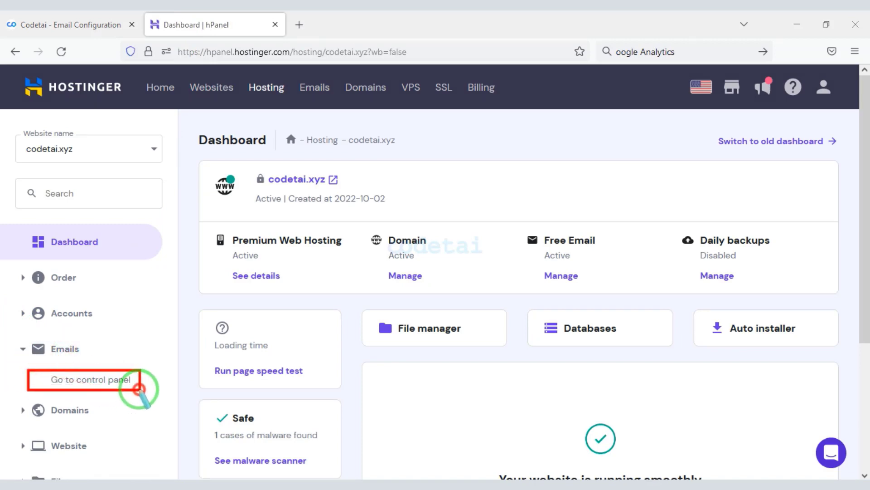
{"action": "left_click", "coordinate": [114, 381]}
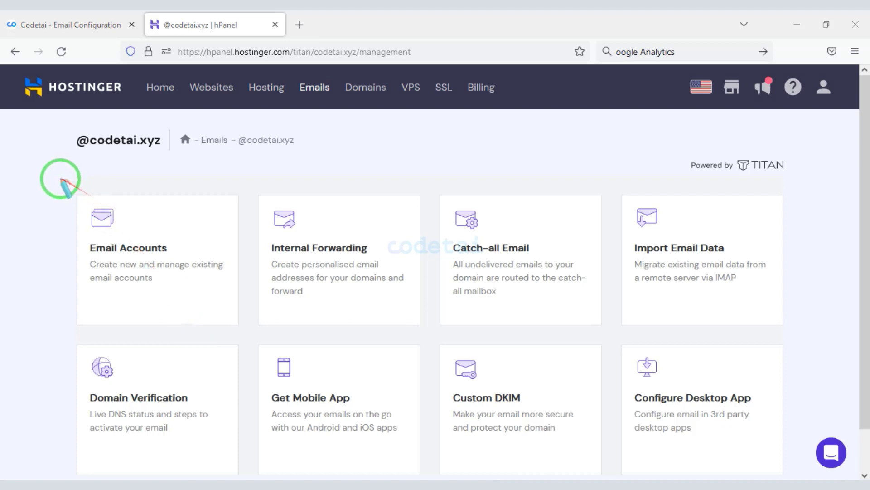
{"action": "left_click_drag", "start_coordinate": [61, 179], "coordinate": [245, 329]}
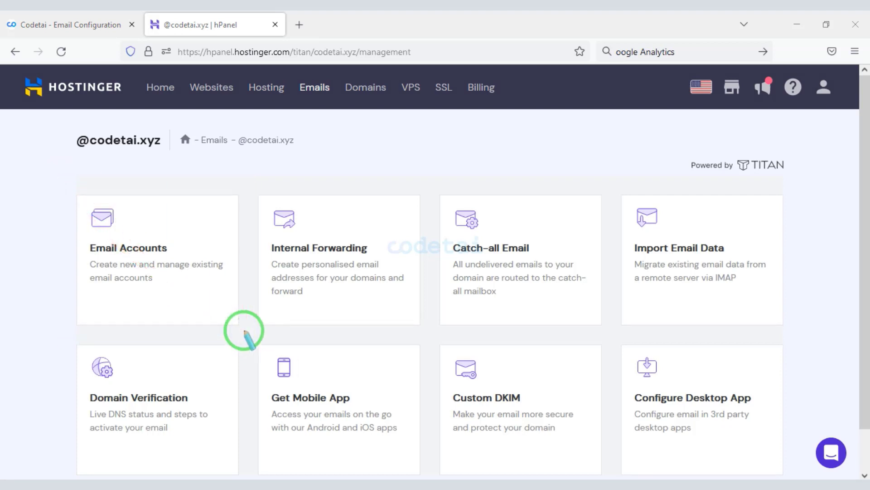
{"action": "left_click", "coordinate": [180, 291]}
{"action": "left_click_drag", "start_coordinate": [320, 426], "coordinate": [488, 462]}
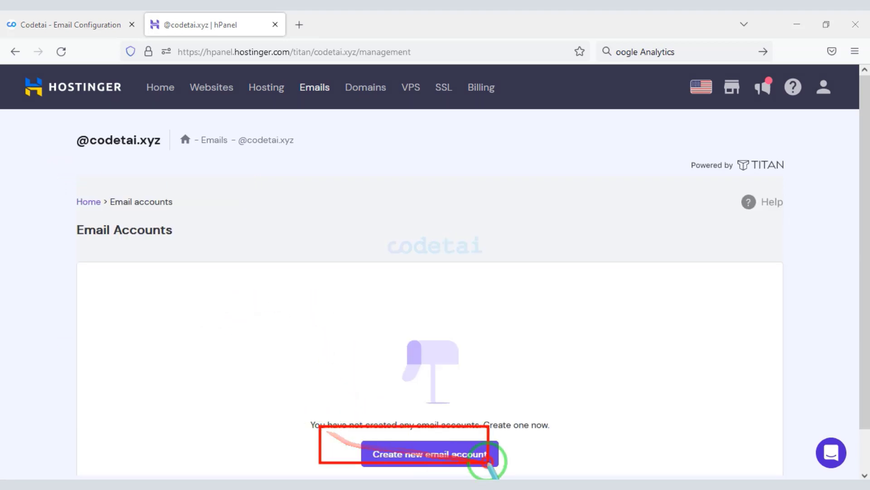
{"action": "right_click", "coordinate": [472, 456]}
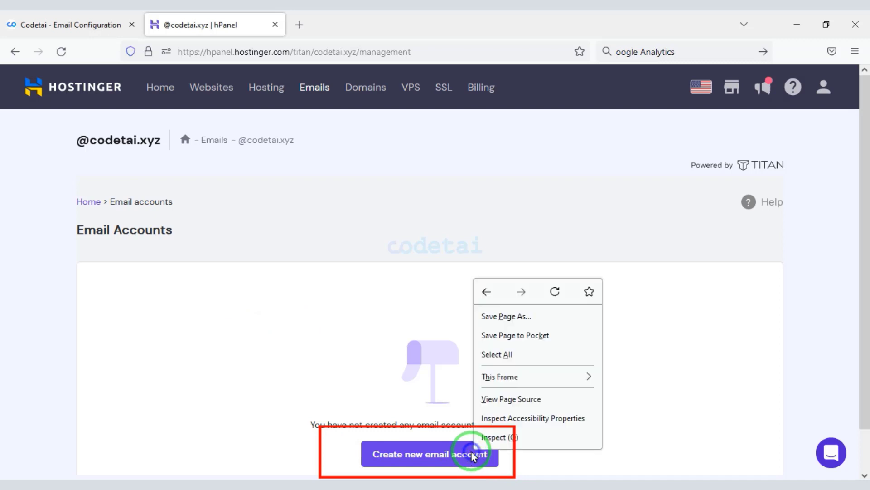
{"action": "left_click", "coordinate": [494, 460]}
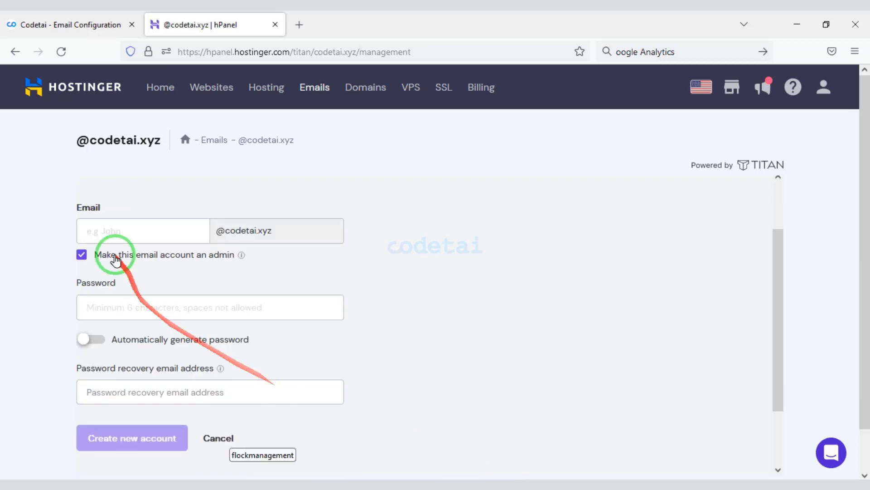
Auto-generate the new mailbox's password and paste it into CardLab's SMTP Password field
{"action": "left_click", "coordinate": [115, 234]}
{"action": "scroll", "coordinate": [114, 234], "scroll_direction": "down", "scroll_amount": 2}
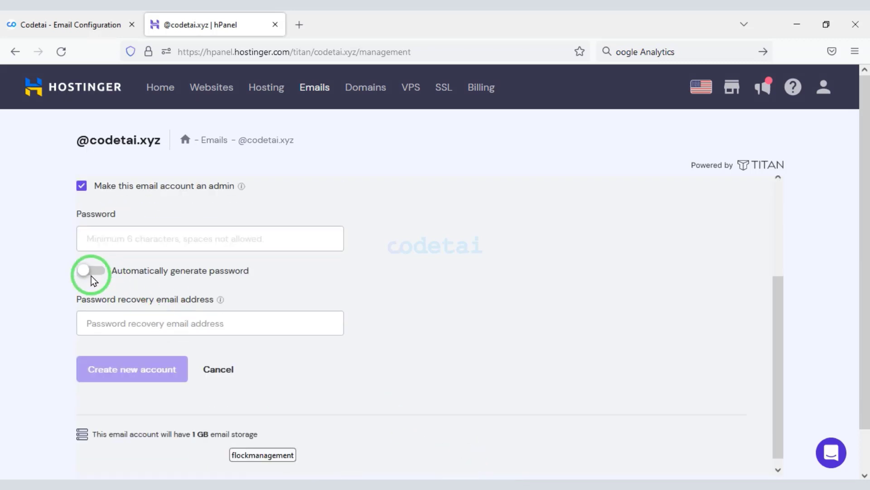
{"action": "left_click", "coordinate": [90, 272]}
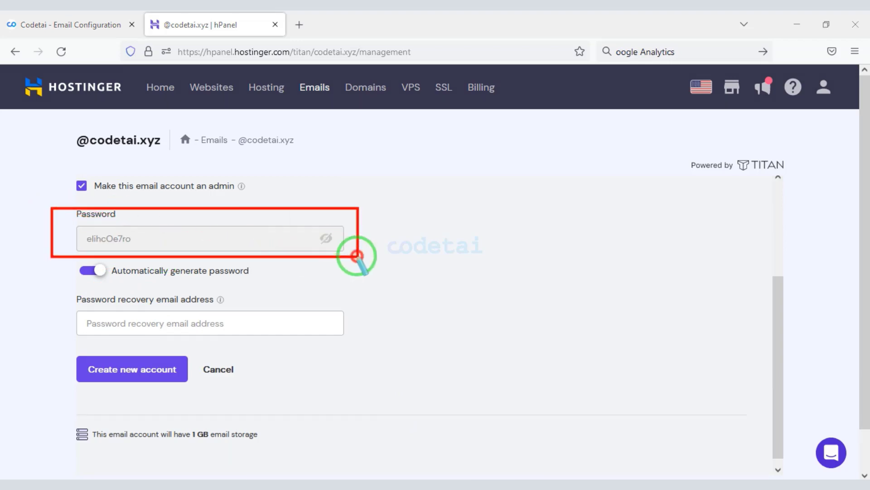
{"action": "left_click_drag", "start_coordinate": [350, 250], "coordinate": [74, 239]}
{"action": "right_click", "coordinate": [73, 239]}
{"action": "left_click", "coordinate": [132, 339]}
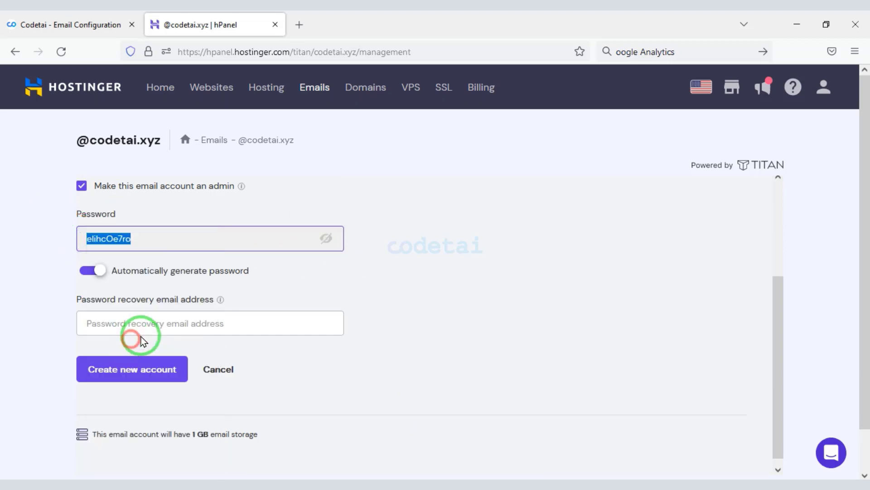
{"action": "left_click", "coordinate": [63, 24]}
{"action": "right_click", "coordinate": [596, 351]}
{"action": "left_click", "coordinate": [625, 225]}
{"action": "left_click", "coordinate": [165, 25]}
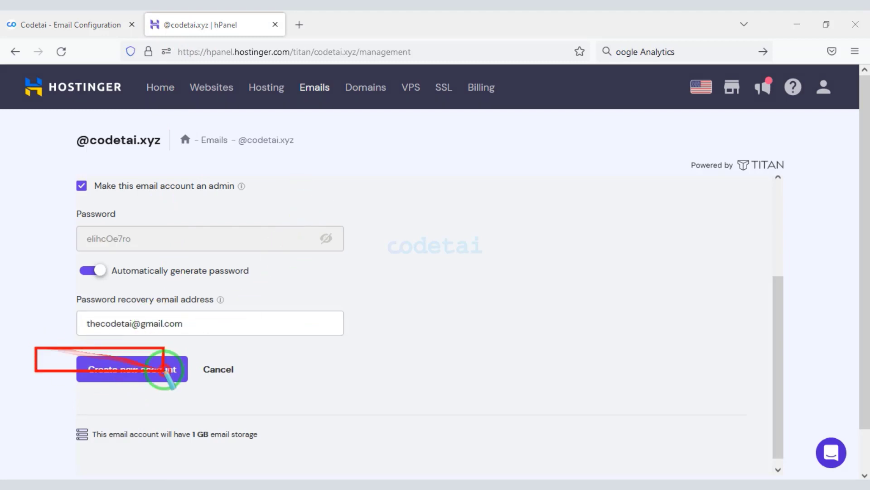
Create the hPanel mailbox and paste its address into CardLab's SMTP Username field
{"action": "left_click", "coordinate": [131, 354]}
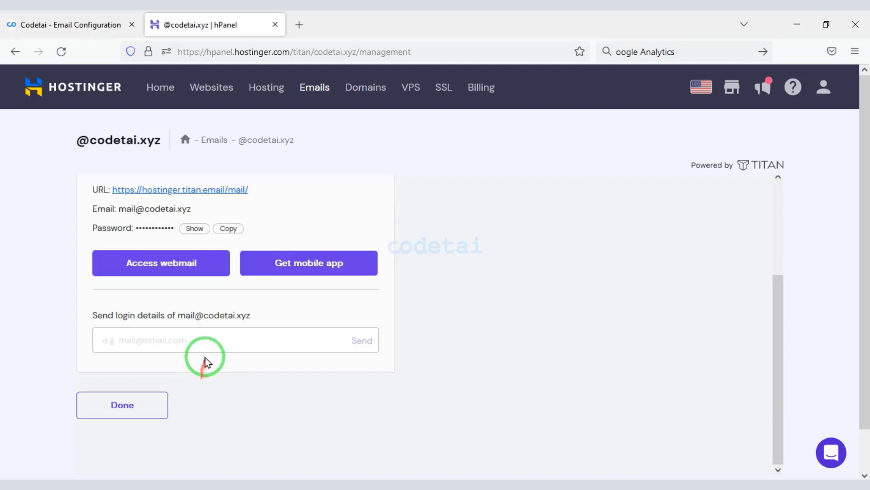
{"action": "right_click", "coordinate": [118, 209]}
{"action": "left_click", "coordinate": [172, 227]}
{"action": "left_click", "coordinate": [91, 24]}
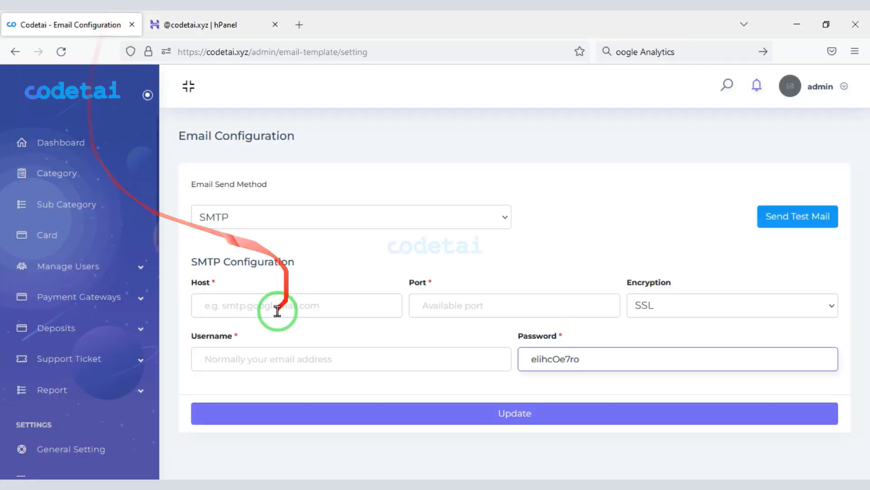
{"action": "right_click", "coordinate": [256, 364]}
{"action": "left_click", "coordinate": [291, 226]}
Copy outgoing server smtp.titan.email from hPanel's desktop-app settings into the SMTP Host field
{"action": "left_click", "coordinate": [216, 25]}
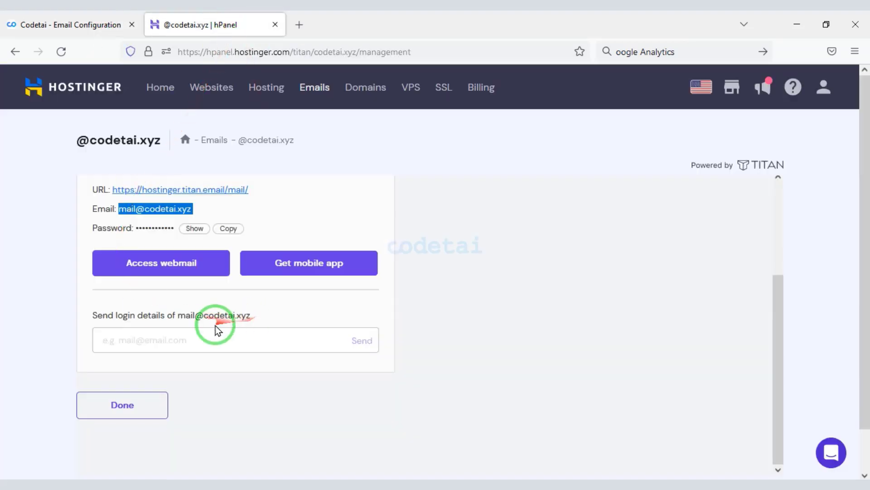
{"action": "left_click", "coordinate": [145, 410]}
{"action": "left_click", "coordinate": [15, 52]}
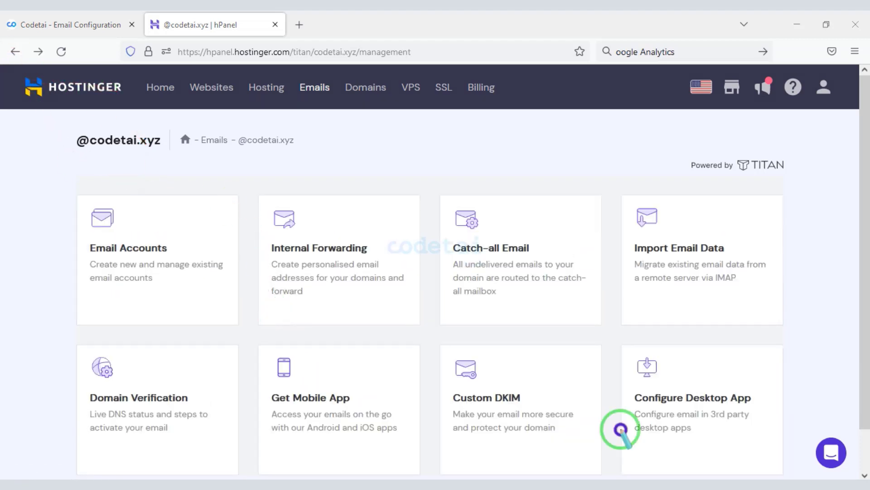
{"action": "mouse_move", "coordinate": [670, 406]}
{"action": "left_mouse_down"}
{"action": "mouse_move", "coordinate": [738, 456]}
{"action": "mouse_move", "coordinate": [770, 459]}
{"action": "left_mouse_up"}
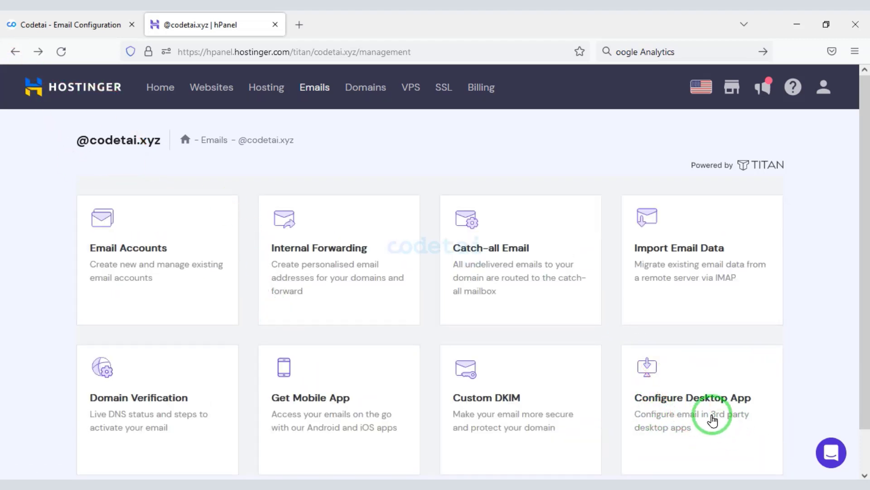
{"action": "scroll", "coordinate": [457, 399], "scroll_direction": "down", "scroll_amount": 3}
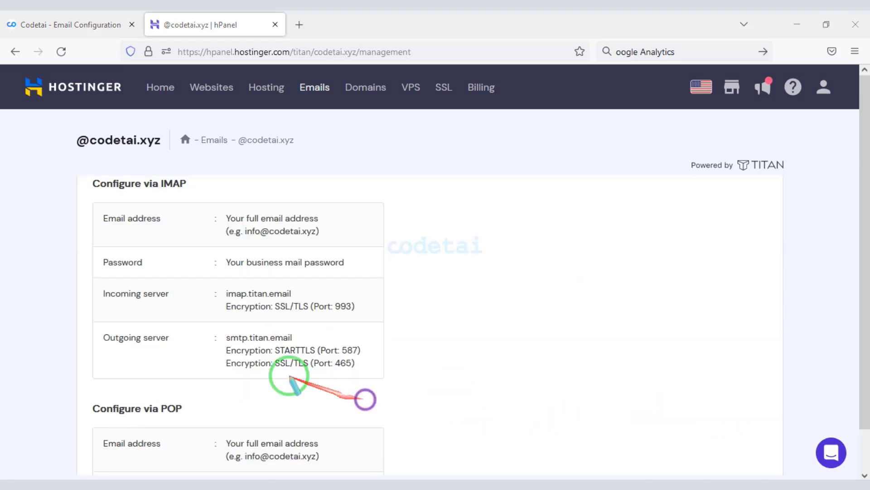
{"action": "left_click_drag", "start_coordinate": [208, 326], "coordinate": [372, 379]}
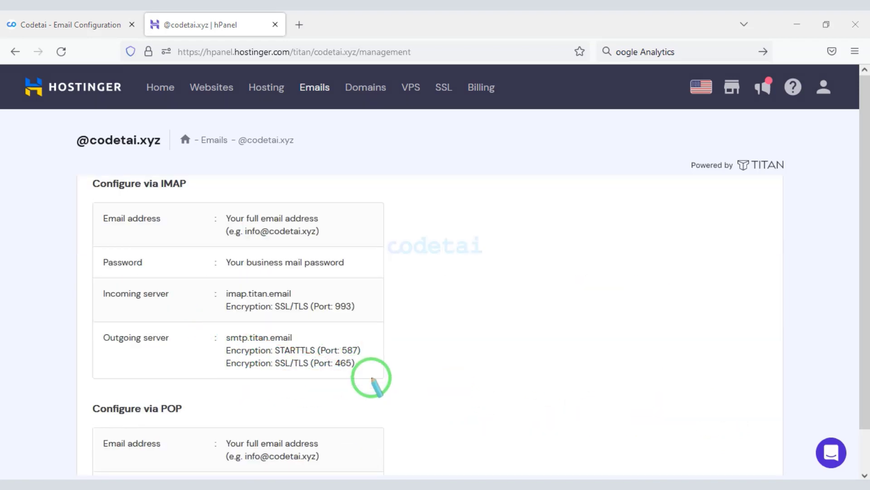
{"action": "right_click", "coordinate": [225, 340]}
{"action": "left_click", "coordinate": [276, 174]}
{"action": "left_click", "coordinate": [63, 24]}
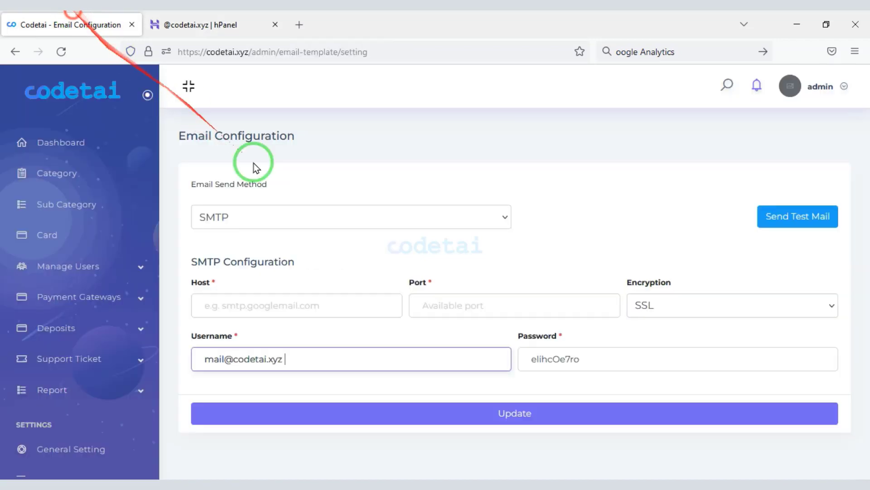
{"action": "right_click", "coordinate": [263, 311]}
{"action": "left_click", "coordinate": [299, 178]}
Copy the SSL/TLS port 465 from hPanel into CardLab's SMTP Port field
{"action": "left_click", "coordinate": [195, 25]}
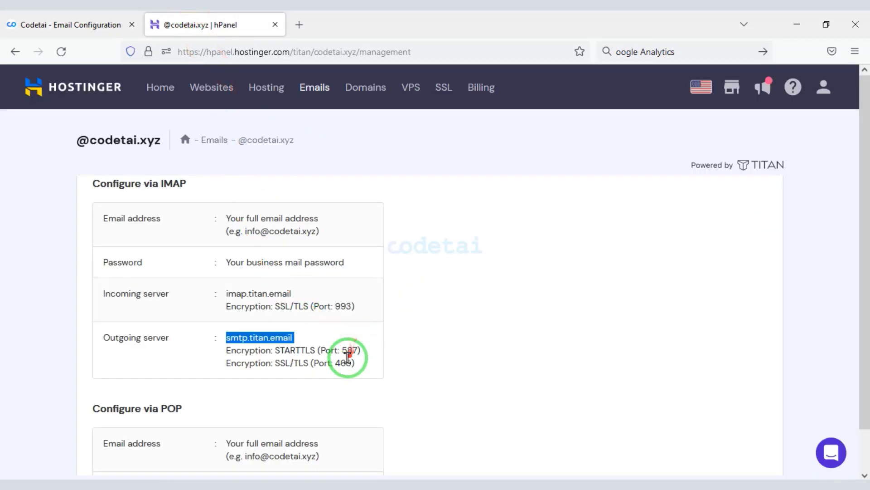
{"action": "double_click", "coordinate": [343, 362]}
{"action": "right_click", "coordinate": [343, 362]}
{"action": "left_click", "coordinate": [354, 202]}
{"action": "left_click", "coordinate": [63, 24]}
{"action": "right_click", "coordinate": [416, 305]}
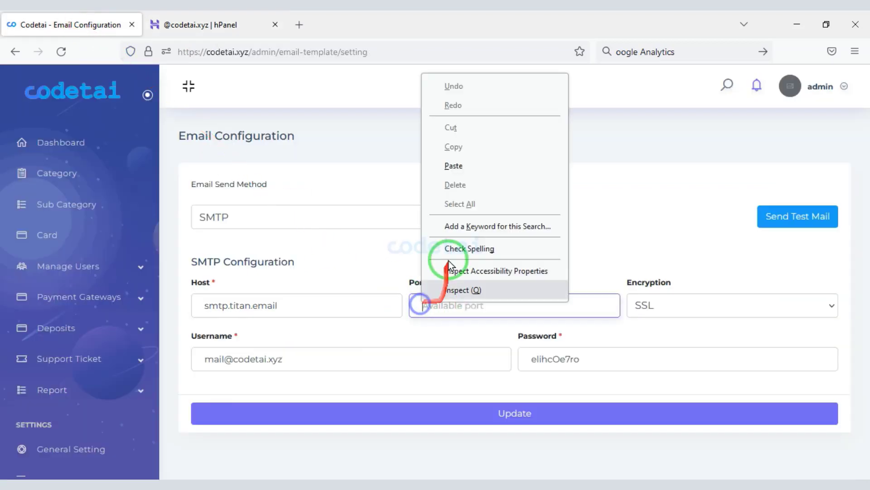
{"action": "left_click", "coordinate": [442, 164]}
Keep SSL as the encryption type and save the SMTP configuration
{"action": "left_click", "coordinate": [214, 24]}
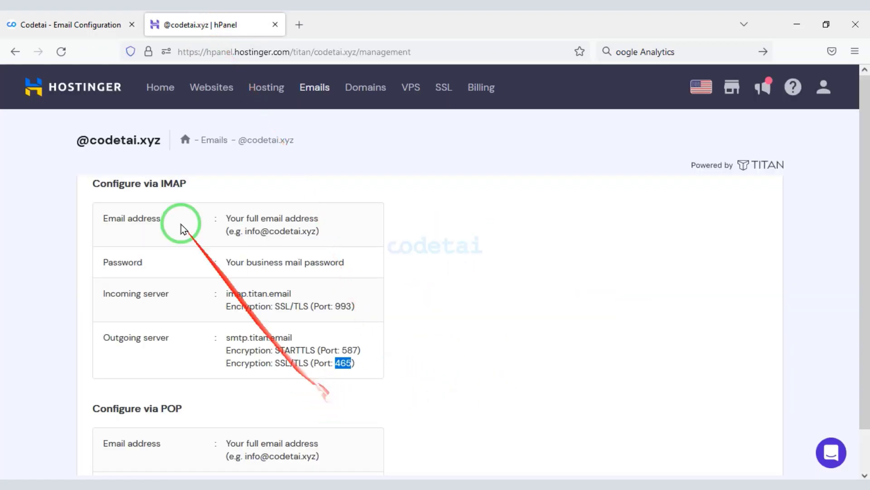
{"action": "left_click", "coordinate": [68, 25]}
{"action": "left_click", "coordinate": [676, 312]}
{"action": "left_click", "coordinate": [664, 333]}
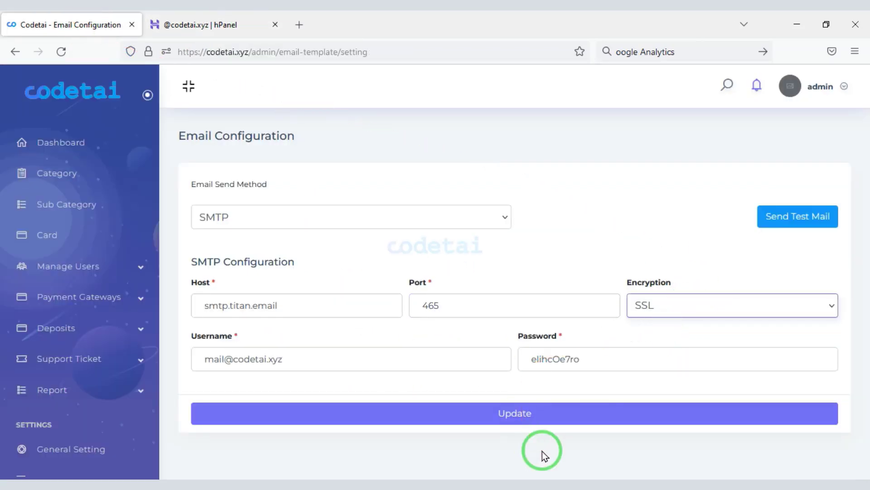
{"action": "left_click", "coordinate": [434, 451]}
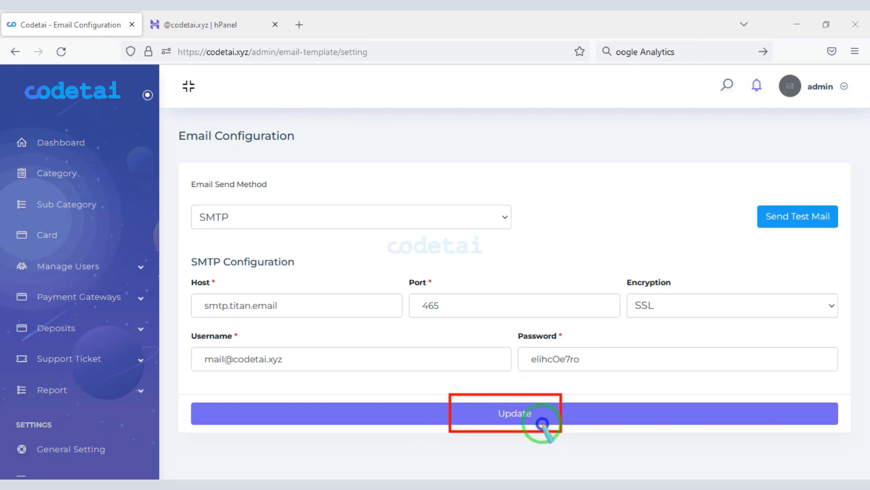
{"action": "left_click", "coordinate": [519, 414]}
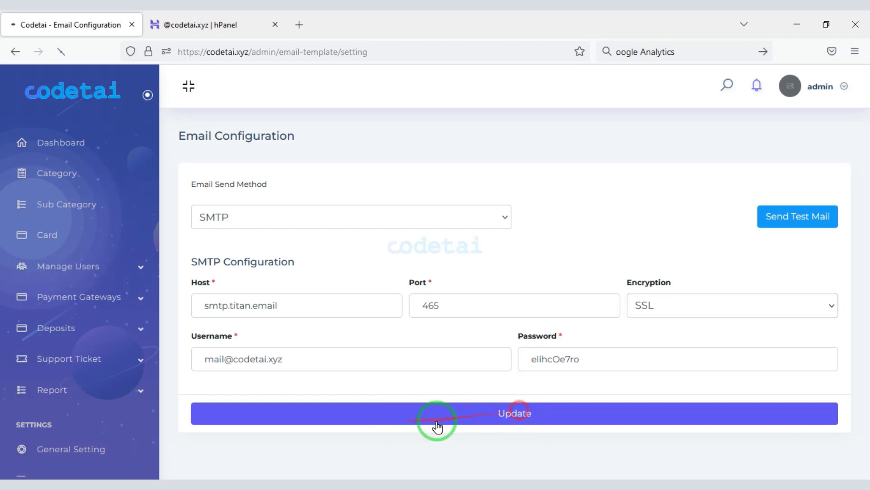
Browse the global email template and the list of email templates
{"action": "left_click", "coordinate": [72, 355]}
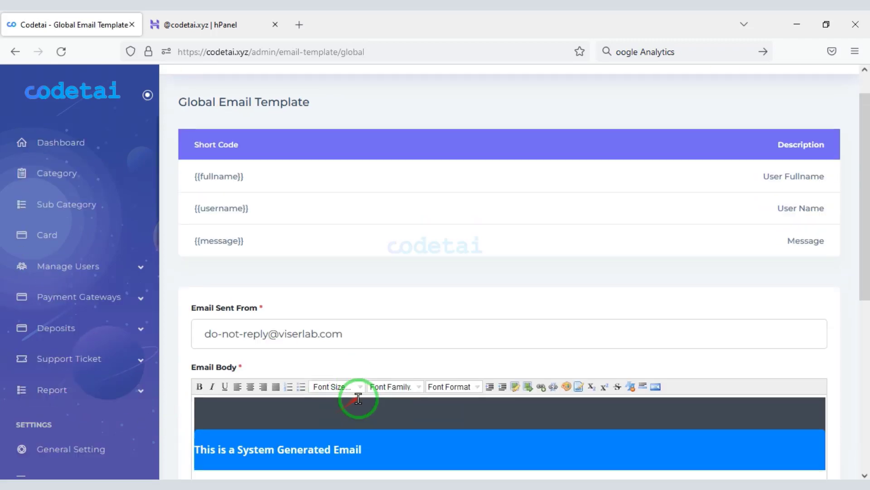
{"action": "scroll", "coordinate": [496, 436], "scroll_direction": "down", "scroll_amount": 5}
{"action": "scroll", "coordinate": [98, 371], "scroll_direction": "down", "scroll_amount": 6}
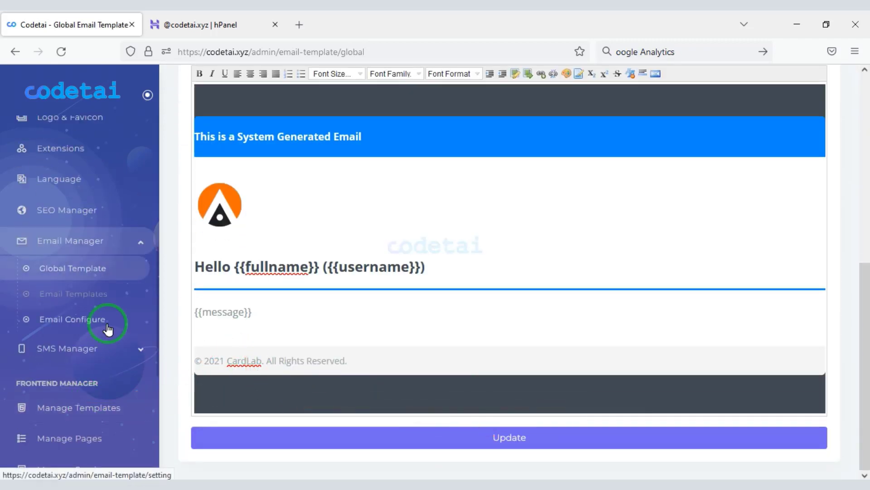
{"action": "left_click", "coordinate": [103, 300]}
{"action": "scroll", "coordinate": [401, 355], "scroll_direction": "down", "scroll_amount": 5}
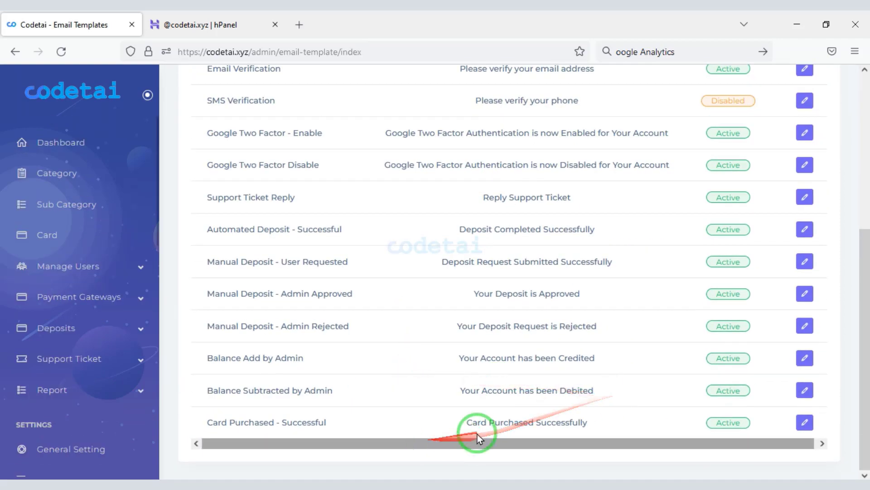
{"action": "scroll", "coordinate": [453, 408], "scroll_direction": "up", "scroll_amount": 5}
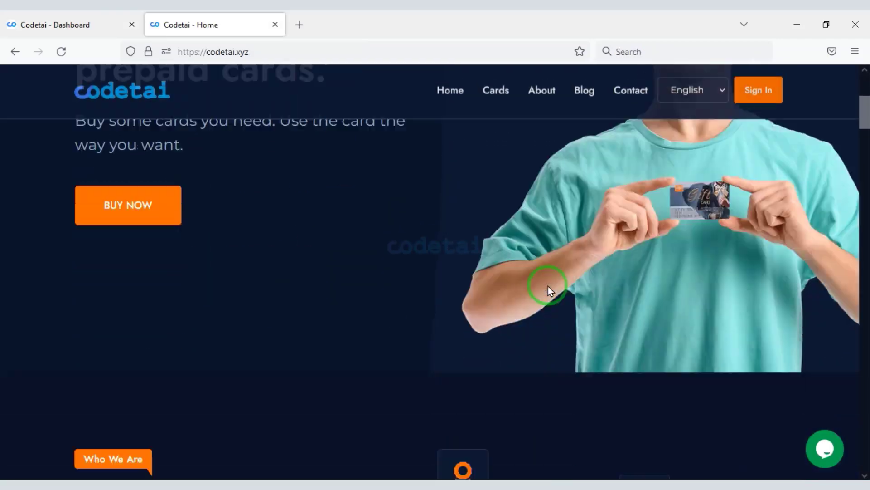
{"action": "scroll", "coordinate": [548, 287], "scroll_direction": "down", "scroll_amount": 15}
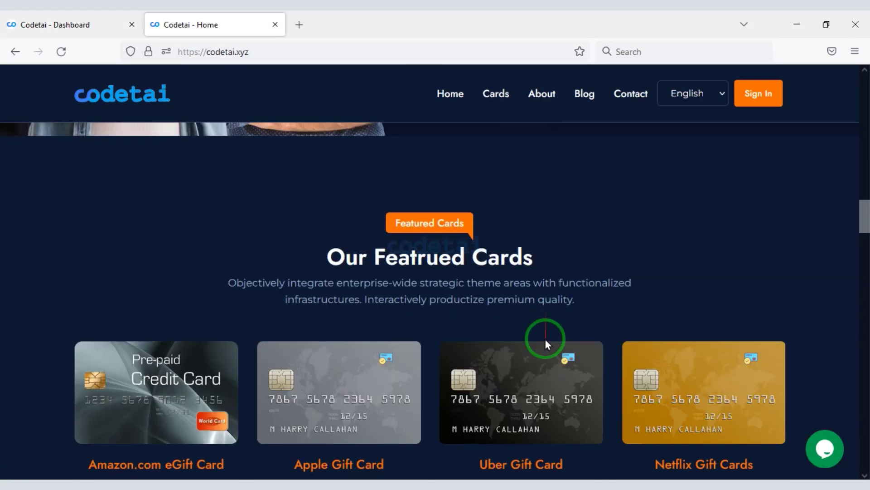
{"action": "scroll", "coordinate": [546, 344], "scroll_direction": "down", "scroll_amount": 15}
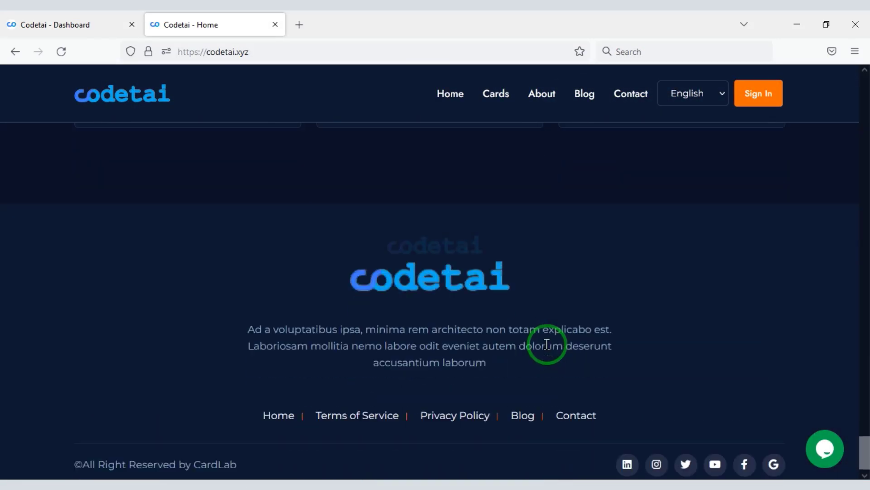
{"action": "scroll", "coordinate": [547, 340], "scroll_direction": "up", "scroll_amount": 20}
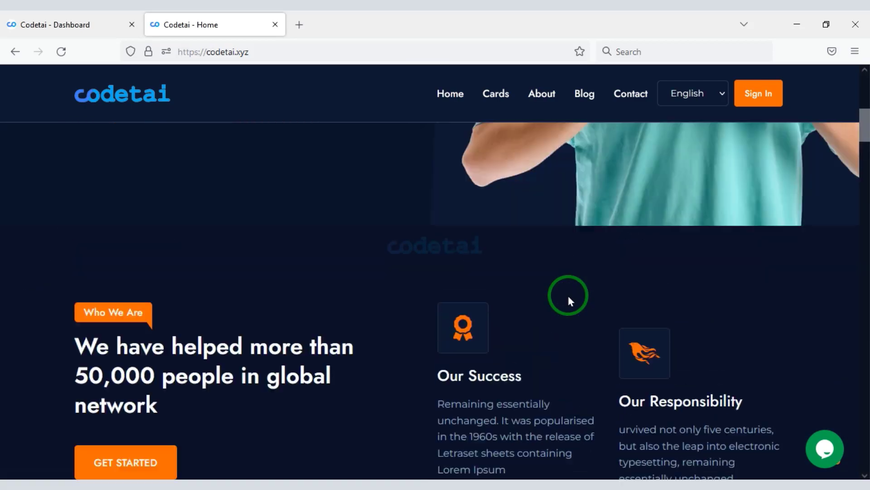
{"action": "scroll", "coordinate": [74, 317], "scroll_direction": "down", "scroll_amount": 10}
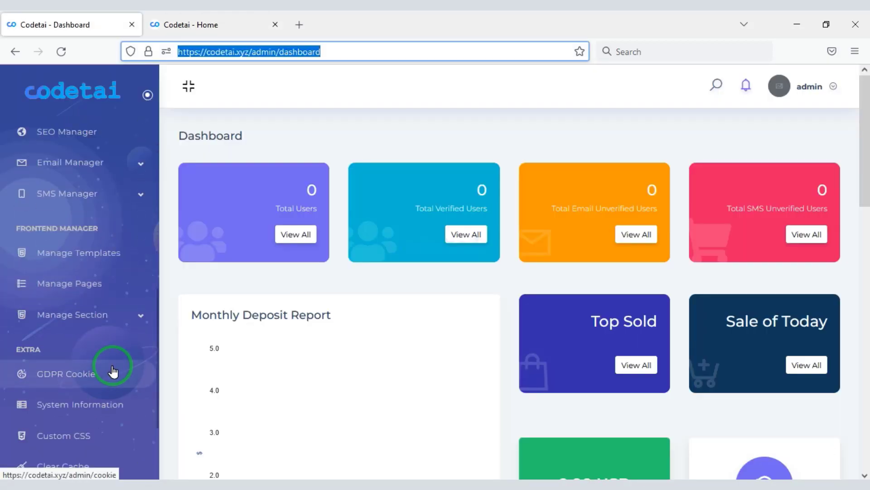
Step through the About Us, Authentication Image, Banner, Blog and Why Choose Us section settings
{"action": "scroll", "coordinate": [113, 368], "scroll_direction": "down", "scroll_amount": 2}
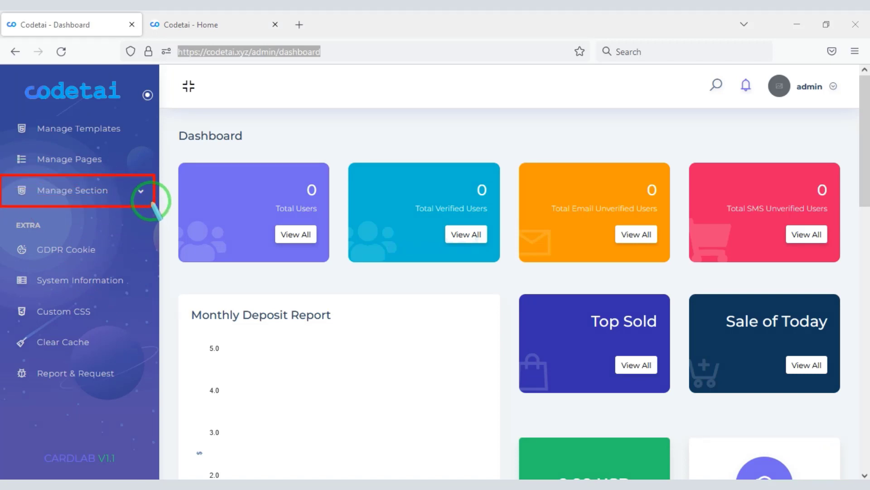
{"action": "left_click", "coordinate": [151, 201]}
{"action": "scroll", "coordinate": [136, 195], "scroll_direction": "down", "scroll_amount": 1}
{"action": "left_click_drag", "start_coordinate": [13, 177], "coordinate": [83, 200]}
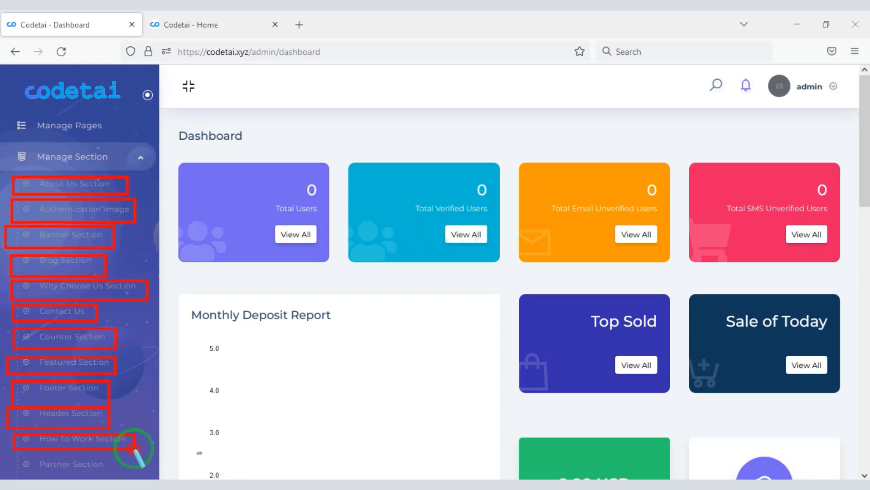
{"action": "left_click", "coordinate": [109, 184]}
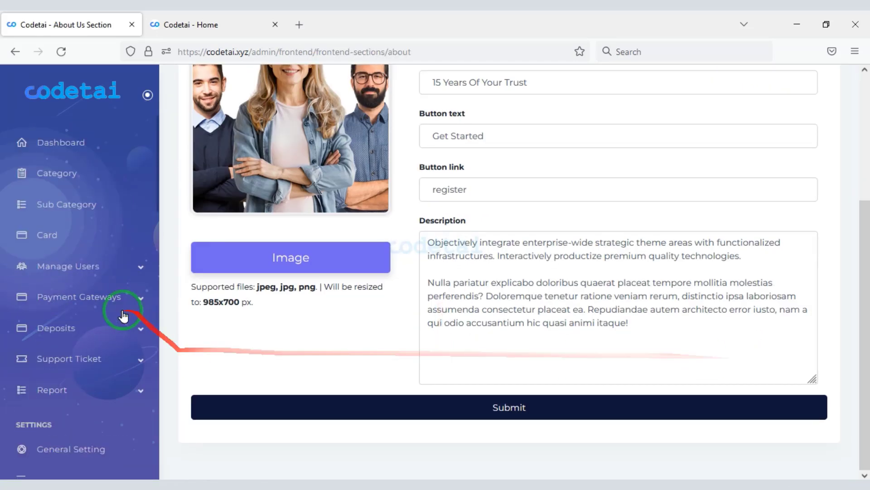
{"action": "left_click", "coordinate": [105, 150]}
{"action": "left_click", "coordinate": [65, 174]}
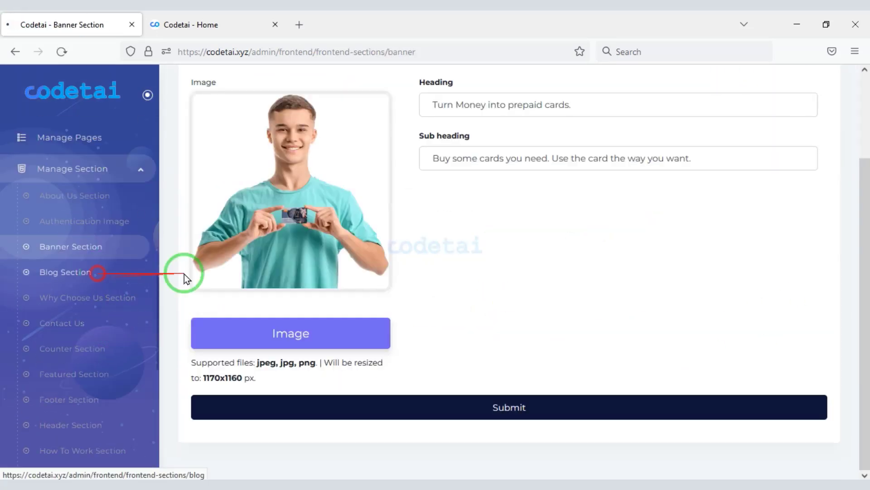
{"action": "left_click", "coordinate": [150, 274]}
{"action": "left_click", "coordinate": [101, 226]}
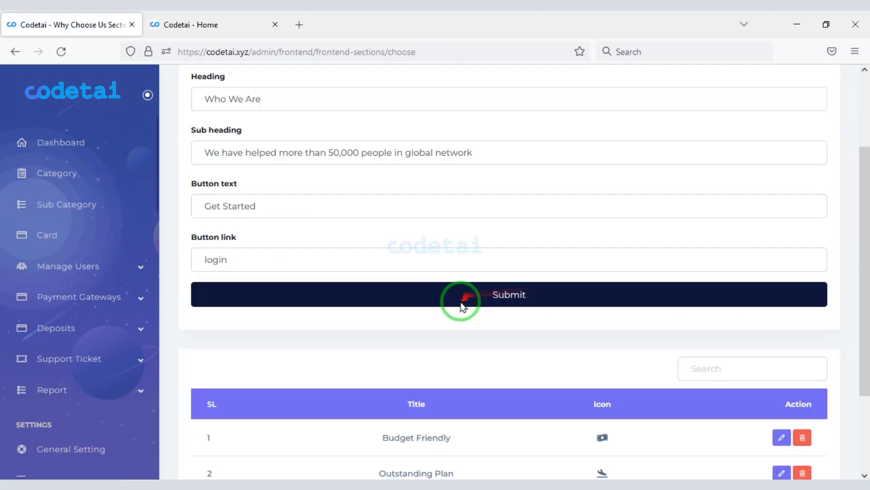
Mark the current banner photo of the man on the live home page
{"action": "scroll", "coordinate": [460, 295], "scroll_direction": "up", "scroll_amount": 2}
{"action": "key", "text": "ctrl+Tab"}
{"action": "mouse_move", "coordinate": [475, 154]}
{"action": "left_mouse_down"}
{"action": "mouse_move", "coordinate": [861, 301]}
{"action": "mouse_move", "coordinate": [845, 471]}
{"action": "mouse_move", "coordinate": [861, 468]}
{"action": "left_mouse_up"}
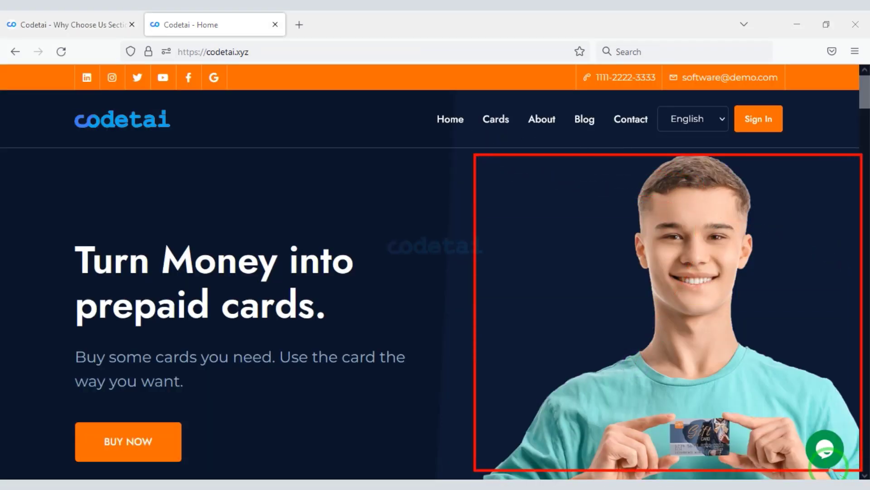
{"action": "left_click_drag", "start_coordinate": [670, 433], "coordinate": [70, 81]}
{"action": "key", "text": "ctrl+Tab"}
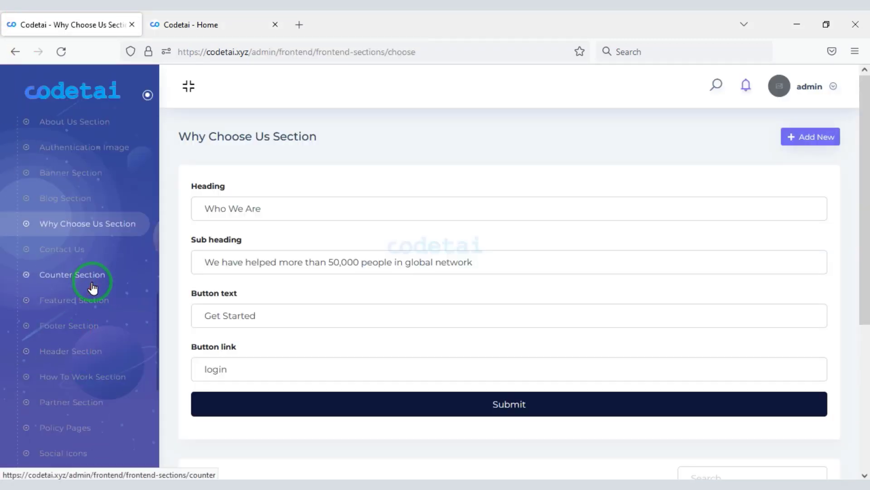
Replace the Banner section image with the card girl picture from the Images folder
{"action": "left_click", "coordinate": [91, 180]}
{"action": "left_click", "coordinate": [388, 334]}
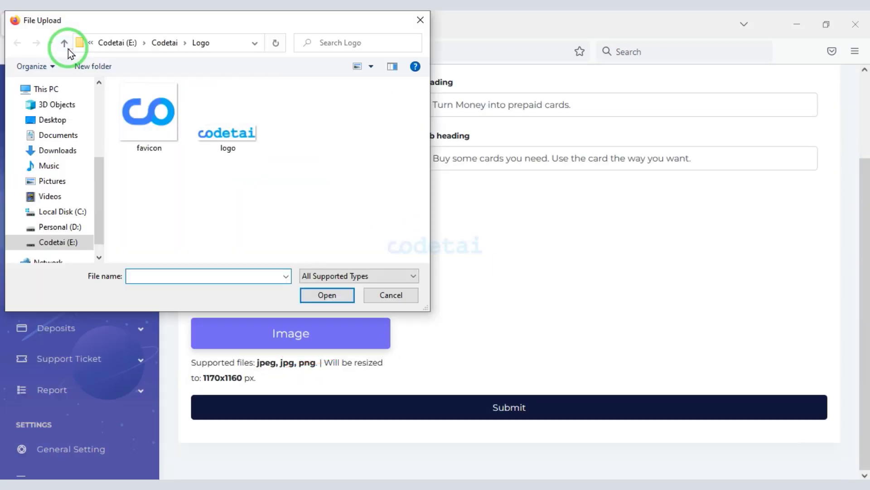
{"action": "left_click", "coordinate": [64, 42]}
{"action": "double_click", "coordinate": [138, 84]}
{"action": "double_click", "coordinate": [384, 113]}
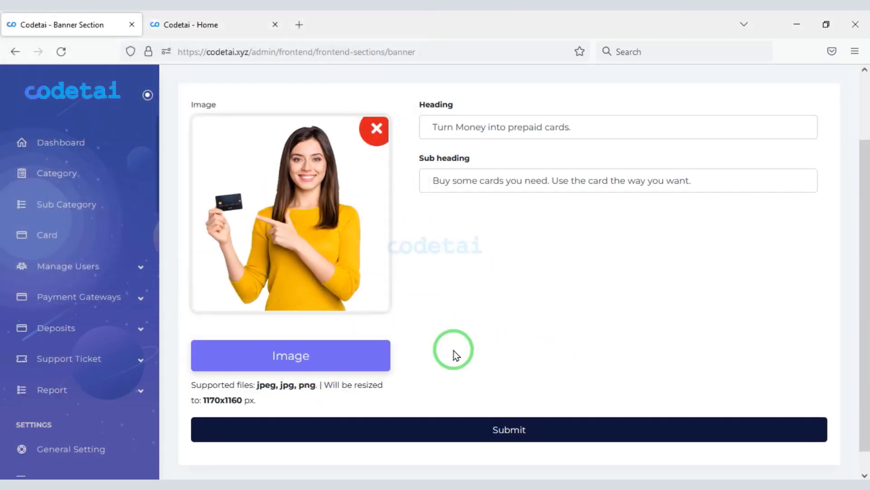
{"action": "left_click", "coordinate": [587, 414]}
Reload the live home page and mark the new banner photo of the woman
{"action": "left_click", "coordinate": [220, 23]}
{"action": "key", "text": "F5"}
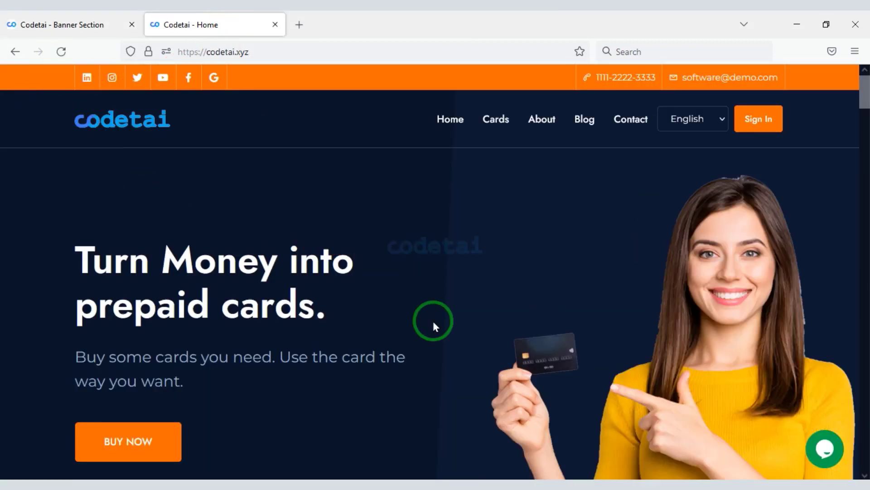
{"action": "scroll", "coordinate": [432, 319], "scroll_direction": "down", "scroll_amount": 1}
{"action": "left_click_drag", "start_coordinate": [432, 319], "coordinate": [585, 243]}
{"action": "mouse_move", "coordinate": [528, 150]}
{"action": "left_mouse_down"}
{"action": "mouse_move", "coordinate": [823, 448]}
{"action": "mouse_move", "coordinate": [861, 464]}
{"action": "left_mouse_up"}
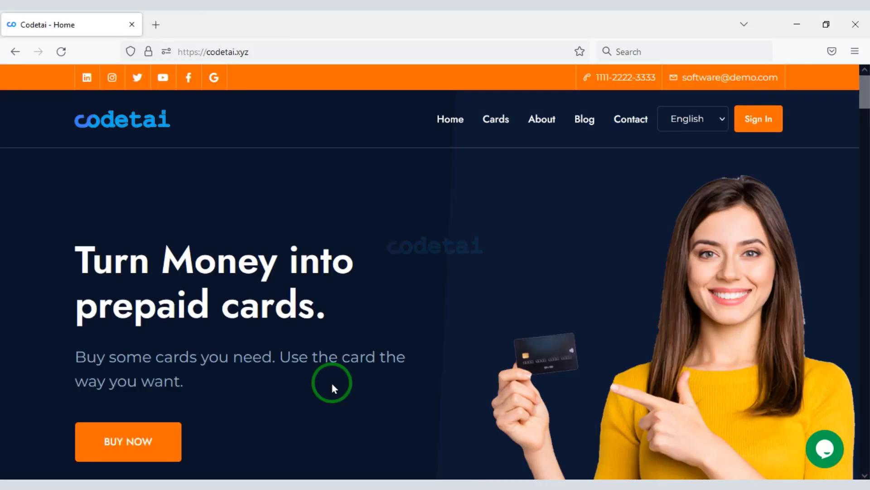
Search 'google search console' in a new tab and sign in with the saved Google account
{"action": "left_click", "coordinate": [159, 25]}
{"action": "type", "text": "google s"}
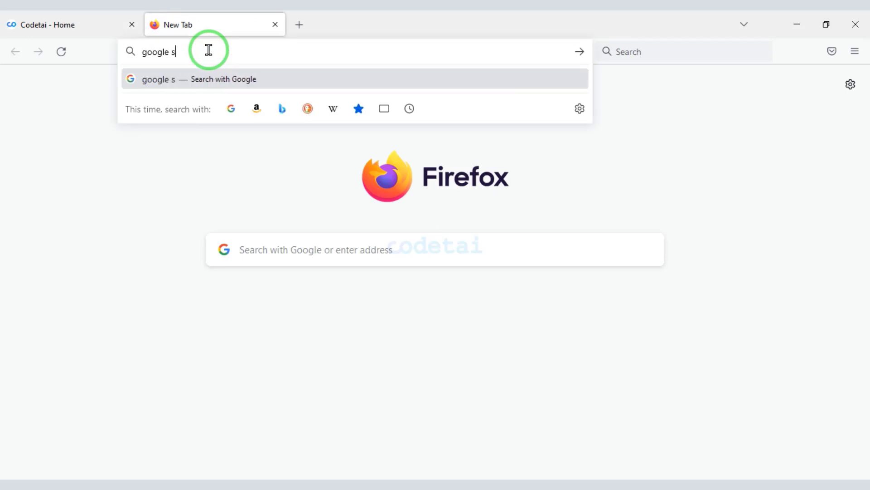
{"action": "type", "text": "earch console"}
{"action": "key", "text": "Return"}
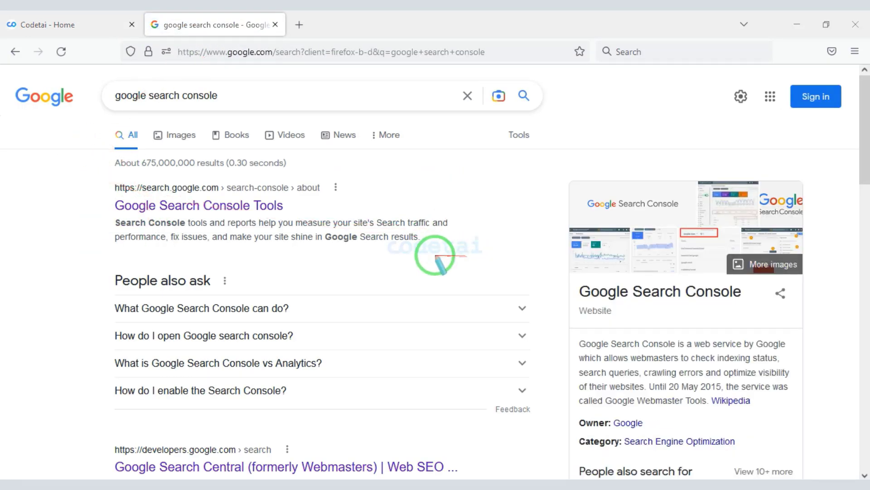
{"action": "left_click", "coordinate": [409, 245]}
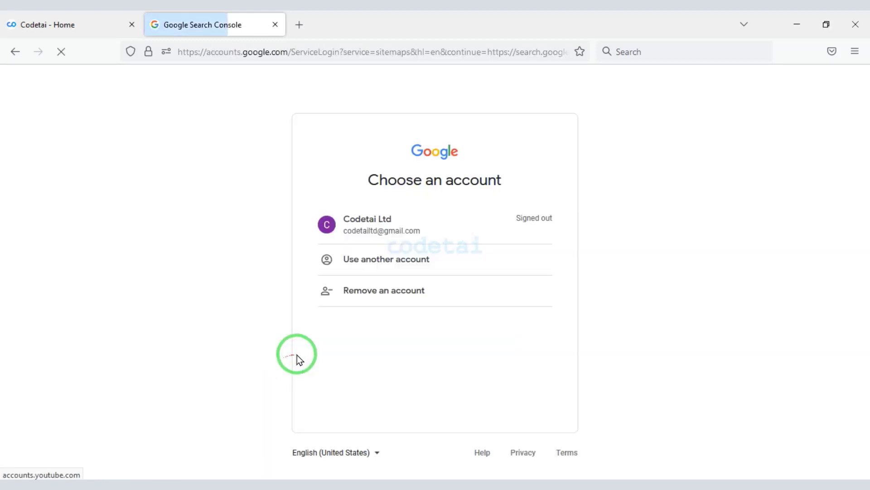
{"action": "left_click", "coordinate": [390, 236]}
{"action": "left_click", "coordinate": [510, 343]}
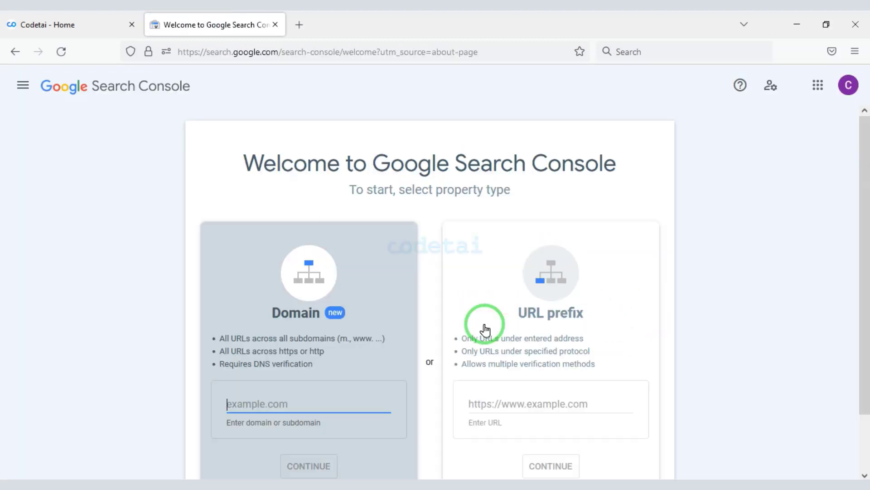
Copy the live site's address and paste it into the URL prefix field
{"action": "scroll", "coordinate": [486, 331], "scroll_direction": "down", "scroll_amount": 2}
{"action": "left_click_drag", "start_coordinate": [449, 307], "coordinate": [668, 378]}
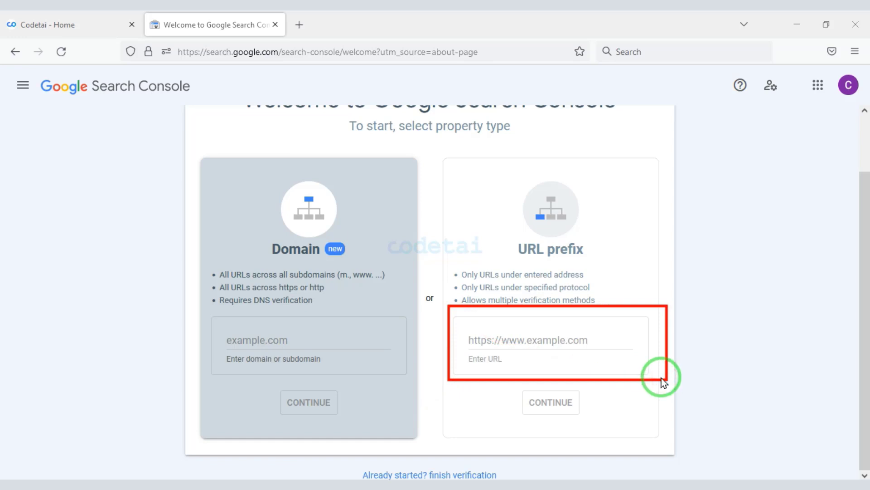
{"action": "left_click", "coordinate": [43, 24]}
{"action": "right_click", "coordinate": [199, 52]}
{"action": "left_click", "coordinate": [213, 129]}
{"action": "left_click", "coordinate": [213, 25]}
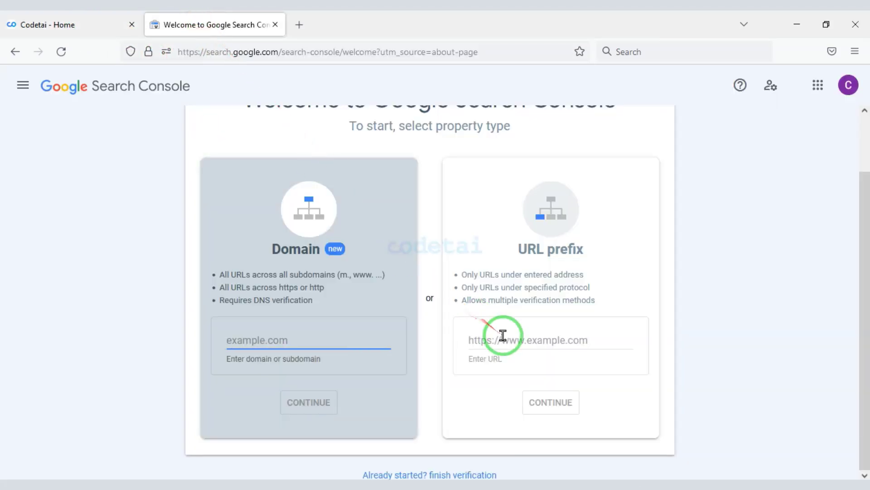
{"action": "left_click", "coordinate": [503, 336]}
{"action": "type", "text": "https://codetai.xyz"}
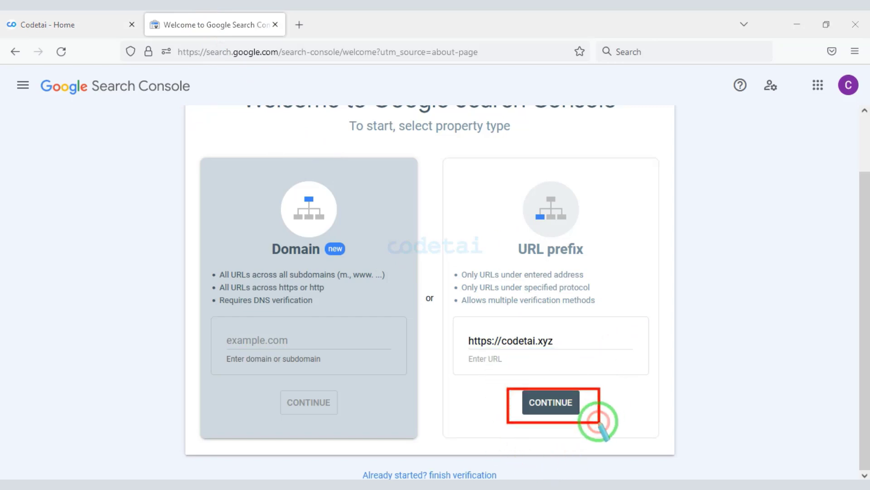
{"action": "left_click", "coordinate": [567, 402]}
{"action": "left_click", "coordinate": [584, 344]}
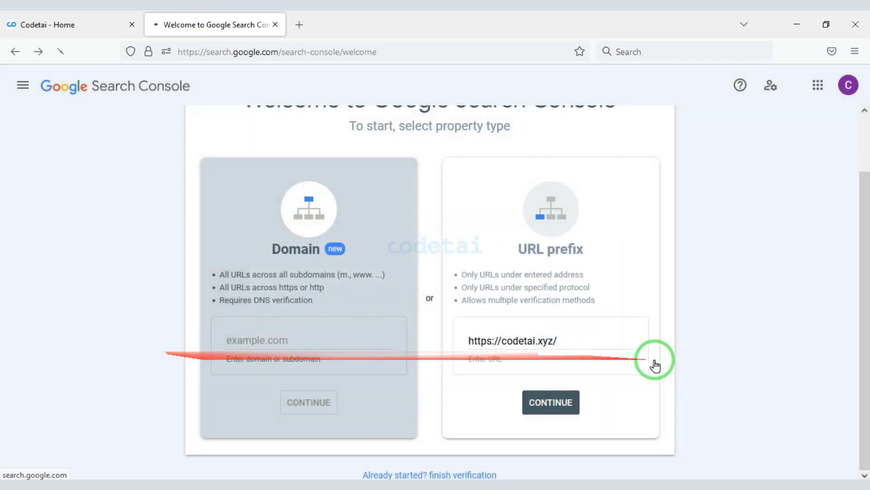
{"action": "scroll", "coordinate": [369, 320], "scroll_direction": "down", "scroll_amount": 10}
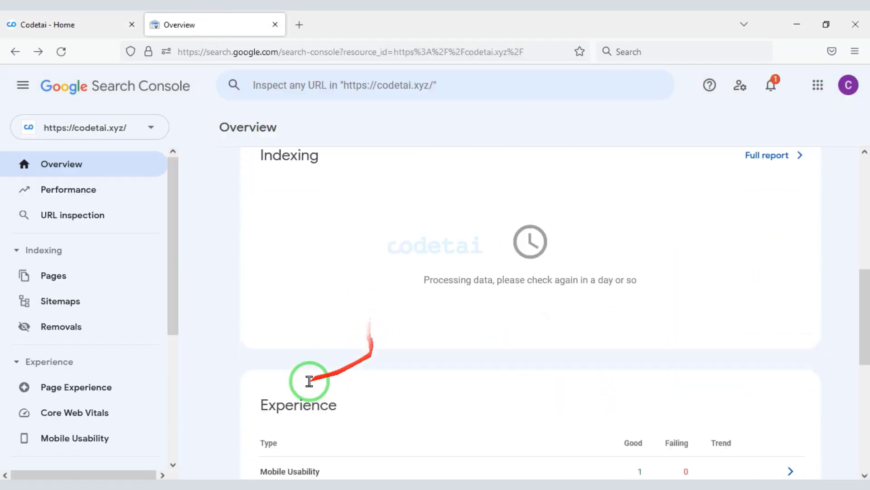
{"action": "key", "text": "ctrl+w"}
{"action": "scroll", "coordinate": [325, 356], "scroll_direction": "down", "scroll_amount": 5}
Scroll through the live storefront's home page
{"action": "scroll", "coordinate": [325, 360], "scroll_direction": "down", "scroll_amount": 10}
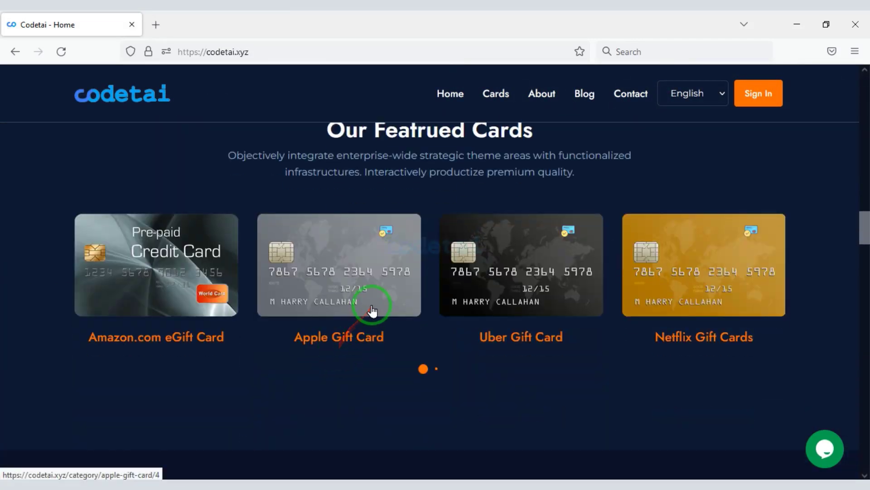
{"action": "left_click_drag", "start_coordinate": [381, 290], "coordinate": [685, 294]}
{"action": "scroll", "coordinate": [457, 334], "scroll_direction": "down", "scroll_amount": 15}
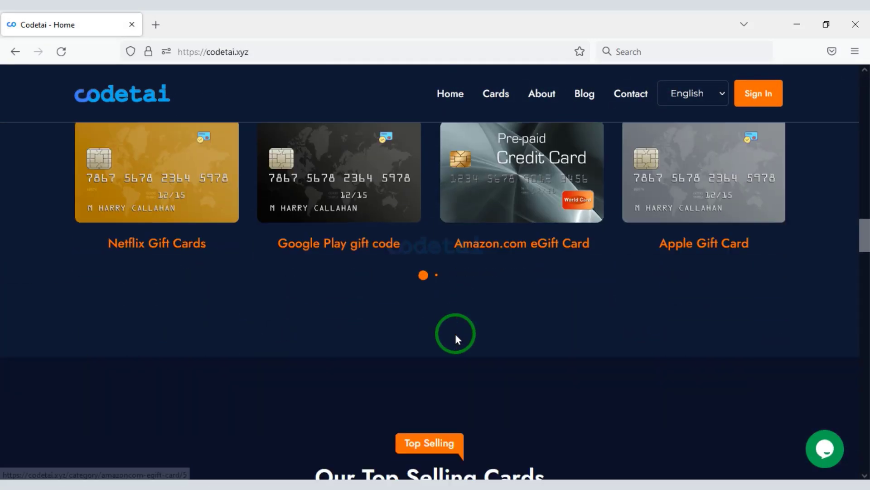
{"action": "scroll", "coordinate": [498, 300], "scroll_direction": "down", "scroll_amount": 20}
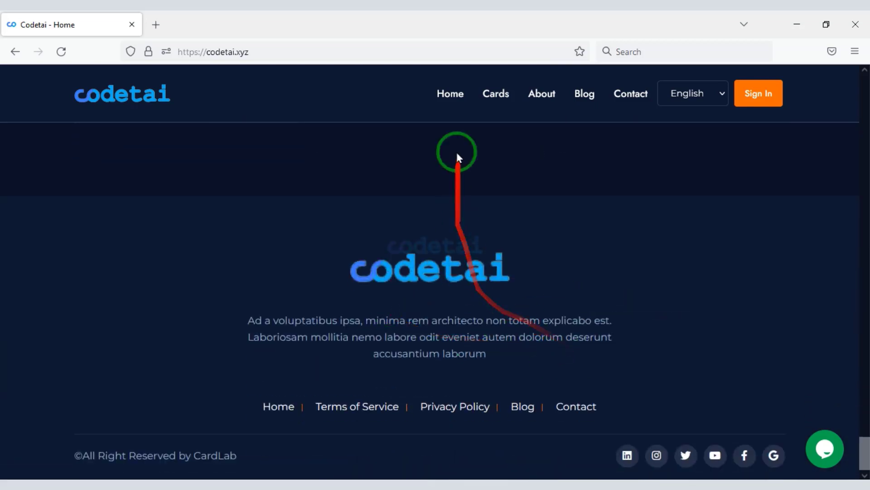
Visit and scroll the Cards, About, Blog and Contact pages
{"action": "left_click", "coordinate": [505, 94]}
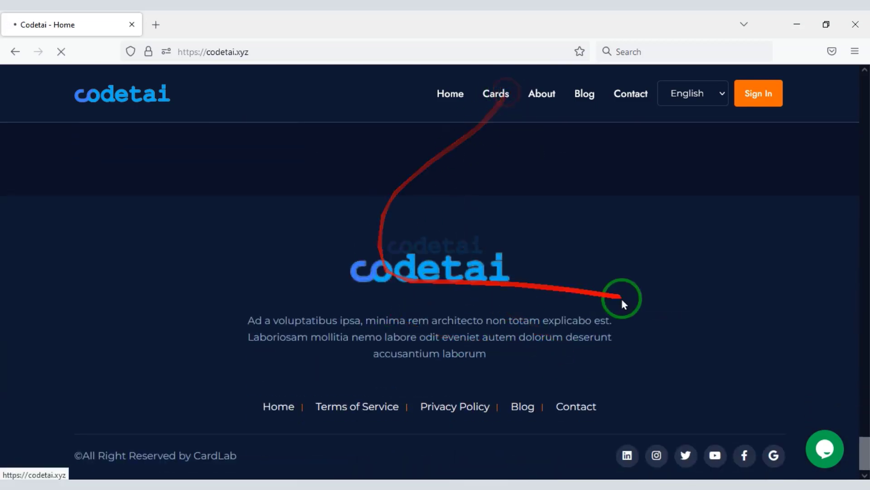
{"action": "scroll", "coordinate": [454, 295], "scroll_direction": "down", "scroll_amount": 3}
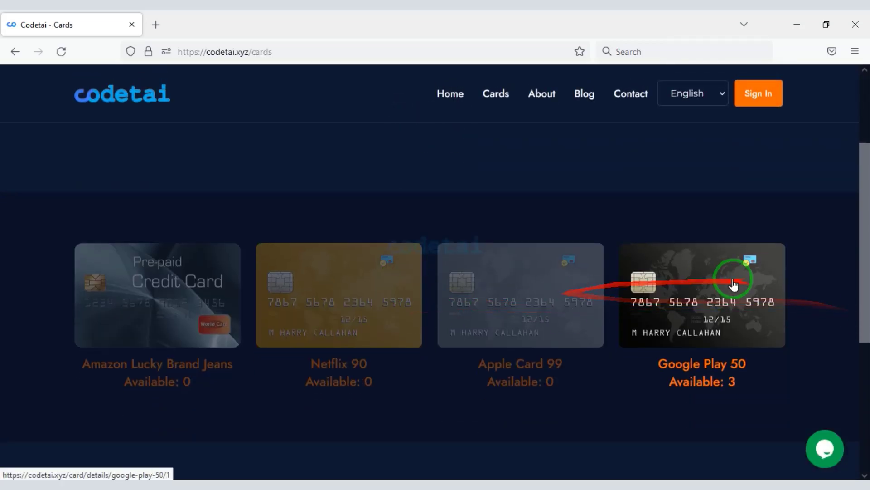
{"action": "left_click", "coordinate": [560, 94]}
{"action": "scroll", "coordinate": [467, 273], "scroll_direction": "down", "scroll_amount": 15}
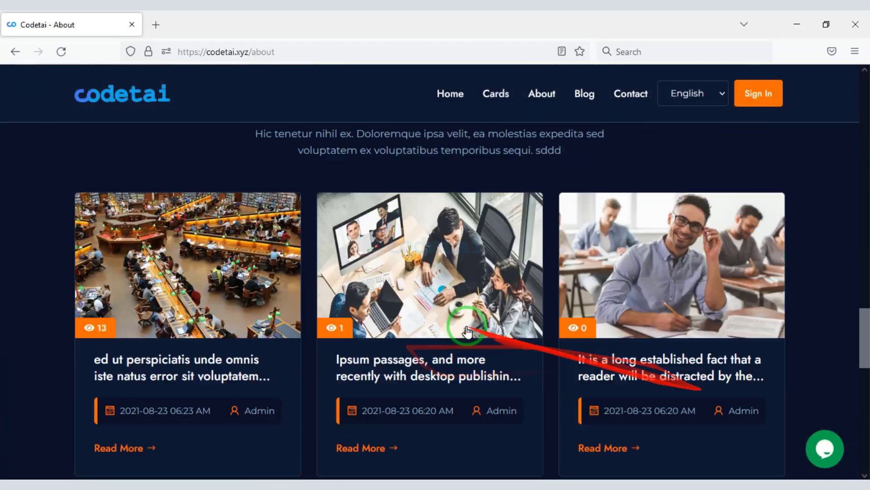
{"action": "left_click", "coordinate": [581, 100]}
{"action": "scroll", "coordinate": [748, 356], "scroll_direction": "down", "scroll_amount": 10}
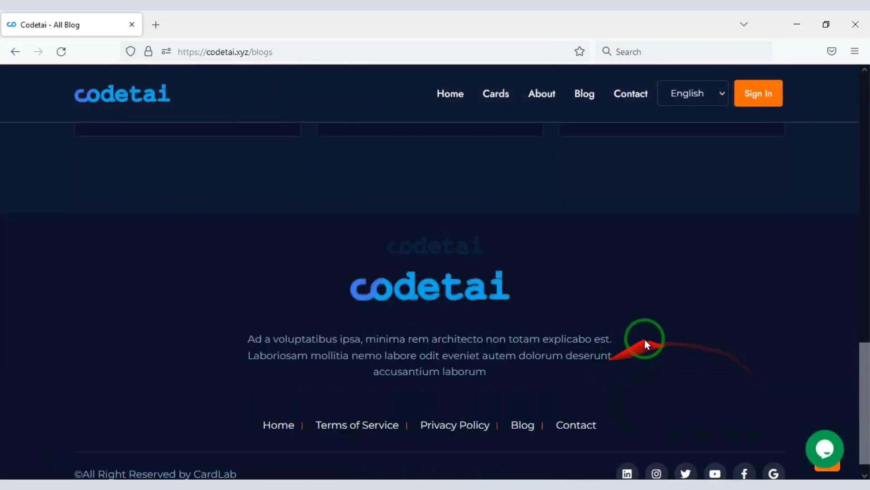
{"action": "left_click", "coordinate": [632, 92]}
{"action": "scroll", "coordinate": [526, 284], "scroll_direction": "down", "scroll_amount": 12}
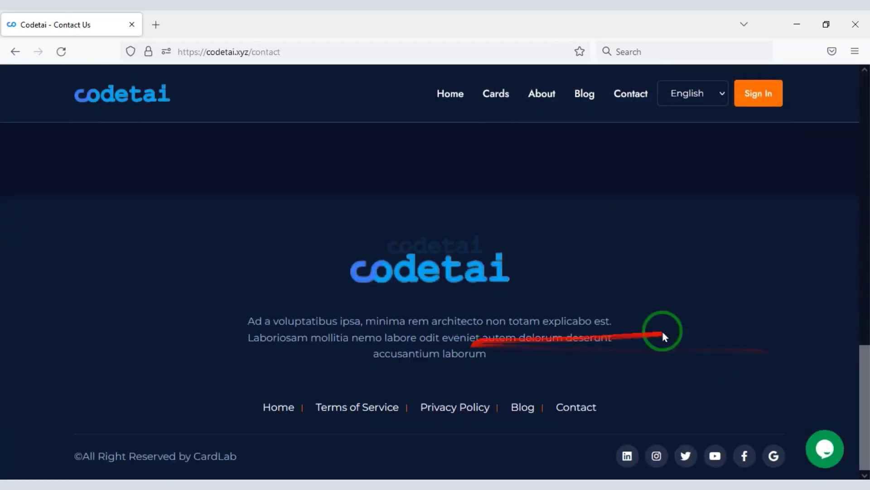
{"action": "scroll", "coordinate": [403, 202], "scroll_direction": "up", "scroll_amount": 15}
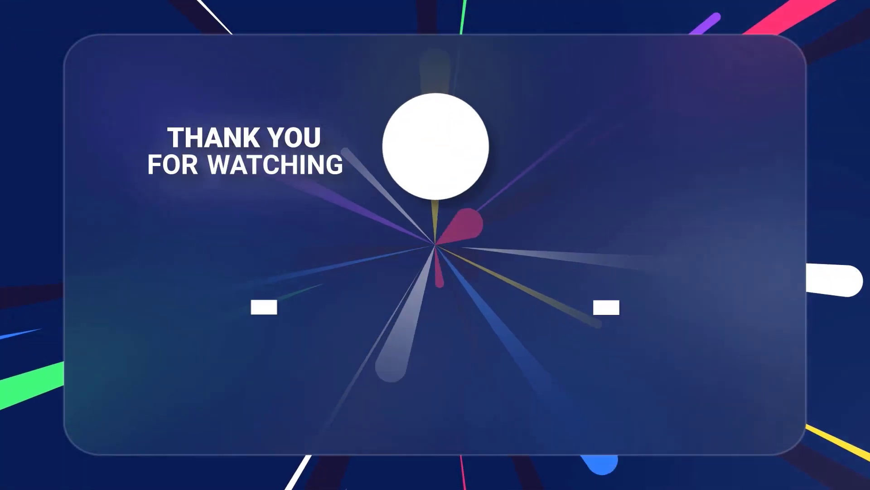